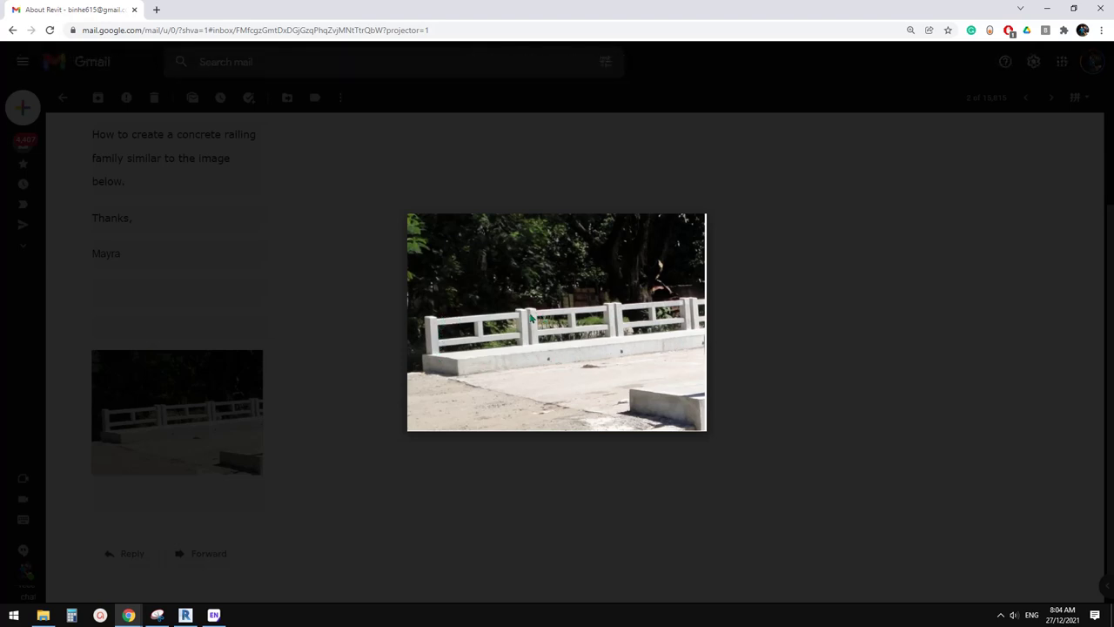
Switch to Revit and create a new project from the Architectural Template
{"action": "left_click", "coordinate": [184, 615]}
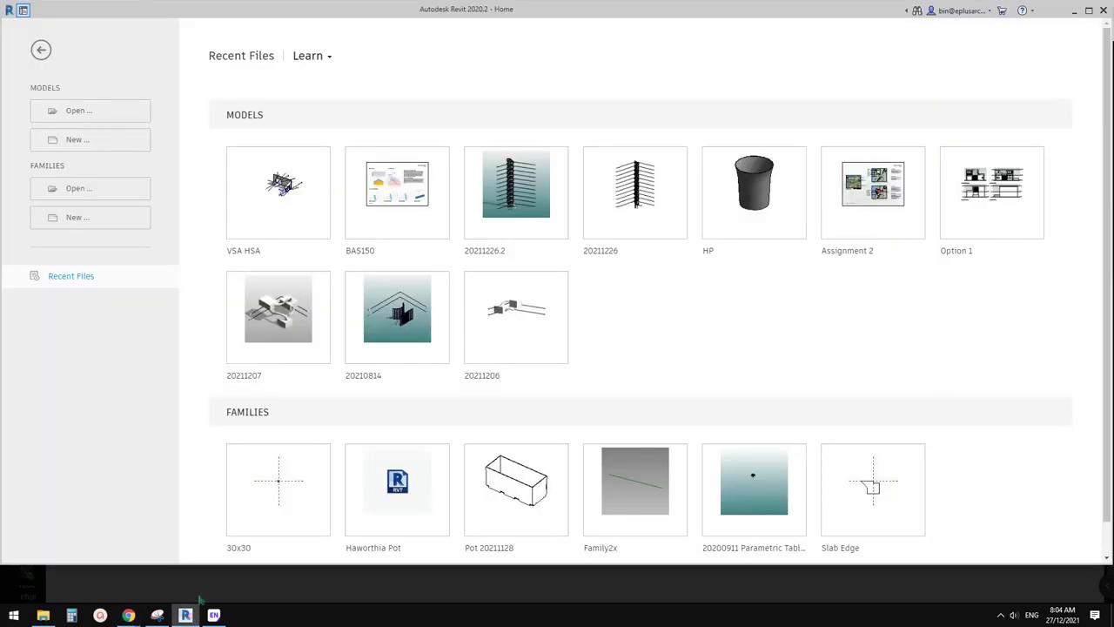
{"action": "left_click", "coordinate": [78, 139]}
{"action": "left_click", "coordinate": [306, 183]}
{"action": "left_click", "coordinate": [262, 192]}
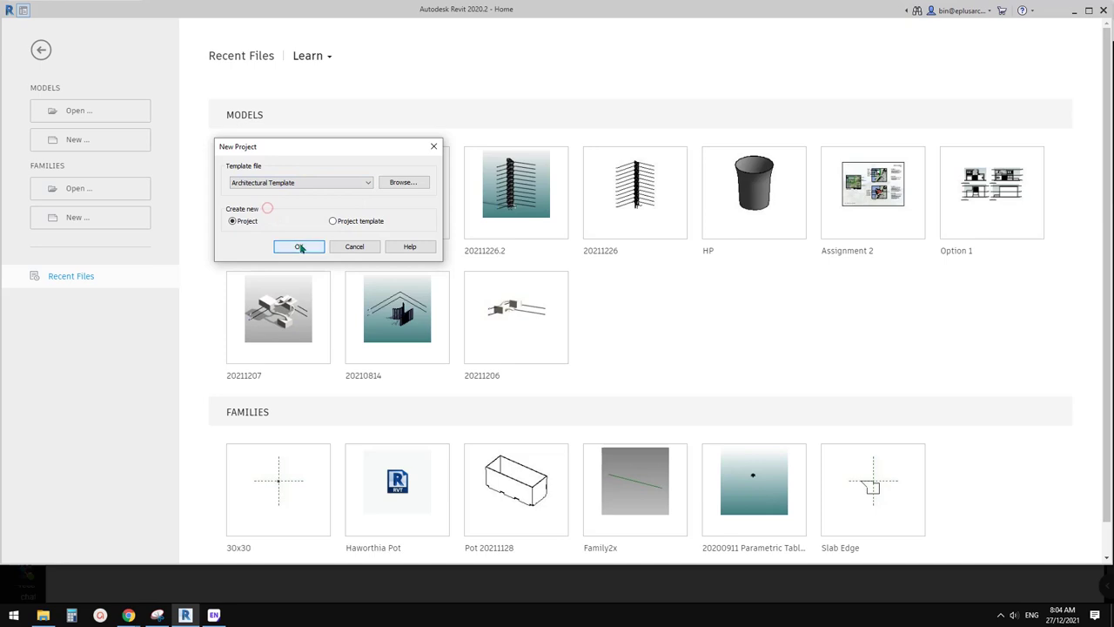
{"action": "left_click", "coordinate": [296, 245]}
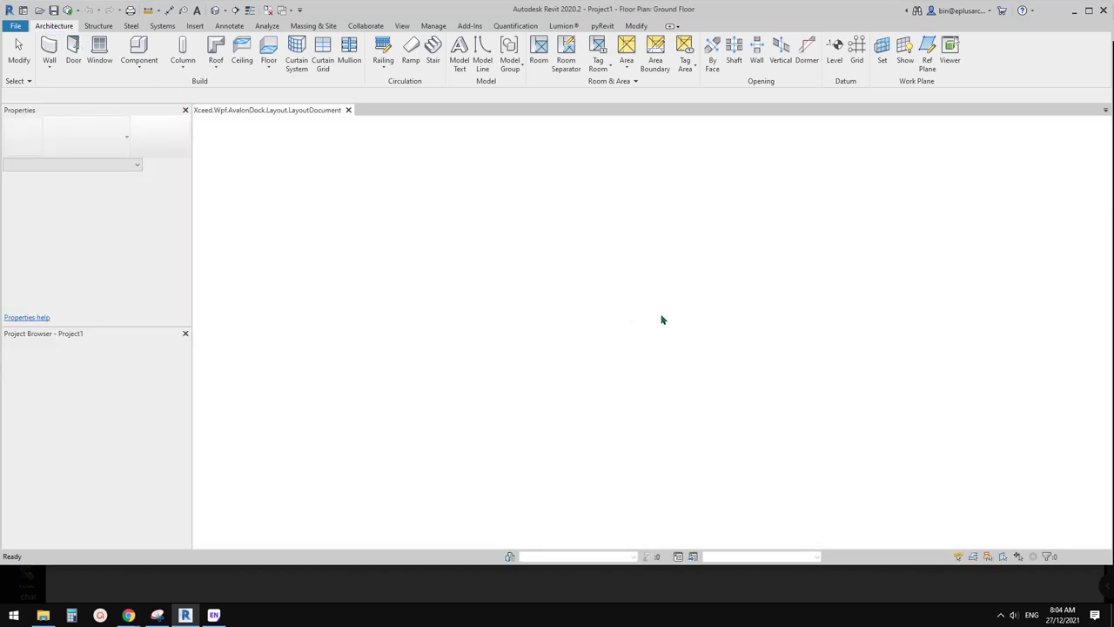
Sketch a straight horizontal railing path 3000 mm long in the Ground Floor plan and finish the railing
{"action": "middle_click_drag", "start_coordinate": [610, 349], "coordinate": [530, 340]}
{"action": "scroll", "coordinate": [557, 275], "scroll_direction": "up", "scroll_amount": 2}
{"action": "middle_click_drag", "start_coordinate": [429, 296], "coordinate": [379, 327]}
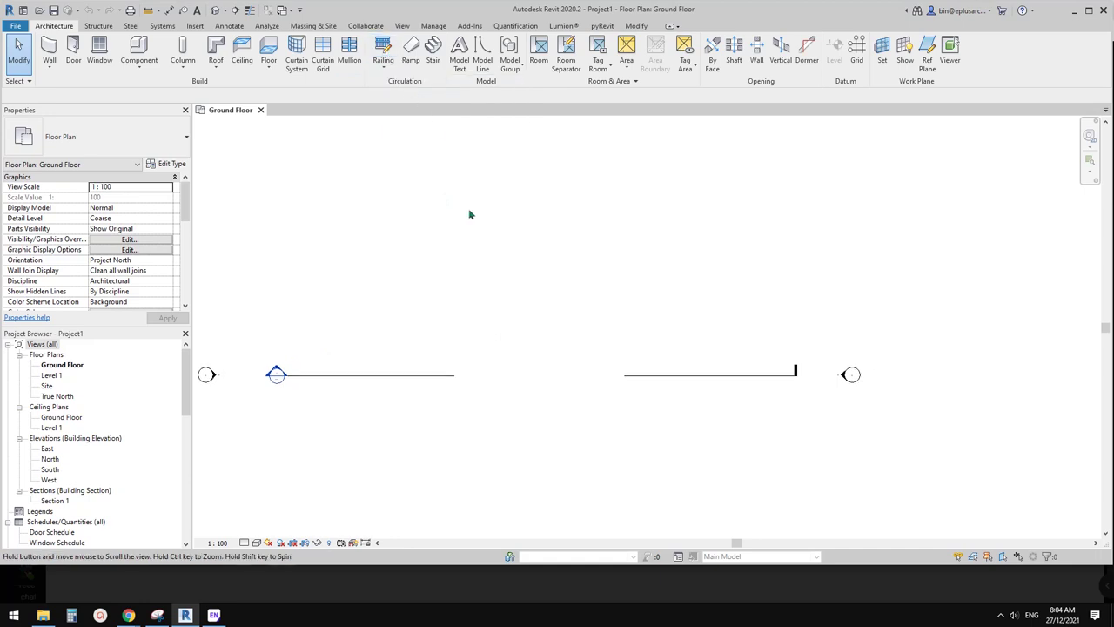
{"action": "left_click", "coordinate": [389, 69]}
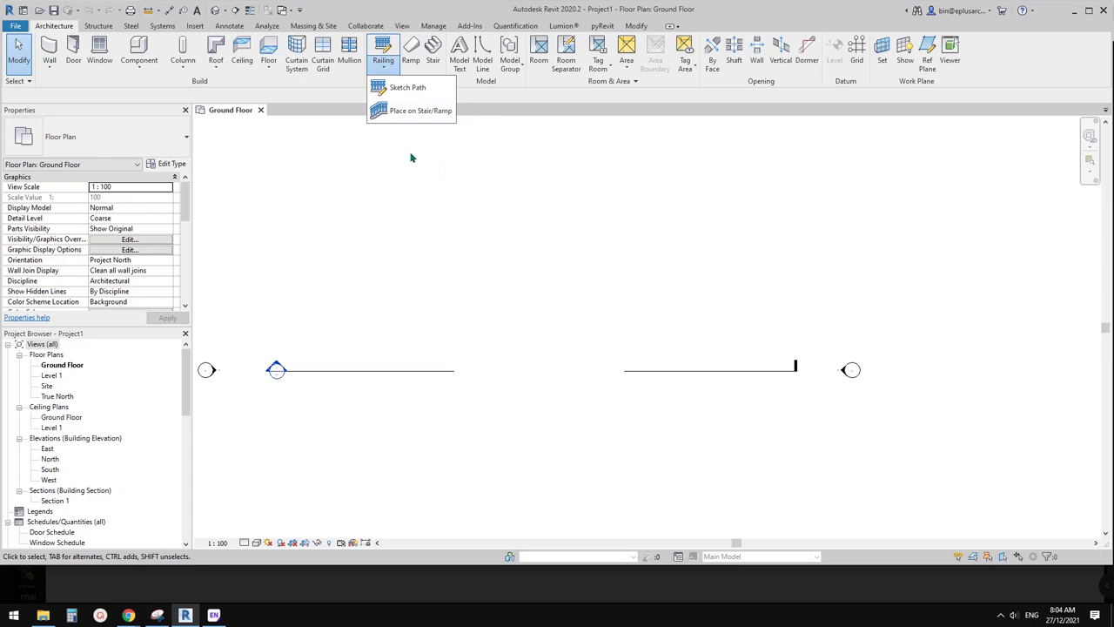
{"action": "left_click", "coordinate": [289, 252]}
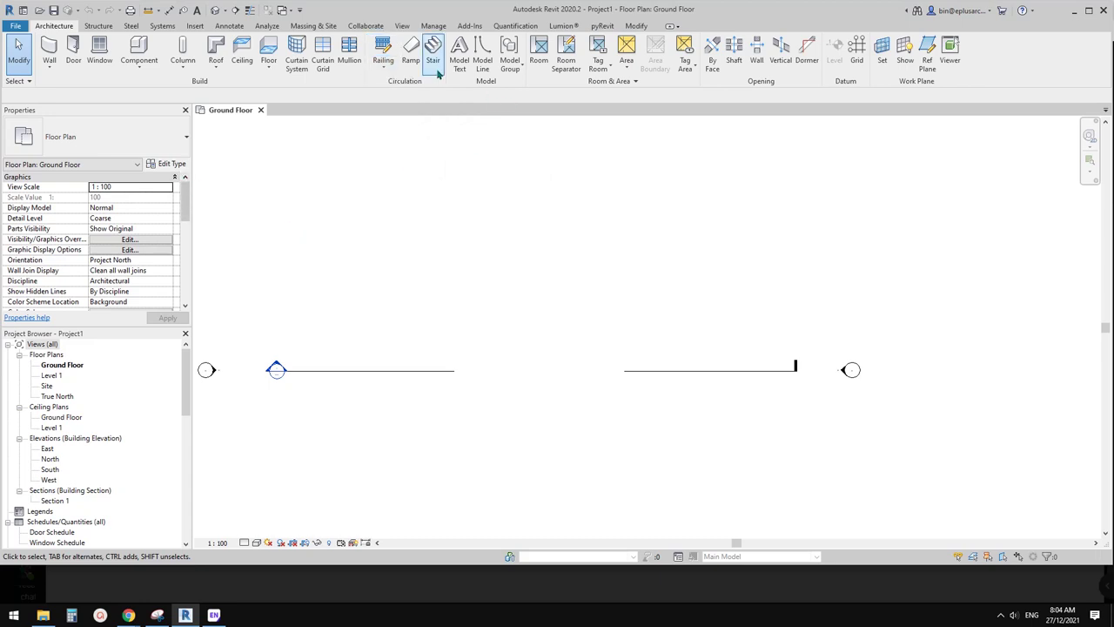
{"action": "left_click", "coordinate": [387, 68]}
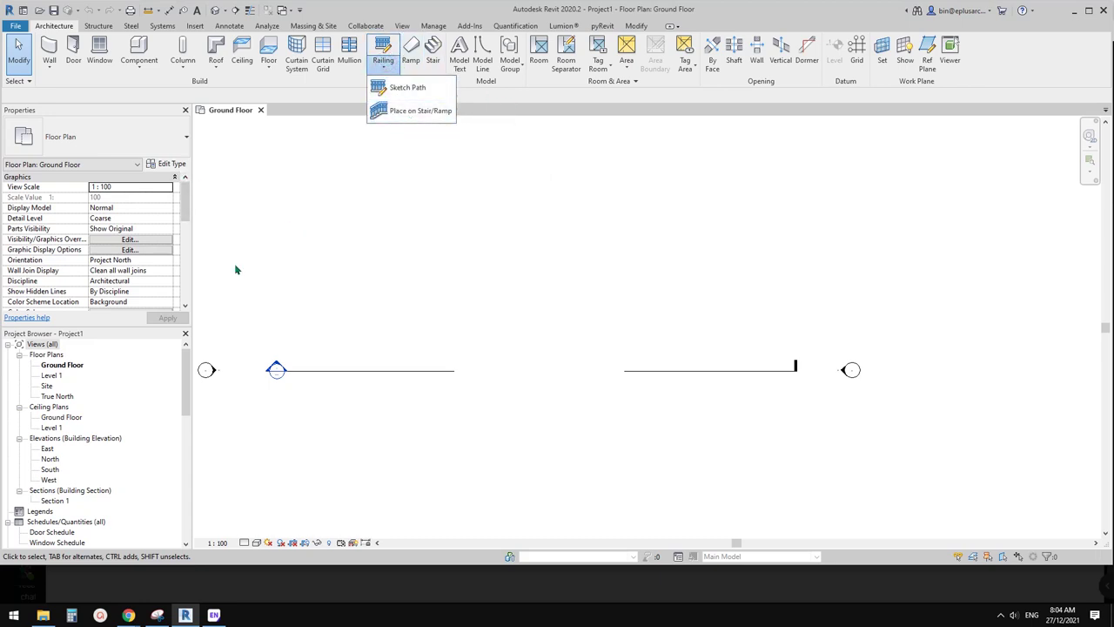
{"action": "left_click", "coordinate": [396, 88]}
{"action": "left_click", "coordinate": [491, 329]}
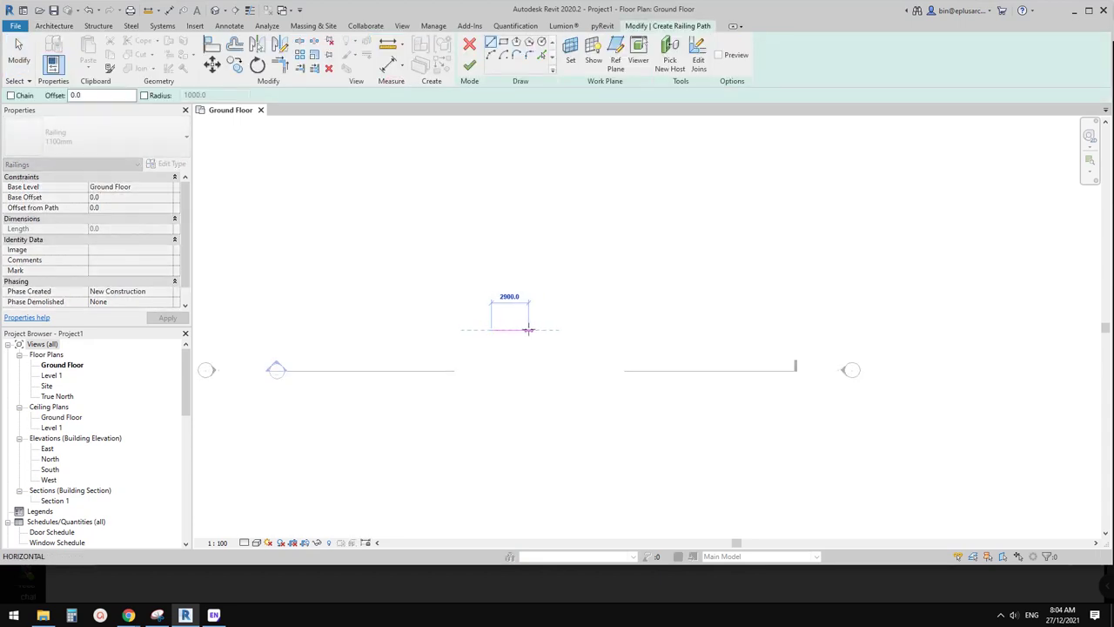
{"action": "left_click", "coordinate": [531, 330]}
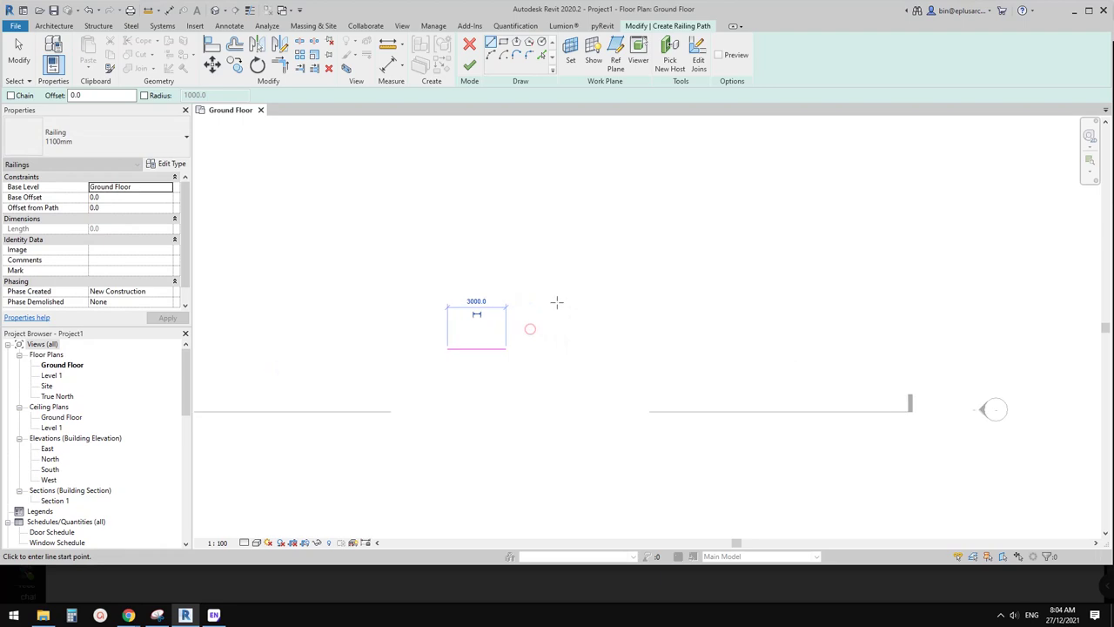
{"action": "scroll", "coordinate": [530, 326], "scroll_direction": "up", "scroll_amount": 3}
{"action": "left_click", "coordinate": [469, 65]}
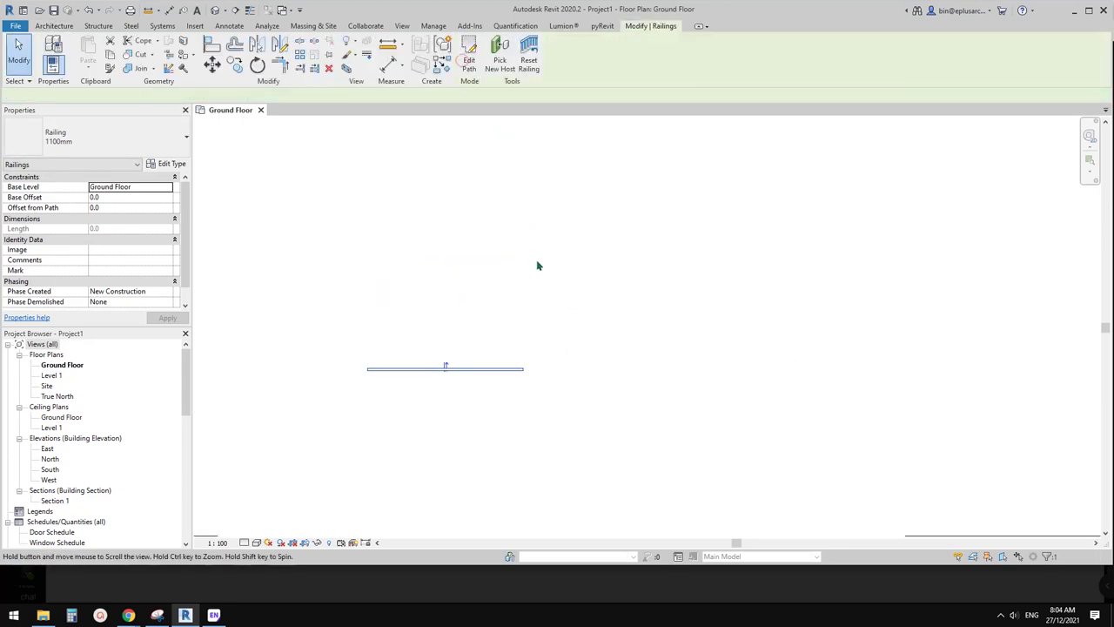
{"action": "left_click", "coordinate": [428, 304]}
Open the default 3D view and select the new railing
{"action": "left_click", "coordinate": [409, 369]}
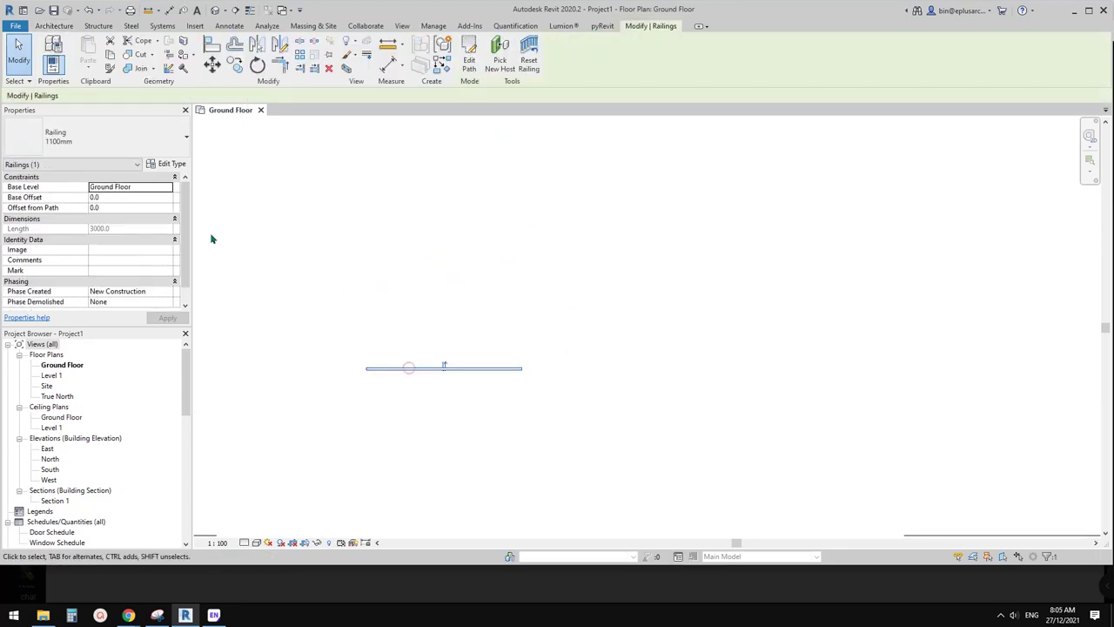
{"action": "left_click", "coordinate": [121, 137]}
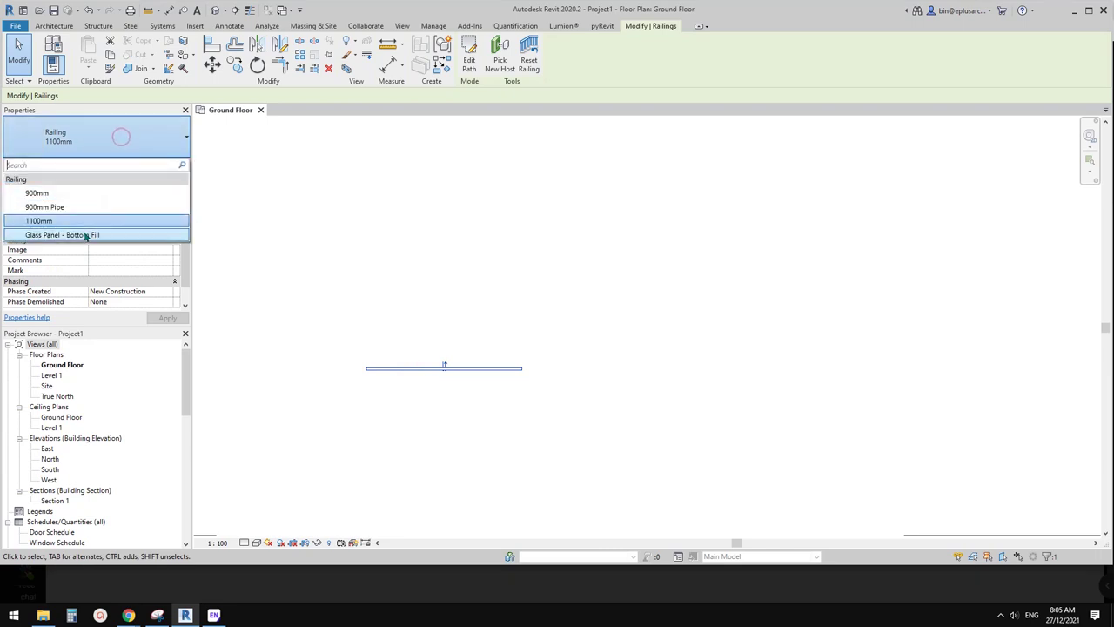
{"action": "left_click", "coordinate": [404, 146]}
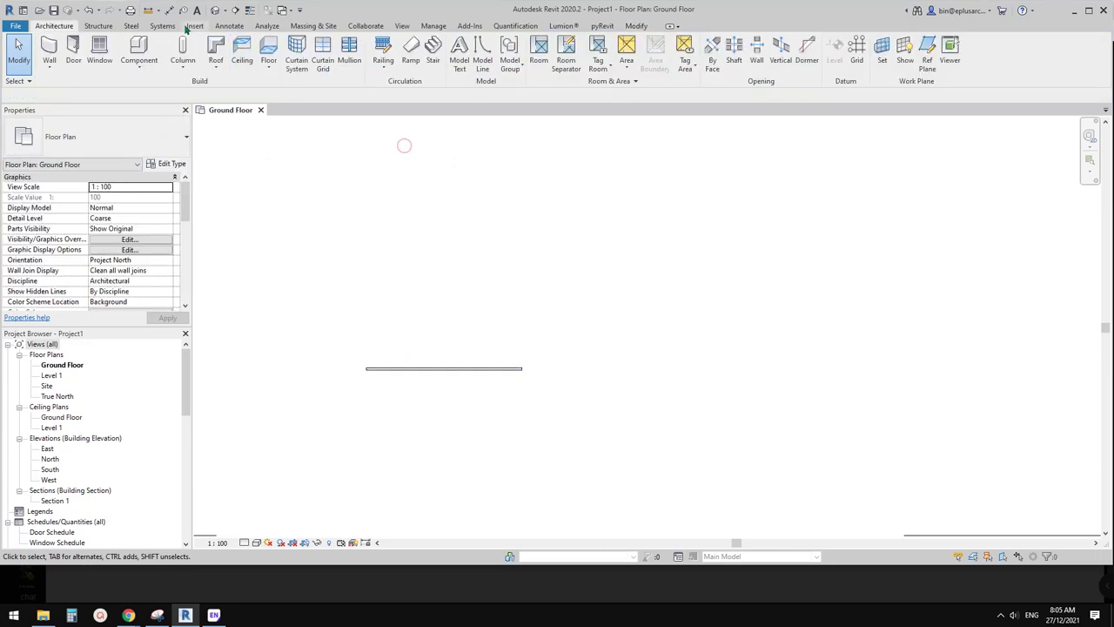
{"action": "left_click", "coordinate": [215, 9]}
{"action": "scroll", "coordinate": [667, 332], "scroll_direction": "up", "scroll_amount": 4}
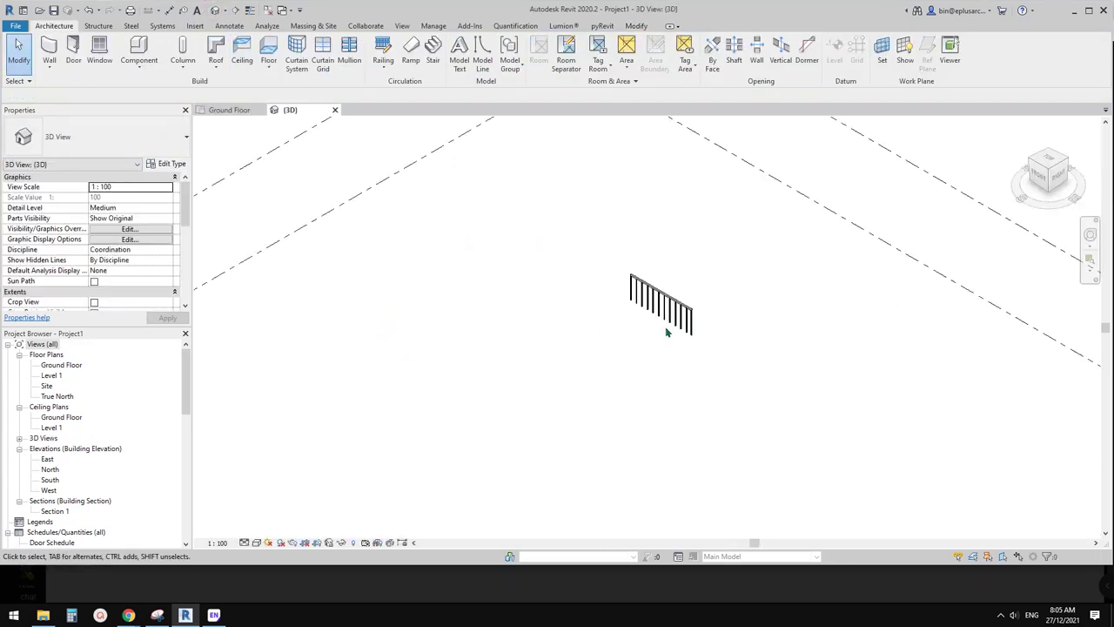
{"action": "scroll", "coordinate": [666, 331], "scroll_direction": "up", "scroll_amount": 2}
{"action": "left_click", "coordinate": [655, 294]}
{"action": "scroll", "coordinate": [523, 322], "scroll_direction": "up", "scroll_amount": 3}
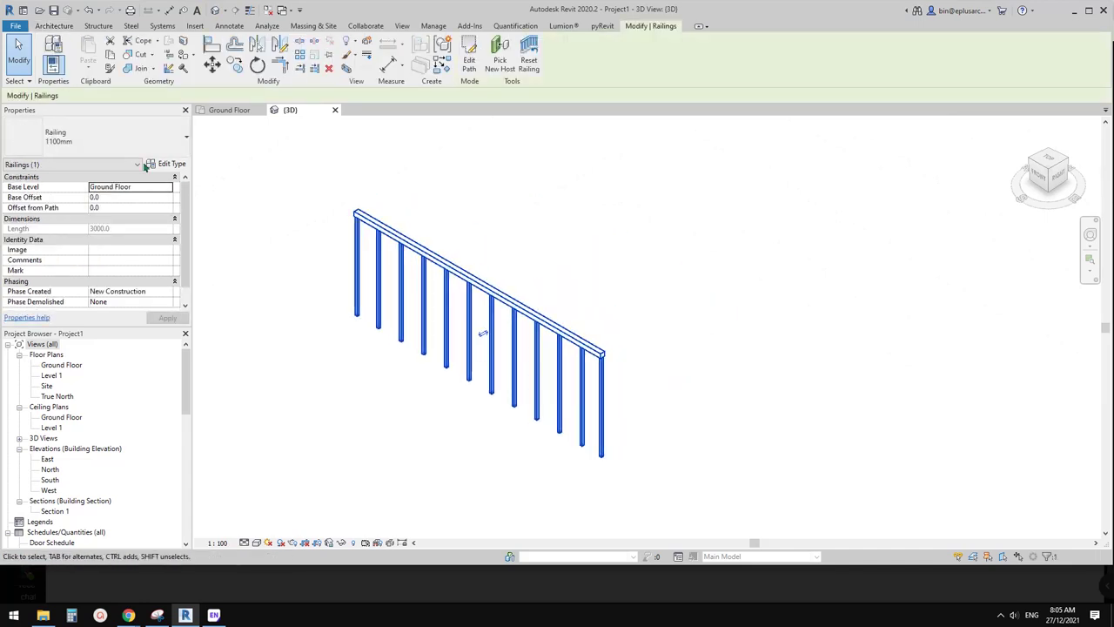
Try the 900mm, 900mm Pipe and Glass Panel - Bottom Fill types on the railing and return it to 1100mm
{"action": "left_click", "coordinate": [111, 141]}
{"action": "left_click", "coordinate": [64, 189]}
{"action": "left_click", "coordinate": [126, 142]}
{"action": "left_click", "coordinate": [75, 207]}
{"action": "left_click", "coordinate": [115, 143]}
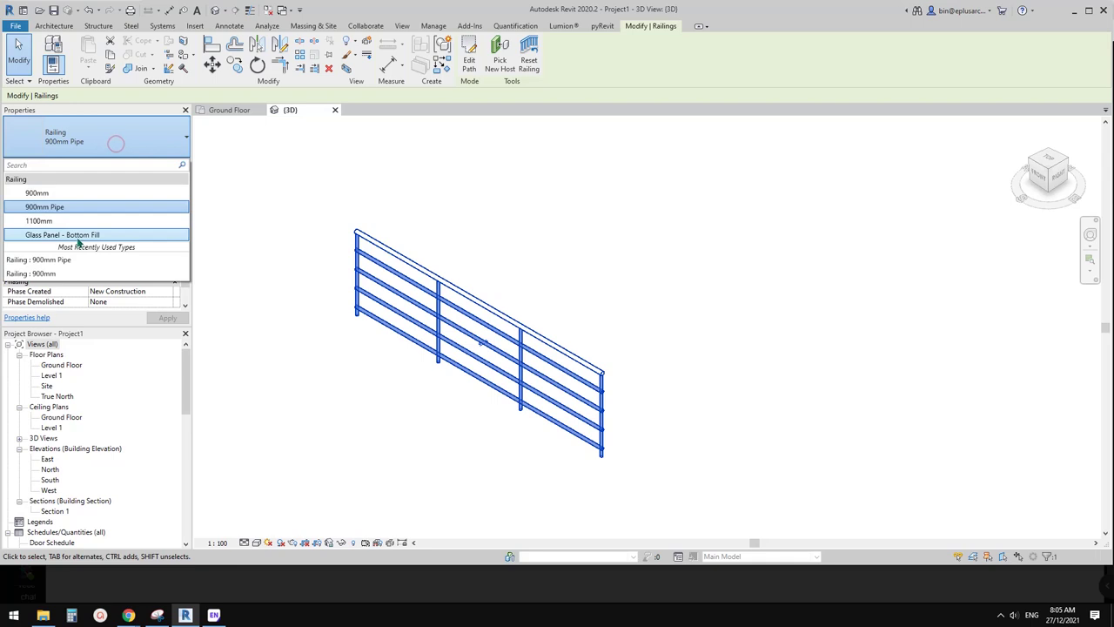
{"action": "left_click", "coordinate": [77, 239]}
{"action": "left_click", "coordinate": [113, 150]}
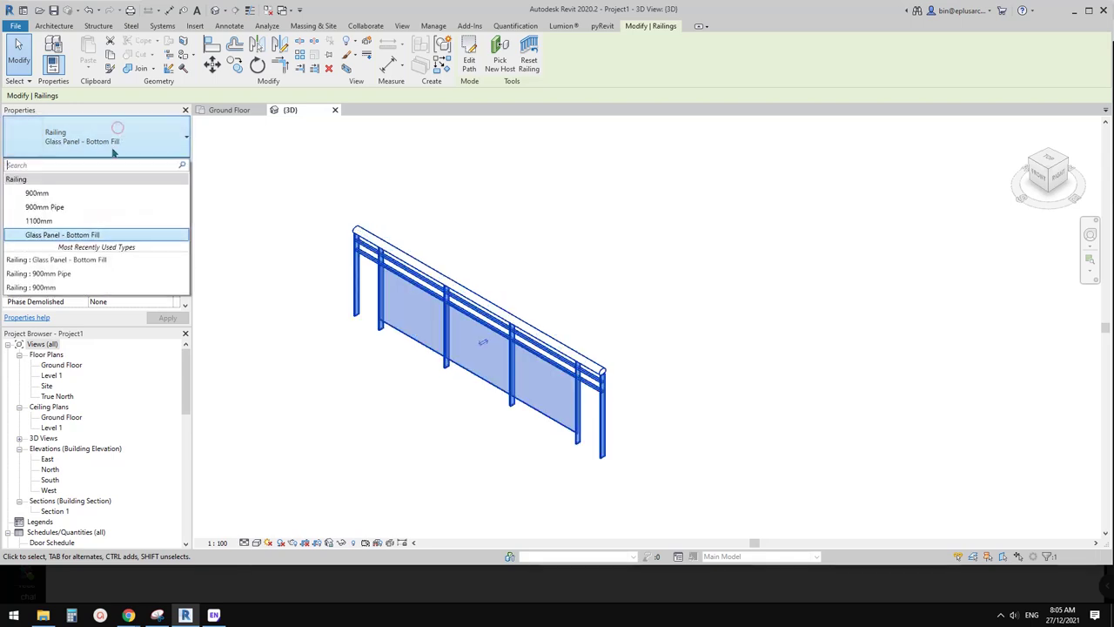
{"action": "left_click", "coordinate": [75, 221]}
{"action": "middle_click_drag", "start_coordinate": [522, 322], "coordinate": [626, 310], "text": "shift"}
{"action": "scroll", "coordinate": [473, 279], "scroll_direction": "up", "scroll_amount": 2}
{"action": "middle_click_drag", "start_coordinate": [470, 279], "coordinate": [506, 320], "text": "shift"}
{"action": "scroll", "coordinate": [452, 269], "scroll_direction": "down", "scroll_amount": 1}
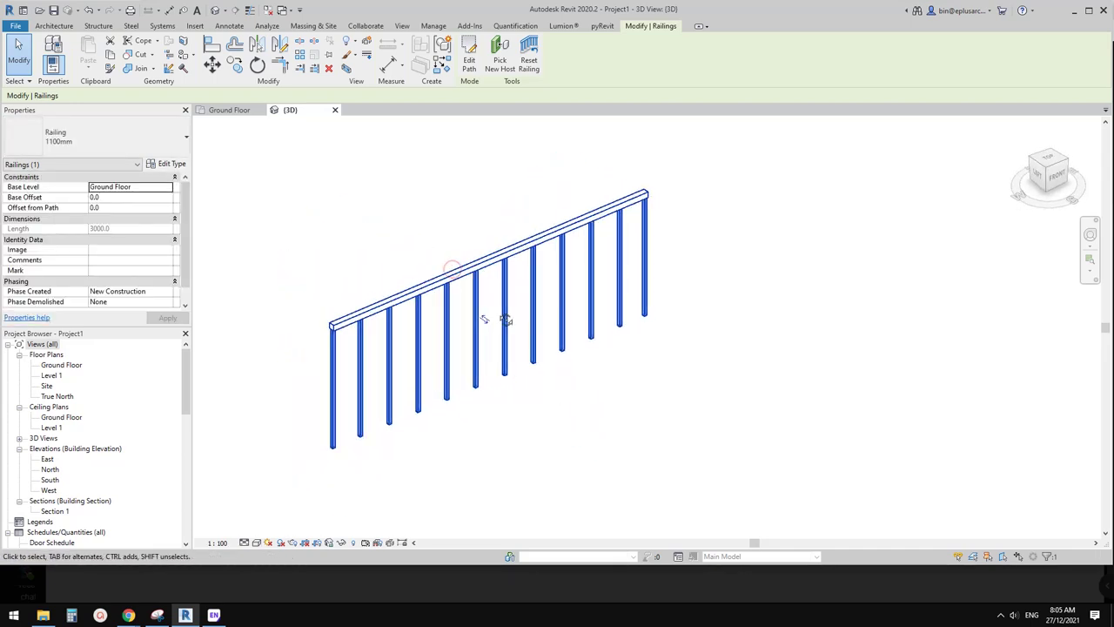
{"action": "left_click", "coordinate": [167, 163]}
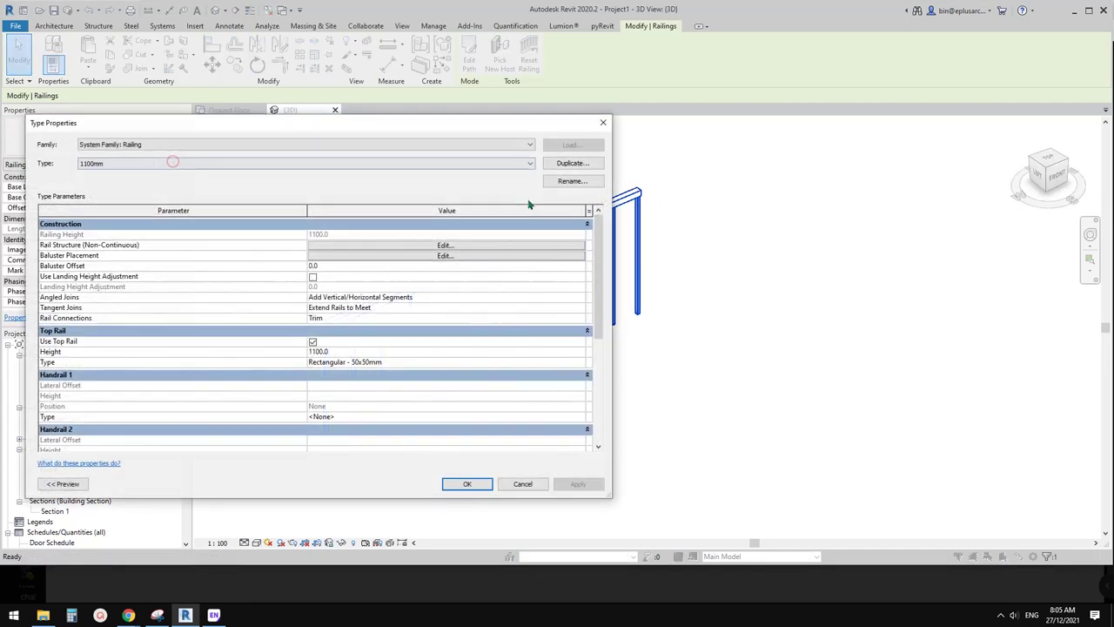
{"action": "left_click", "coordinate": [572, 163]}
{"action": "type", "text": "new"}
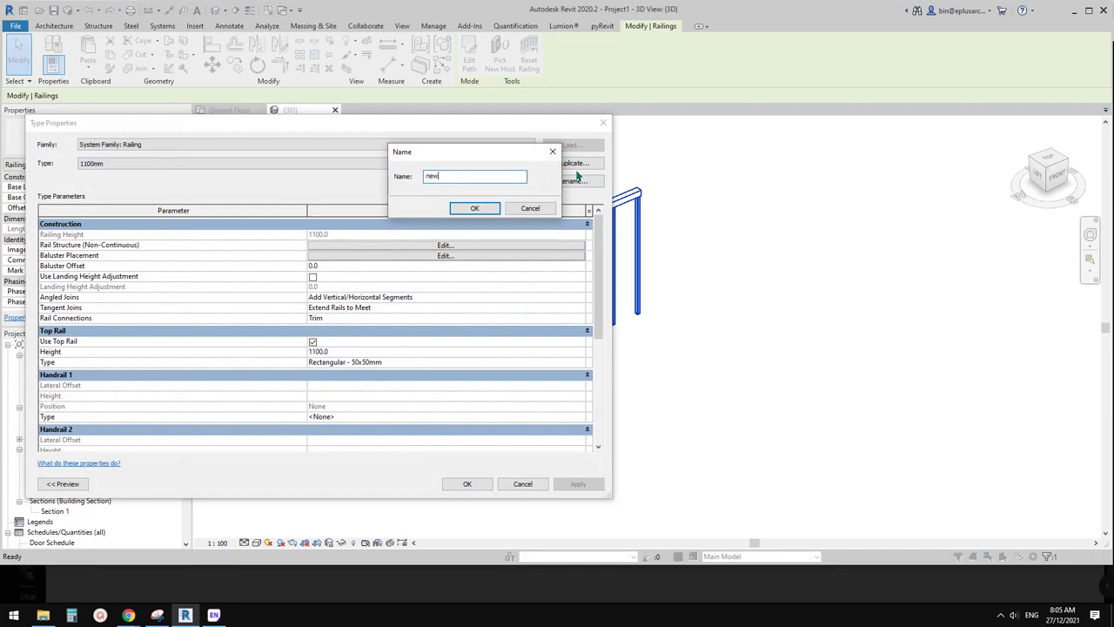
{"action": "left_click", "coordinate": [477, 209]}
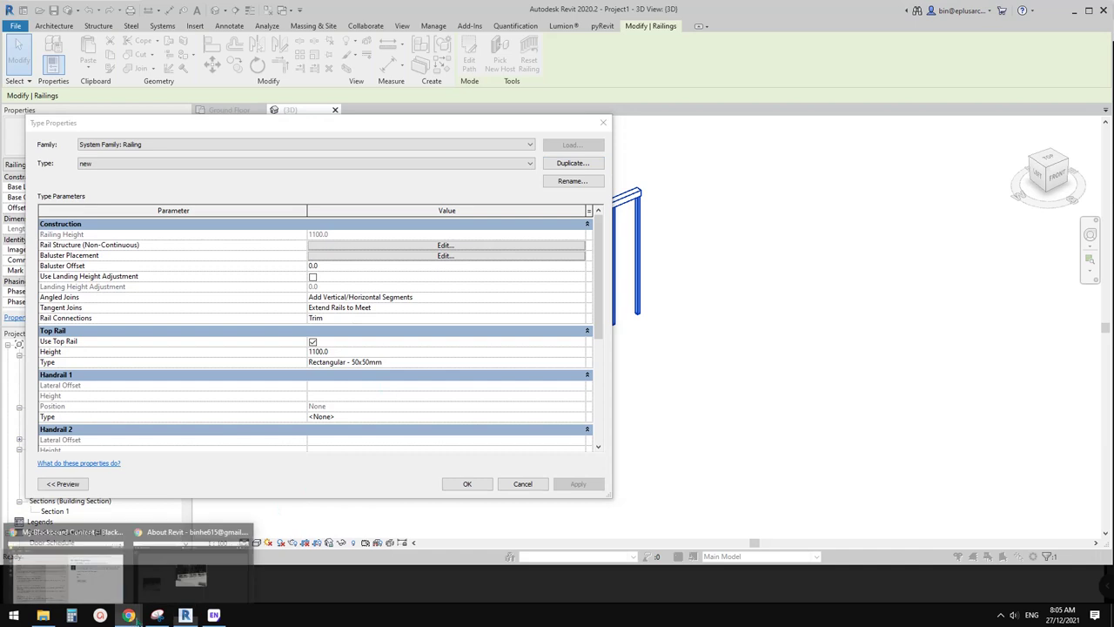
Switch to Gmail to examine the posts and rails in the concrete railing reference photo, and return to Revit
{"action": "left_click", "coordinate": [190, 570]}
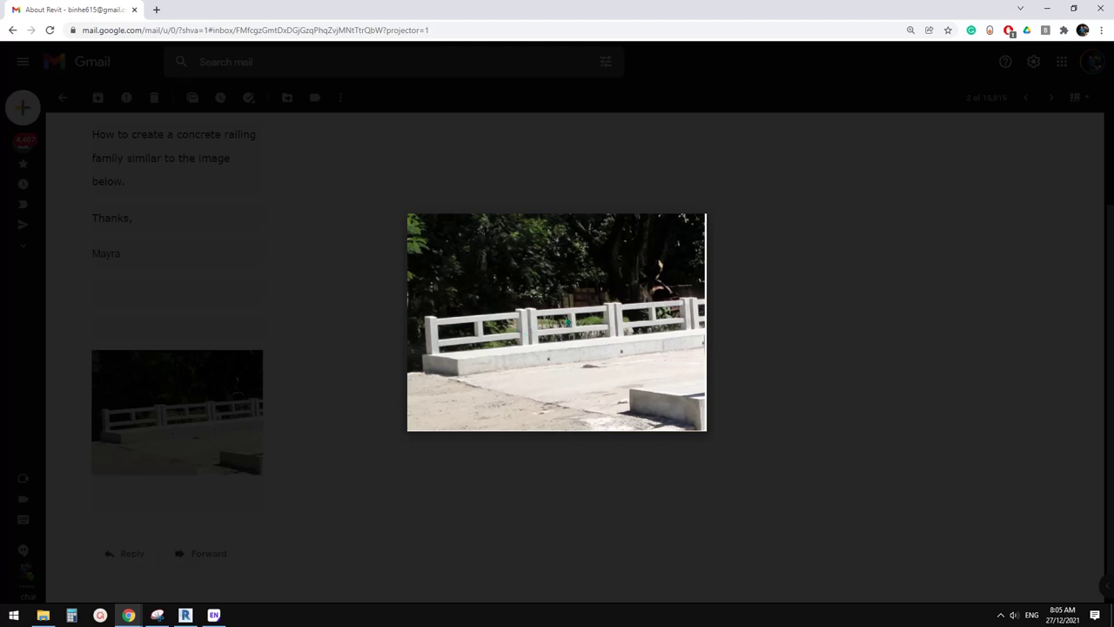
{"action": "mouse_move", "coordinate": [481, 359]}
{"action": "left_click", "coordinate": [184, 614]}
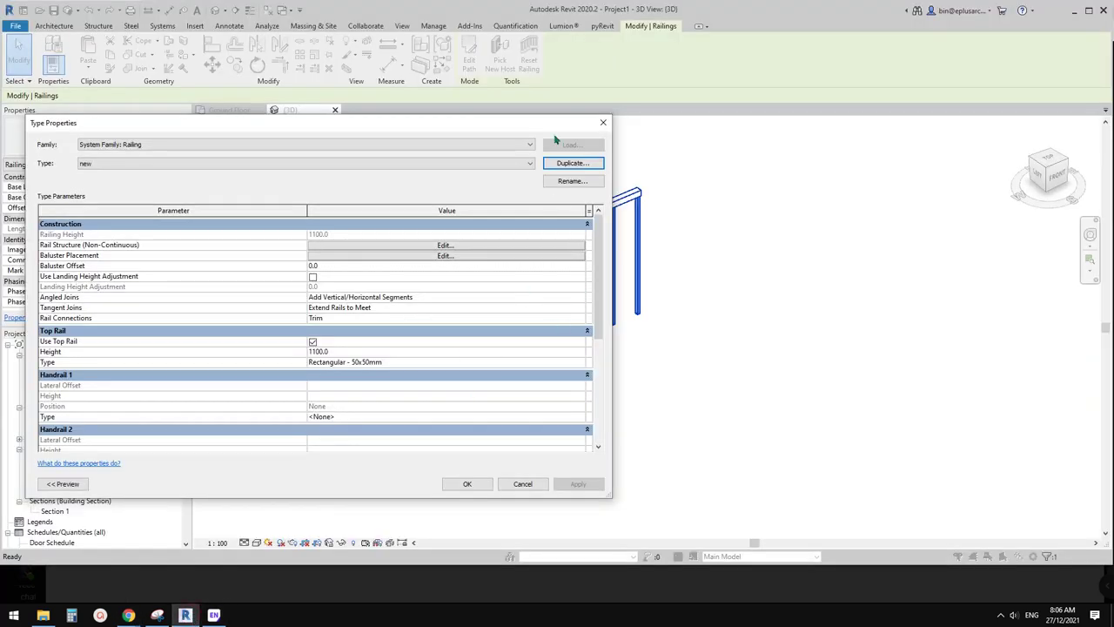
Discard the open type edits and change the selected railing's type to Glass Panel - Bottom Fill
{"action": "left_click", "coordinate": [602, 122]}
{"action": "left_click", "coordinate": [523, 294]}
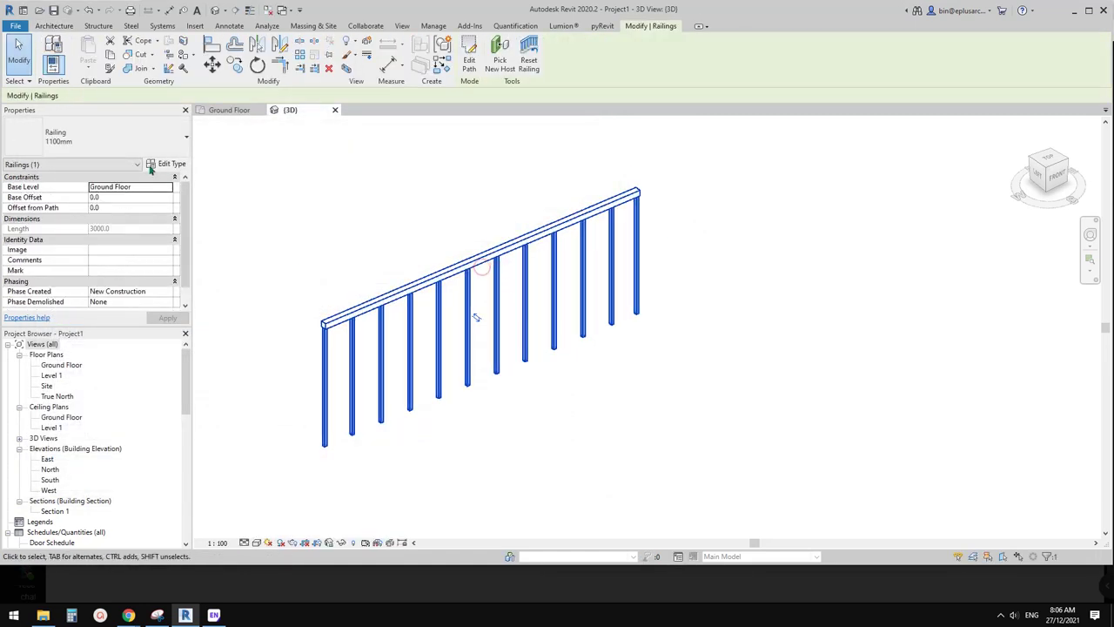
{"action": "left_click", "coordinate": [162, 139]}
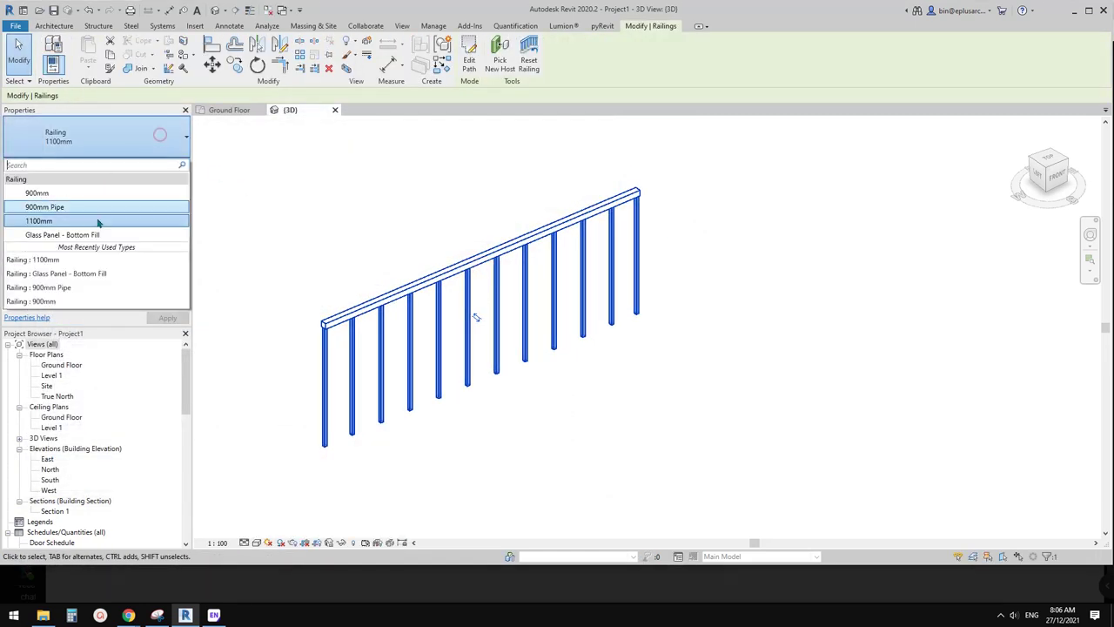
{"action": "left_click", "coordinate": [52, 236]}
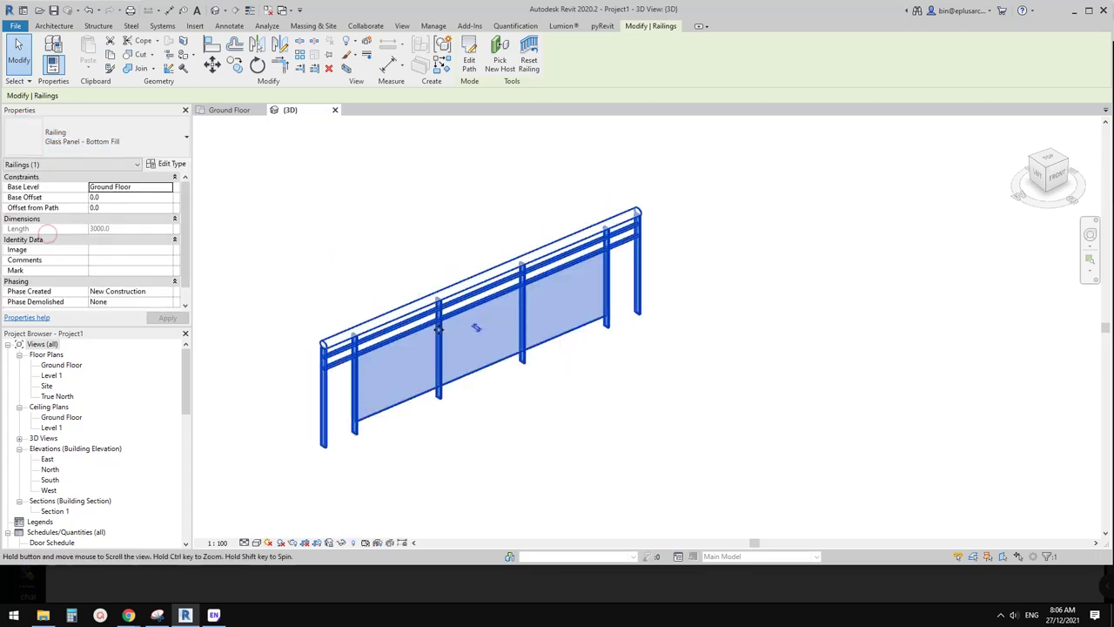
{"action": "middle_click_drag", "start_coordinate": [490, 309], "coordinate": [461, 236], "text": "shift"}
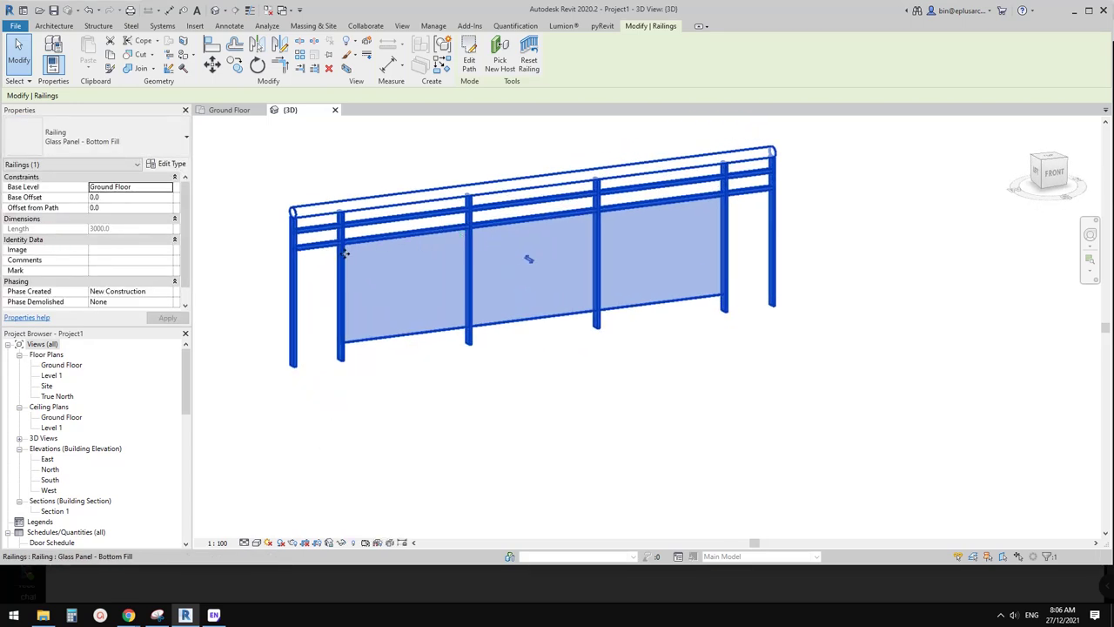
Compare the glass panel railing with the reference photo in Gmail and come back to Revit
{"action": "mouse_move", "coordinate": [128, 613]}
{"action": "left_click", "coordinate": [195, 574]}
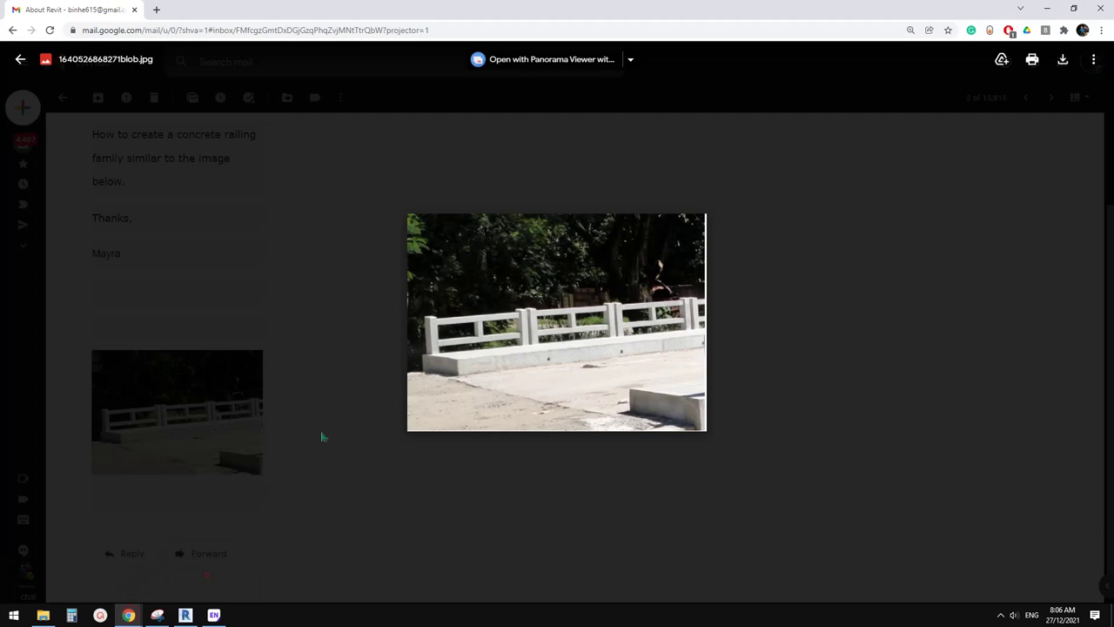
{"action": "left_click", "coordinate": [185, 614]}
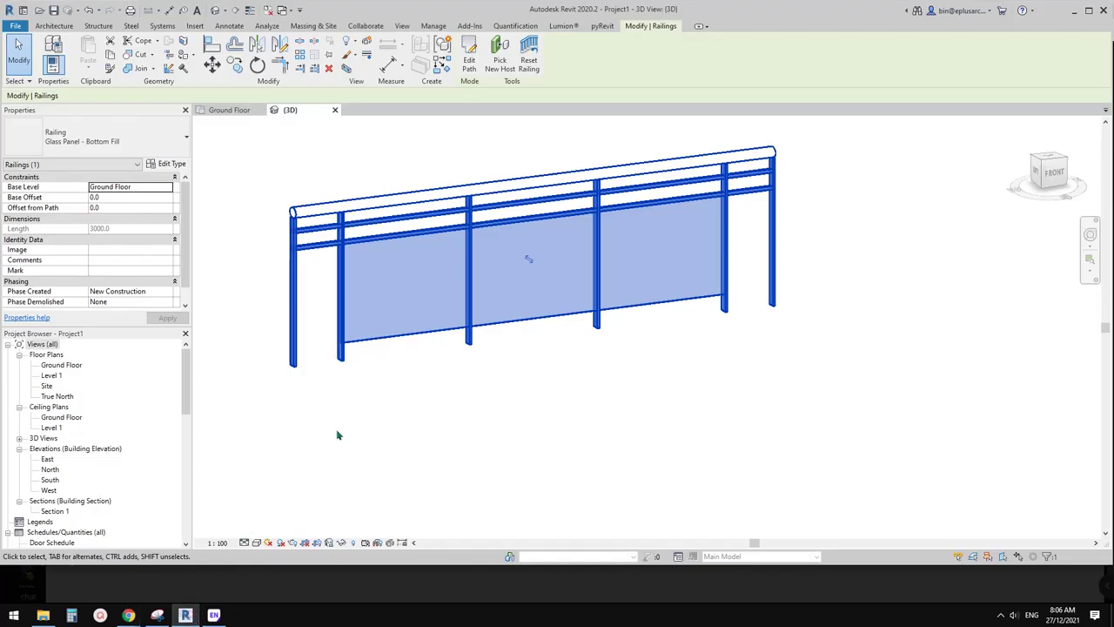
Examine the baluster placement of the Glass Panel - Bottom Fill railing type and close its settings without changes
{"action": "middle_click_drag", "start_coordinate": [409, 286], "coordinate": [412, 313]}
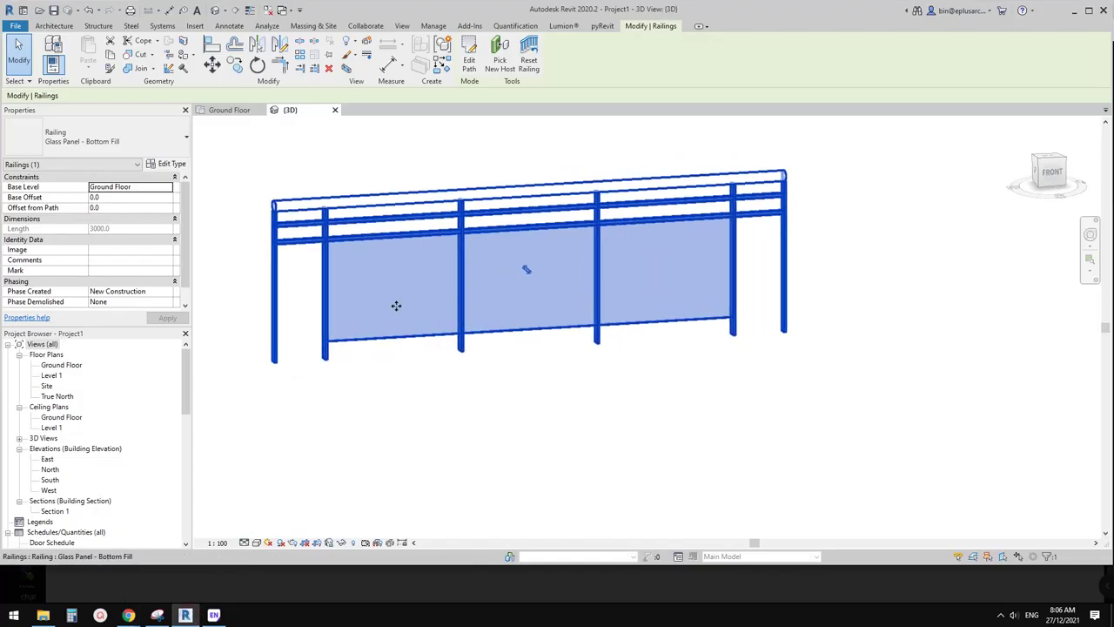
{"action": "left_click", "coordinate": [423, 373]}
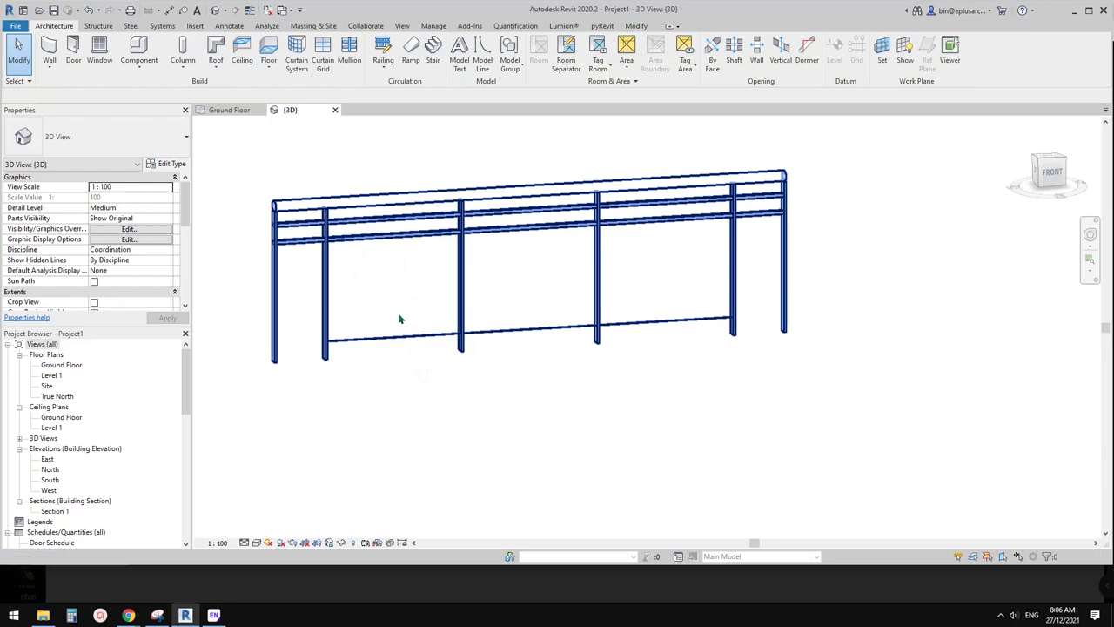
{"action": "left_click", "coordinate": [410, 261]}
{"action": "middle_click_drag", "start_coordinate": [410, 261], "coordinate": [426, 333], "text": "shift"}
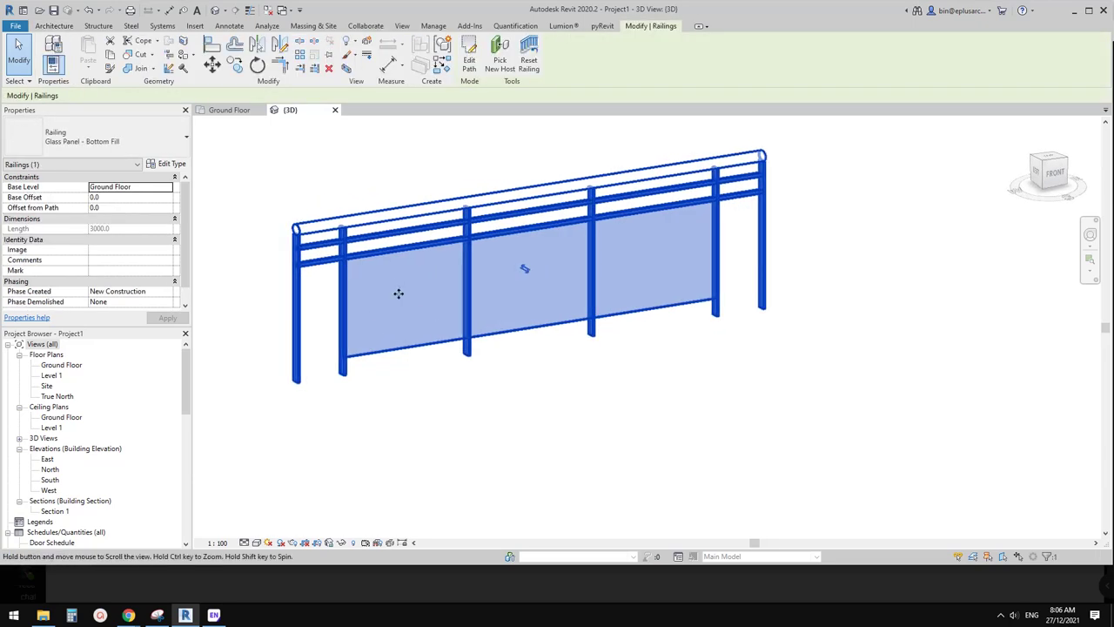
{"action": "left_click", "coordinate": [171, 166]}
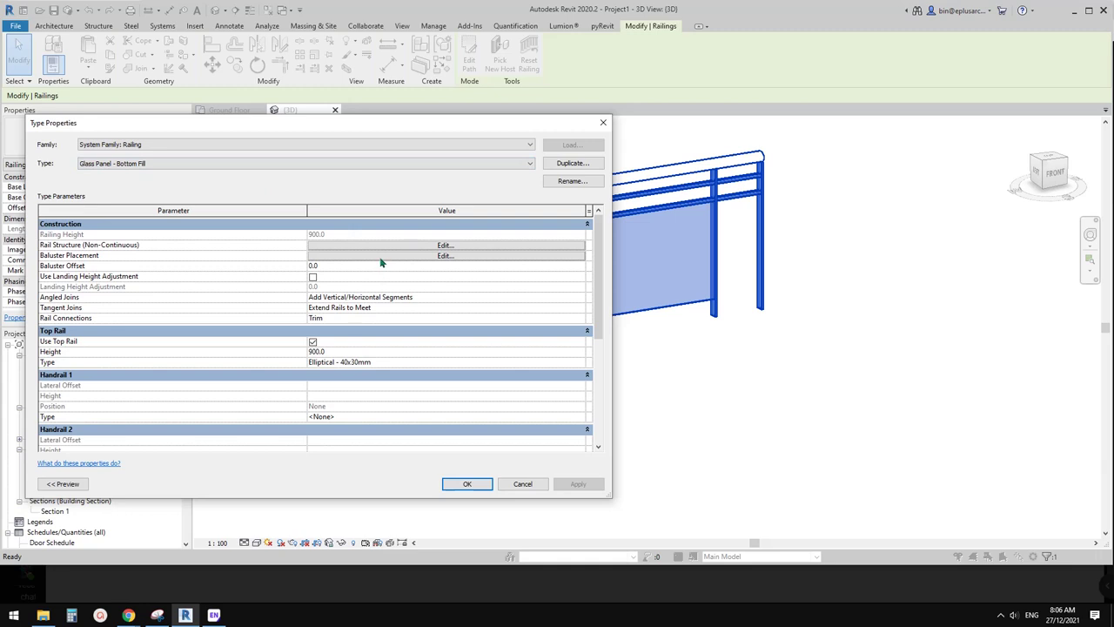
{"action": "left_click", "coordinate": [353, 255]}
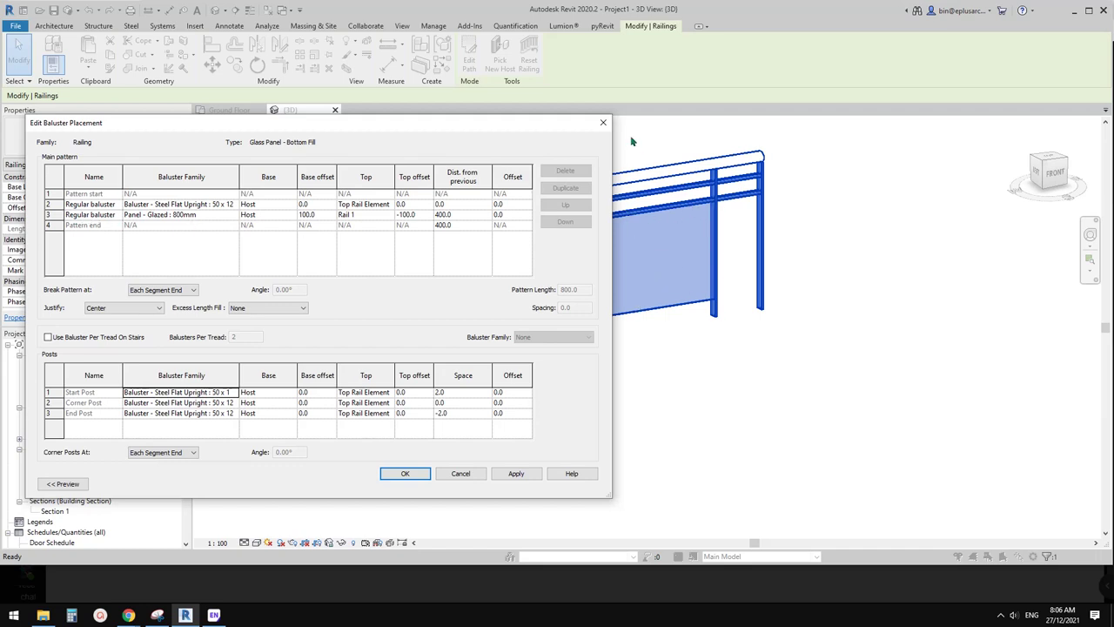
{"action": "left_click", "coordinate": [603, 123]}
{"action": "left_click", "coordinate": [604, 118]}
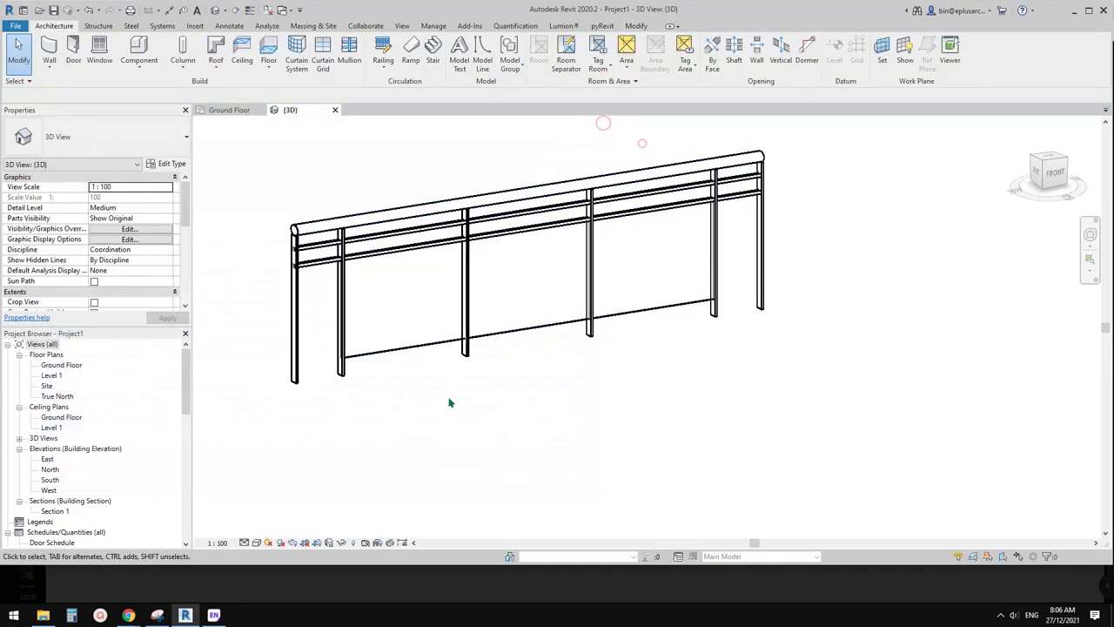
Look at the concrete railing reference photo in Gmail and switch back to Revit
{"action": "mouse_move", "coordinate": [128, 614]}
{"action": "left_click", "coordinate": [223, 581]}
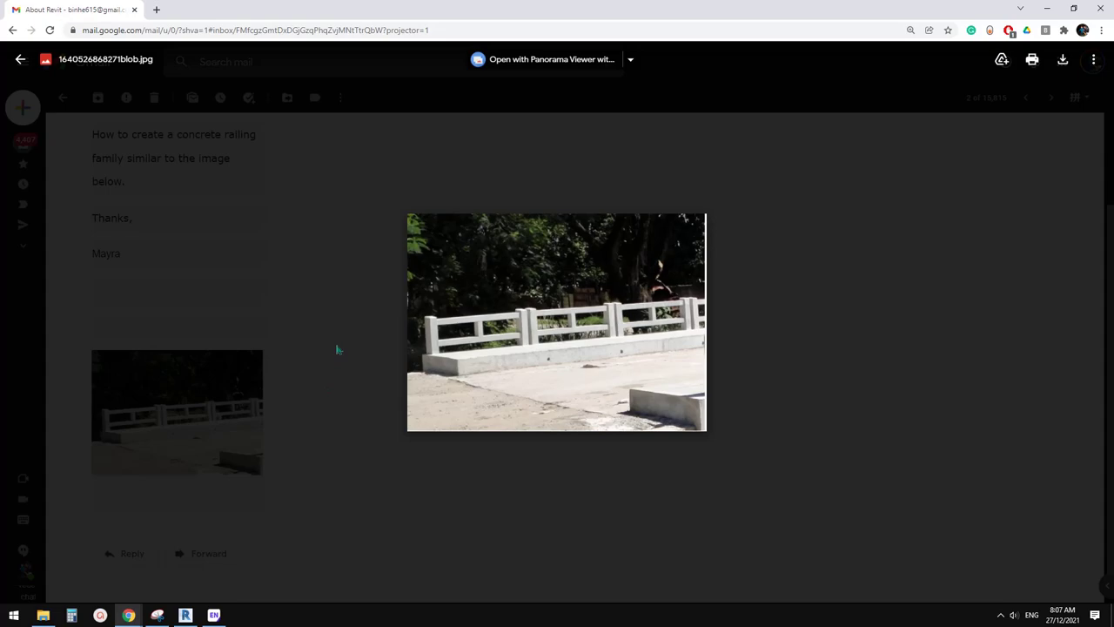
{"action": "left_click", "coordinate": [184, 615]}
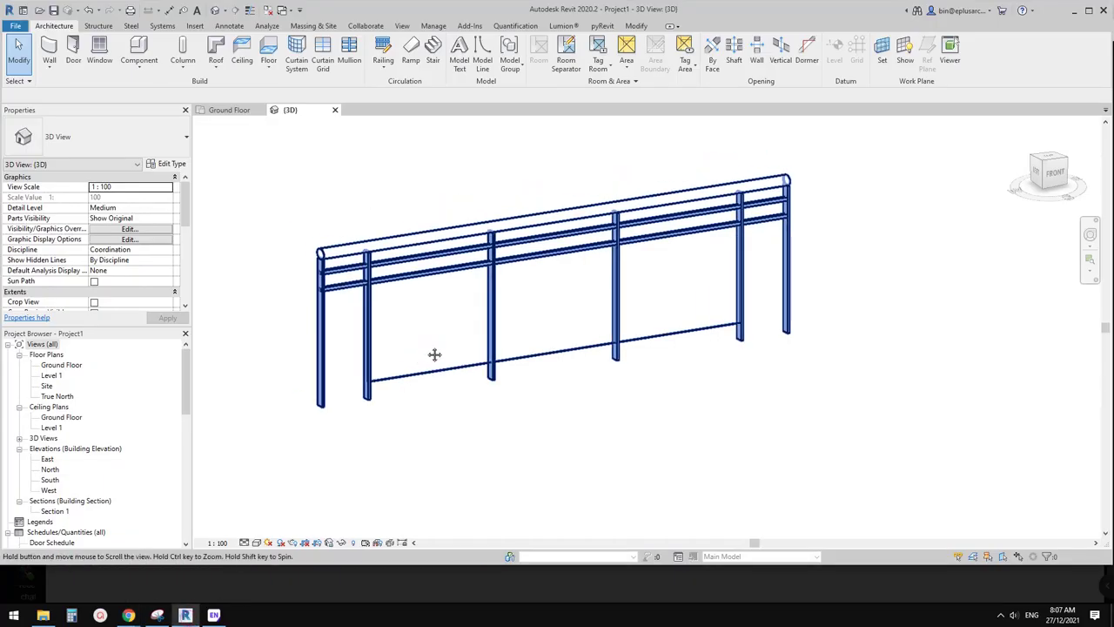
Change the glass panel railing's type to 1100mm and duplicate that type under the name "new"
{"action": "left_click", "coordinate": [474, 230]}
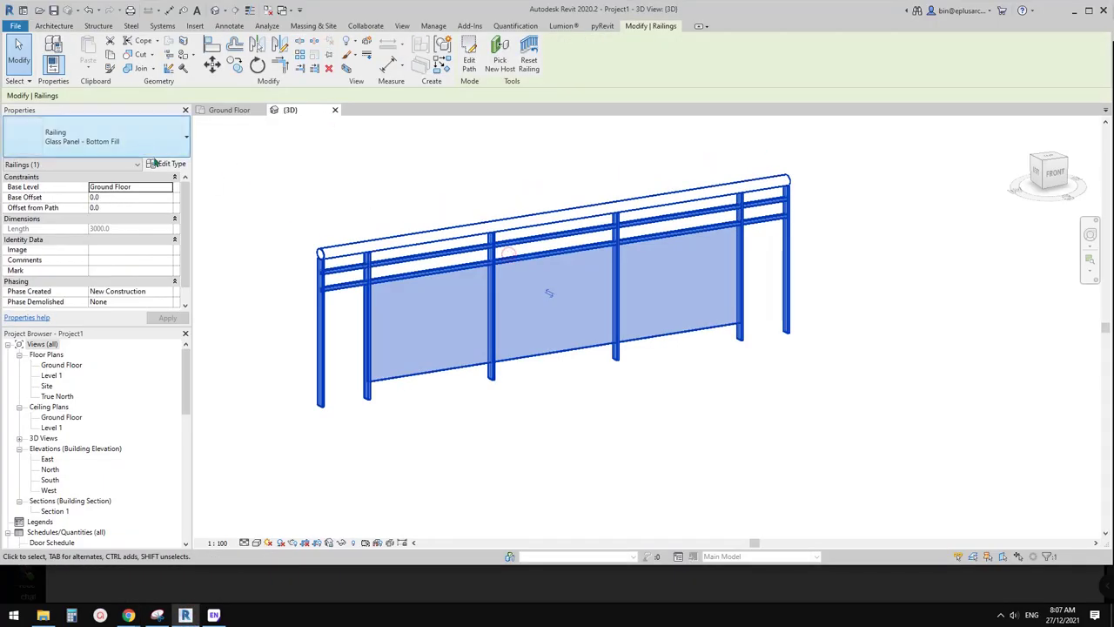
{"action": "left_click", "coordinate": [143, 142]}
{"action": "left_click", "coordinate": [142, 218]}
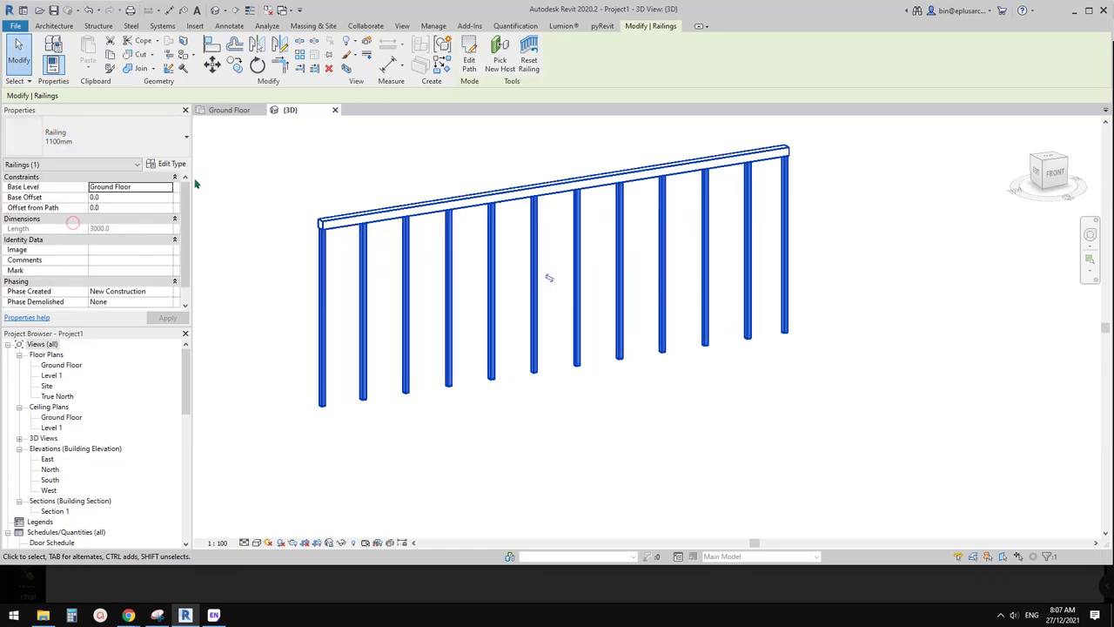
{"action": "left_click", "coordinate": [171, 163]}
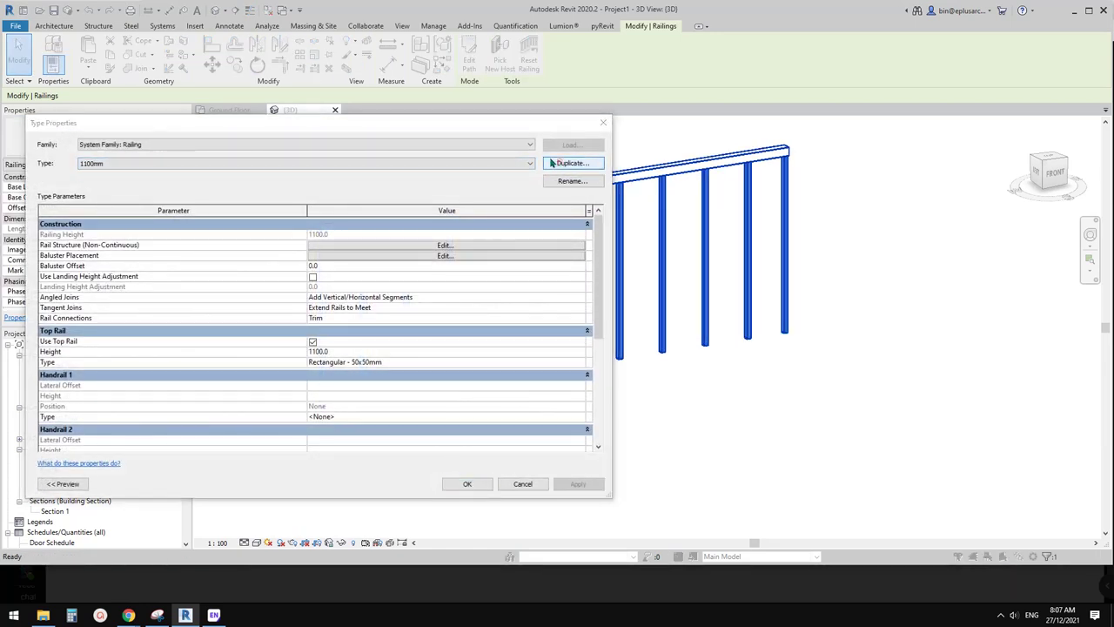
{"action": "left_click", "coordinate": [566, 163]}
{"action": "type", "text": "new"}
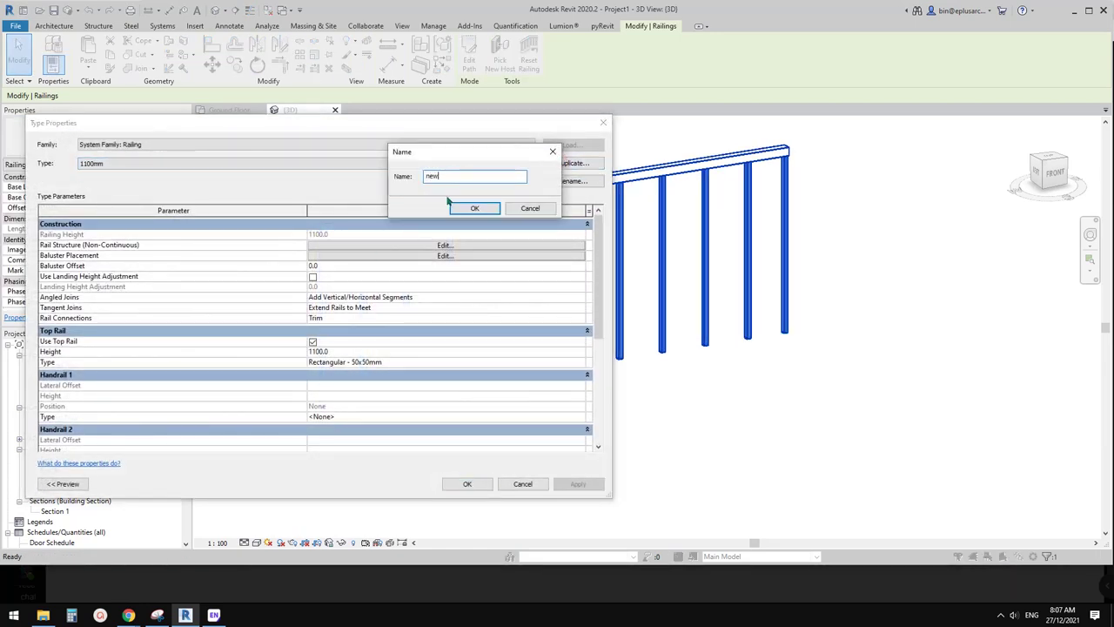
{"action": "left_click", "coordinate": [486, 208]}
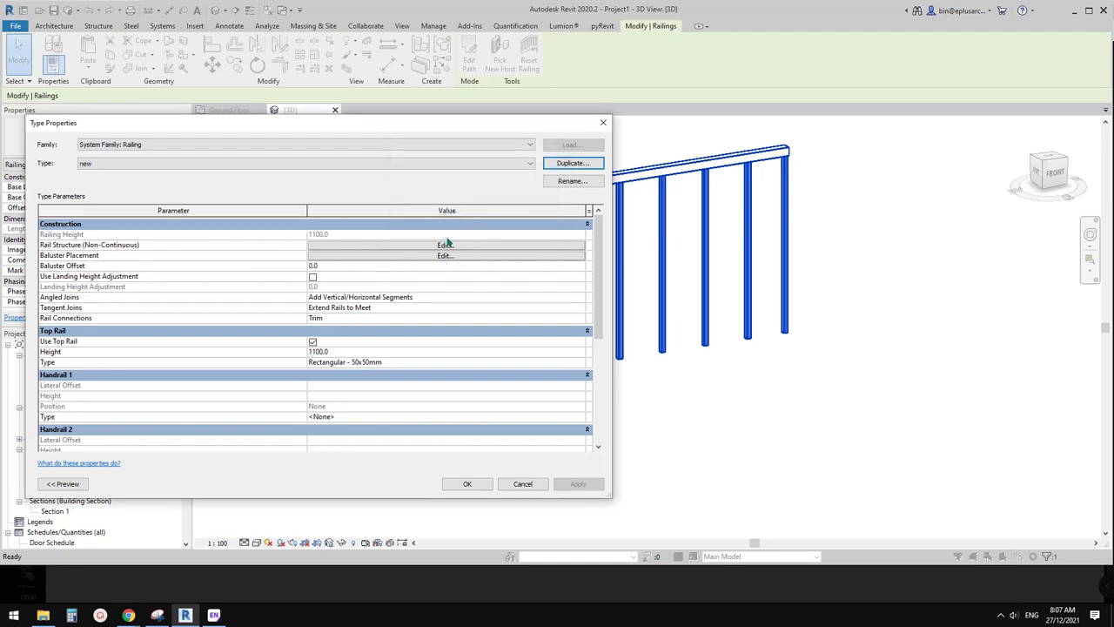
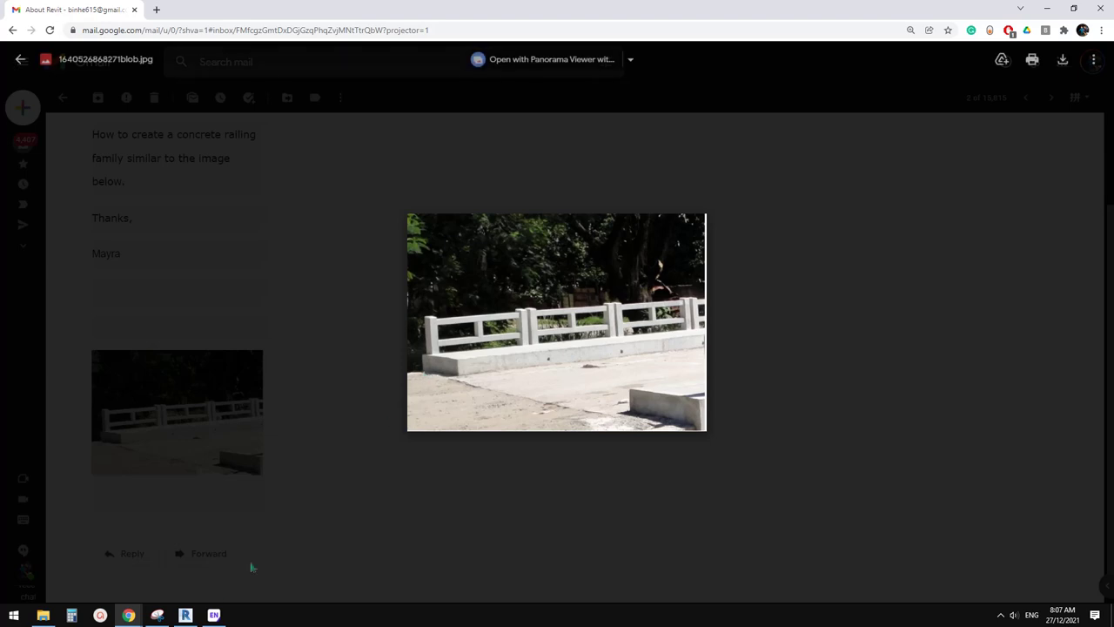
{"action": "left_click", "coordinate": [184, 615]}
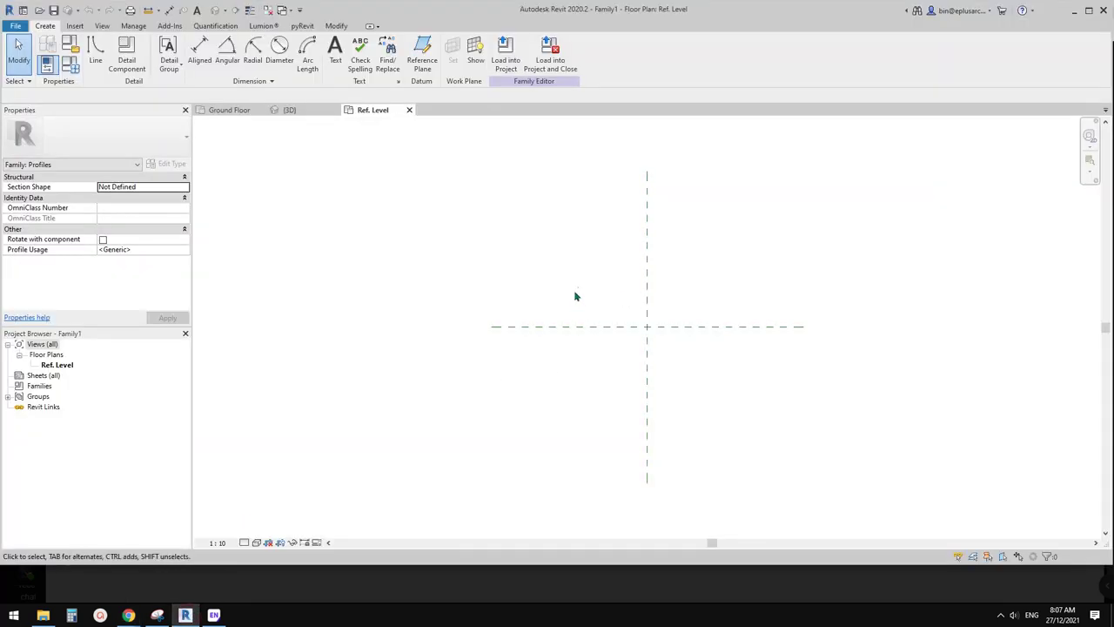
{"action": "left_click", "coordinate": [96, 50]}
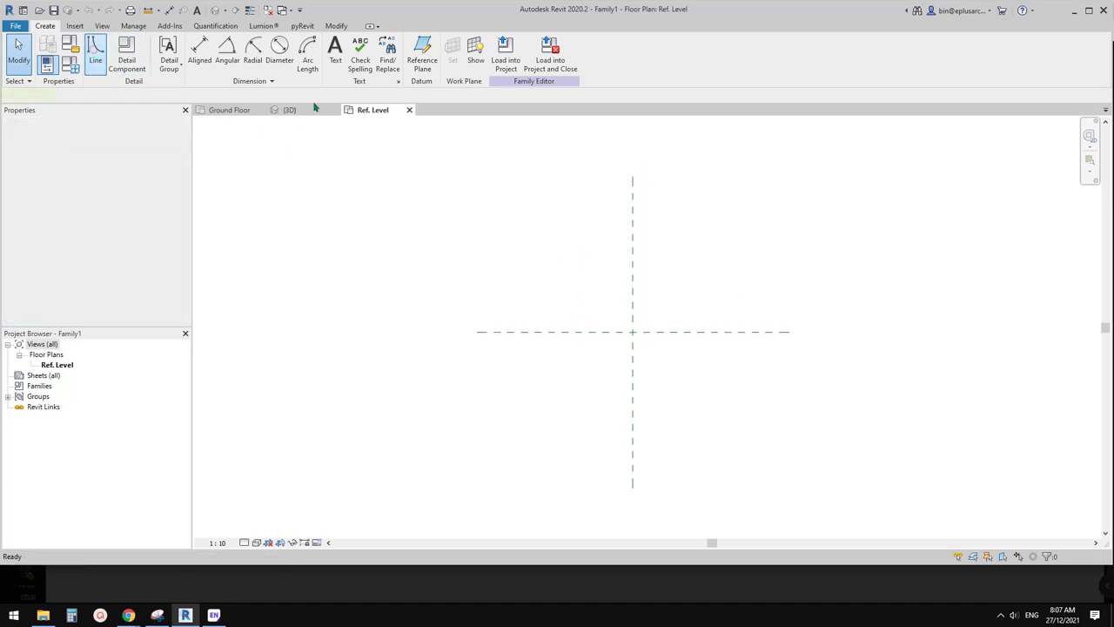
{"action": "left_click", "coordinate": [412, 41]}
{"action": "scroll", "coordinate": [631, 322], "scroll_direction": "up", "scroll_amount": 1}
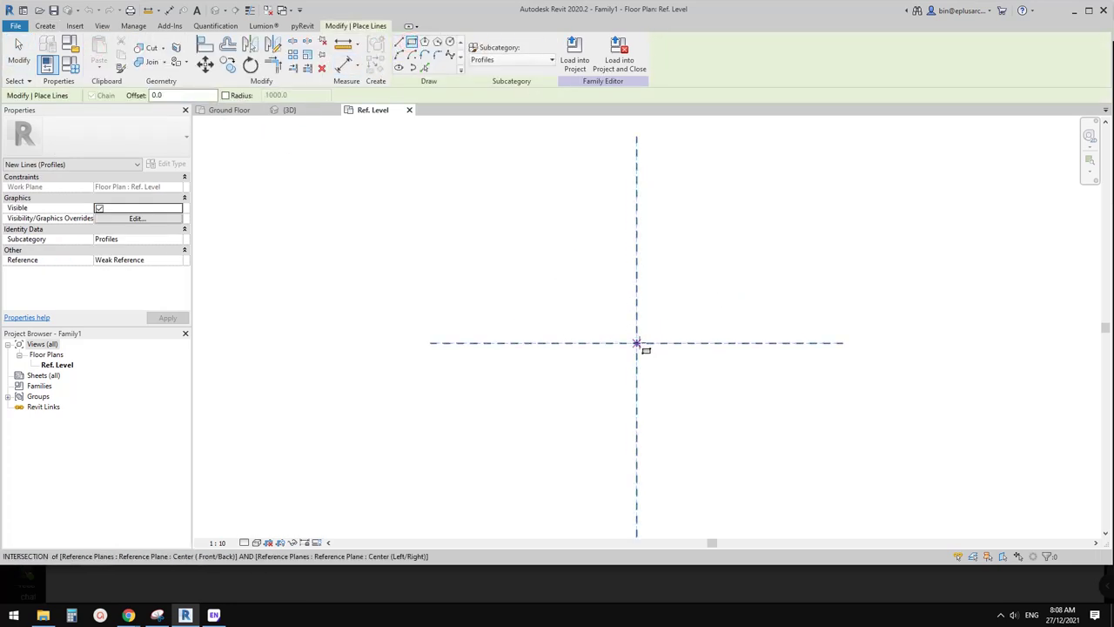
{"action": "left_click", "coordinate": [637, 342]}
{"action": "left_click", "coordinate": [774, 296]}
{"action": "key", "text": "Escape"}
{"action": "key", "text": "Escape"}
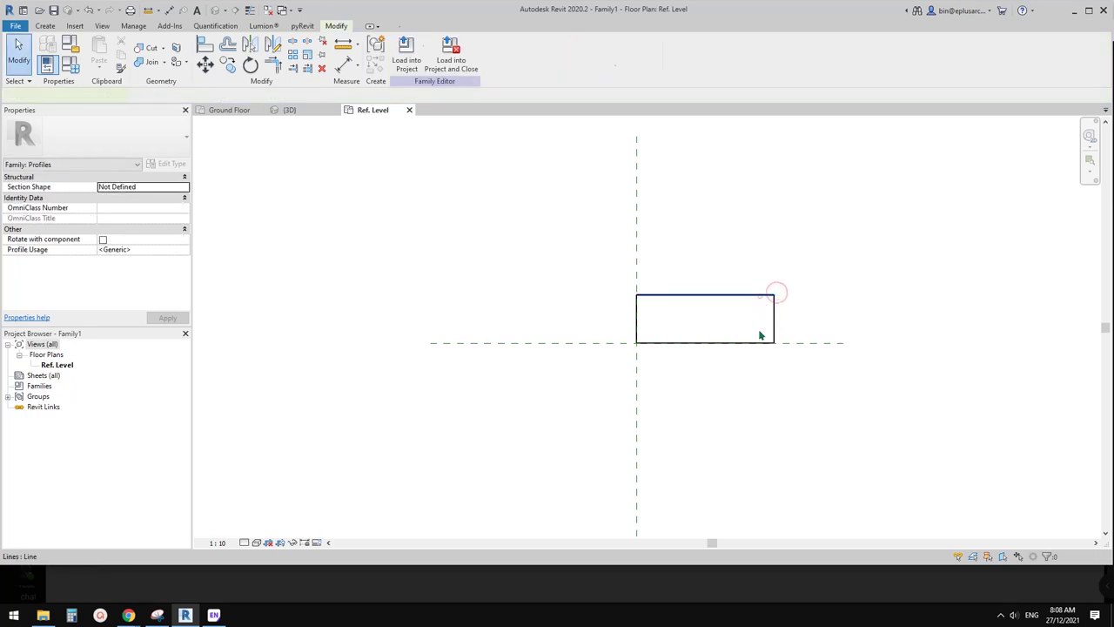
Set the profile rectangle's height to 150 mm and its width to 600 mm
{"action": "left_click", "coordinate": [775, 324]}
{"action": "left_click", "coordinate": [789, 319]}
{"action": "type", "text": "150"}
{"action": "key", "text": "Return"}
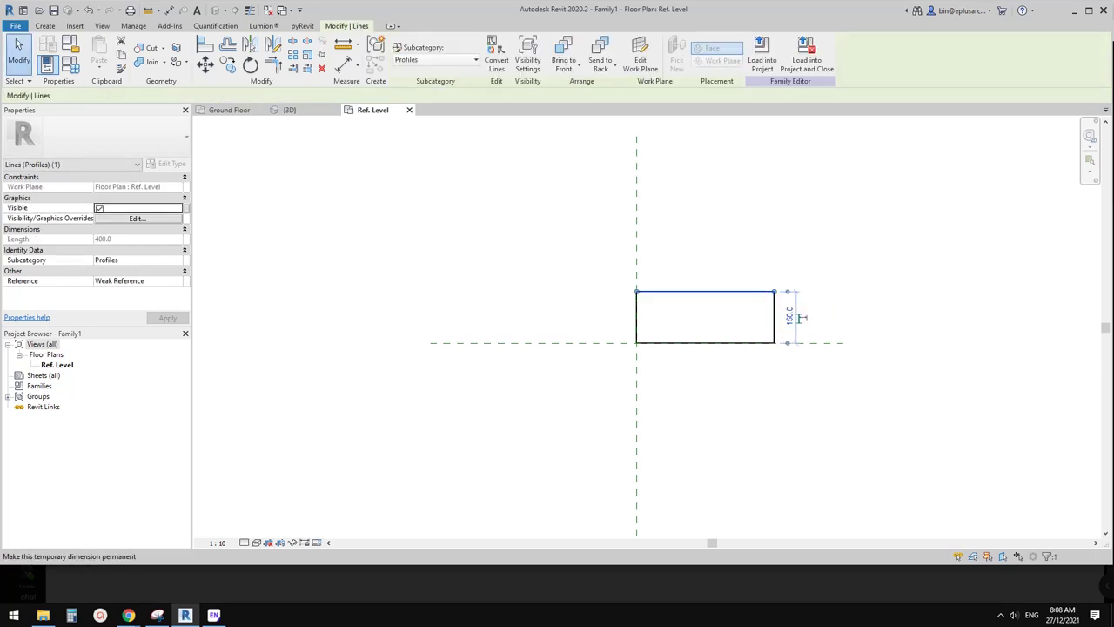
{"action": "left_click", "coordinate": [773, 311]}
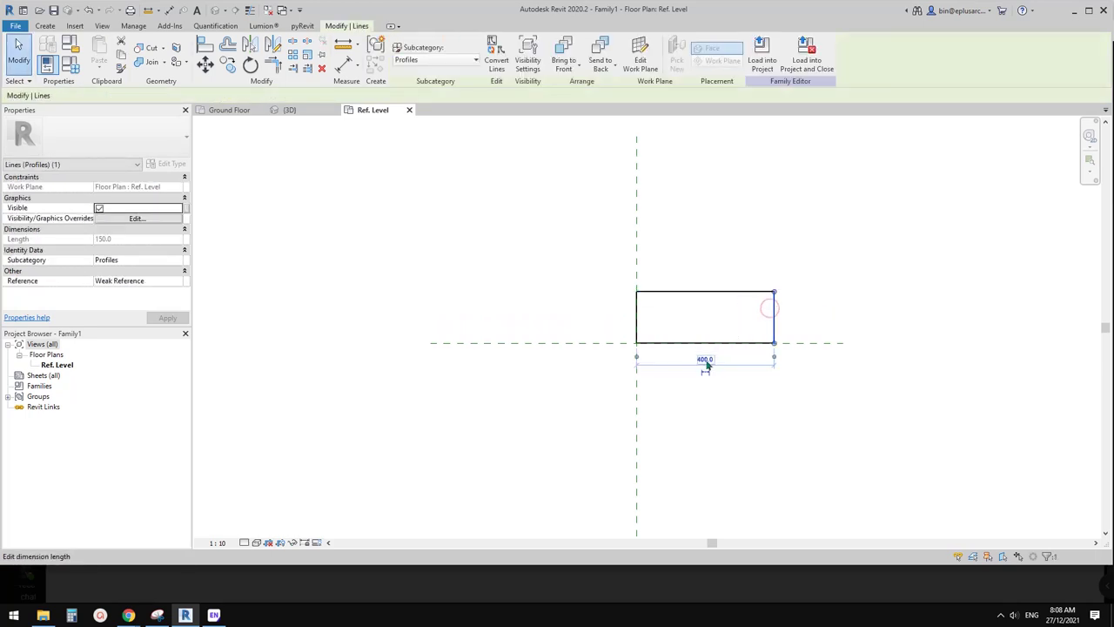
{"action": "left_click", "coordinate": [705, 359]}
{"action": "type", "text": "600"}
{"action": "key", "text": "Return"}
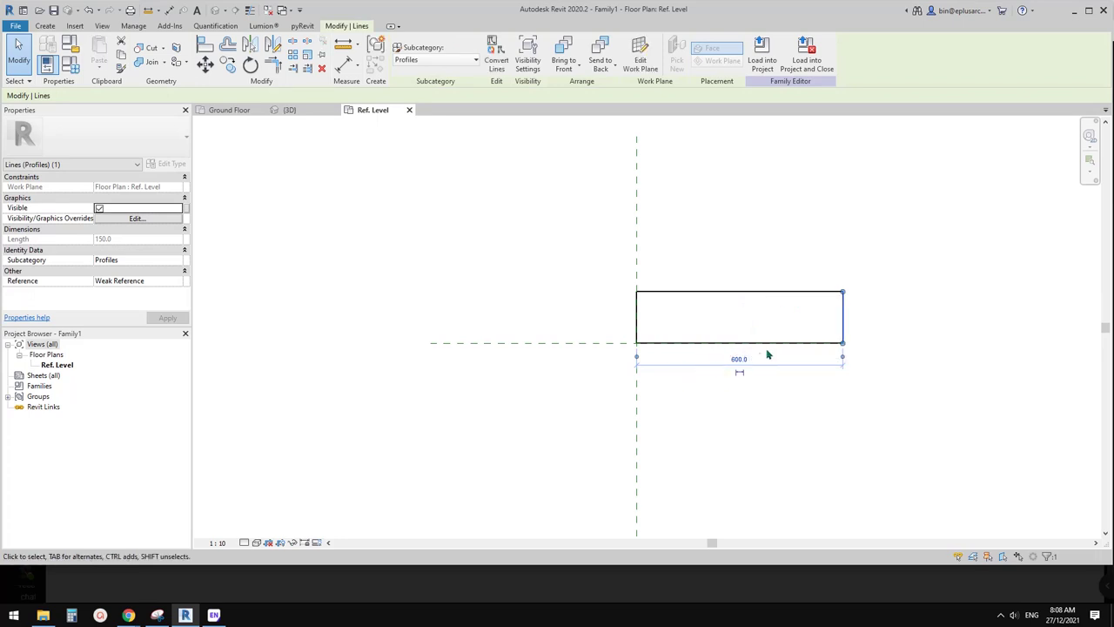
Compare the rectangular profile with the base of the railing in the Gmail reference photo and return to Revit
{"action": "scroll", "coordinate": [768, 354], "scroll_direction": "down", "scroll_amount": 1}
{"action": "middle_click_drag", "start_coordinate": [768, 355], "coordinate": [570, 380]}
{"action": "key", "text": "Escape"}
{"action": "left_click", "coordinate": [129, 615]}
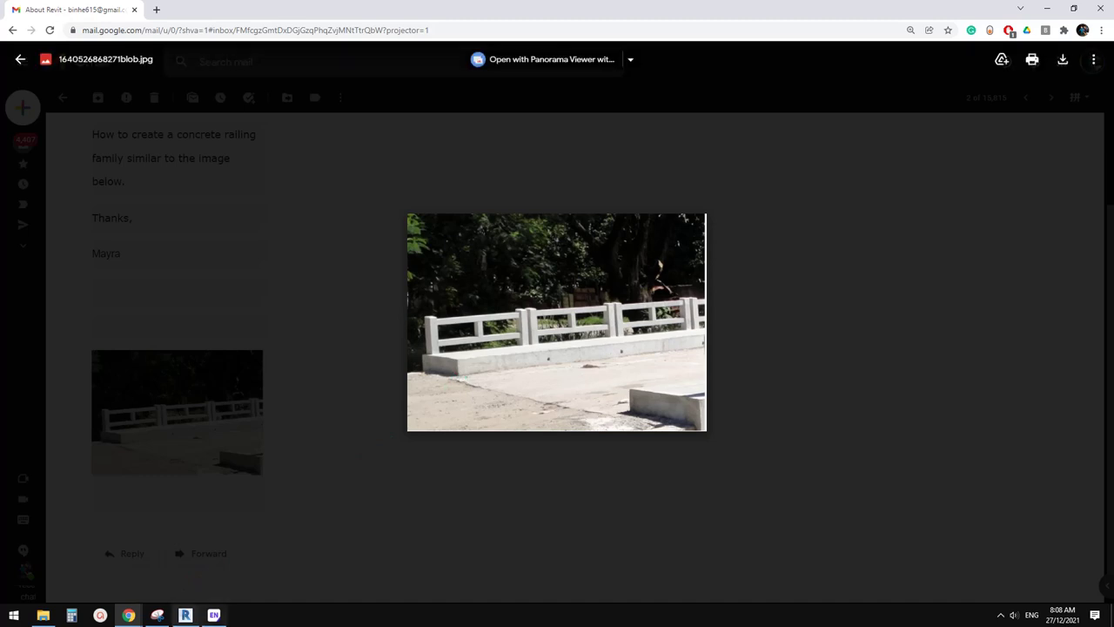
{"action": "left_click", "coordinate": [185, 616]}
Load the rectangular profile family into Project1 and close the family
{"action": "middle_click_drag", "start_coordinate": [548, 417], "coordinate": [557, 416]}
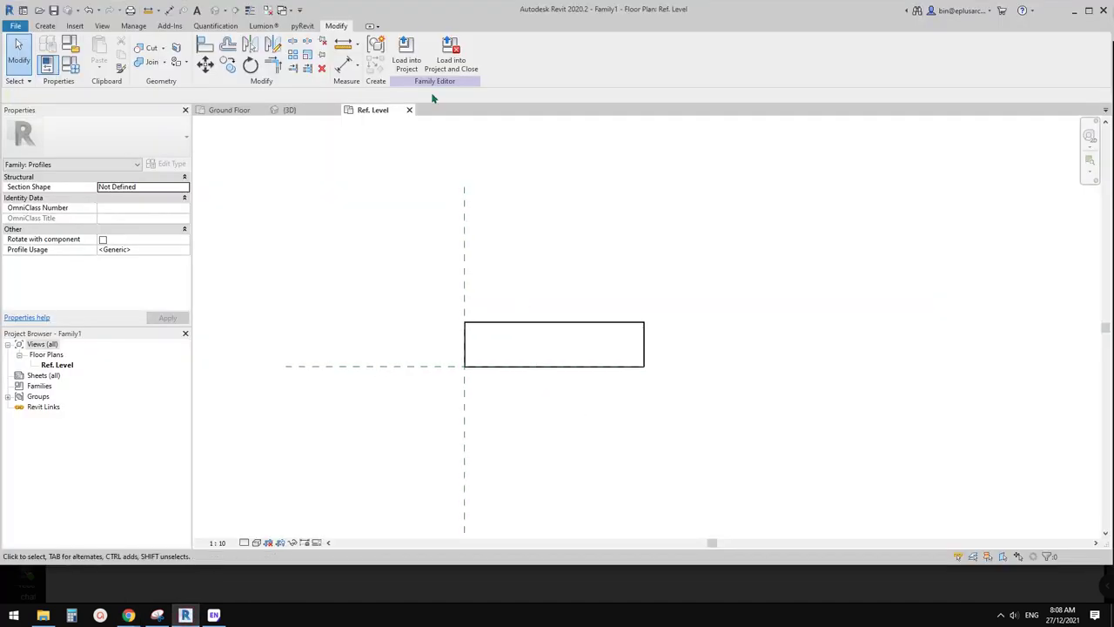
{"action": "left_click", "coordinate": [451, 52]}
{"action": "left_click", "coordinate": [580, 307]}
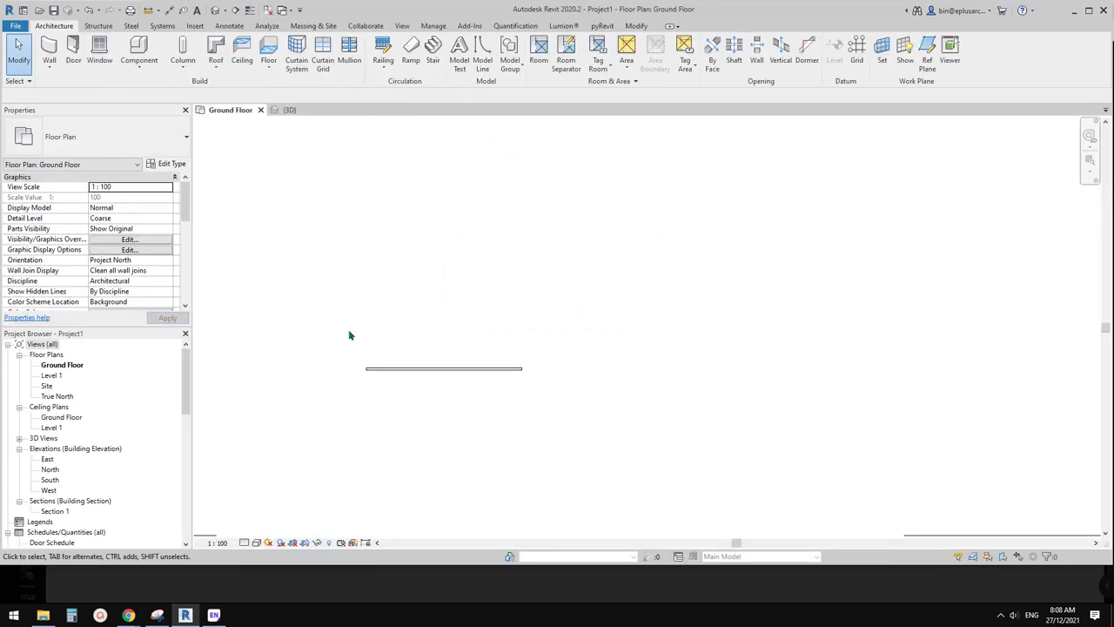
Find the loaded Family1 among the project's profile families and rename it as "profile 1"
{"action": "left_click_drag", "start_coordinate": [186, 385], "coordinate": [179, 470]}
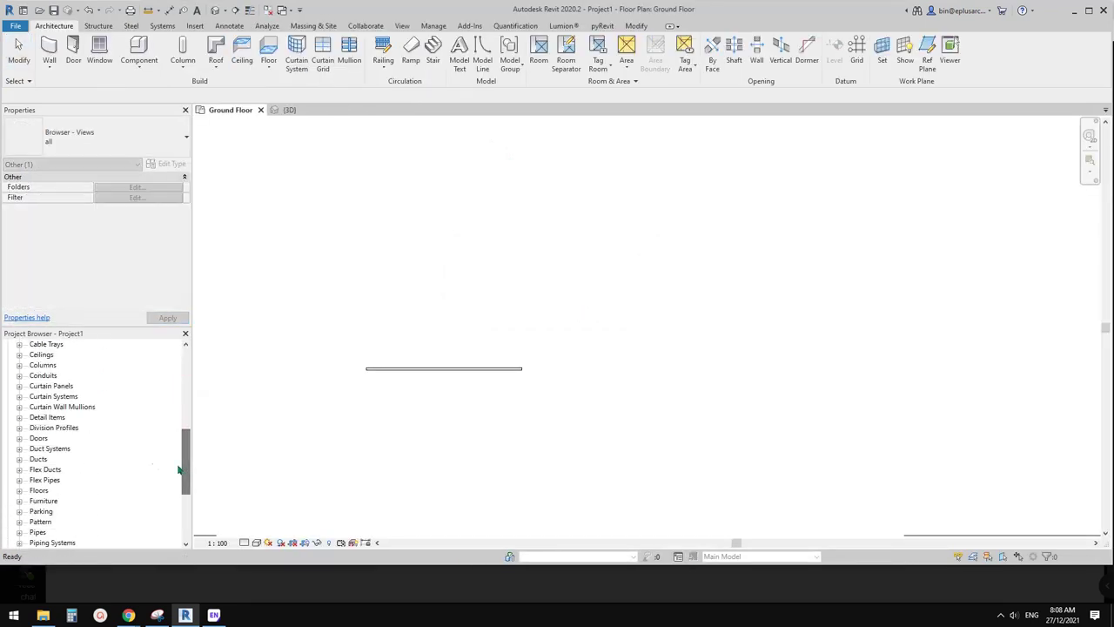
{"action": "left_click", "coordinate": [45, 448]}
{"action": "scroll", "coordinate": [50, 474], "scroll_direction": "down", "scroll_amount": 3}
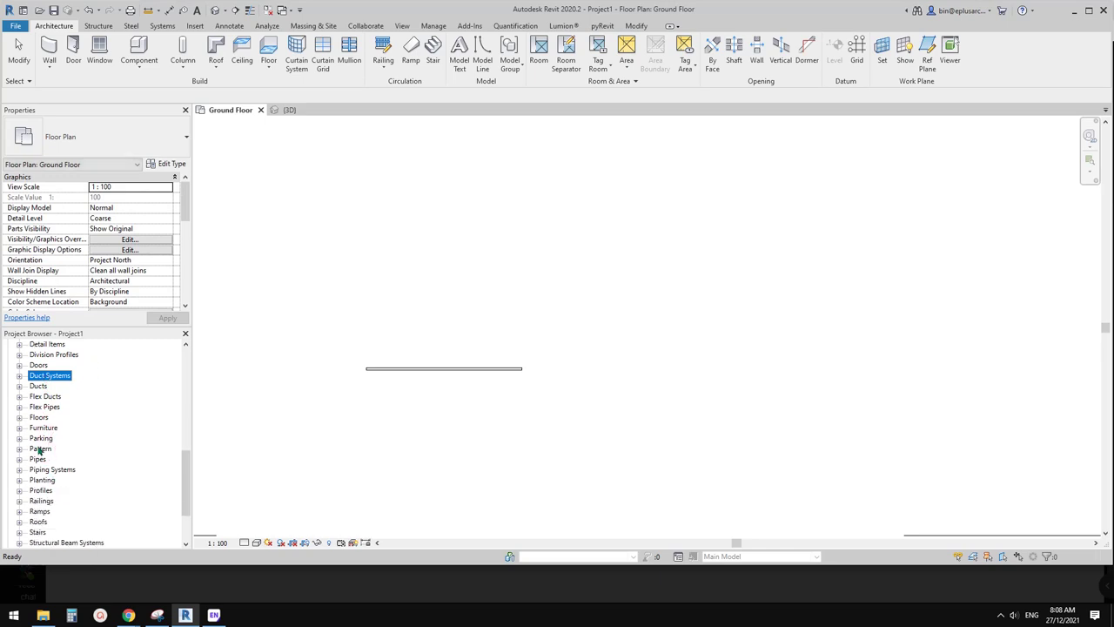
{"action": "left_click", "coordinate": [40, 449]}
{"action": "left_click", "coordinate": [44, 479]}
{"action": "scroll", "coordinate": [45, 479], "scroll_direction": "down", "scroll_amount": 1}
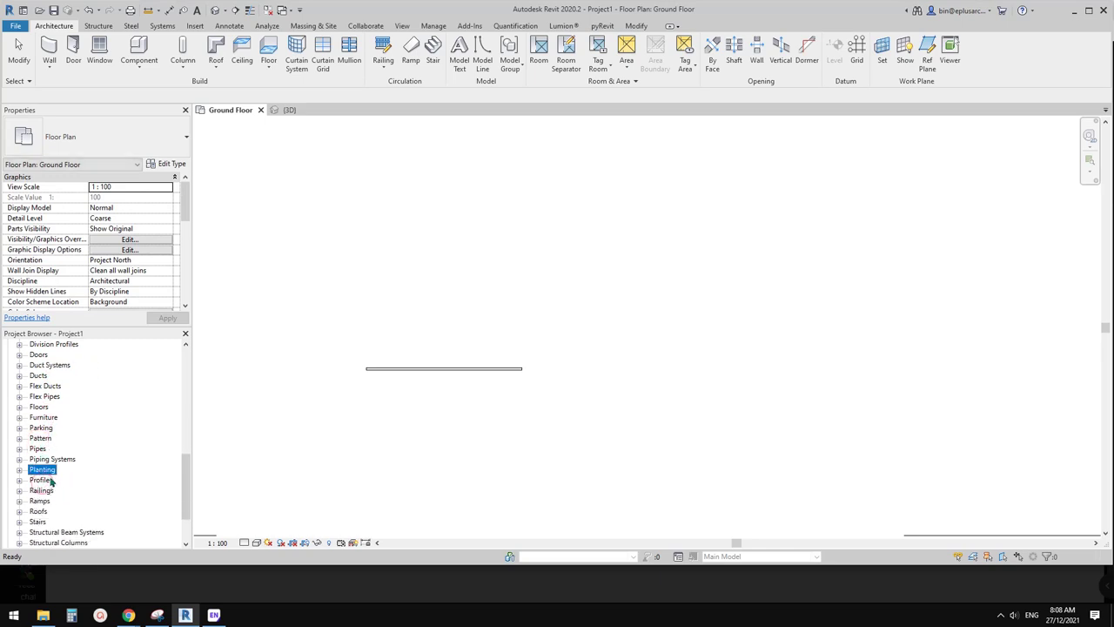
{"action": "left_click", "coordinate": [41, 480]}
{"action": "left_click", "coordinate": [20, 480]}
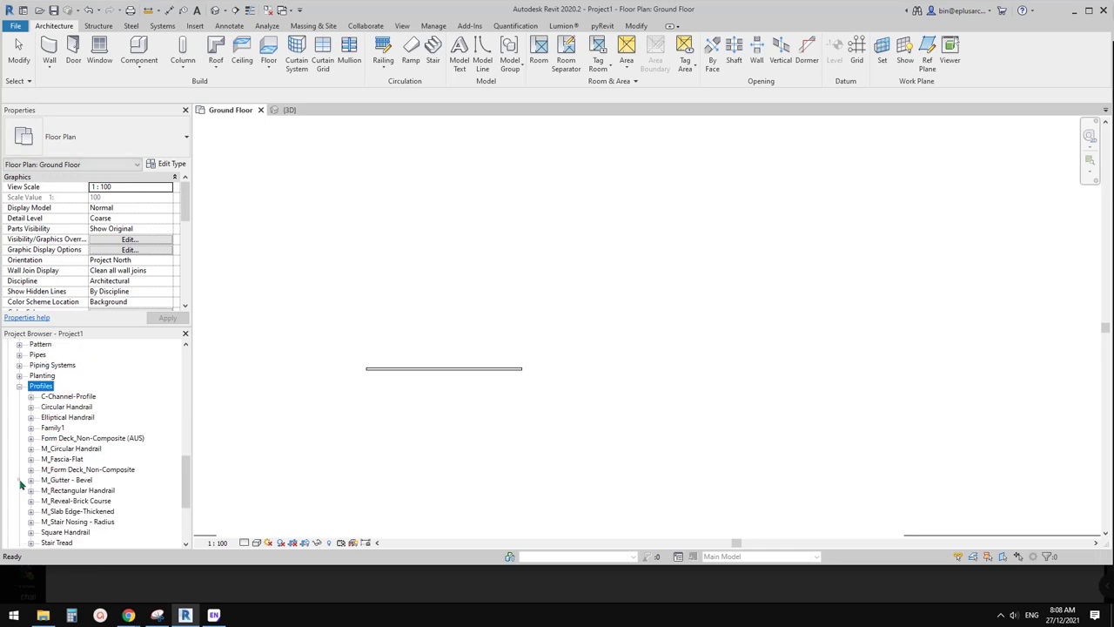
{"action": "scroll", "coordinate": [20, 480], "scroll_direction": "down", "scroll_amount": 4}
{"action": "left_click", "coordinate": [53, 397]}
{"action": "right_click", "coordinate": [53, 396]}
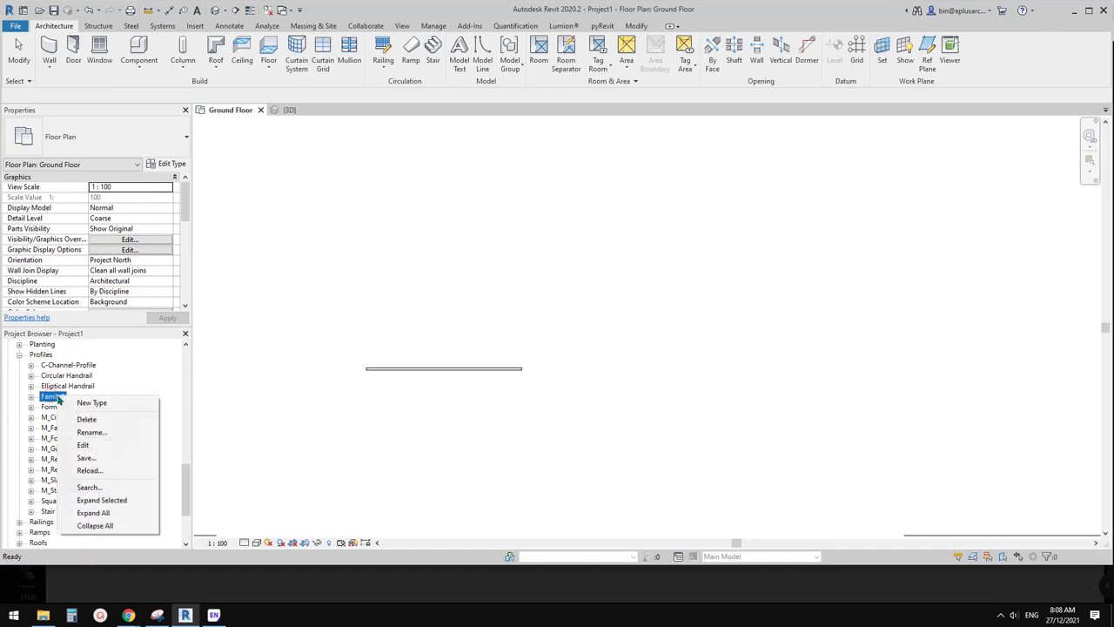
{"action": "left_click", "coordinate": [96, 433]}
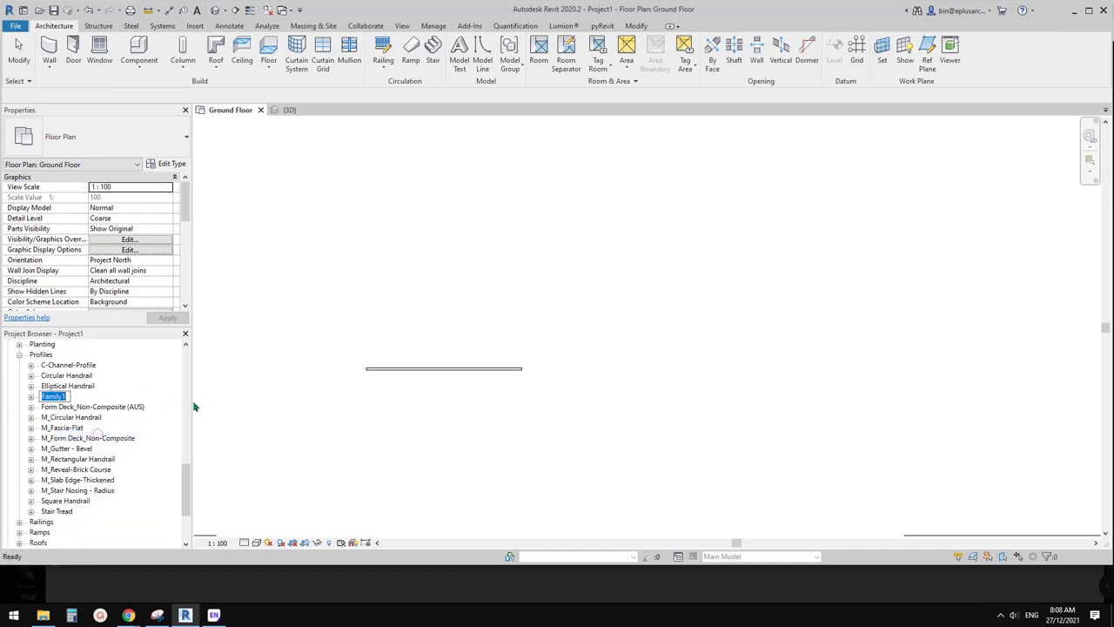
{"action": "type", "text": "I"}
Rename the Family1 type inside the profile 1 family as "profile 1"
{"action": "left_click", "coordinate": [29, 397]}
{"action": "right_click", "coordinate": [65, 501]}
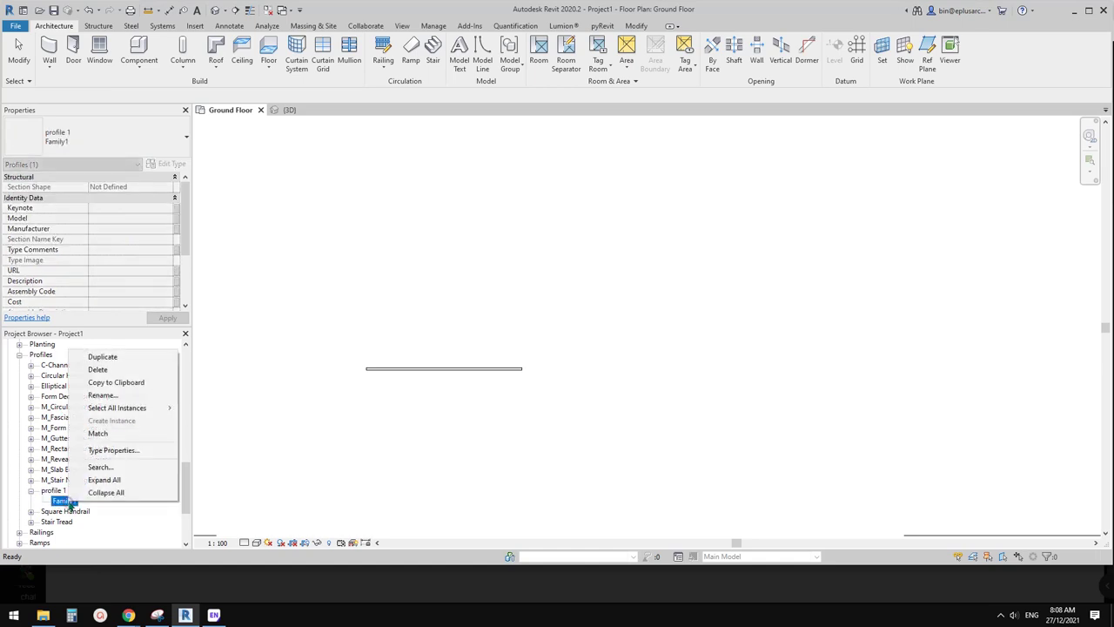
{"action": "left_click", "coordinate": [104, 395]}
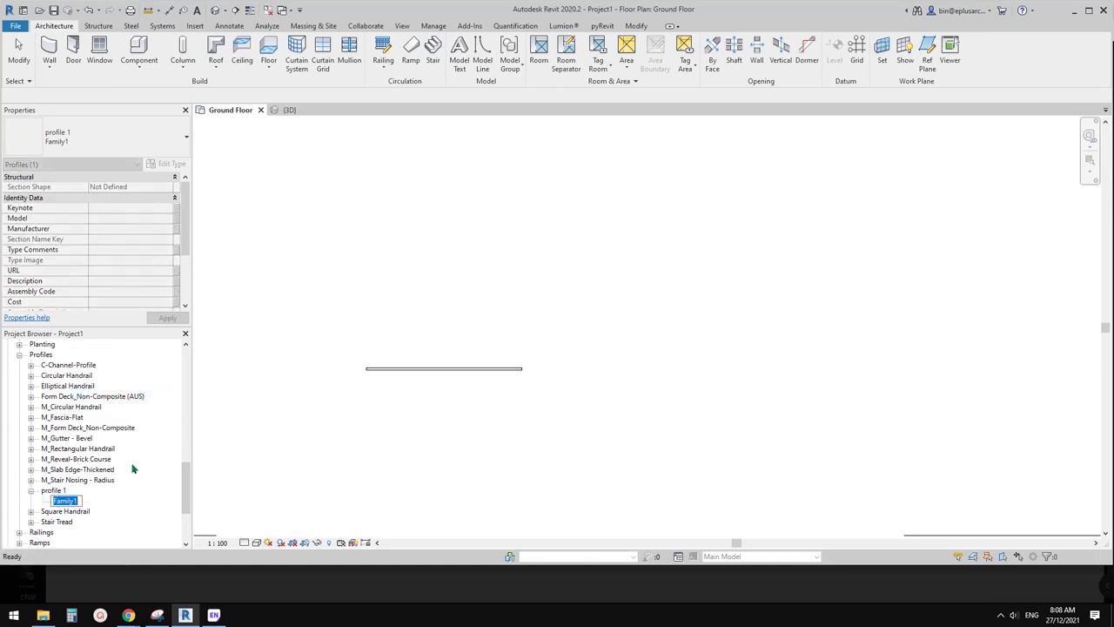
{"action": "type", "text": "profile 1"}
{"action": "left_click", "coordinate": [382, 477]}
Select the railing in the 3D view and disable Use Top Rail in its type properties
{"action": "scroll", "coordinate": [425, 360], "scroll_direction": "up", "scroll_amount": 3}
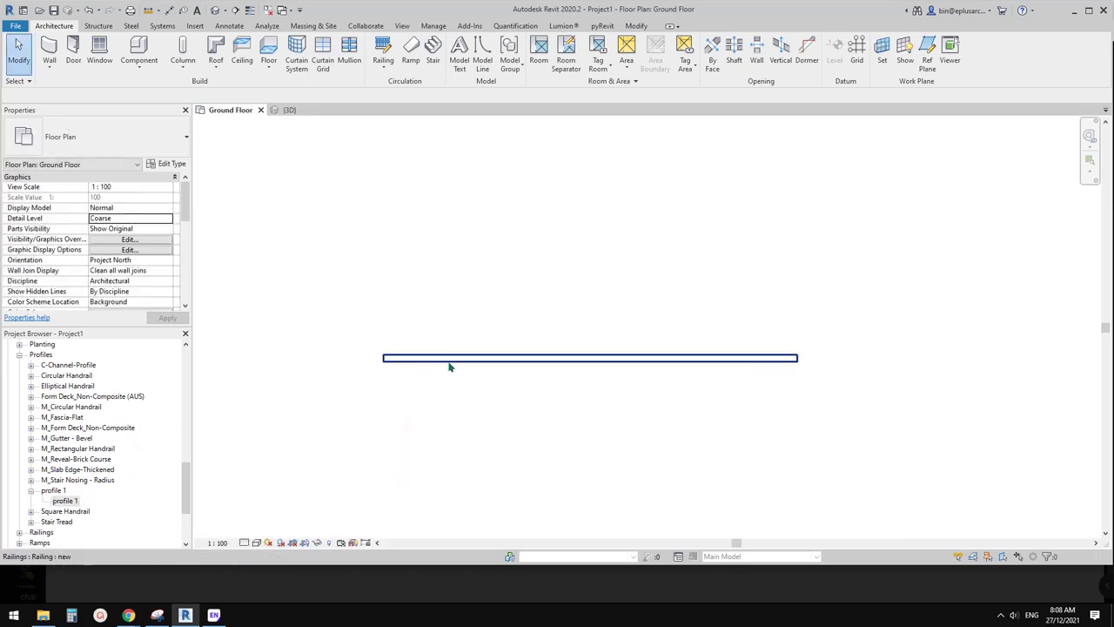
{"action": "left_click", "coordinate": [214, 11]}
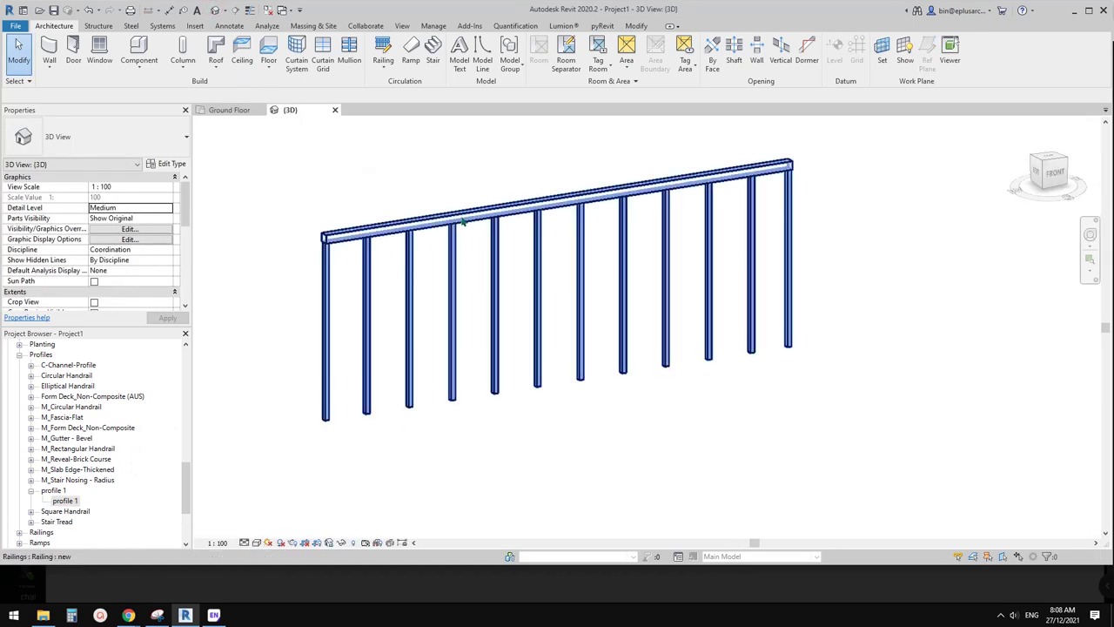
{"action": "left_click", "coordinate": [492, 244]}
{"action": "left_click", "coordinate": [168, 164]}
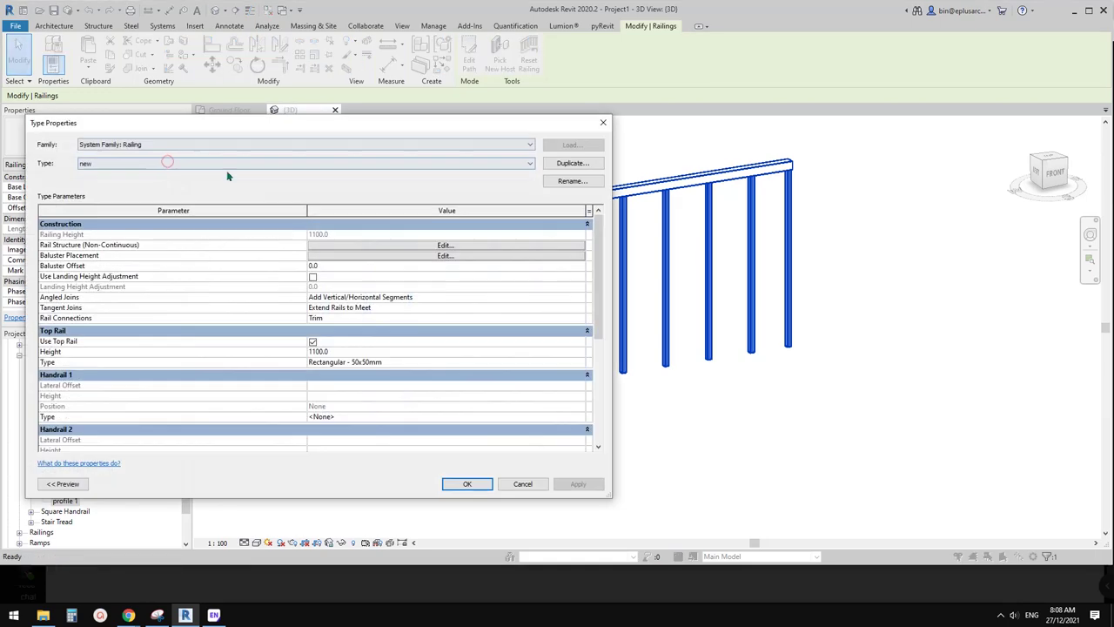
{"action": "left_click_drag", "start_coordinate": [380, 125], "coordinate": [448, 93]}
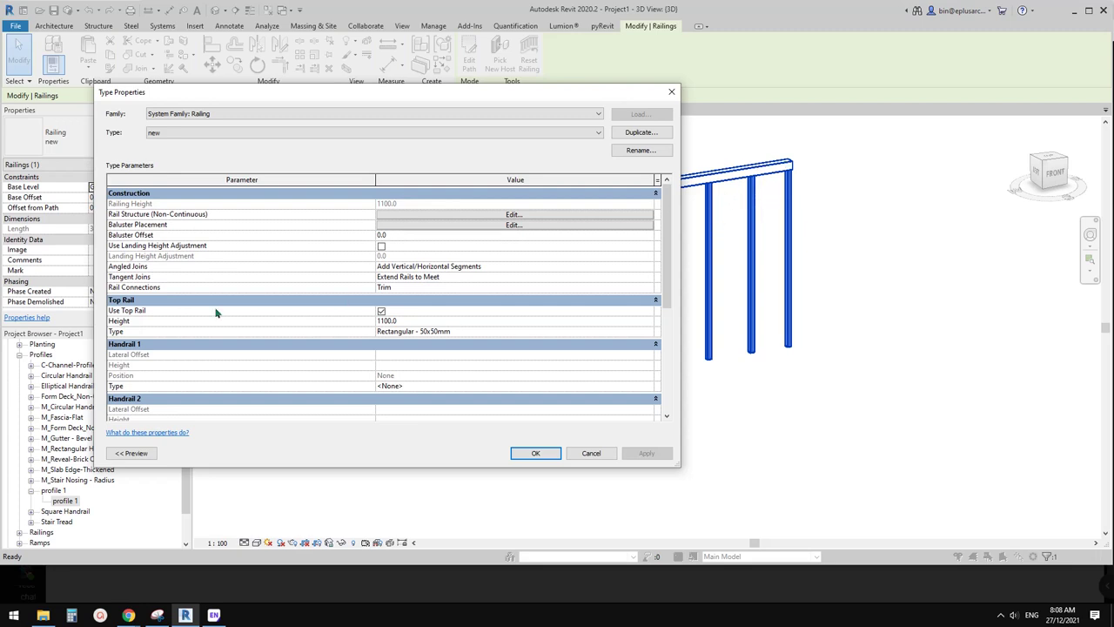
{"action": "left_click", "coordinate": [381, 310]}
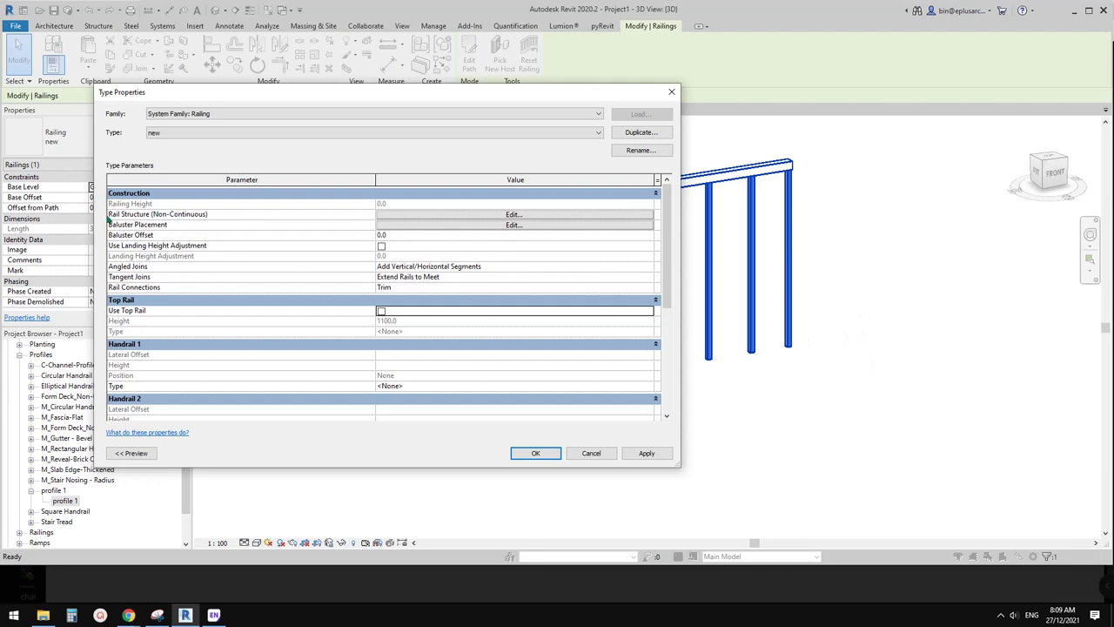
Open the type's non-continuous rail structure, accepting deletion of the failing elements, and insert a new rail
{"action": "left_click", "coordinate": [394, 213]}
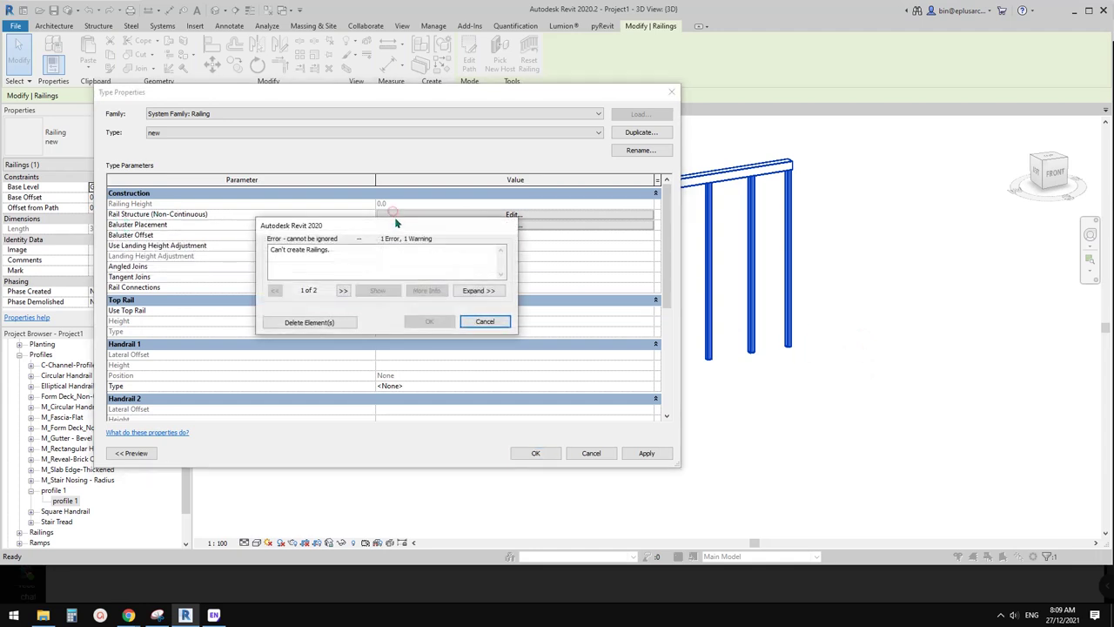
{"action": "left_click", "coordinate": [309, 323]}
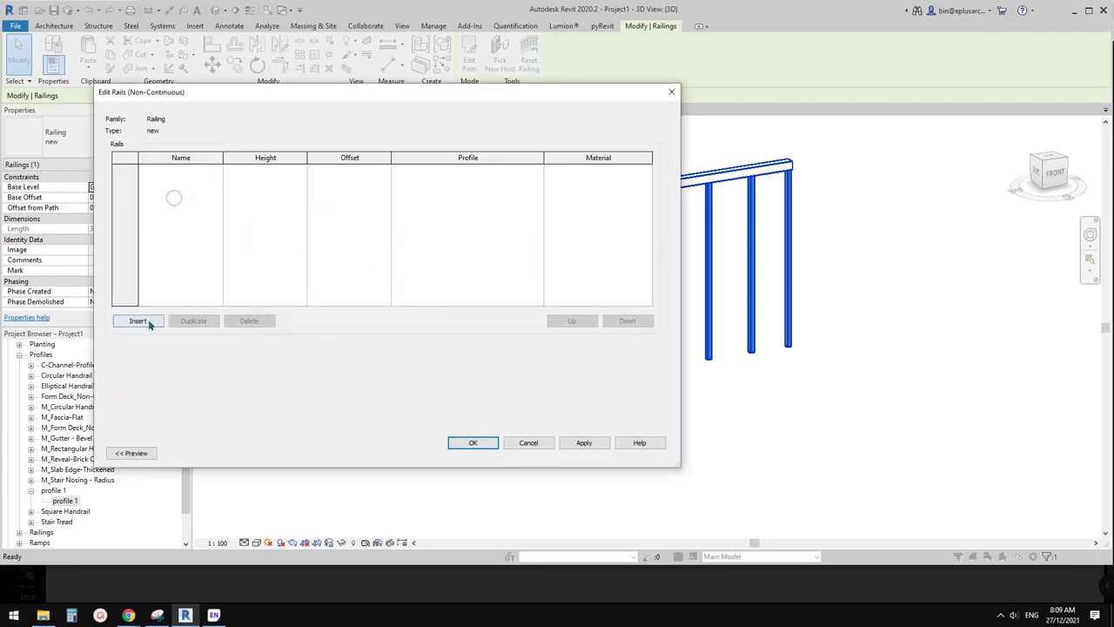
{"action": "left_click", "coordinate": [138, 320]}
{"action": "left_click_drag", "start_coordinate": [340, 92], "coordinate": [428, 88]}
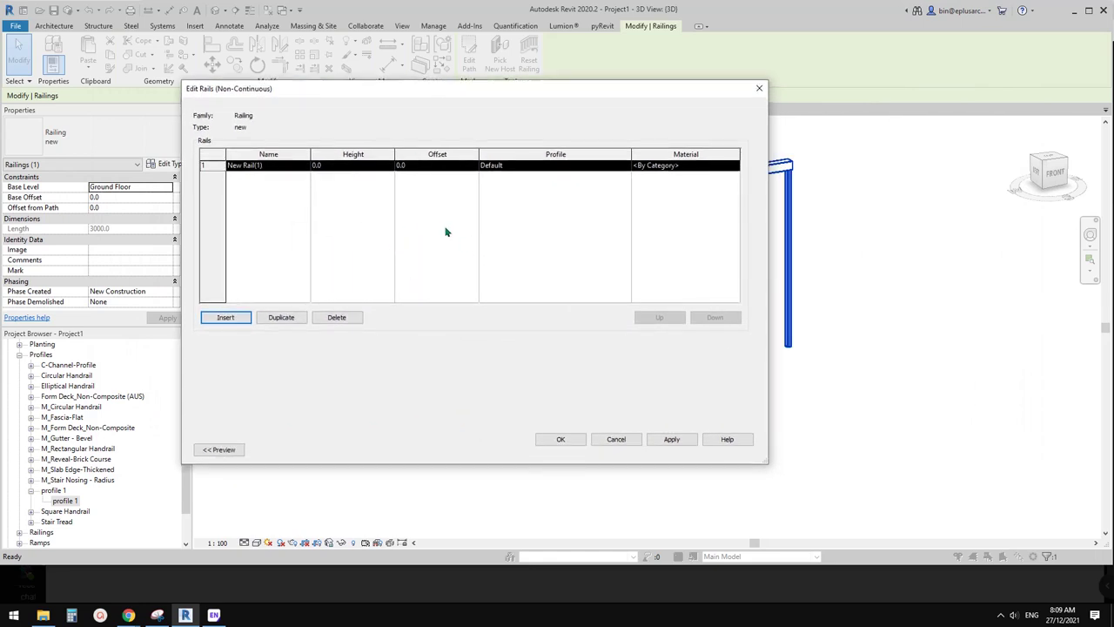
Set the profile of New Rail(1) in the non-continuous rail structure to "profile 1 : profile 1"
{"action": "left_click", "coordinate": [288, 166]}
{"action": "left_click", "coordinate": [351, 166]}
{"action": "left_click", "coordinate": [420, 166]}
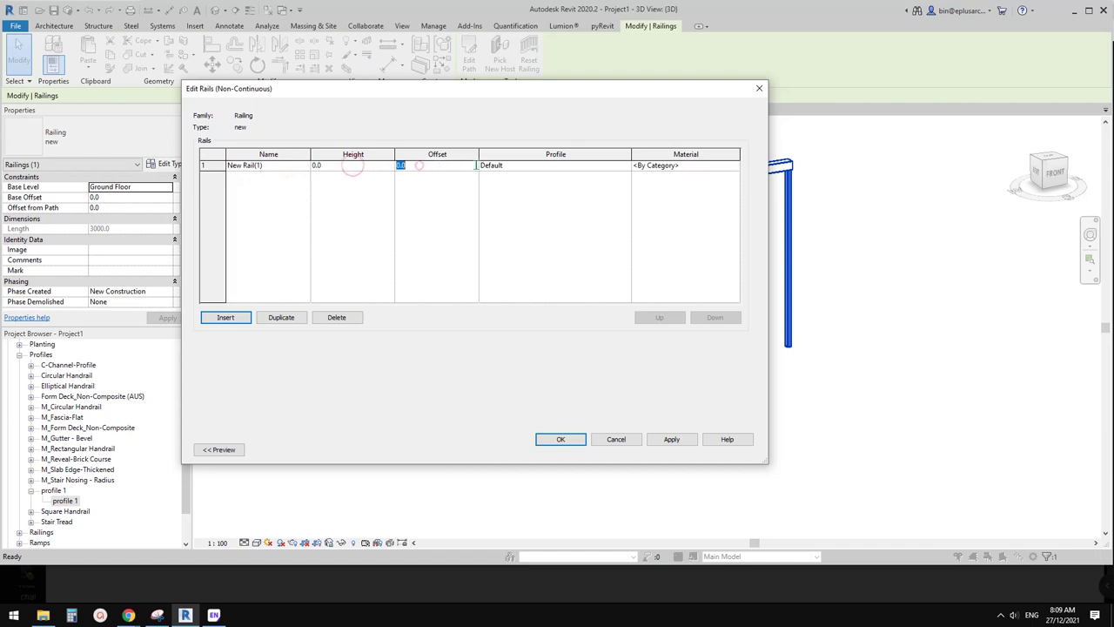
{"action": "left_click", "coordinate": [517, 165]}
{"action": "left_click", "coordinate": [626, 166]}
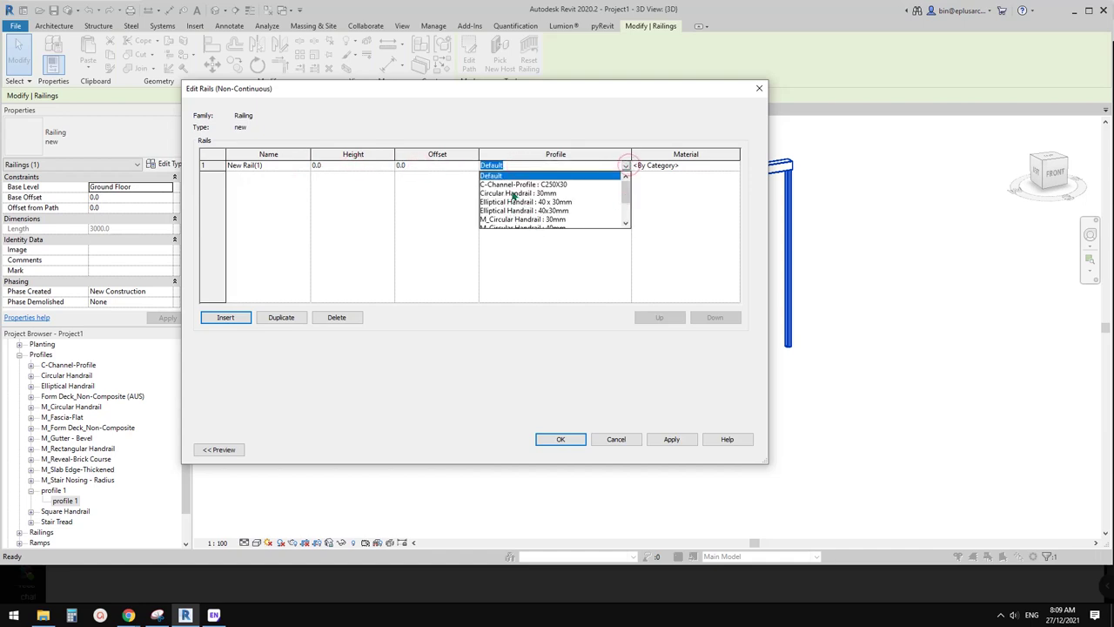
{"action": "scroll", "coordinate": [515, 204], "scroll_direction": "down", "scroll_amount": 5}
{"action": "left_click", "coordinate": [498, 211]}
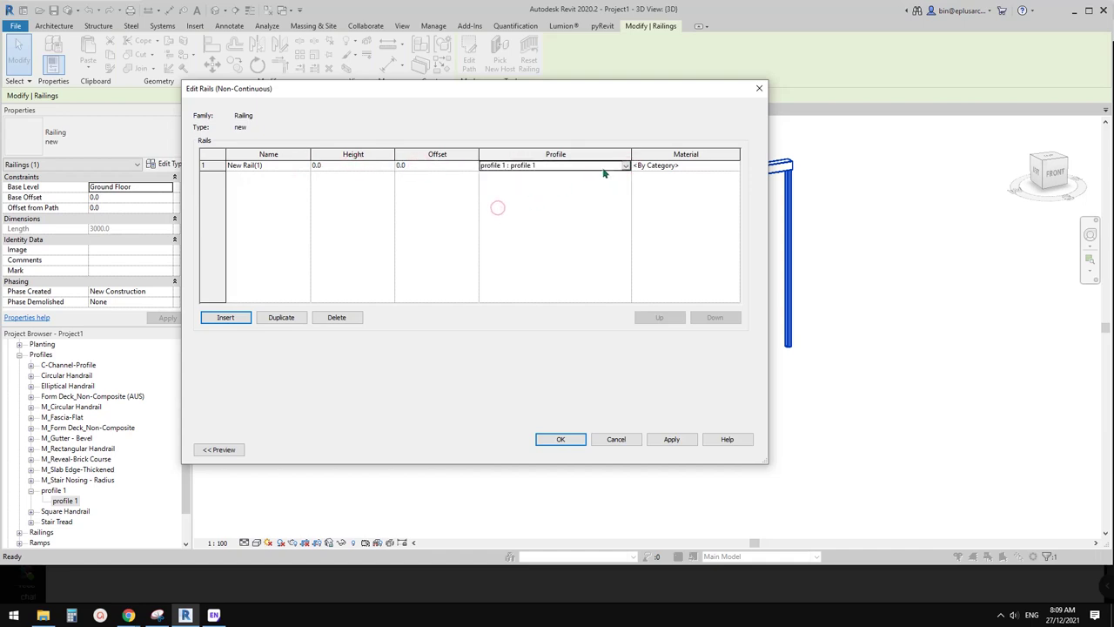
Search the materials for "concrete", assign Concrete, Cast In Situ to the new rail and accept the rail structure
{"action": "left_click", "coordinate": [698, 170]}
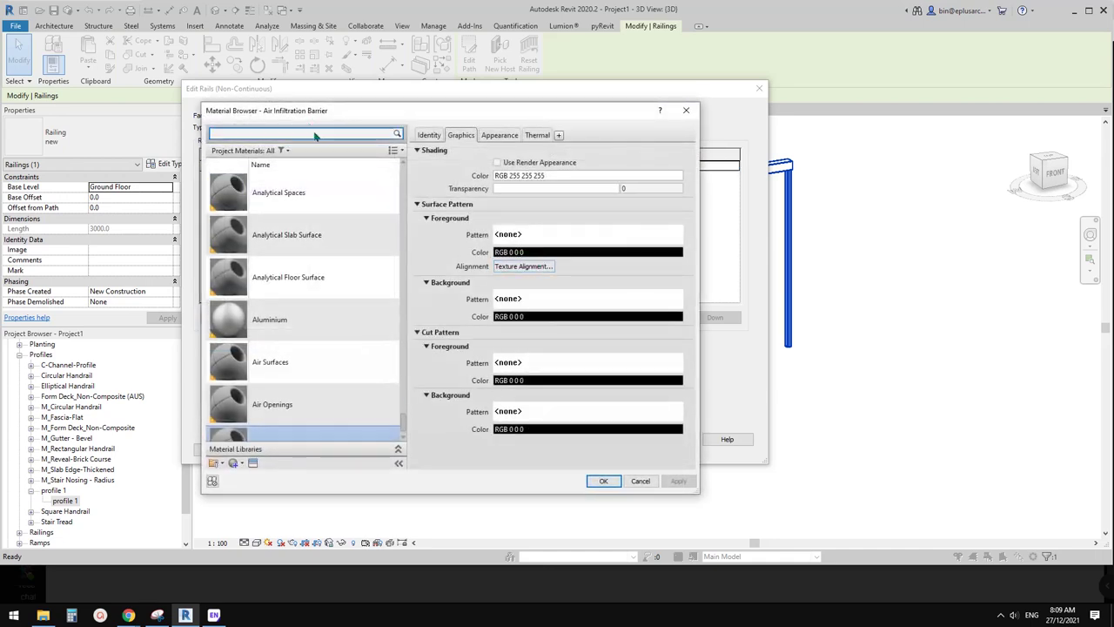
{"action": "type", "text": "concrete"}
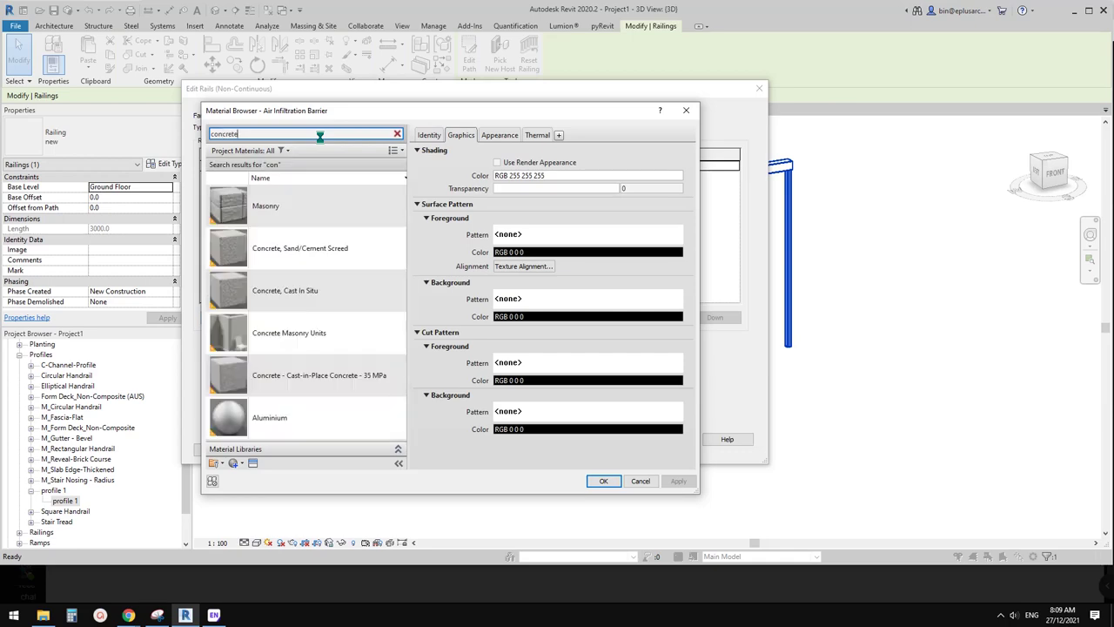
{"action": "double_click", "coordinate": [233, 290]}
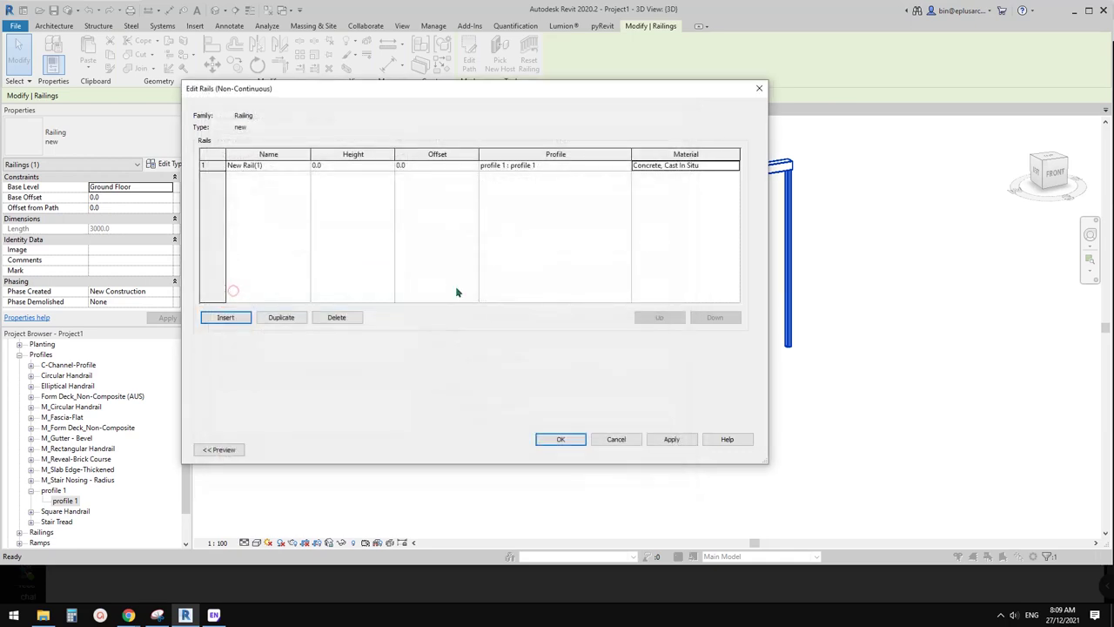
{"action": "left_click", "coordinate": [561, 439]}
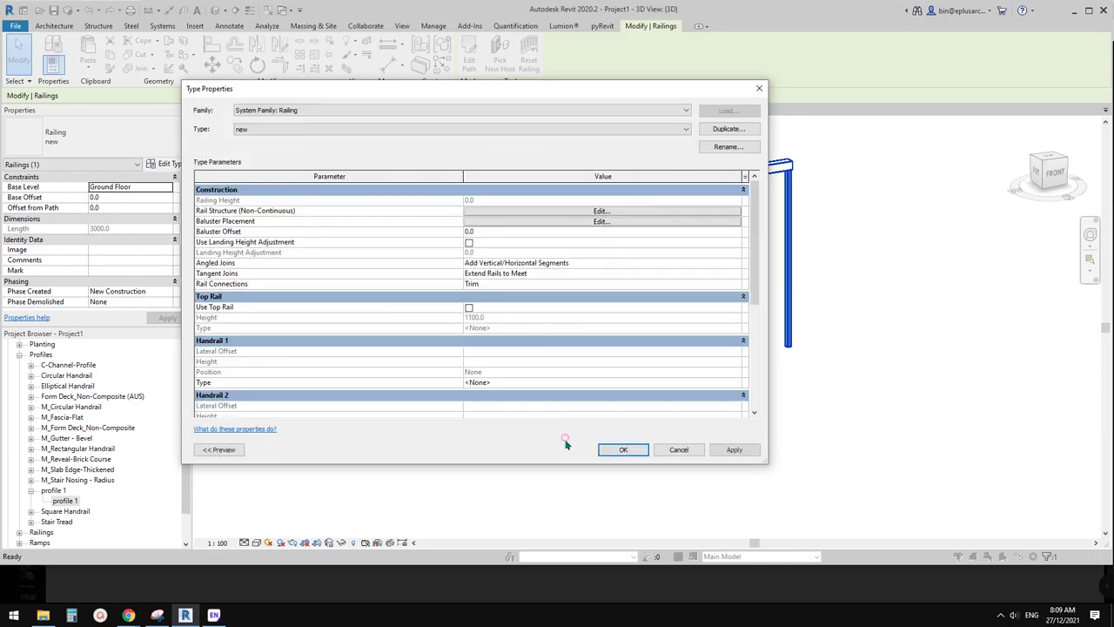
In the type's baluster placement, set the baluster family of the regular baluster and the start, corner and end posts to None
{"action": "left_click", "coordinate": [485, 222]}
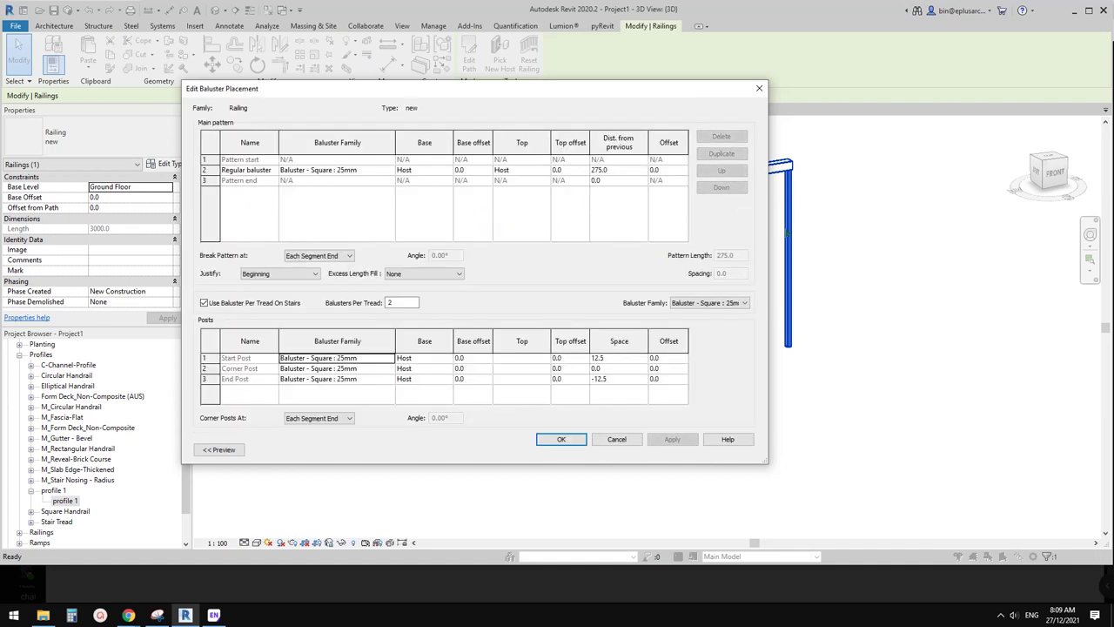
{"action": "left_click", "coordinate": [383, 170]}
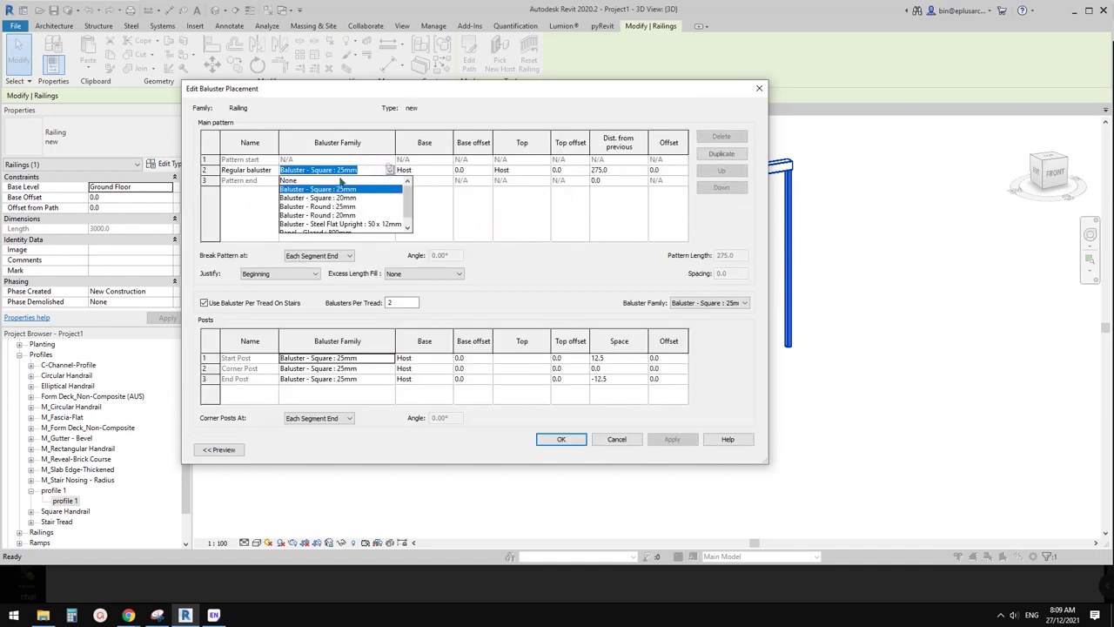
{"action": "left_click", "coordinate": [296, 178]}
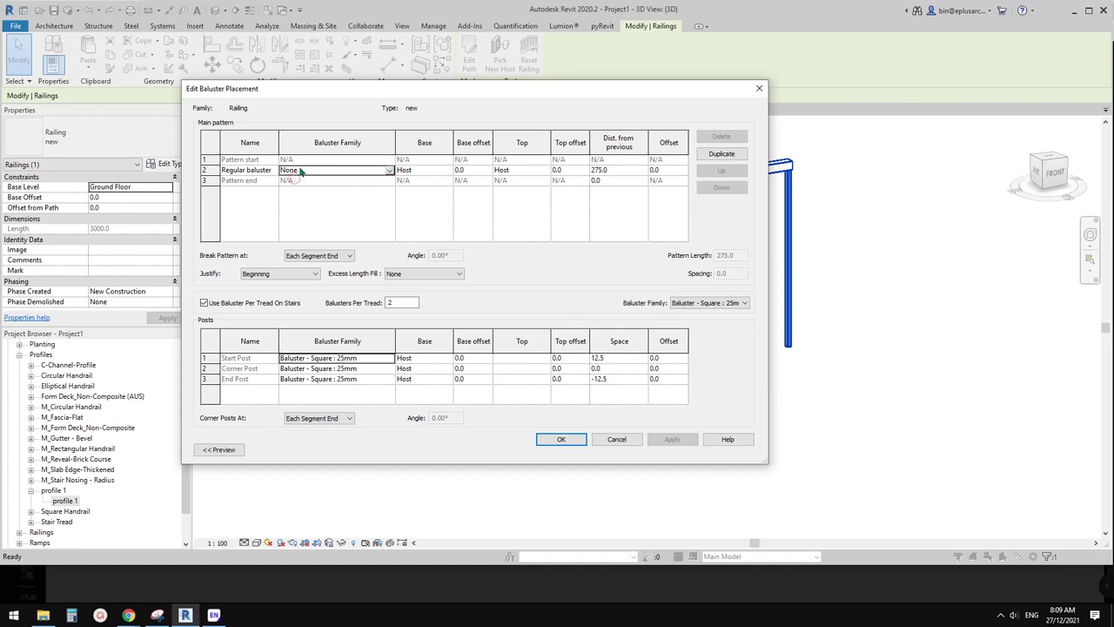
{"action": "left_click", "coordinate": [390, 359]}
{"action": "left_click", "coordinate": [318, 368]}
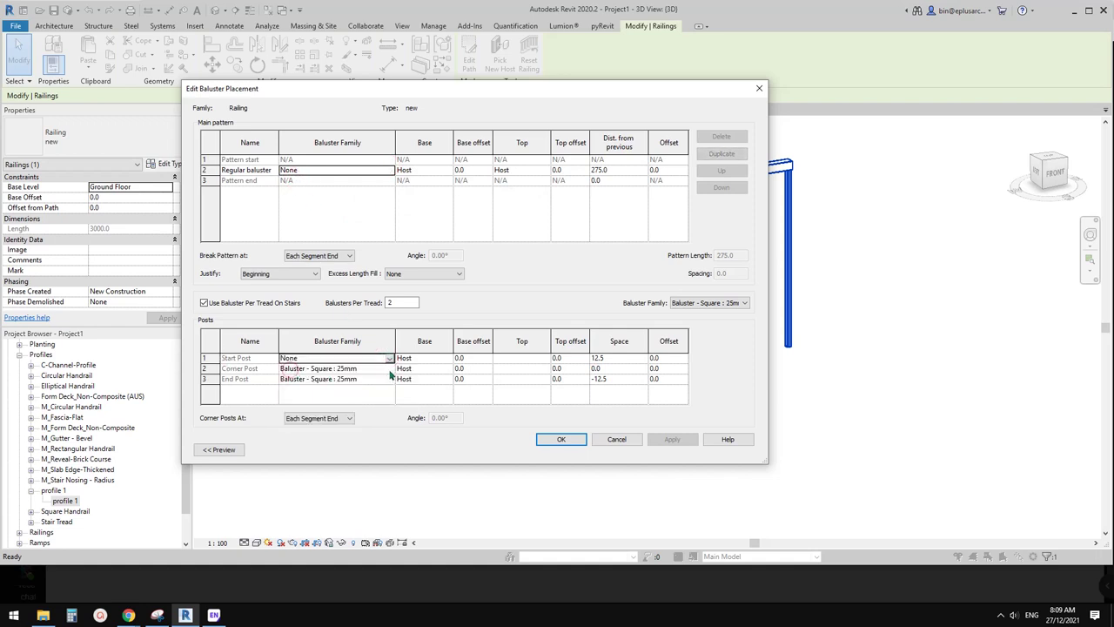
{"action": "left_click", "coordinate": [390, 368]}
{"action": "left_click", "coordinate": [292, 379]}
{"action": "left_click", "coordinate": [390, 379]}
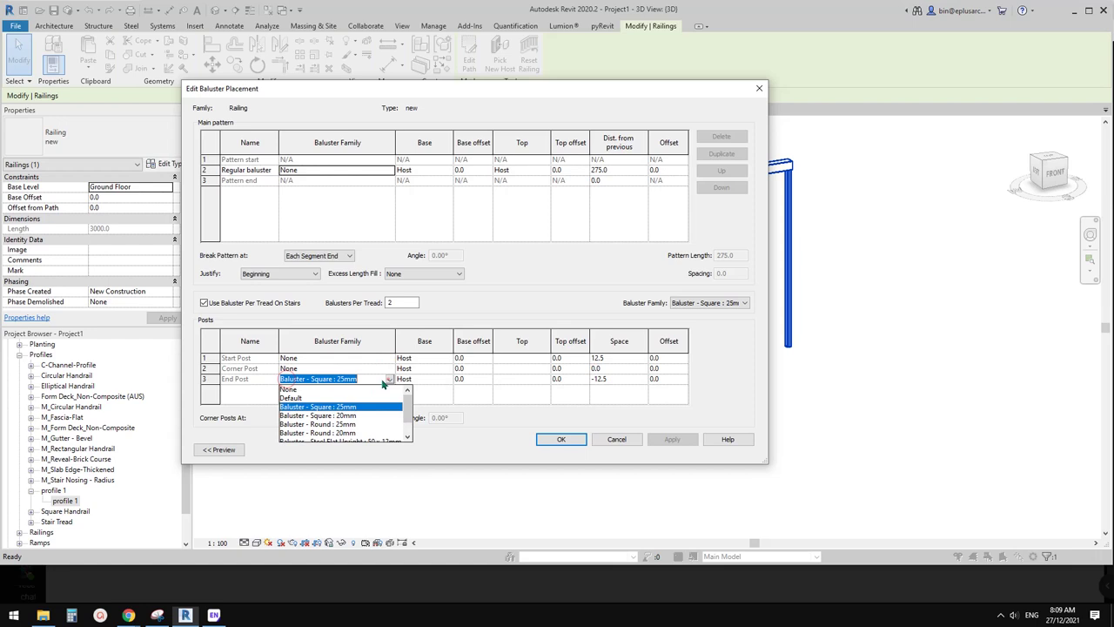
{"action": "left_click", "coordinate": [290, 389]}
Disable Use Baluster Per Tread On Stairs and accept the baluster placement and railing type changes
{"action": "left_click", "coordinate": [204, 303]}
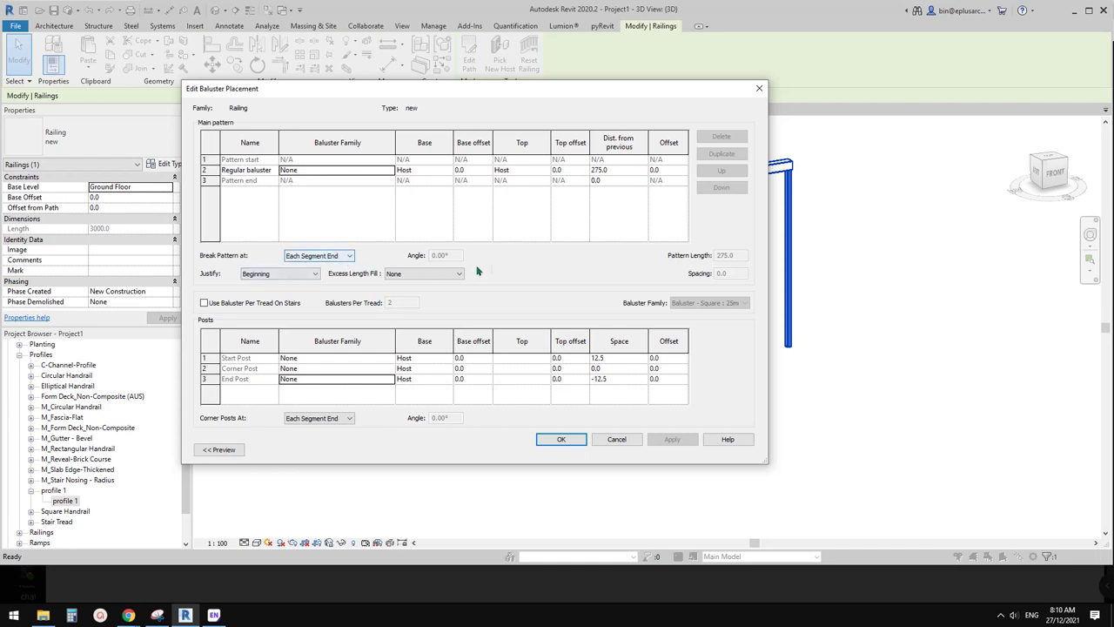
{"action": "left_click", "coordinate": [559, 439]}
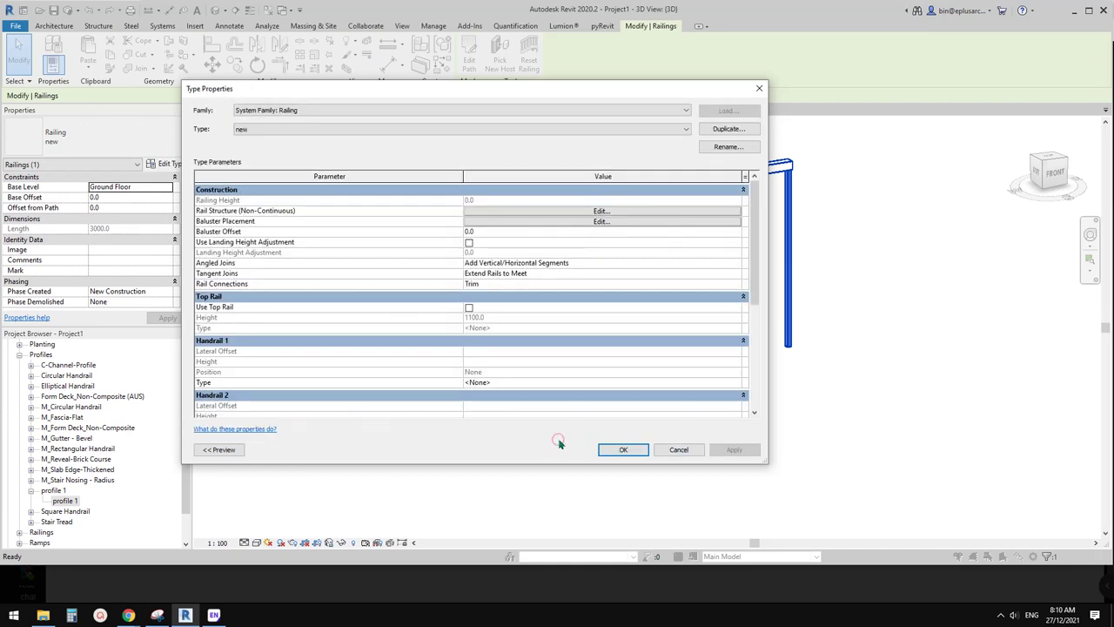
{"action": "left_click", "coordinate": [614, 452]}
{"action": "scroll", "coordinate": [609, 457], "scroll_direction": "down", "scroll_amount": 9}
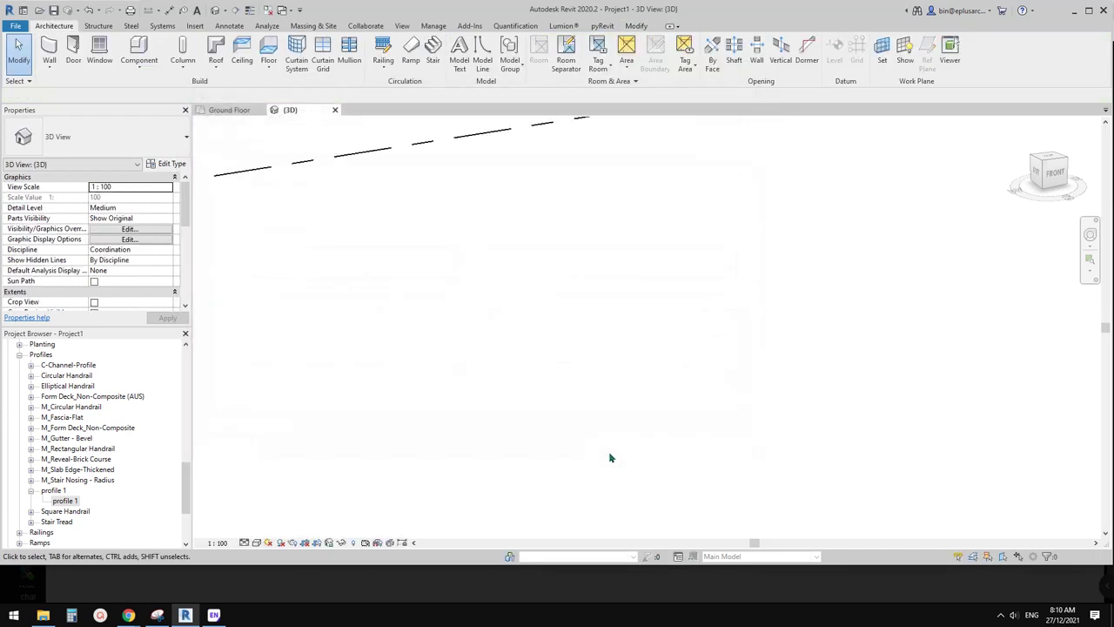
{"action": "middle_click_drag", "start_coordinate": [599, 450], "coordinate": [540, 298]}
{"action": "left_click_drag", "start_coordinate": [522, 179], "coordinate": [438, 353]}
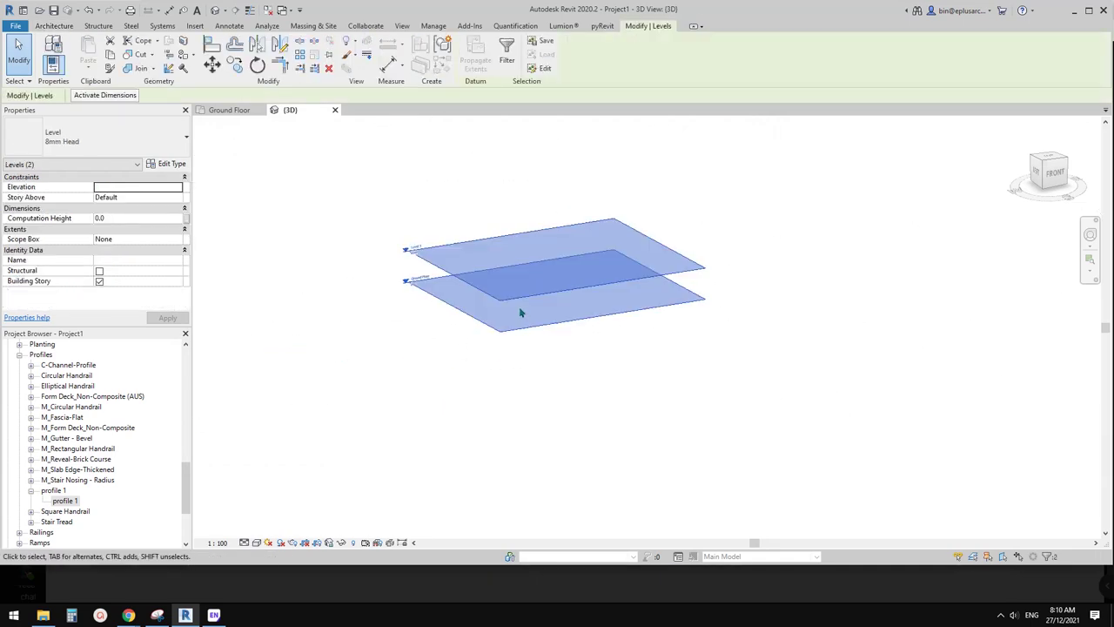
{"action": "scroll", "coordinate": [519, 309], "scroll_direction": "up", "scroll_amount": 2}
{"action": "scroll", "coordinate": [514, 300], "scroll_direction": "up", "scroll_amount": 2}
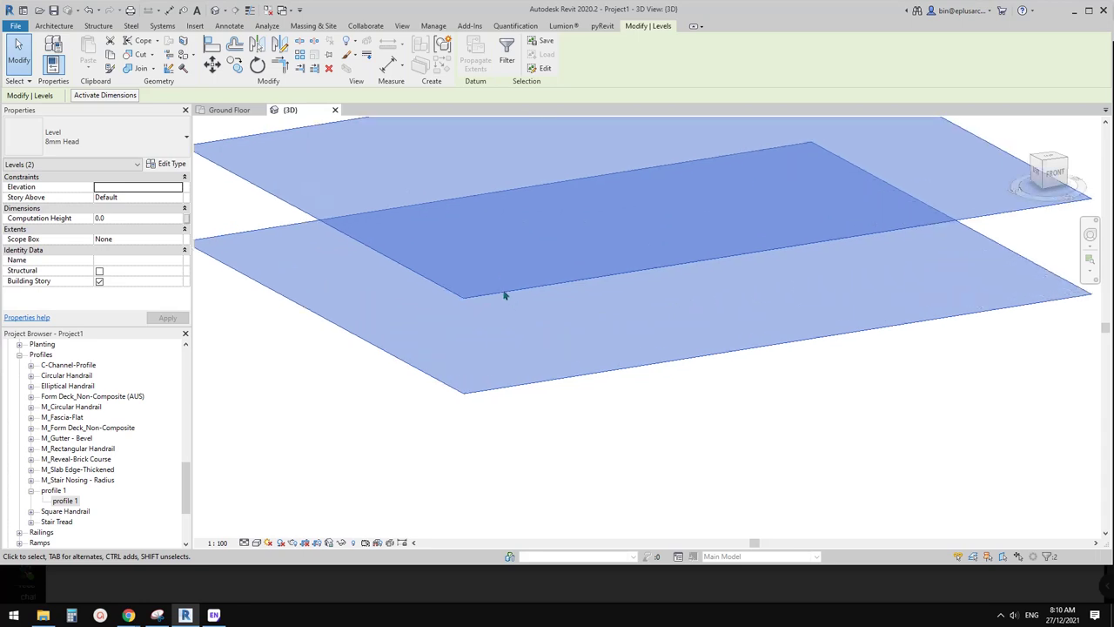
{"action": "key", "text": "Escape"}
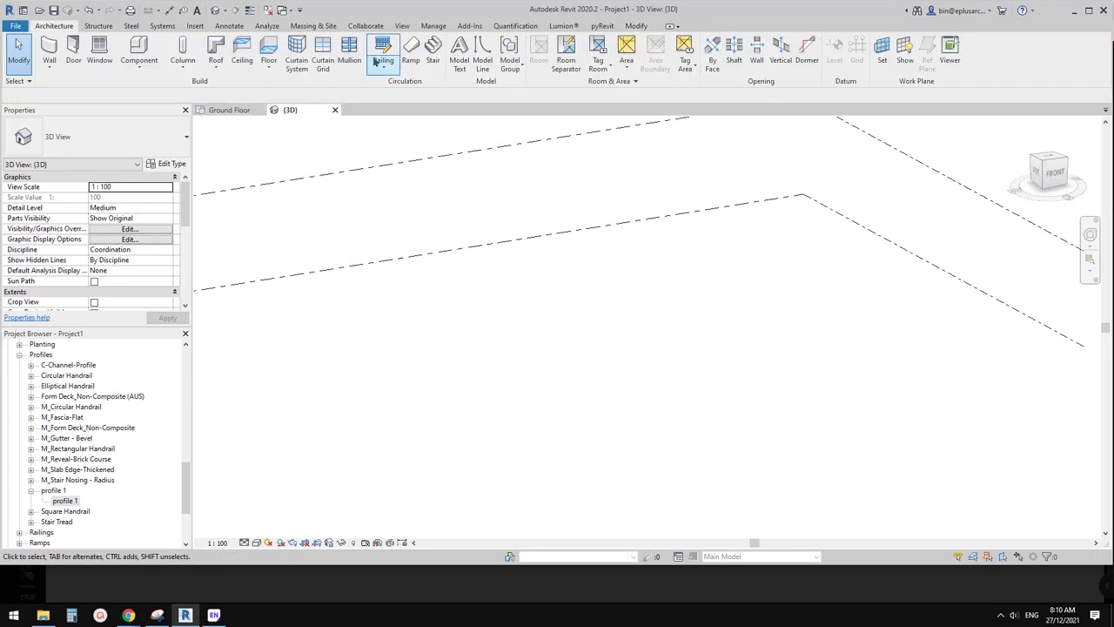
{"action": "left_click", "coordinate": [433, 52]}
{"action": "left_click", "coordinate": [617, 317]}
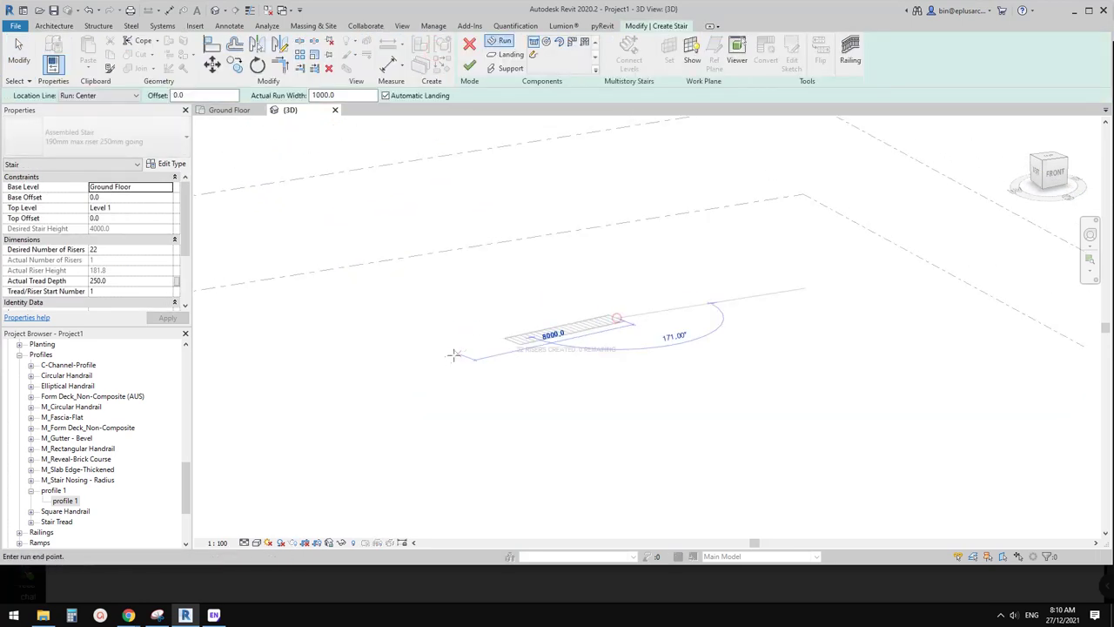
{"action": "key", "text": "Escape"}
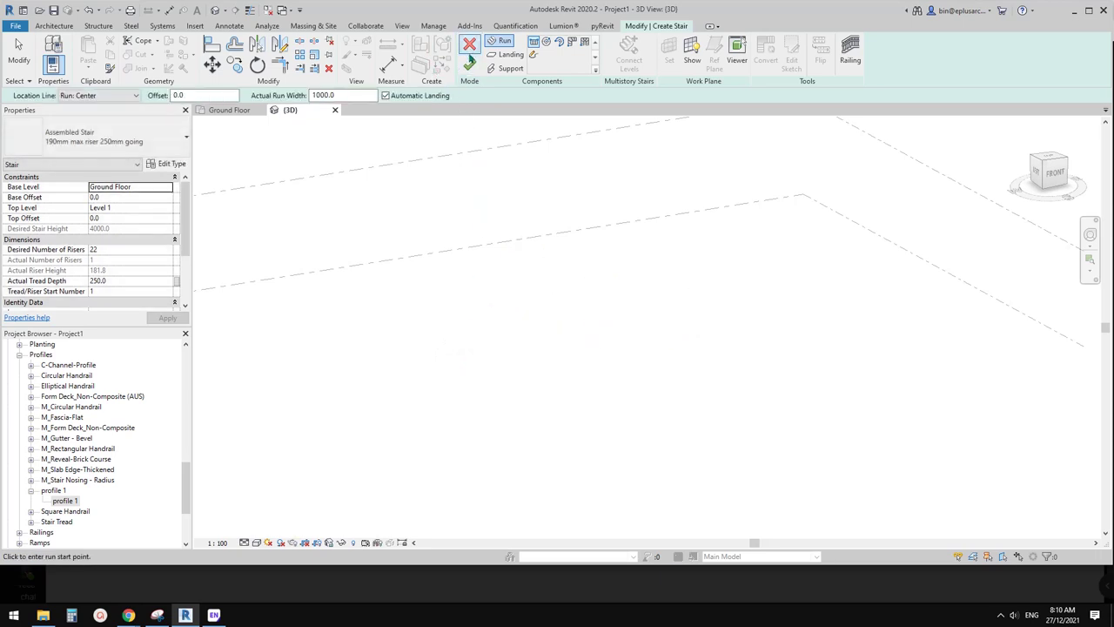
{"action": "left_click", "coordinate": [469, 43]}
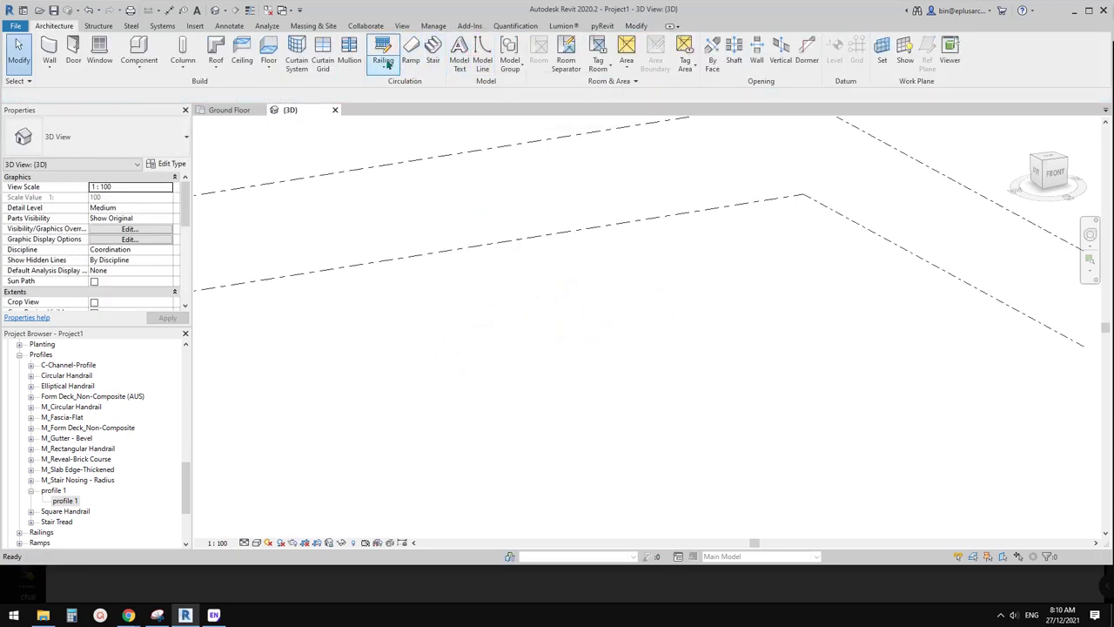
Sketch a straight railing path about 13000 mm long on the Ground Floor, assign the railing type "new" and finish the railing
{"action": "left_click", "coordinate": [383, 61]}
{"action": "left_click", "coordinate": [403, 87]}
{"action": "left_click", "coordinate": [414, 376]}
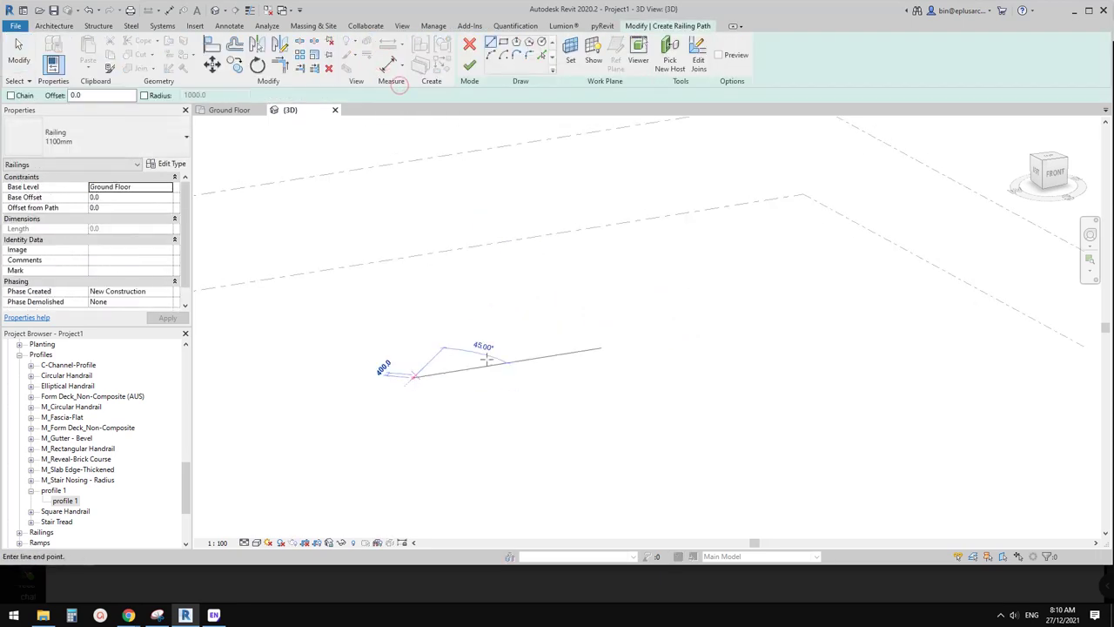
{"action": "left_click", "coordinate": [686, 326]}
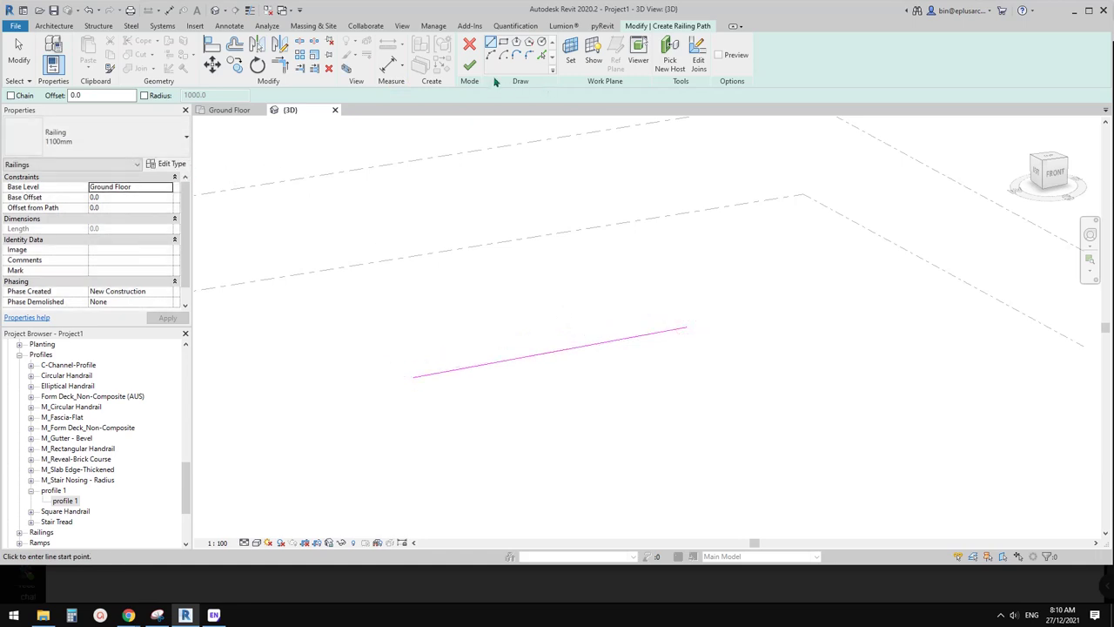
{"action": "left_click", "coordinate": [153, 129]}
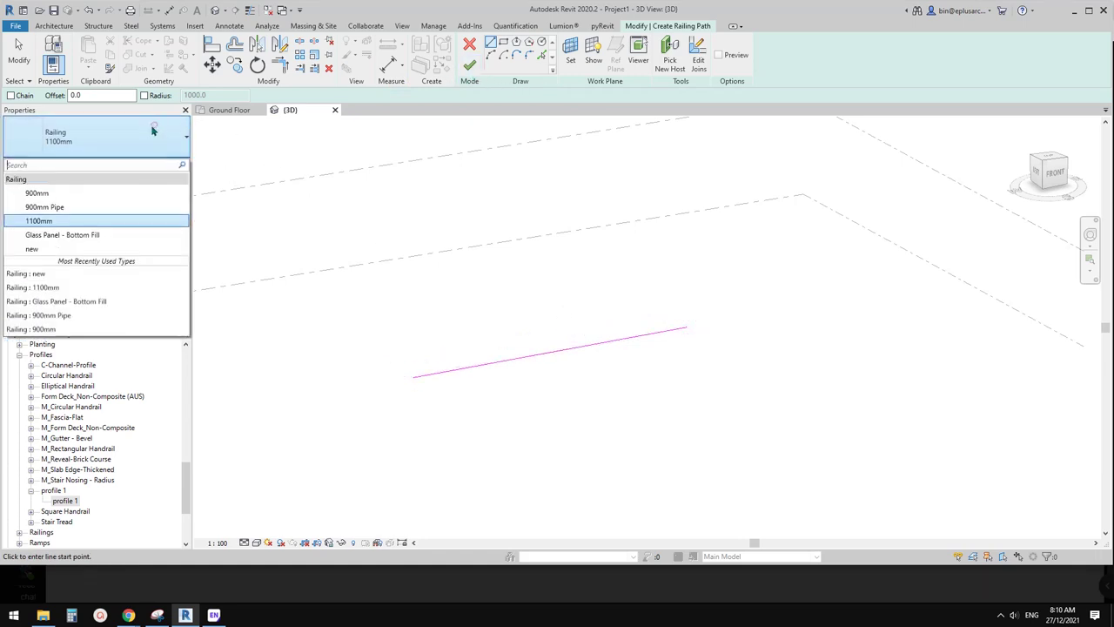
{"action": "left_click", "coordinate": [60, 249]}
{"action": "left_click", "coordinate": [469, 65]}
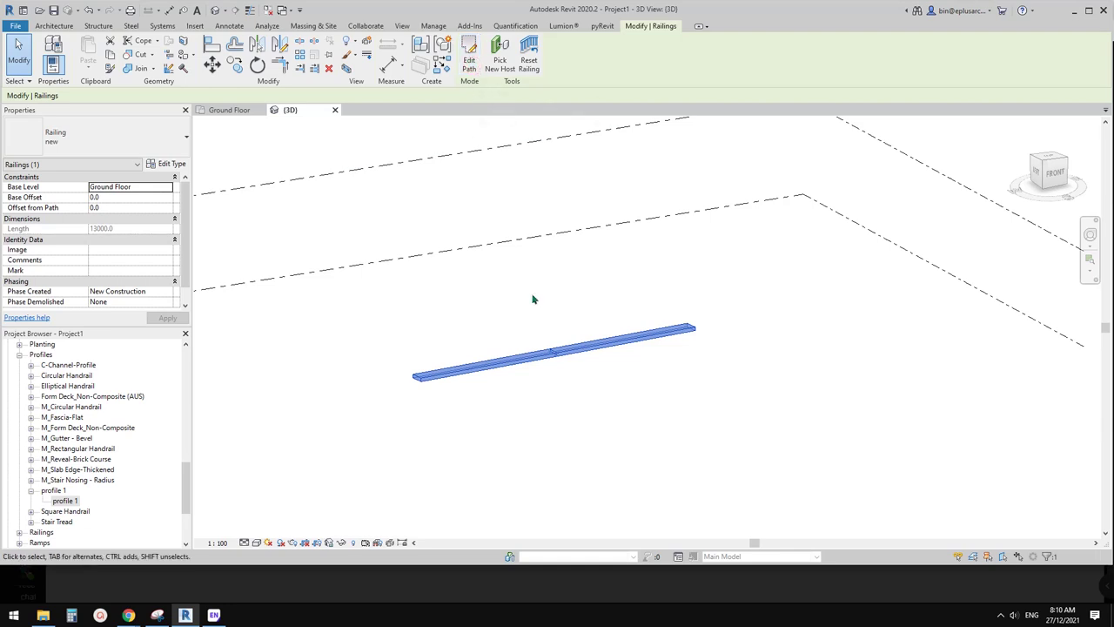
Examine the new railing's rectangular base up close and from different angles in the 3D view
{"action": "key", "text": "Escape"}
{"action": "scroll", "coordinate": [534, 374], "scroll_direction": "up", "scroll_amount": 7}
{"action": "left_click", "coordinate": [462, 356]}
{"action": "scroll", "coordinate": [463, 357], "scroll_direction": "down", "scroll_amount": 4}
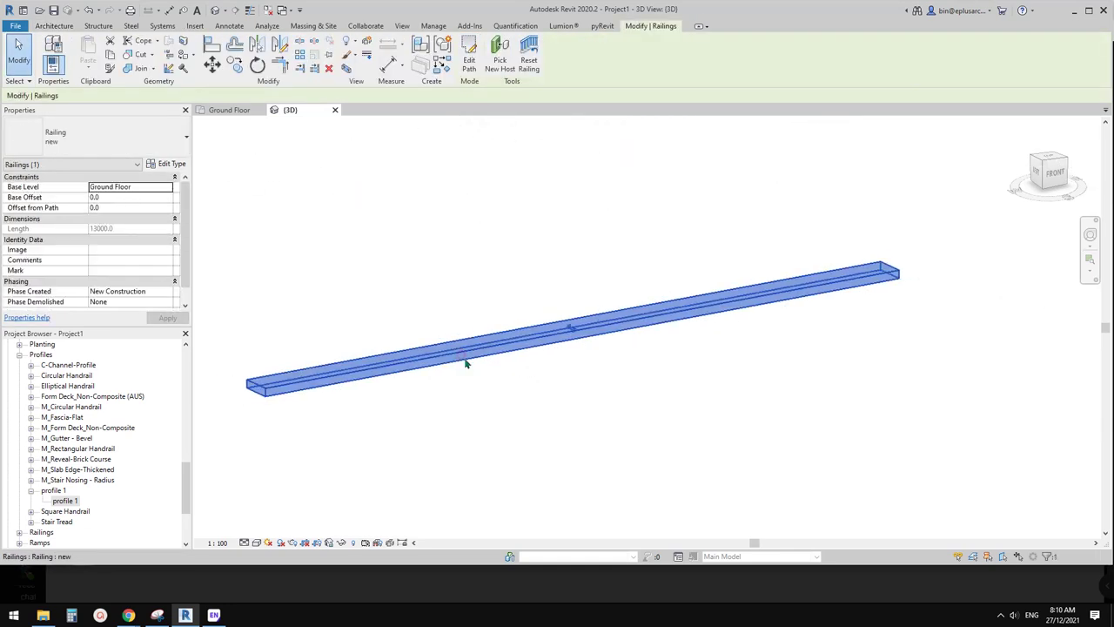
{"action": "middle_click_drag", "start_coordinate": [471, 357], "coordinate": [552, 390], "text": "shift"}
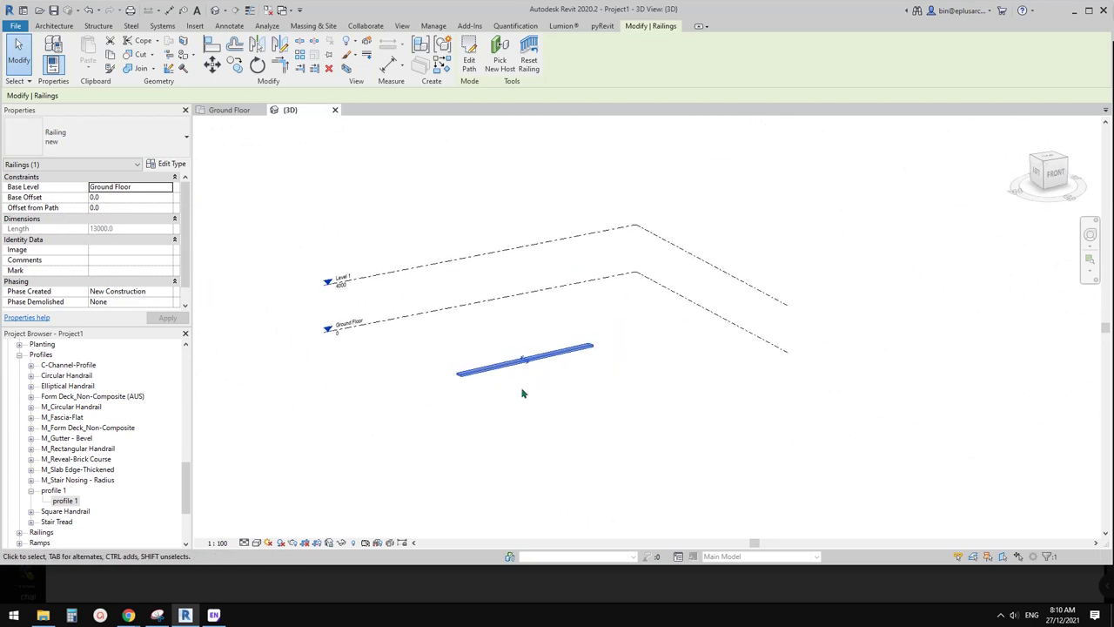
{"action": "left_click", "coordinate": [533, 388]}
{"action": "scroll", "coordinate": [527, 373], "scroll_direction": "up", "scroll_amount": 5}
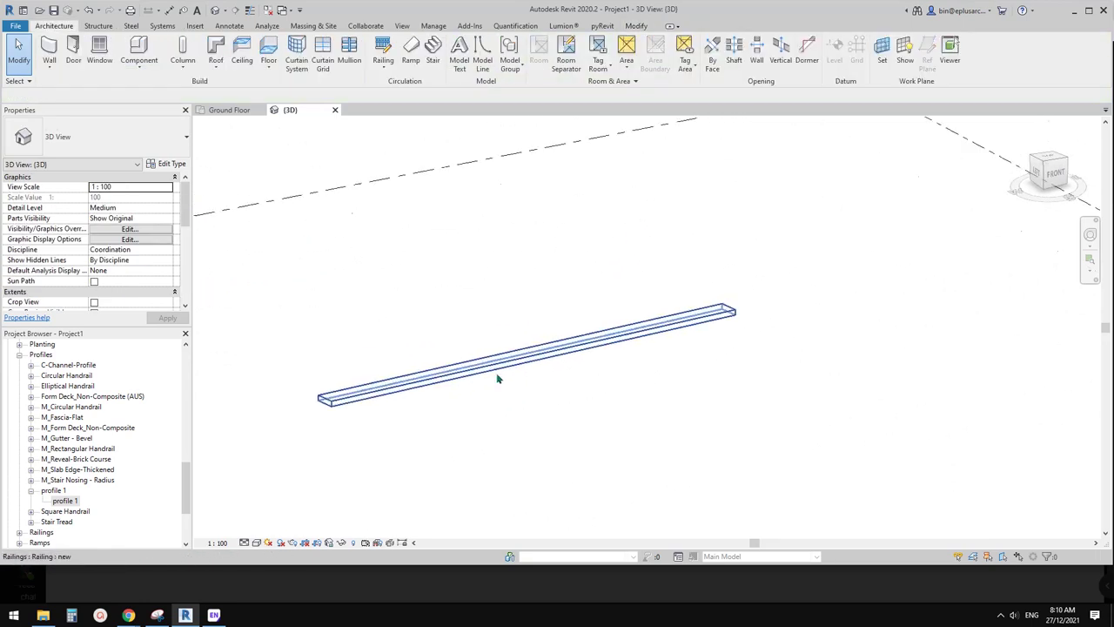
{"action": "scroll", "coordinate": [492, 374], "scroll_direction": "up", "scroll_amount": 2}
{"action": "left_click", "coordinate": [466, 374]}
{"action": "middle_click_drag", "start_coordinate": [466, 374], "coordinate": [519, 333], "text": "shift"}
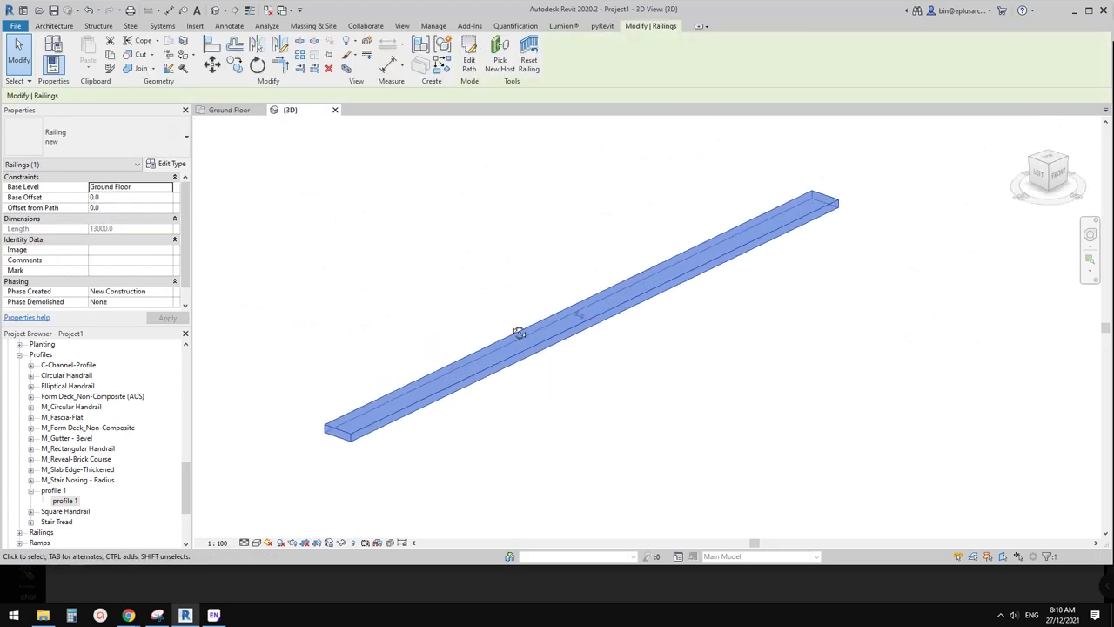
Open the railing's path sketch to check where the base sits relative to the path, and close it without edits
{"action": "left_click", "coordinate": [469, 59]}
{"action": "mouse_move", "coordinate": [487, 249]}
{"action": "middle_mouse_down", "text": "shift"}
{"action": "mouse_move", "coordinate": [577, 288]}
{"action": "mouse_move", "coordinate": [597, 270]}
{"action": "middle_mouse_up", "text": "shift"}
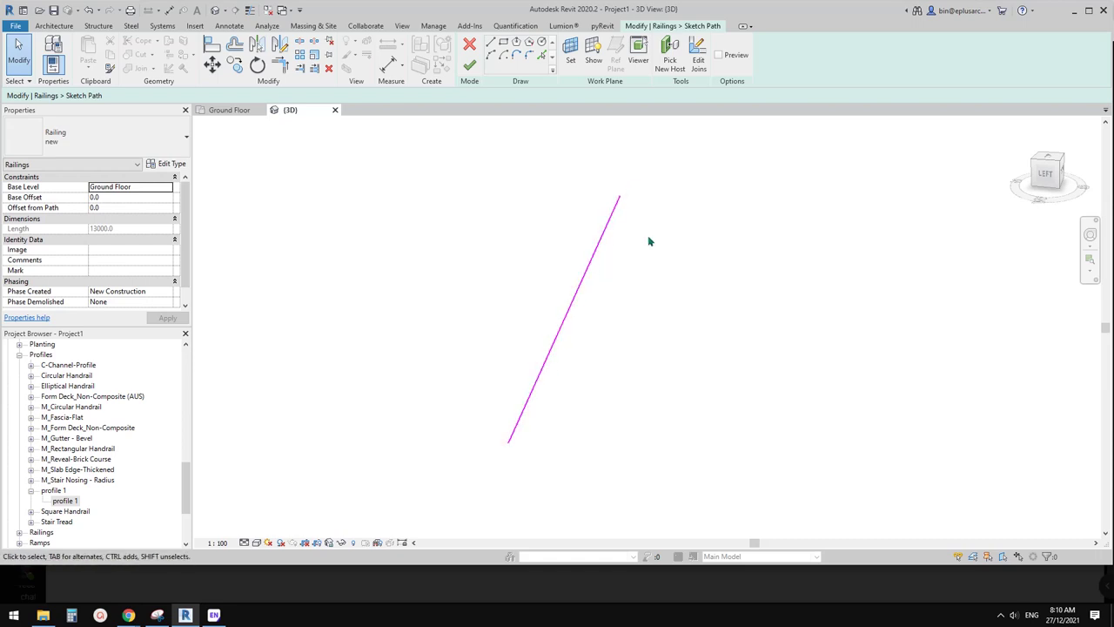
{"action": "left_click", "coordinate": [470, 65]}
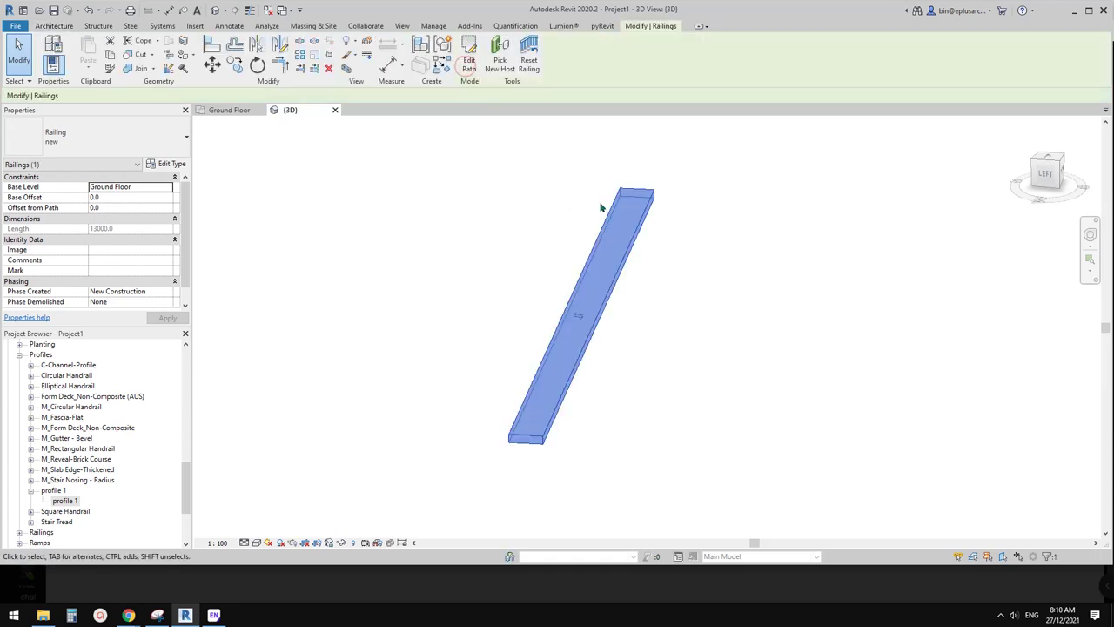
{"action": "middle_click_drag", "start_coordinate": [587, 377], "coordinate": [345, 377], "text": "shift"}
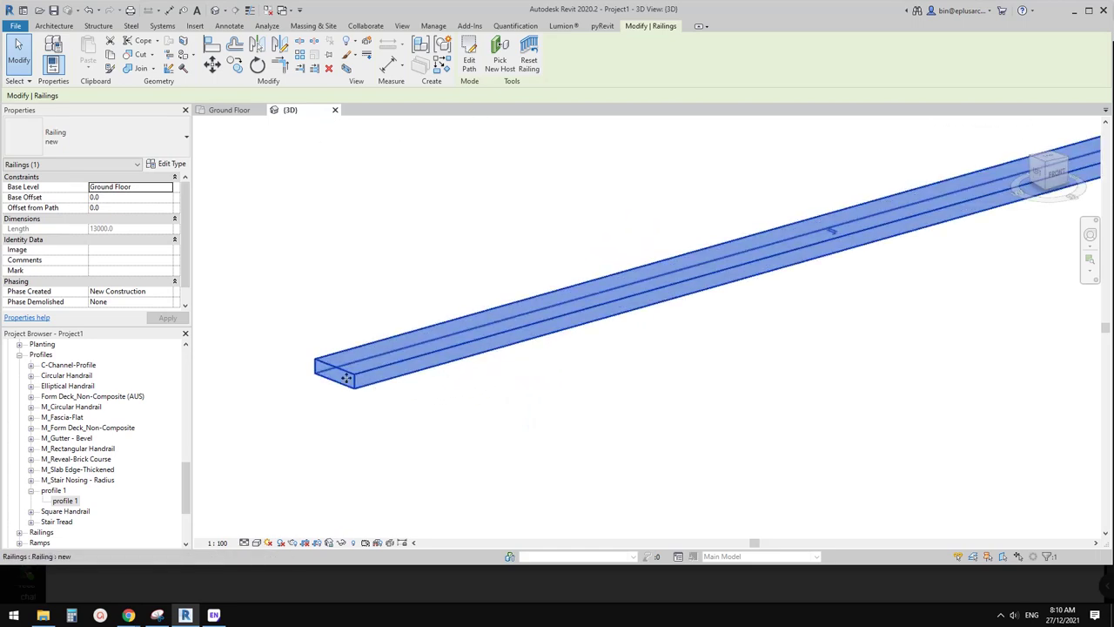
Switch to Chrome to review the reference photo of the concrete railing, and return to Revit
{"action": "mouse_move", "coordinate": [128, 615]}
{"action": "left_click", "coordinate": [191, 570]}
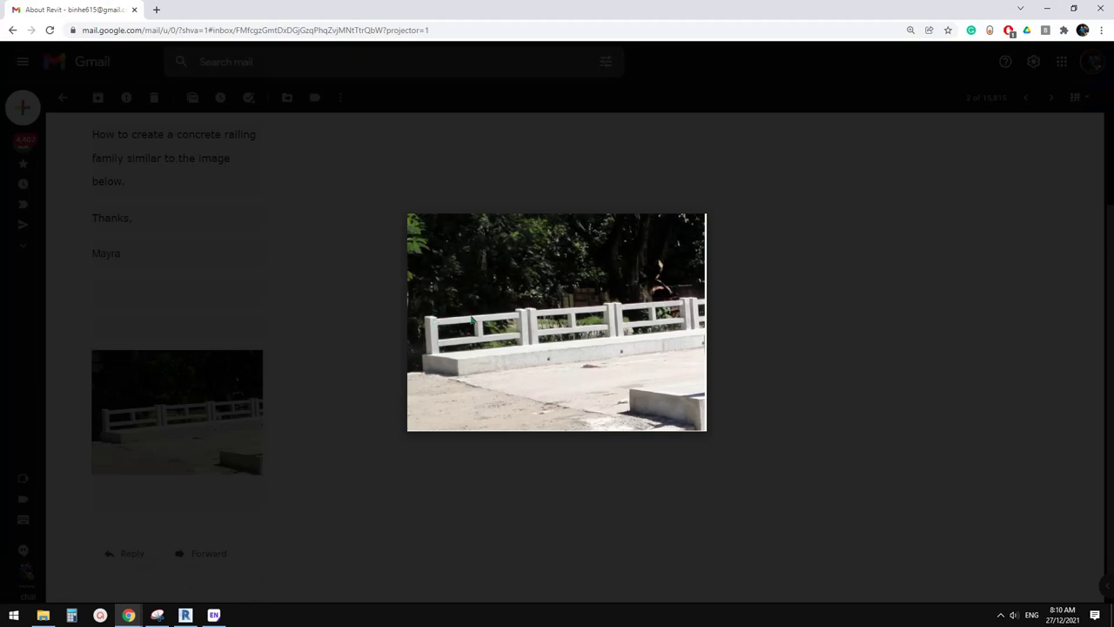
{"action": "left_click", "coordinate": [185, 615]}
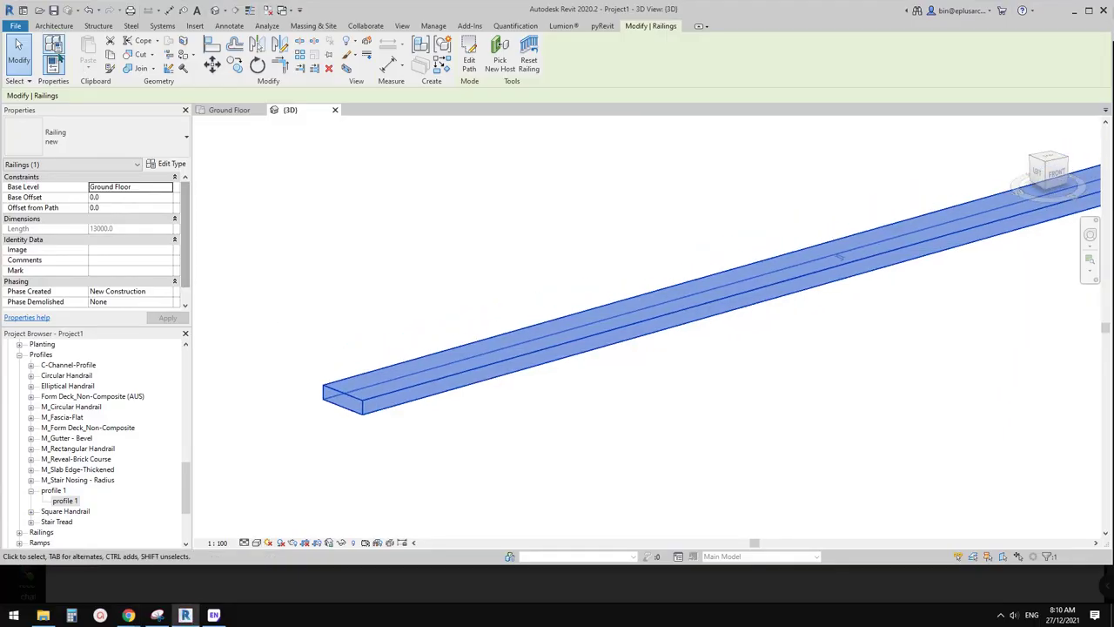
Create a new family from the Metric Baluster-Panel.rft template
{"action": "left_click", "coordinate": [16, 26]}
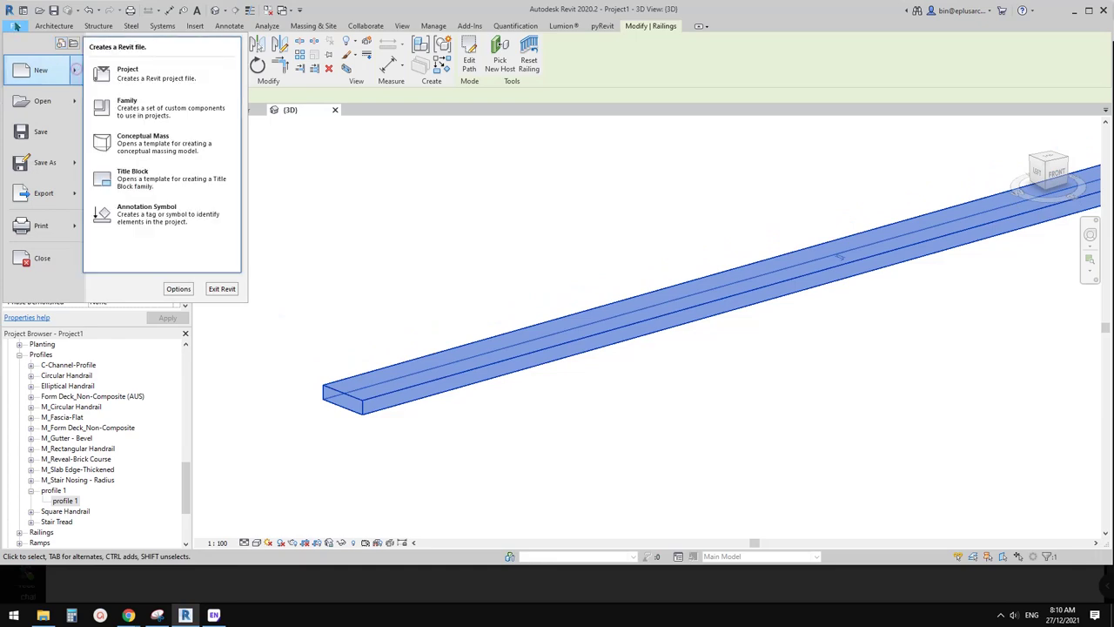
{"action": "mouse_move", "coordinate": [75, 72]}
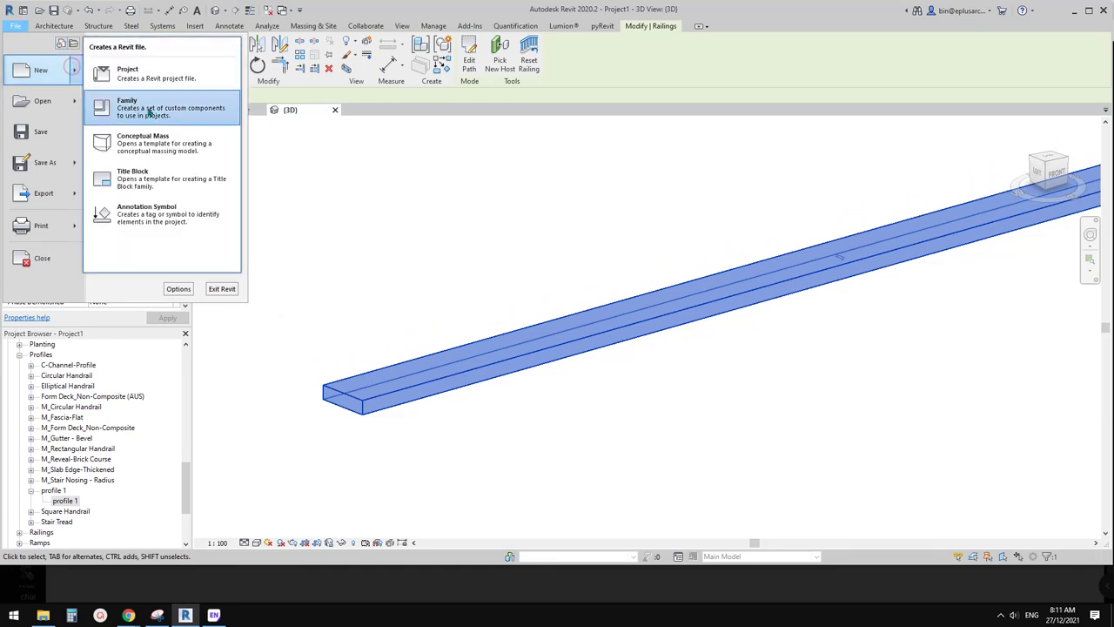
{"action": "left_click", "coordinate": [146, 104]}
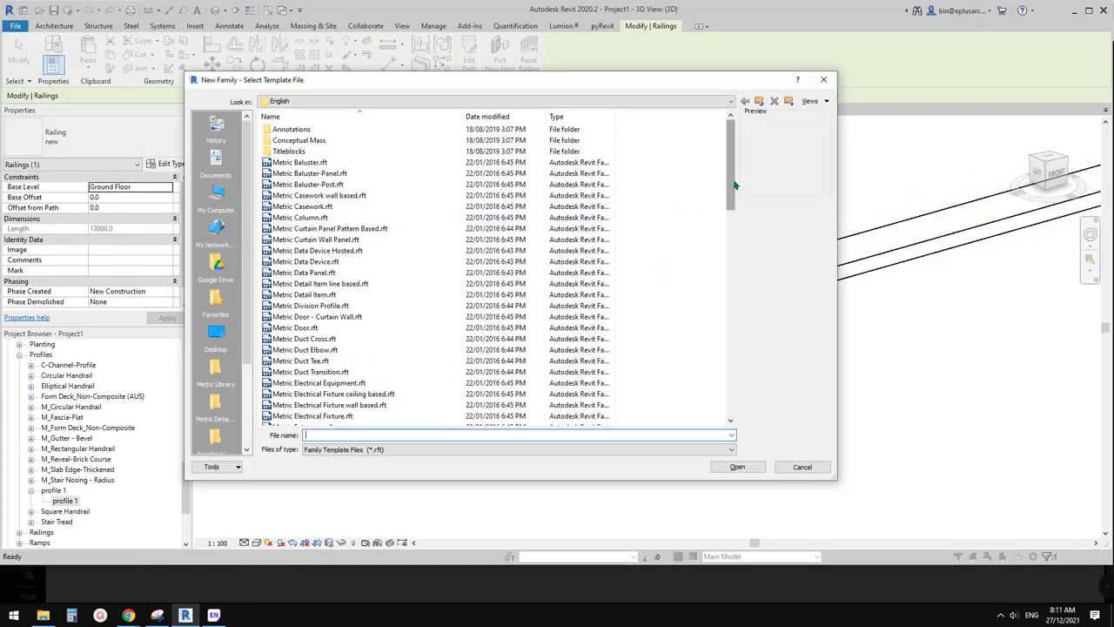
{"action": "left_click_drag", "start_coordinate": [734, 183], "coordinate": [738, 340]}
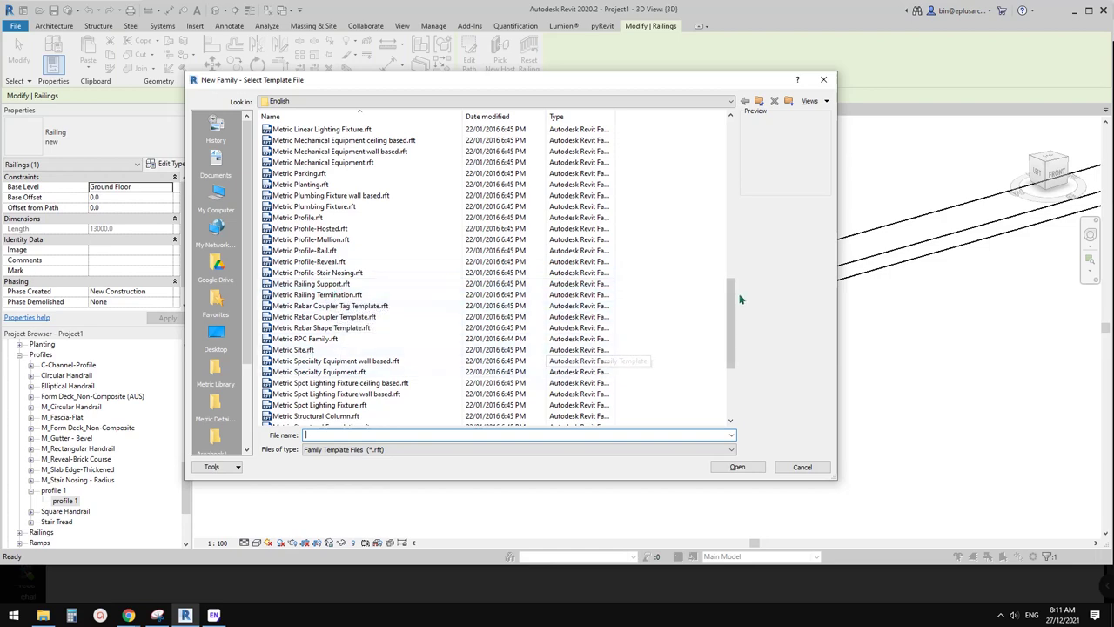
{"action": "left_click_drag", "start_coordinate": [733, 312], "coordinate": [734, 151]}
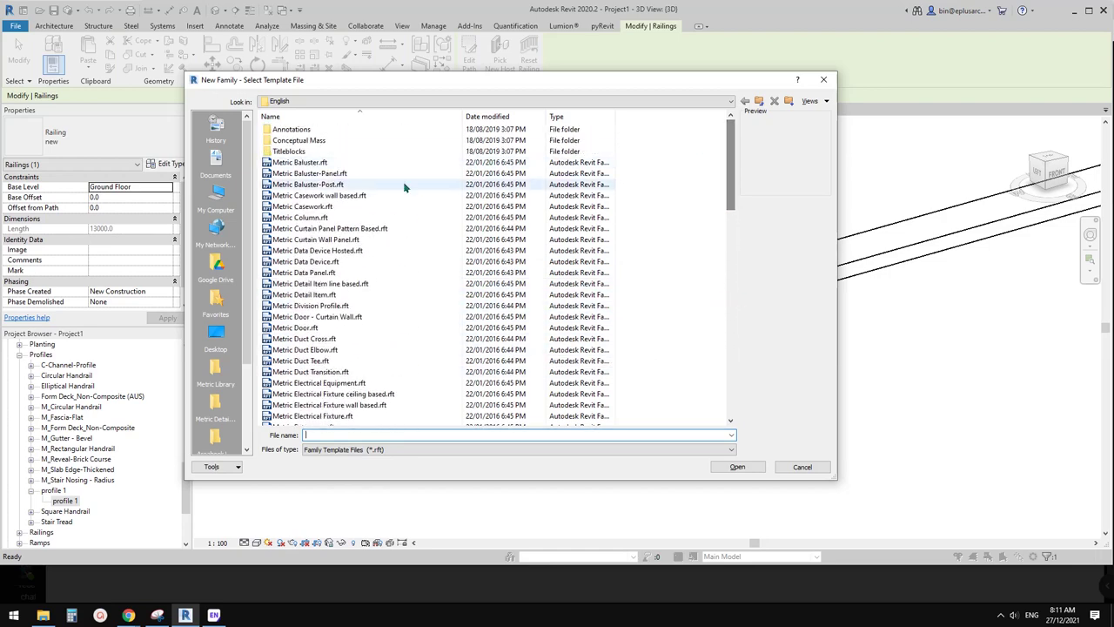
{"action": "left_click", "coordinate": [319, 175]}
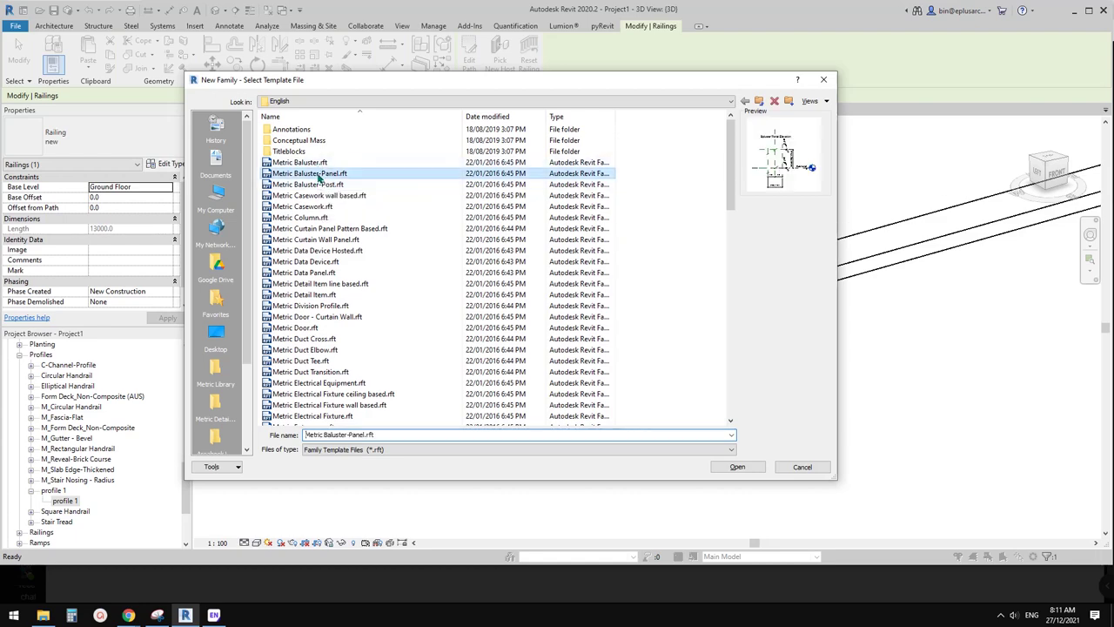
{"action": "left_click", "coordinate": [737, 467]}
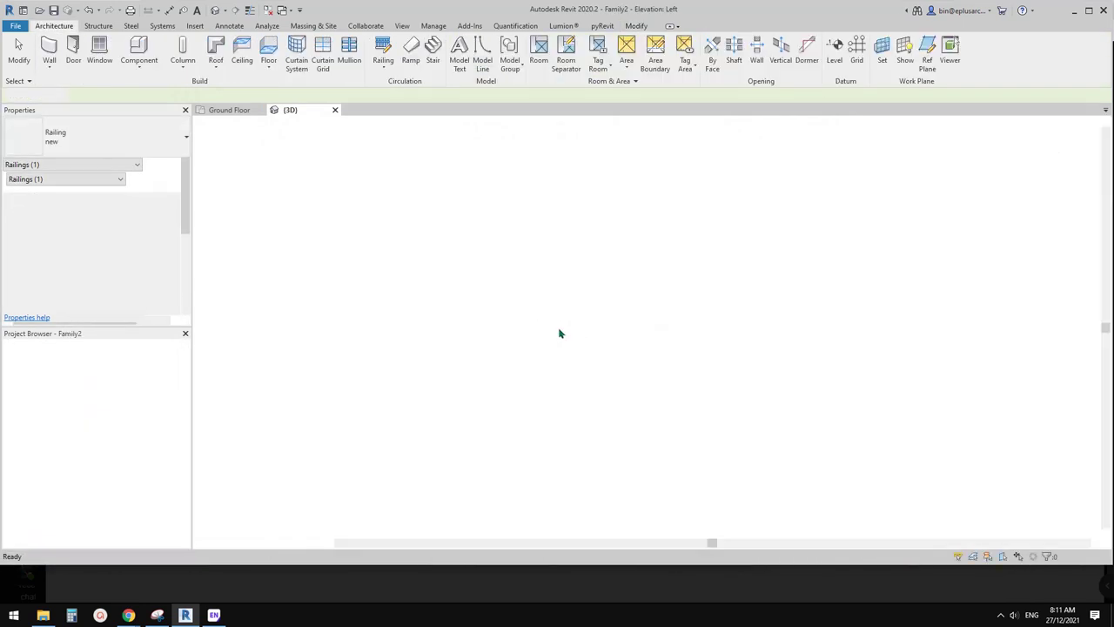
Examine the baluster panel elevation and its family parameters, including the slope angle, and leave the values unedited
{"action": "scroll", "coordinate": [544, 340], "scroll_direction": "up", "scroll_amount": 1}
{"action": "middle_click_drag", "start_coordinate": [544, 341], "coordinate": [488, 322]}
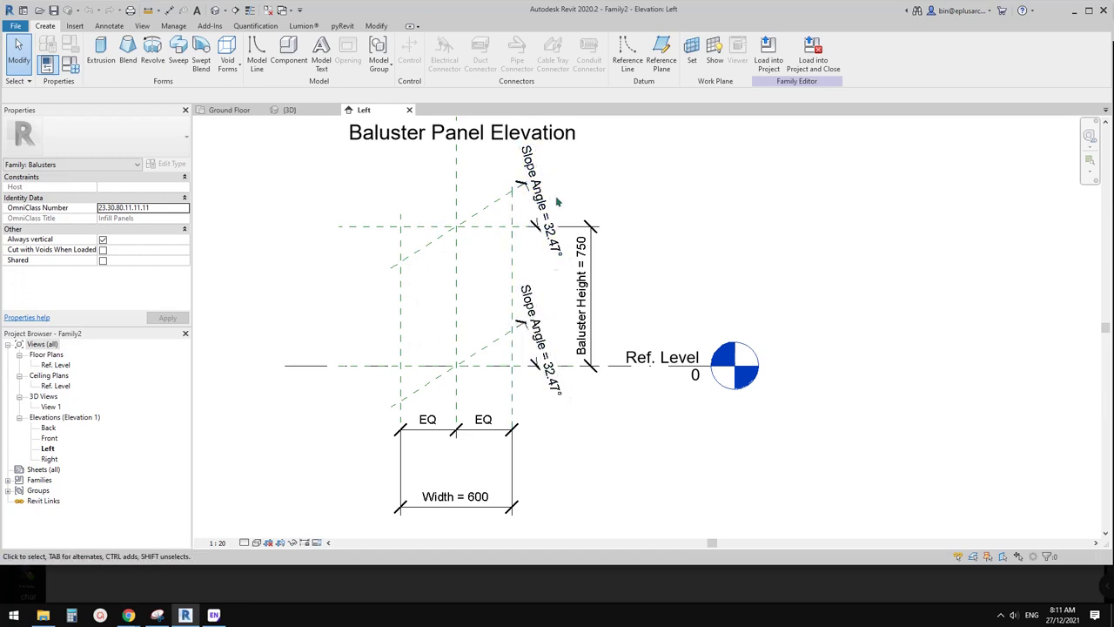
{"action": "middle_click_drag", "start_coordinate": [534, 281], "coordinate": [561, 294]}
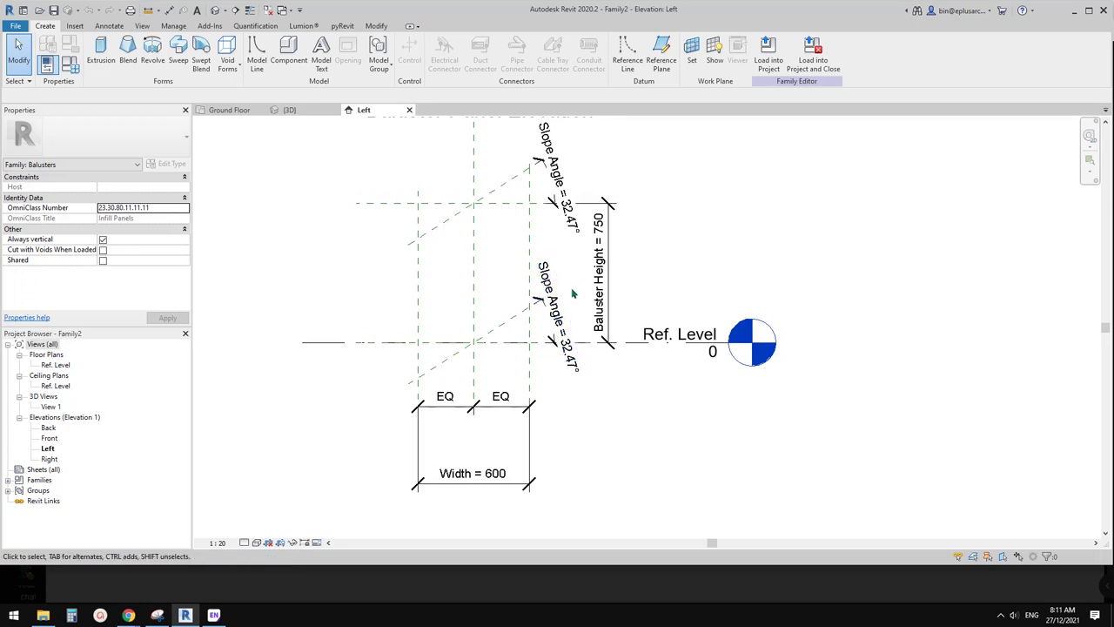
{"action": "middle_click_drag", "start_coordinate": [477, 267], "coordinate": [480, 269]}
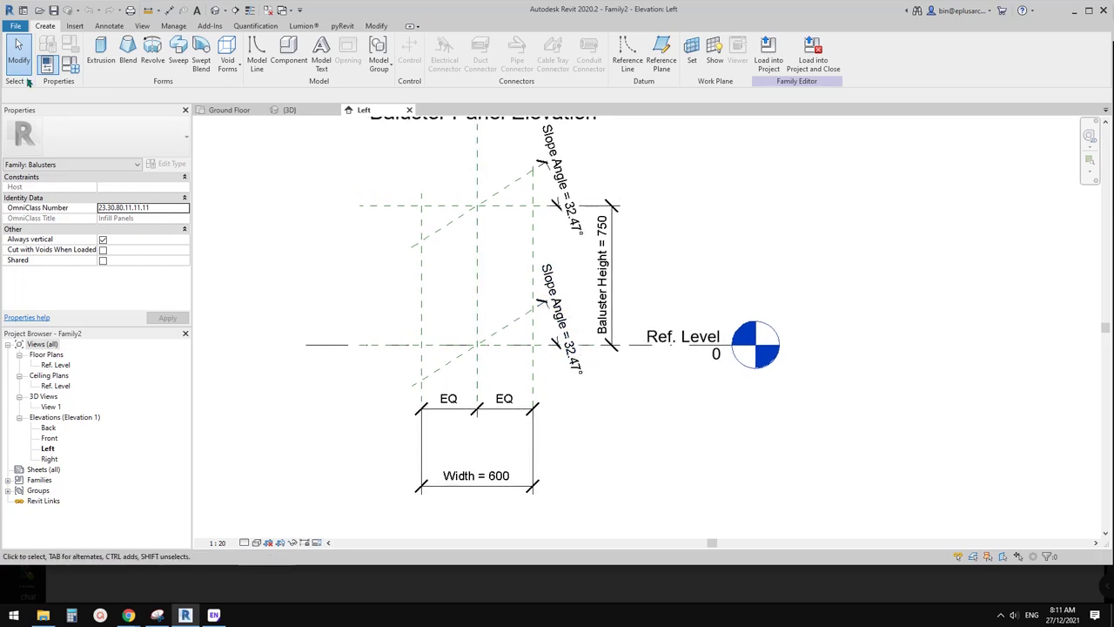
{"action": "left_click", "coordinate": [72, 65]}
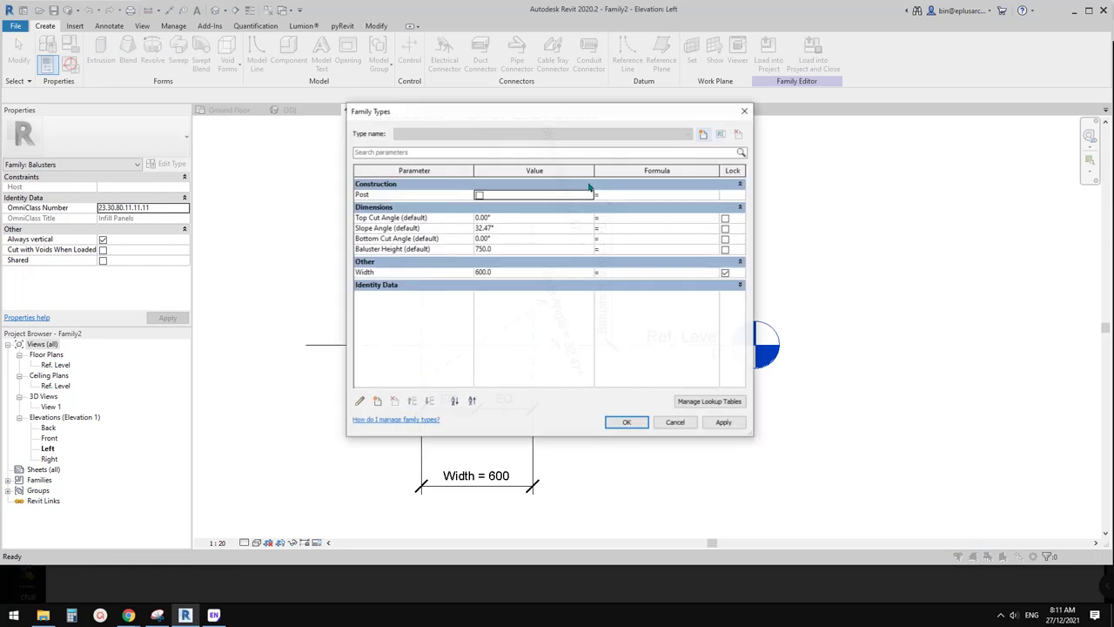
{"action": "left_click", "coordinate": [518, 228]}
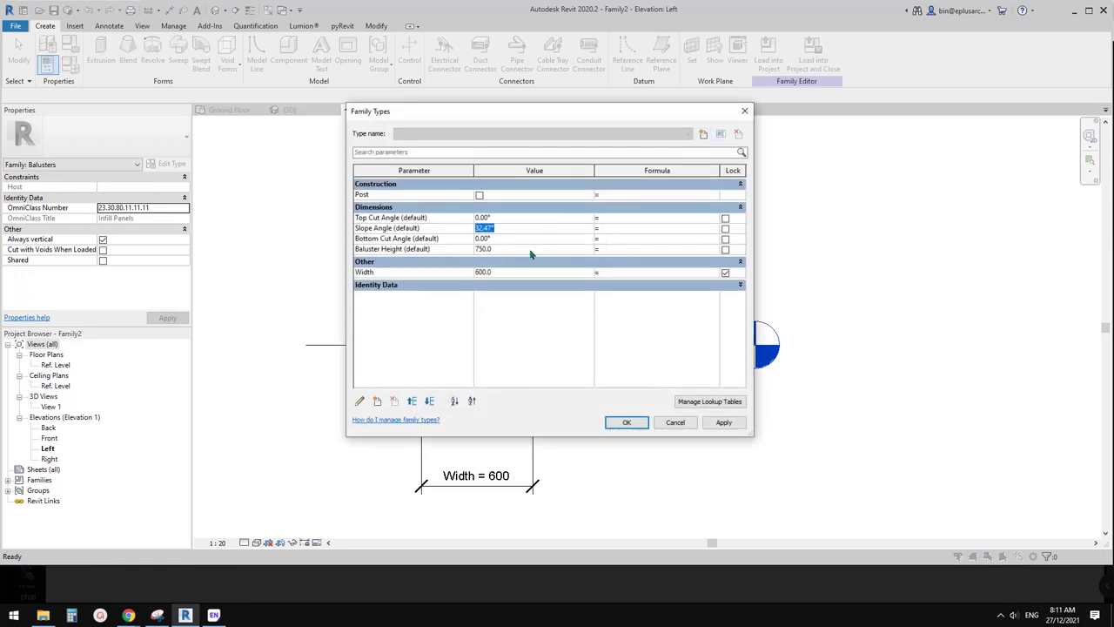
{"action": "key", "text": "Escape"}
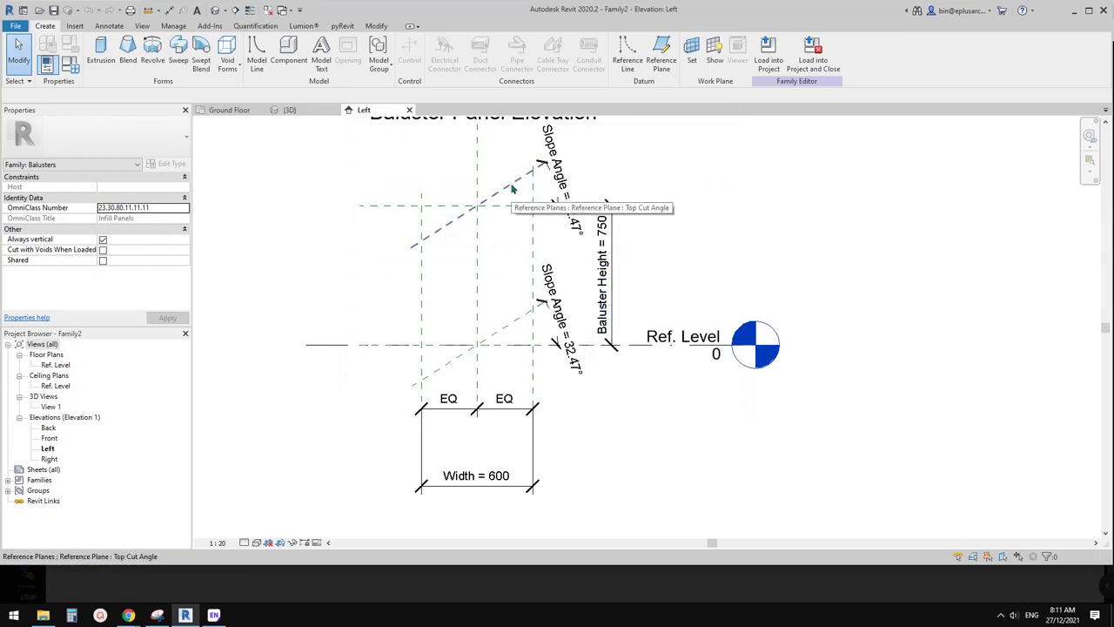
Switch to Chrome to compare the reference photo of the concrete railing with the panel layout, and return to Revit
{"action": "mouse_move", "coordinate": [130, 616]}
{"action": "left_click", "coordinate": [198, 579]}
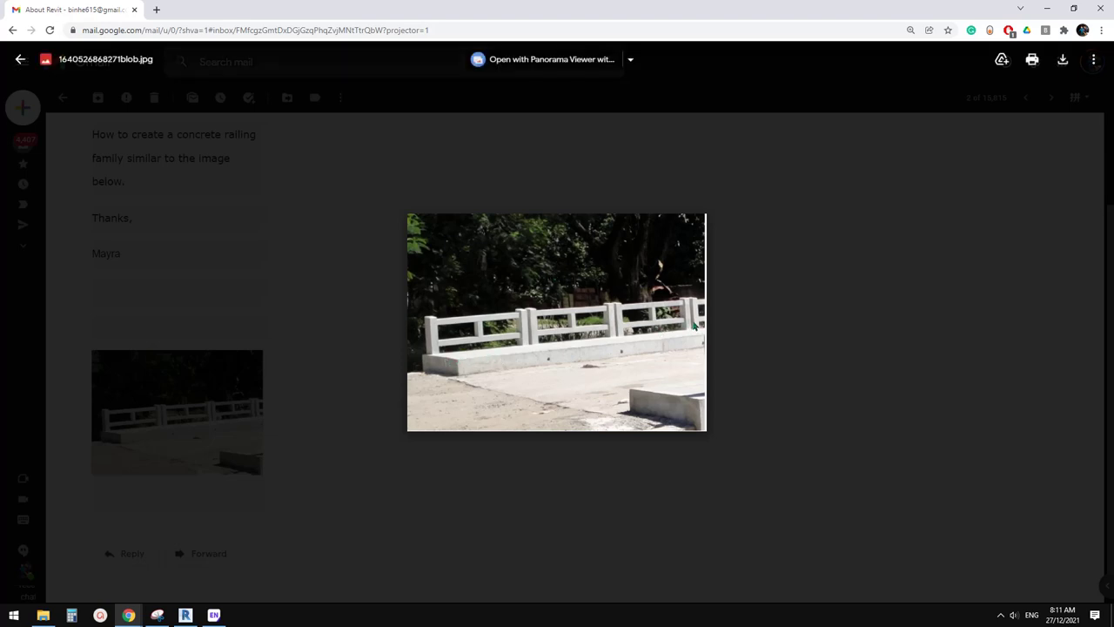
{"action": "left_click", "coordinate": [194, 614]}
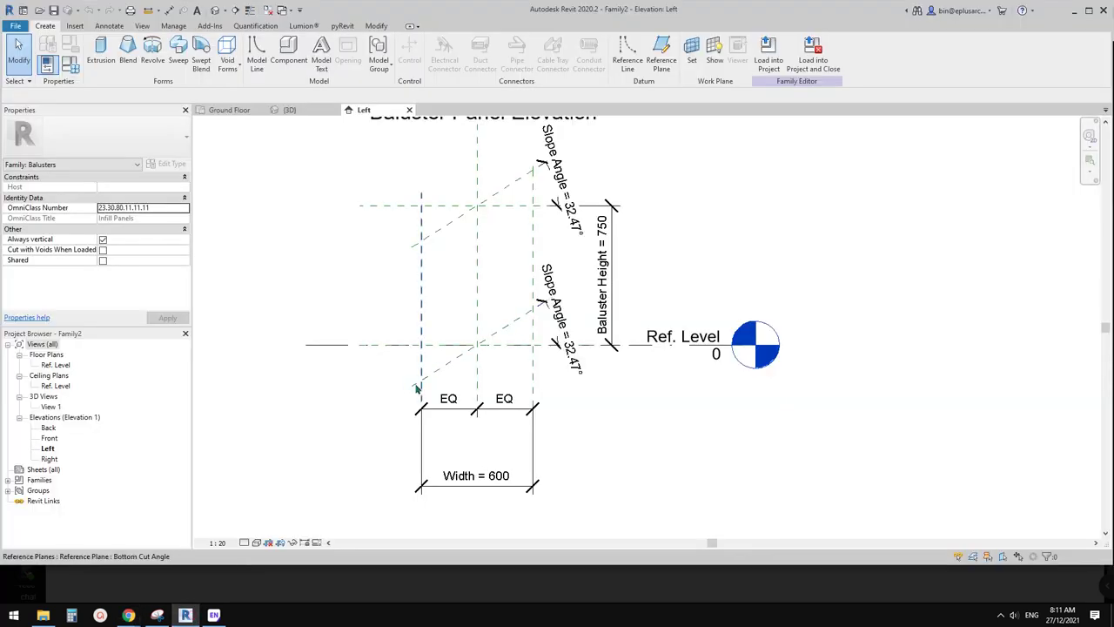
{"action": "scroll", "coordinate": [528, 228], "scroll_direction": "up", "scroll_amount": 1}
{"action": "middle_click_drag", "start_coordinate": [528, 228], "coordinate": [506, 259]}
{"action": "left_click", "coordinate": [503, 222]}
{"action": "key", "text": "r"}
{"action": "key", "text": "o"}
{"action": "key", "text": "Escape"}
{"action": "left_click", "coordinate": [504, 237]}
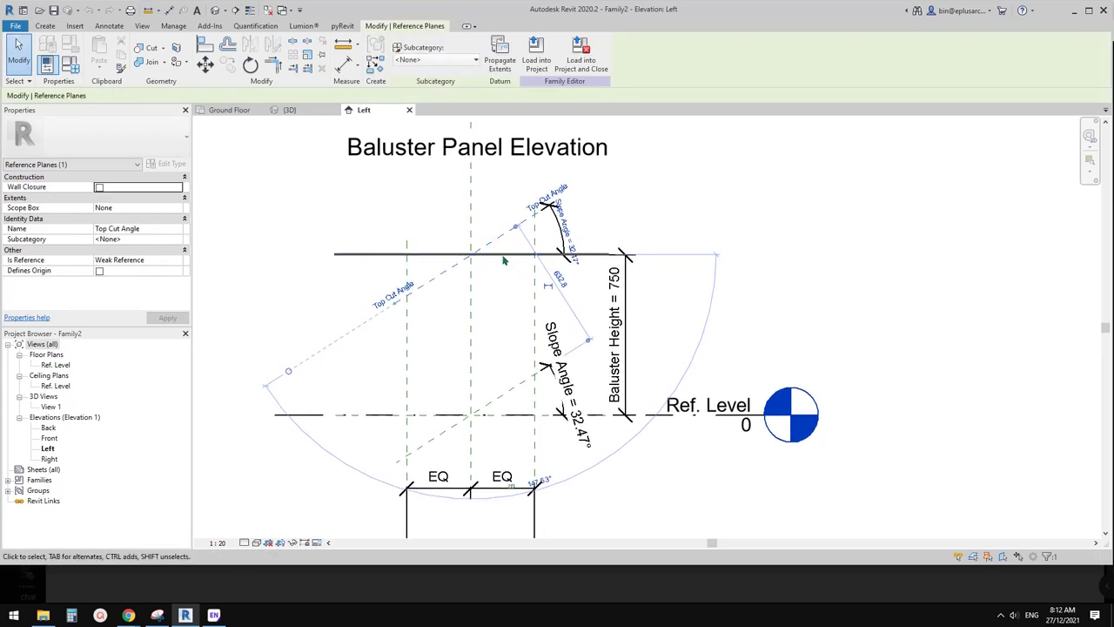
{"action": "left_click", "coordinate": [433, 296]}
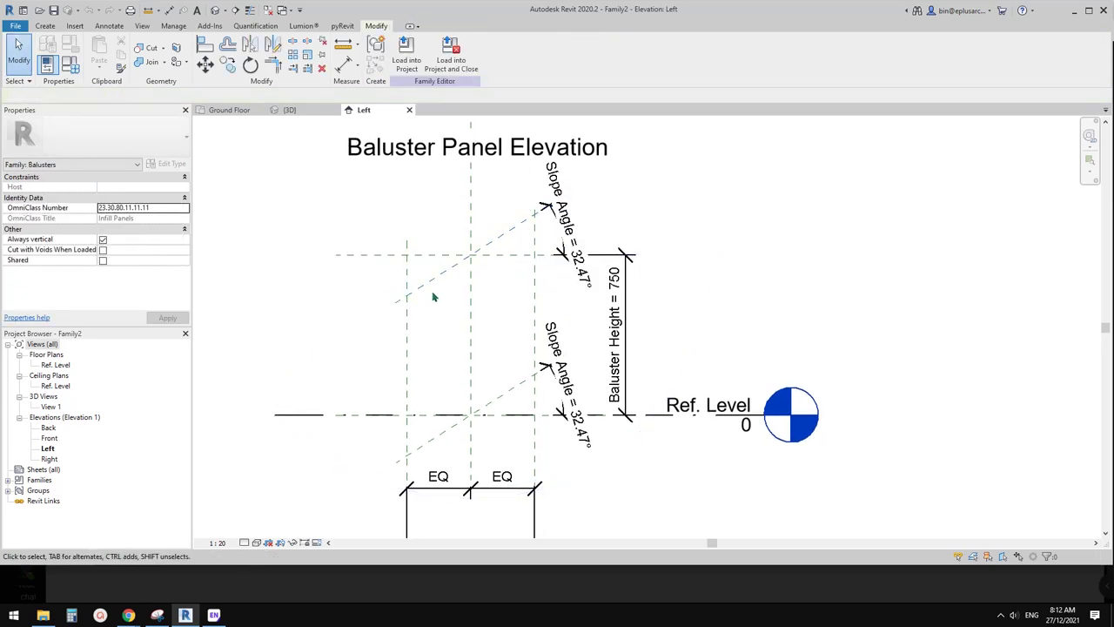
{"action": "left_click", "coordinate": [513, 230]}
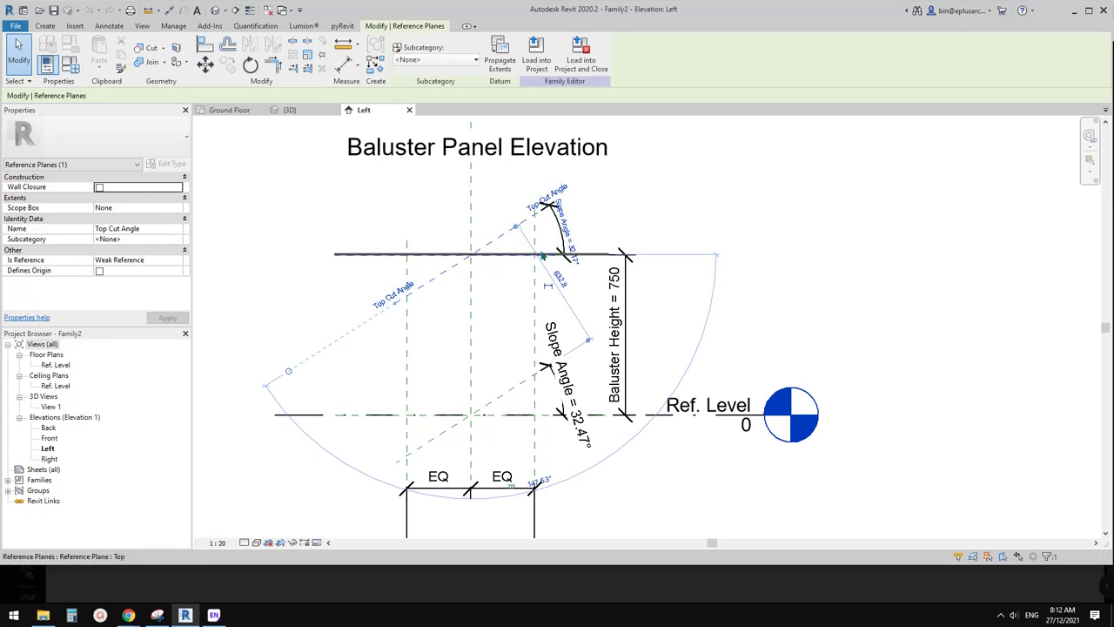
{"action": "middle_click_drag", "start_coordinate": [549, 264], "coordinate": [547, 234]}
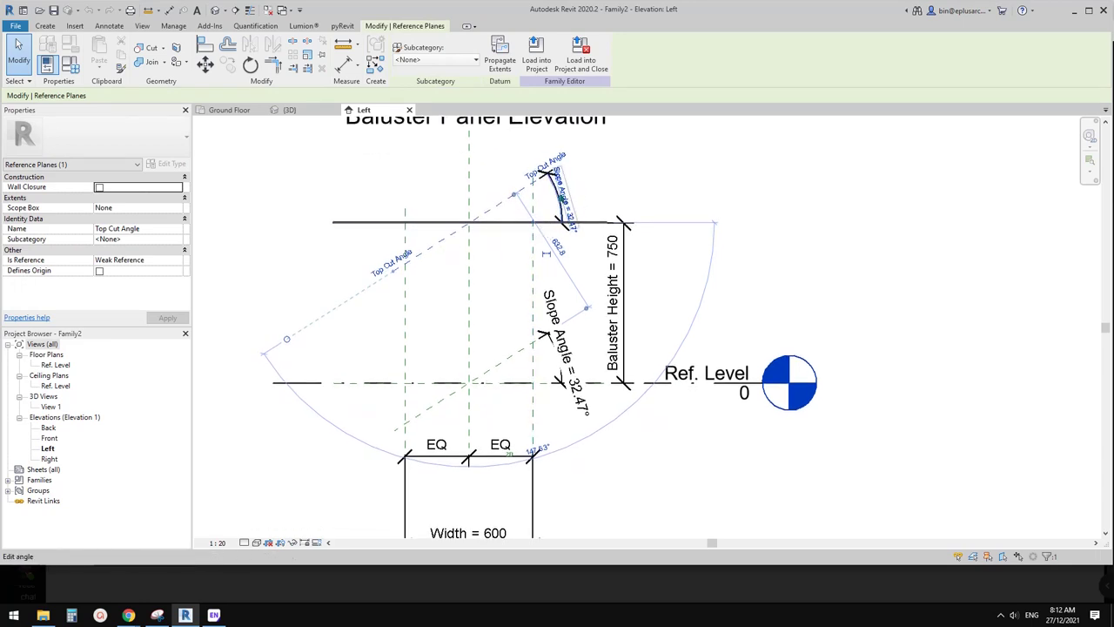
{"action": "key", "text": "Escape"}
Temporarily hide the sloped Top Cut Angle and Bottom Cut Angle reference planes in the Left elevation
{"action": "left_click", "coordinate": [504, 198]}
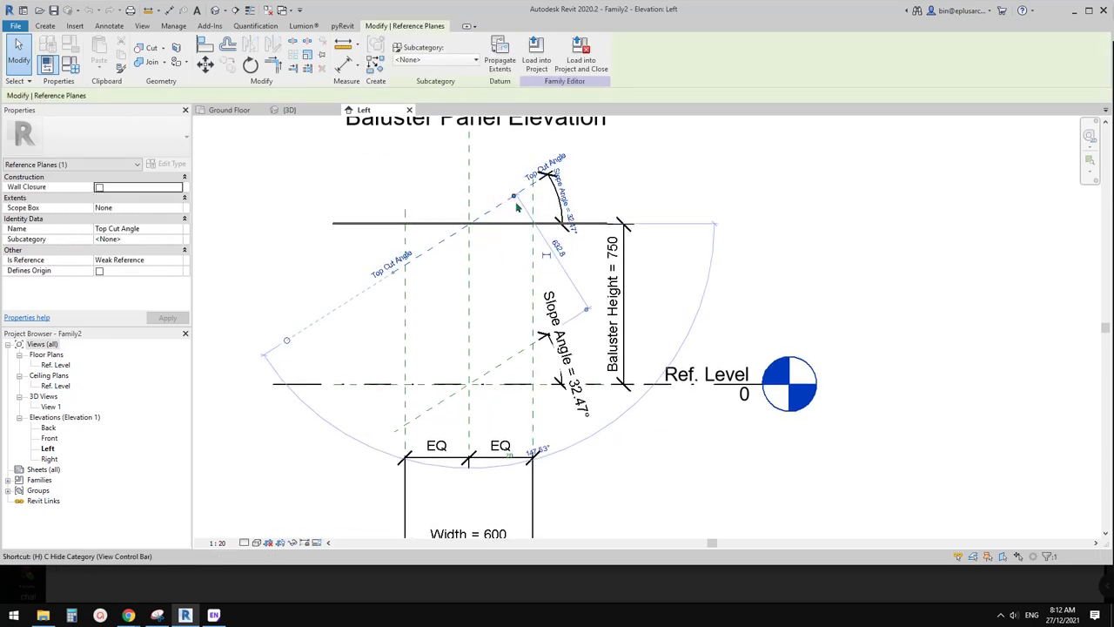
{"action": "key", "text": "h"}
{"action": "key", "text": "h"}
{"action": "left_click", "coordinate": [516, 357]}
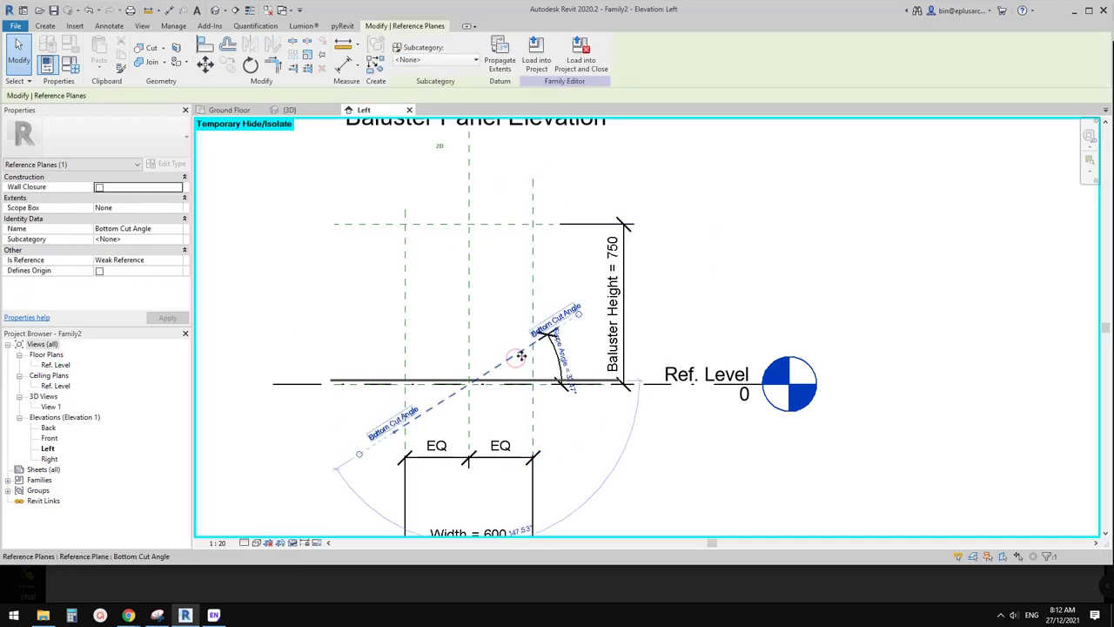
{"action": "key", "text": "h"}
{"action": "key", "text": "h"}
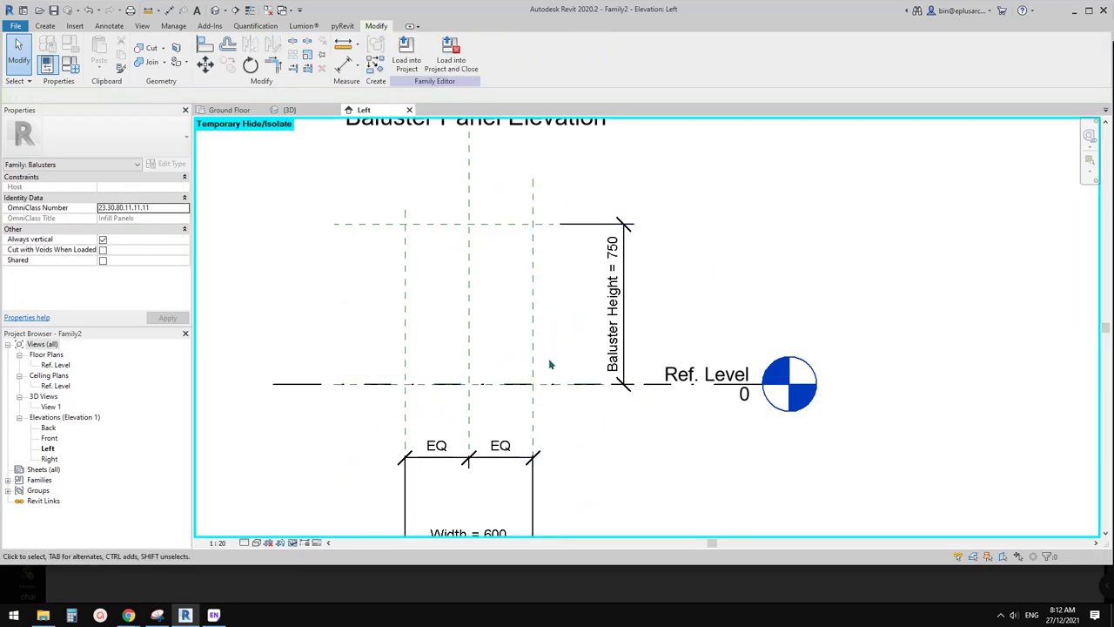
{"action": "middle_click_drag", "start_coordinate": [550, 364], "coordinate": [620, 283]}
{"action": "scroll", "coordinate": [574, 310], "scroll_direction": "down", "scroll_amount": 1}
{"action": "scroll", "coordinate": [477, 254], "scroll_direction": "down", "scroll_amount": 1}
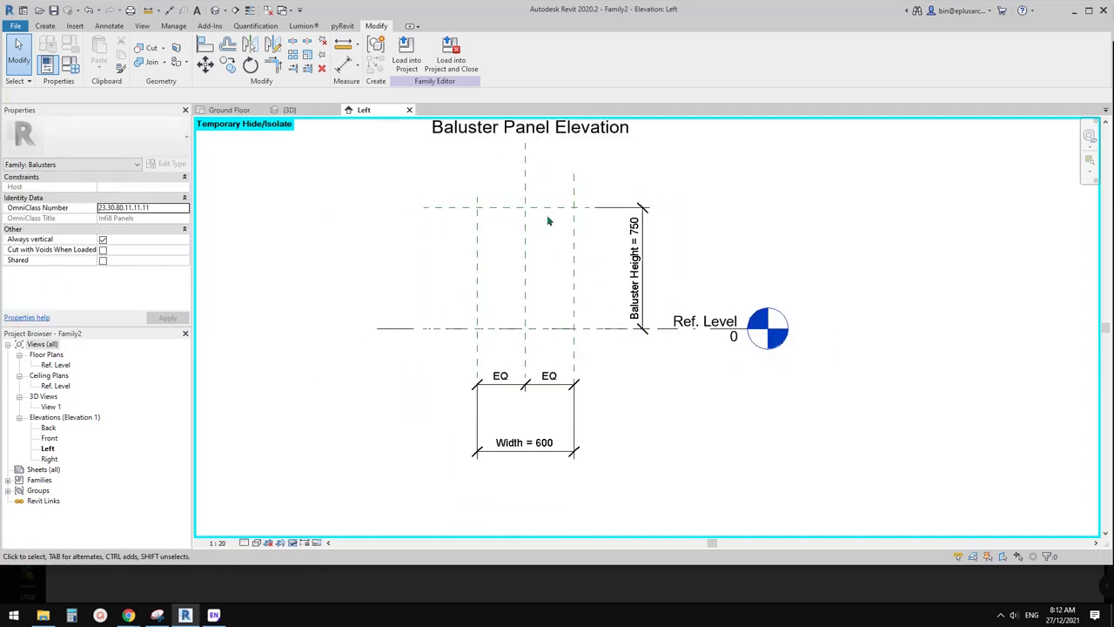
Switch to Chrome to check the panel proportions in the railing photo, and return to the Revit family
{"action": "mouse_move", "coordinate": [128, 614]}
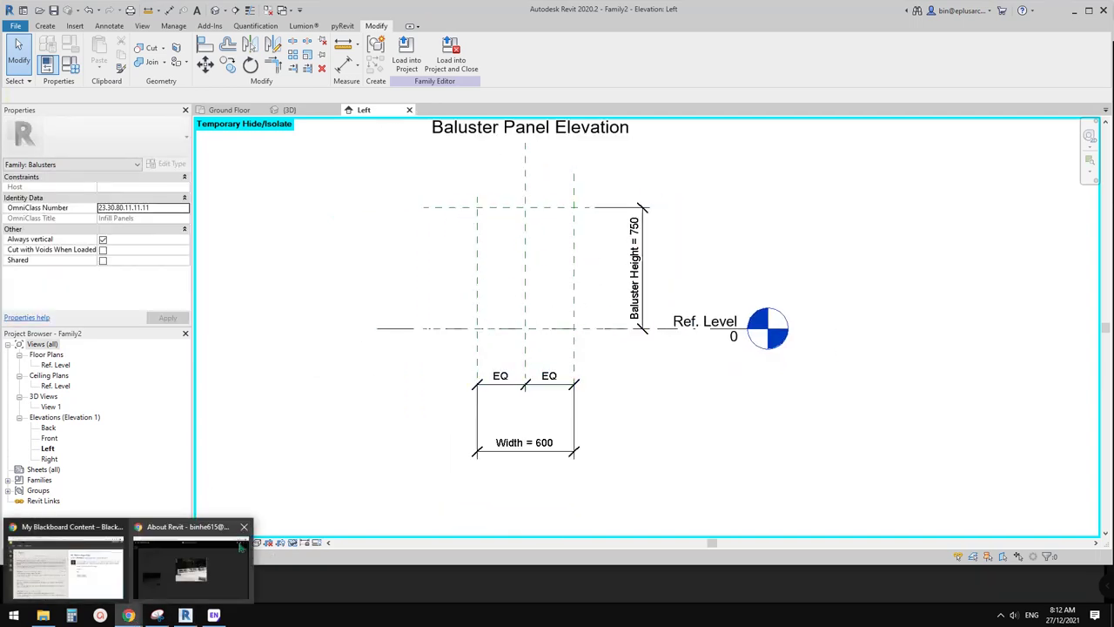
{"action": "left_click", "coordinate": [194, 571]}
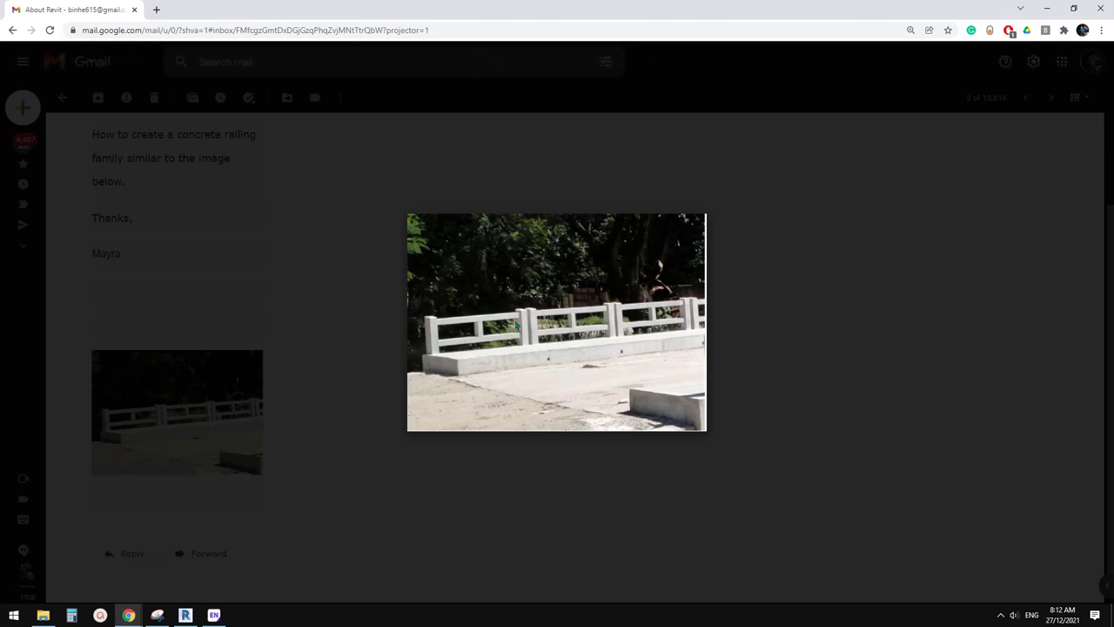
{"action": "left_click", "coordinate": [185, 615]}
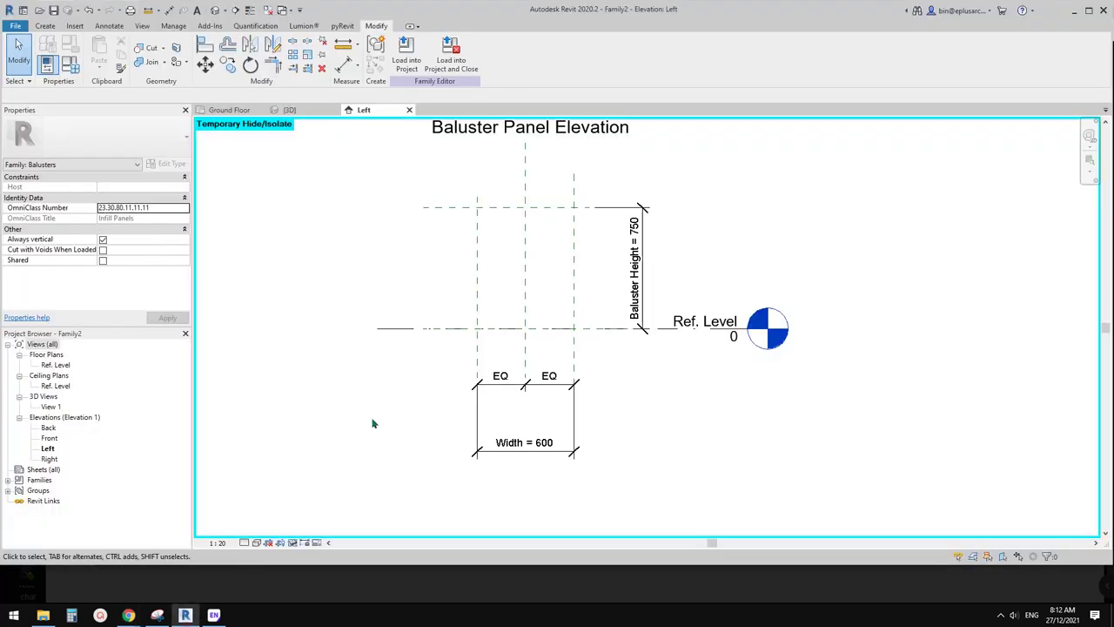
Try to set the Front reference plane's distance from the centre plane to 1000 mm
{"action": "left_click", "coordinate": [467, 319]}
{"action": "left_click", "coordinate": [477, 357]}
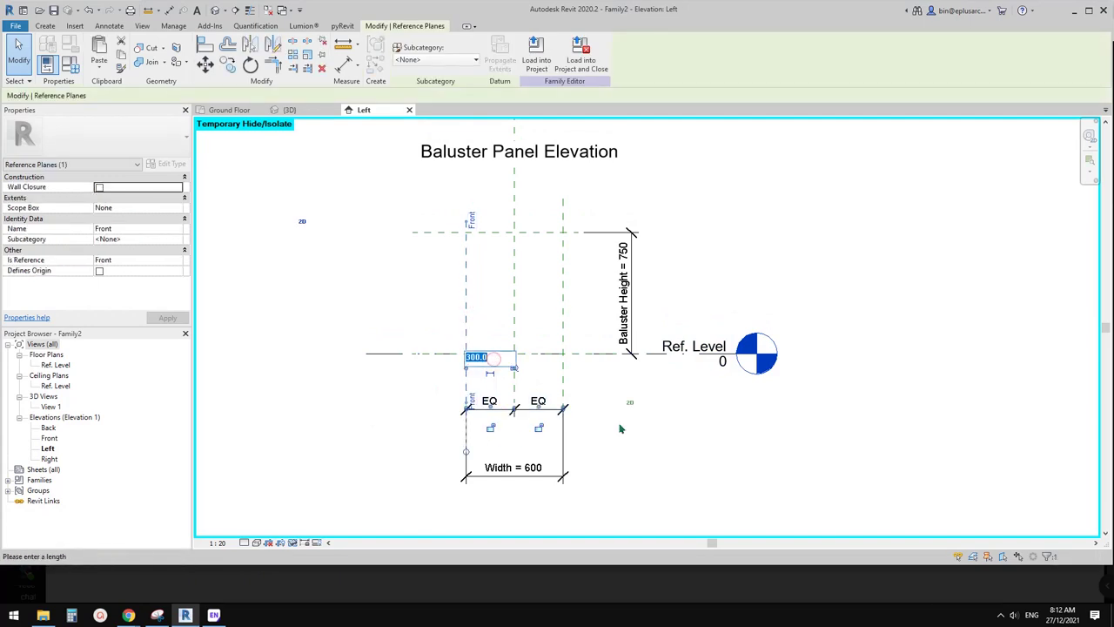
{"action": "type", "text": "1000"}
{"action": "key", "text": "Return"}
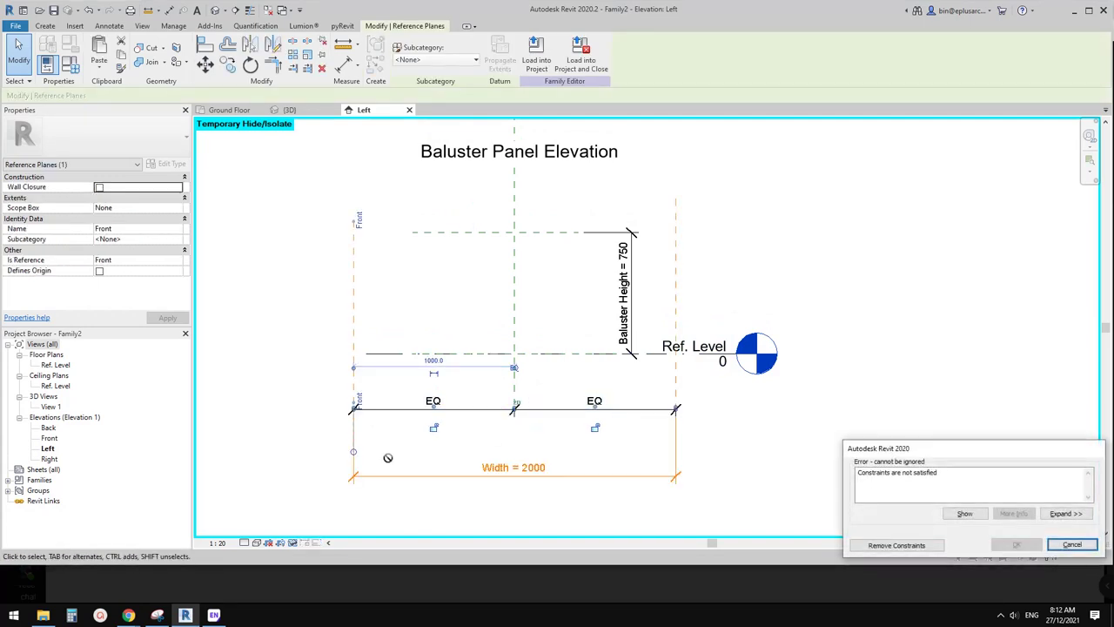
{"action": "left_click", "coordinate": [1072, 545]}
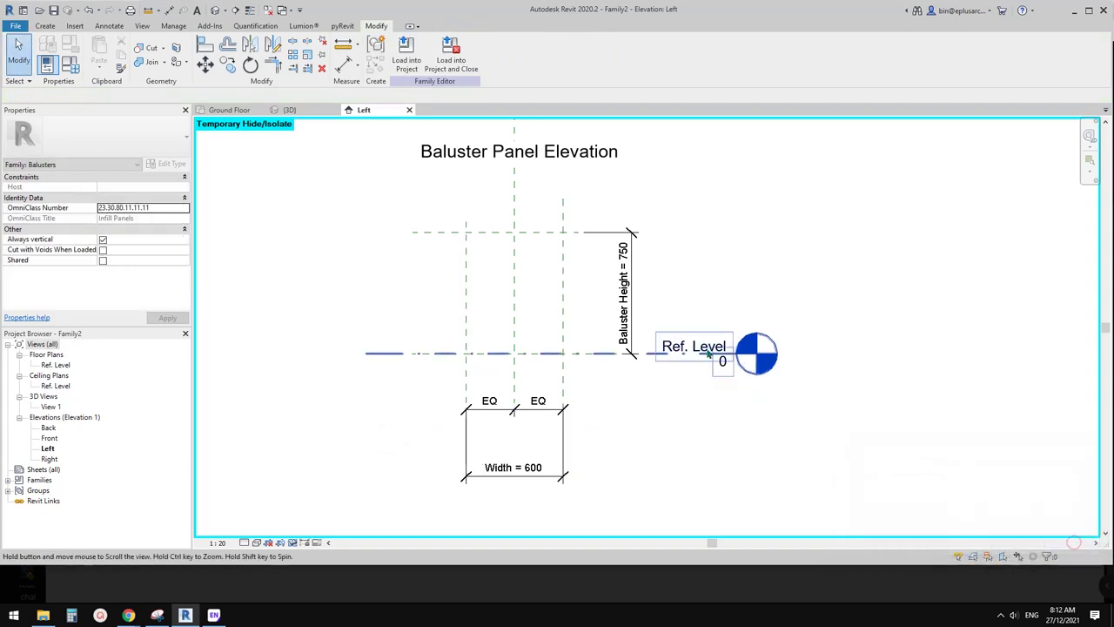
Set the family's Width parameter to 2000 mm in Family Types
{"action": "left_click", "coordinate": [72, 65]}
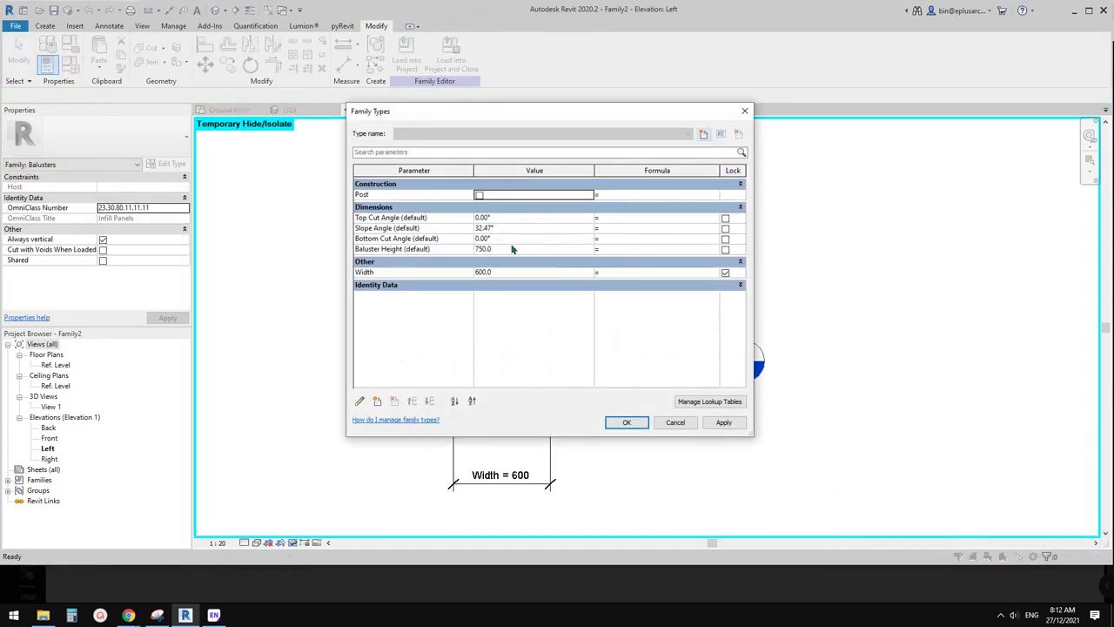
{"action": "left_click", "coordinate": [519, 272]}
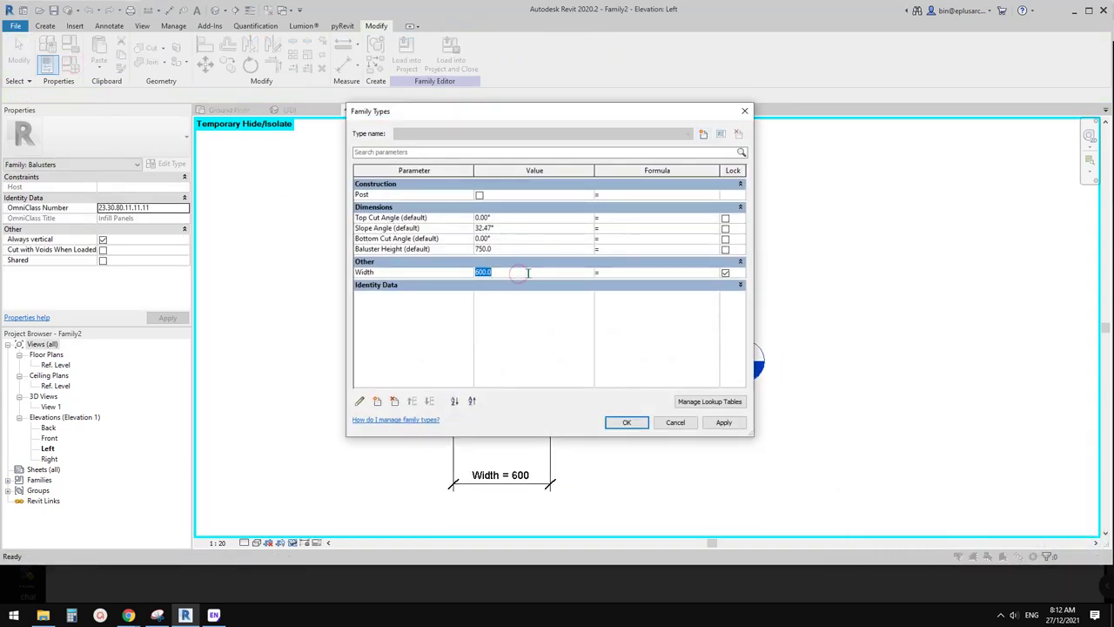
{"action": "left_click", "coordinate": [724, 423]}
{"action": "left_click", "coordinate": [627, 422]}
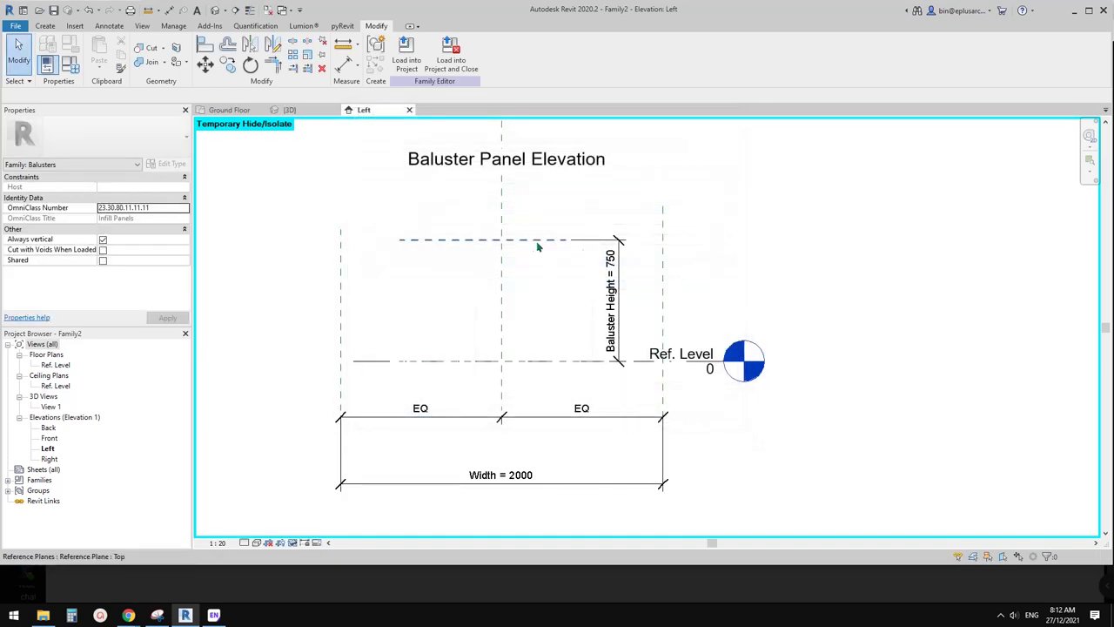
Extend the Top reference plane past both sides of the panel and lengthen the Ref. Level line beyond the back plane
{"action": "left_click", "coordinate": [455, 240]}
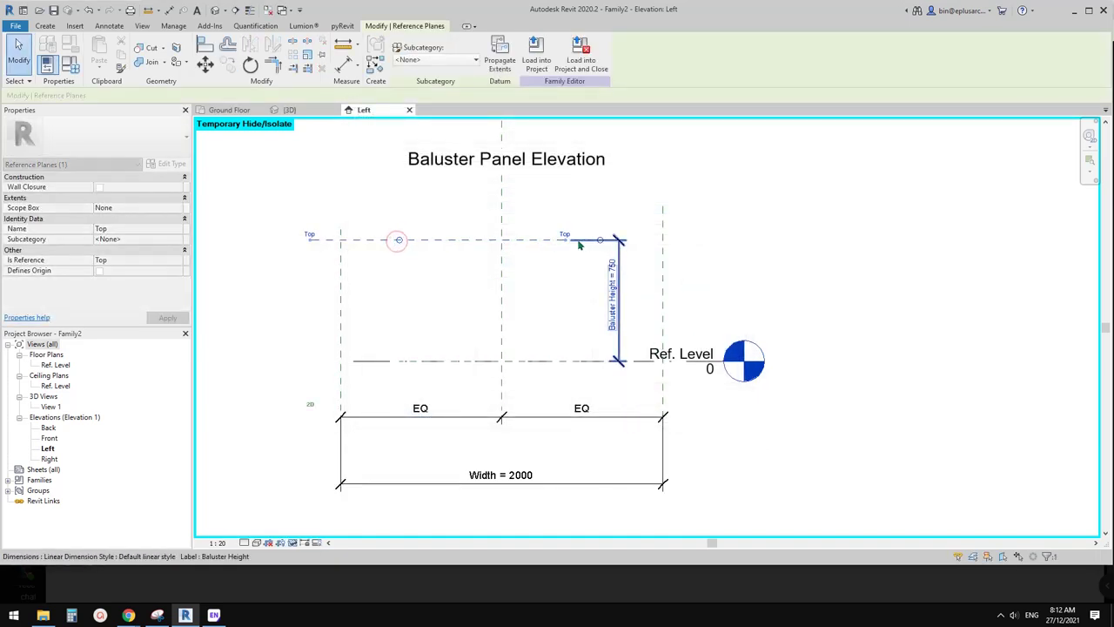
{"action": "left_click_drag", "start_coordinate": [566, 241], "coordinate": [698, 241]}
{"action": "key", "text": "Escape"}
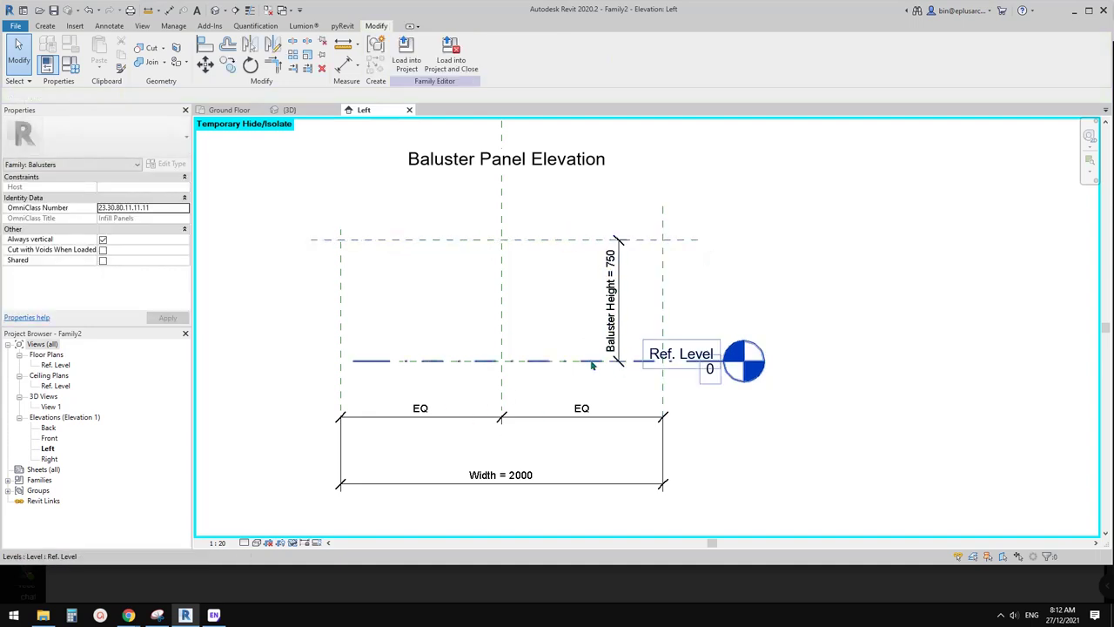
{"action": "left_click", "coordinate": [592, 364]}
{"action": "left_click_drag", "start_coordinate": [576, 361], "coordinate": [734, 360]}
{"action": "middle_click_drag", "start_coordinate": [798, 450], "coordinate": [789, 447]}
{"action": "key", "text": "Escape"}
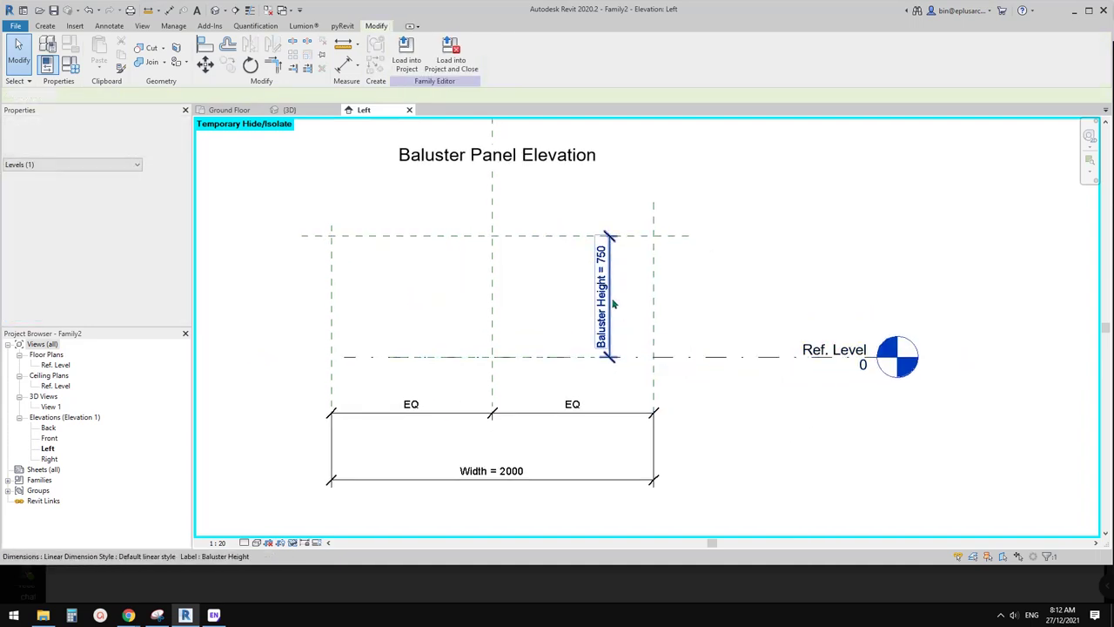
Move the Baluster Height dimension outside the panel and extend the base reference plane past both sides of the panel
{"action": "left_click_drag", "start_coordinate": [613, 303], "coordinate": [746, 305]}
{"action": "left_click", "coordinate": [589, 456]}
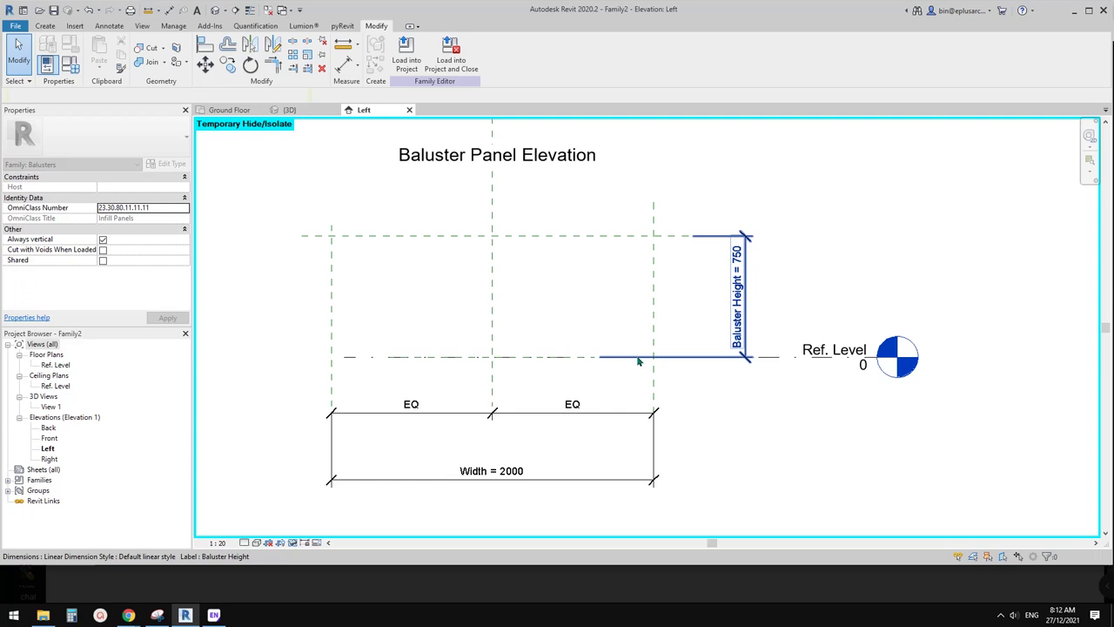
{"action": "key", "text": "Tab"}
{"action": "left_click", "coordinate": [567, 358]}
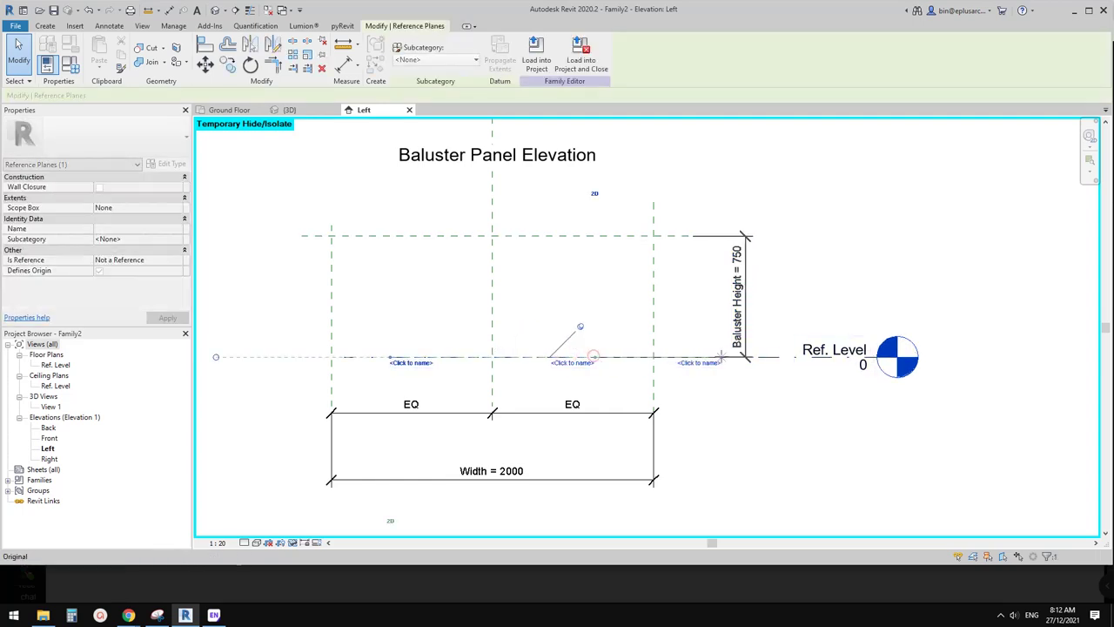
{"action": "left_click_drag", "start_coordinate": [722, 357], "coordinate": [722, 357]}
{"action": "left_click_drag", "start_coordinate": [390, 357], "coordinate": [301, 357]}
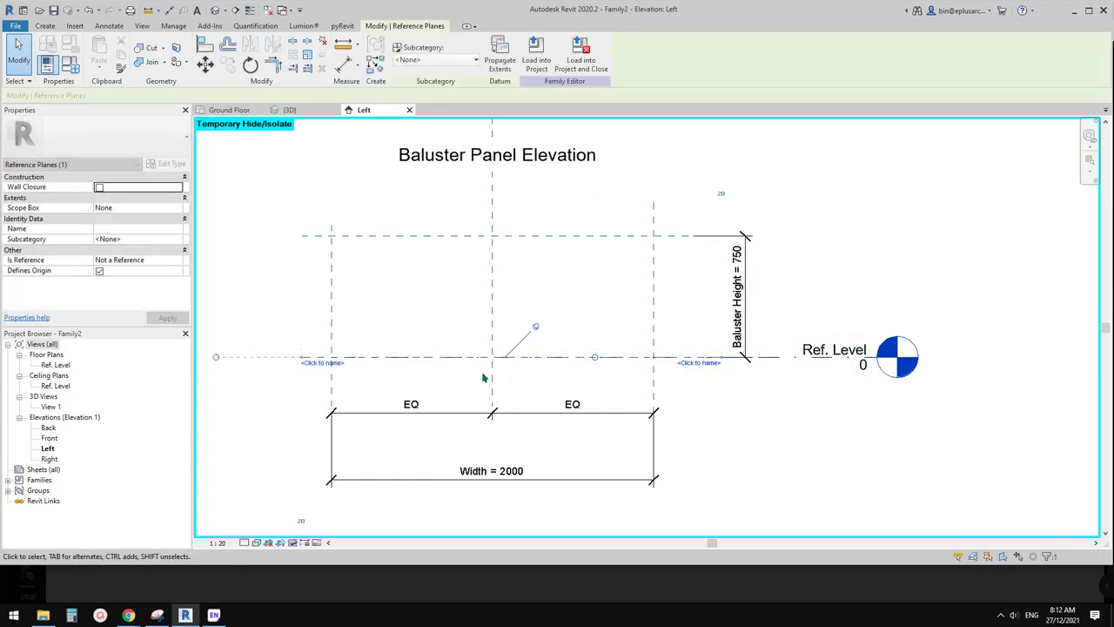
{"action": "left_click", "coordinate": [629, 442]}
{"action": "middle_click_drag", "start_coordinate": [629, 442], "coordinate": [628, 408]}
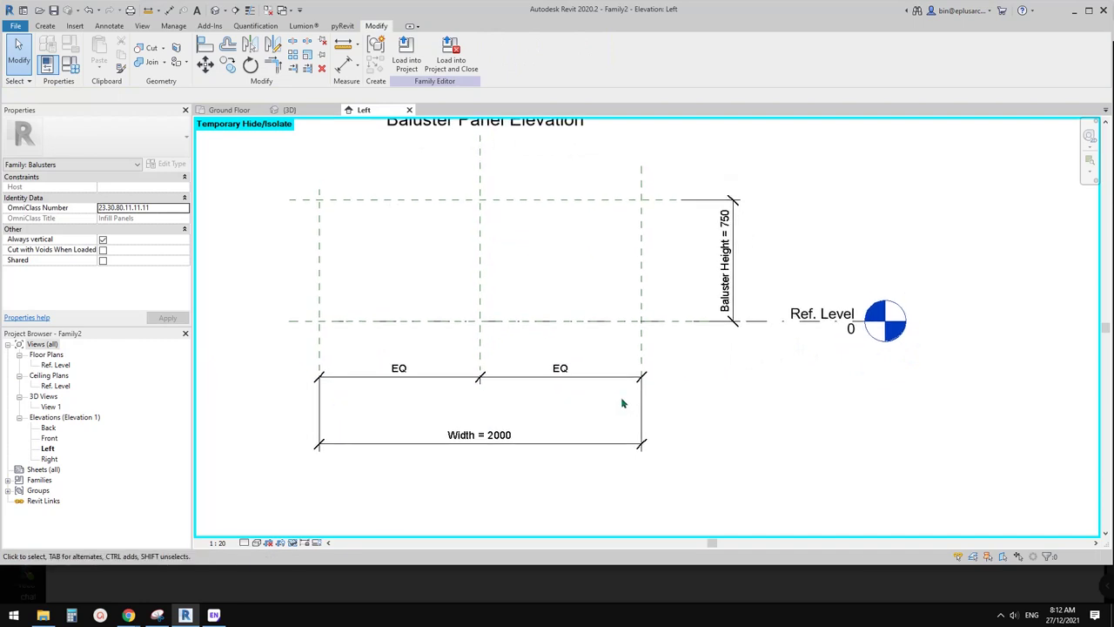
{"action": "scroll", "coordinate": [622, 403], "scroll_direction": "up", "scroll_amount": 2}
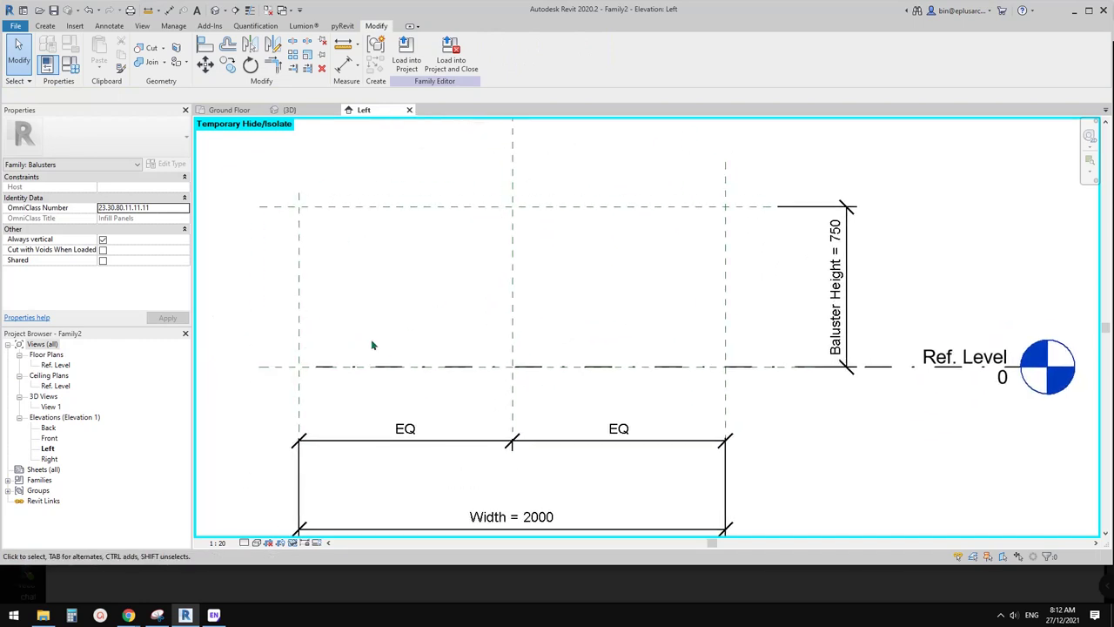
{"action": "middle_click_drag", "start_coordinate": [376, 334], "coordinate": [378, 328]}
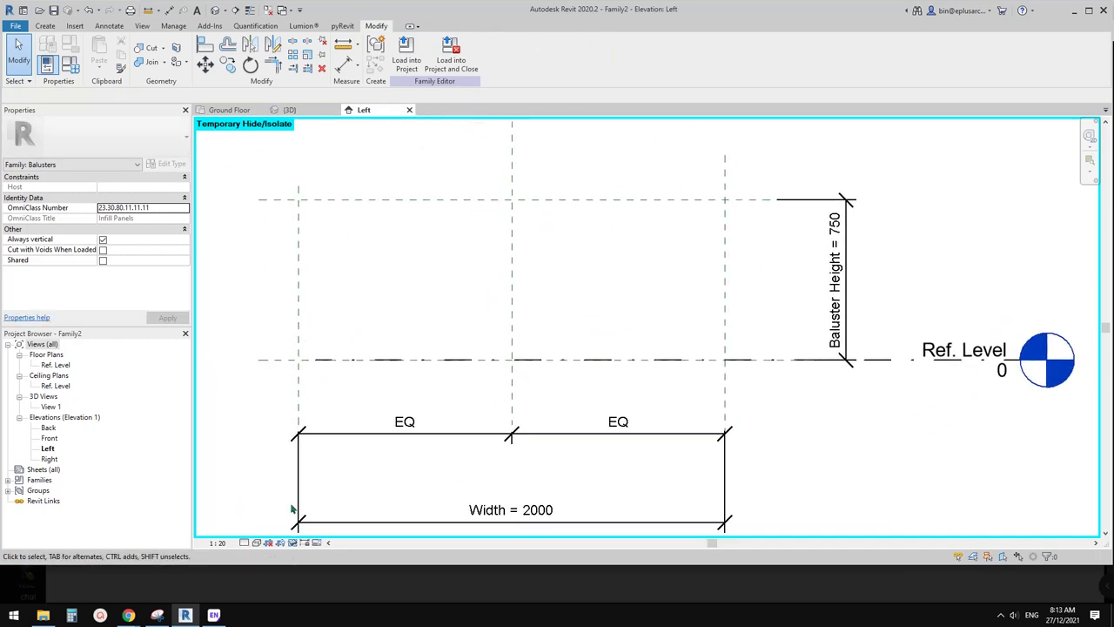
Switch to Chrome to check the panel layout in the railing photo again, and return to the Revit family
{"action": "mouse_move", "coordinate": [128, 615]}
{"action": "left_click", "coordinate": [195, 584]}
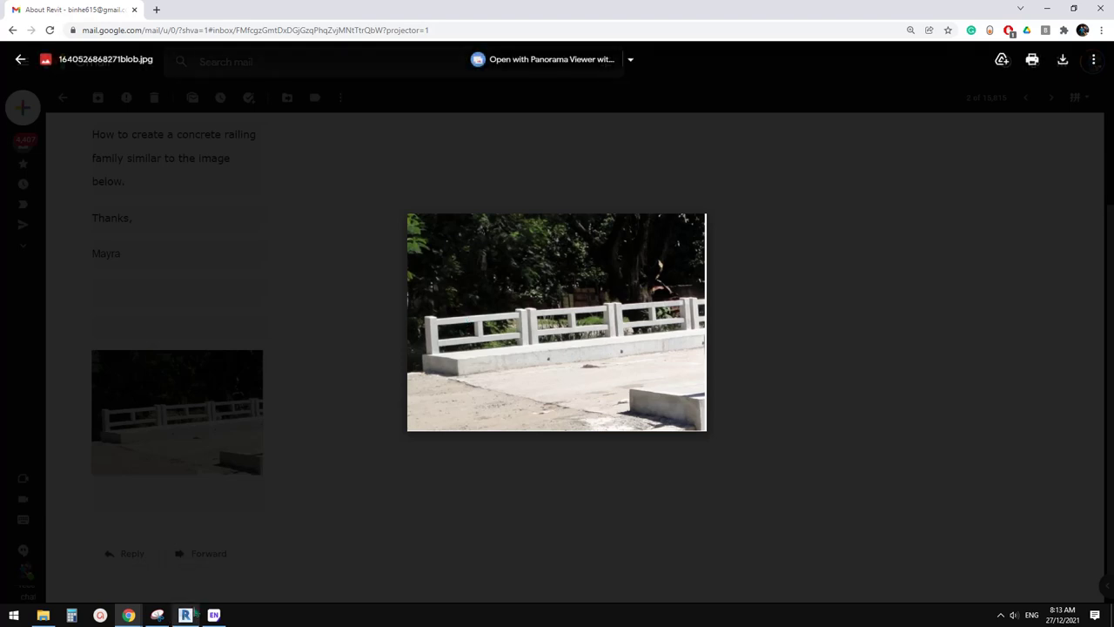
{"action": "left_click", "coordinate": [185, 615]}
{"action": "left_click", "coordinate": [46, 26]}
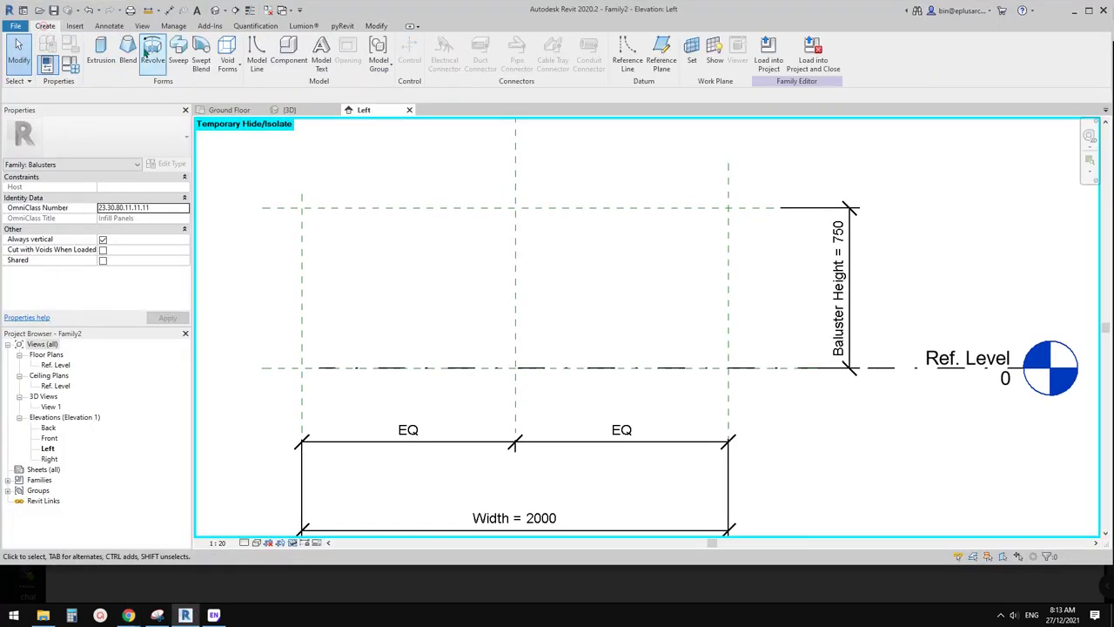
{"action": "left_click", "coordinate": [178, 54]}
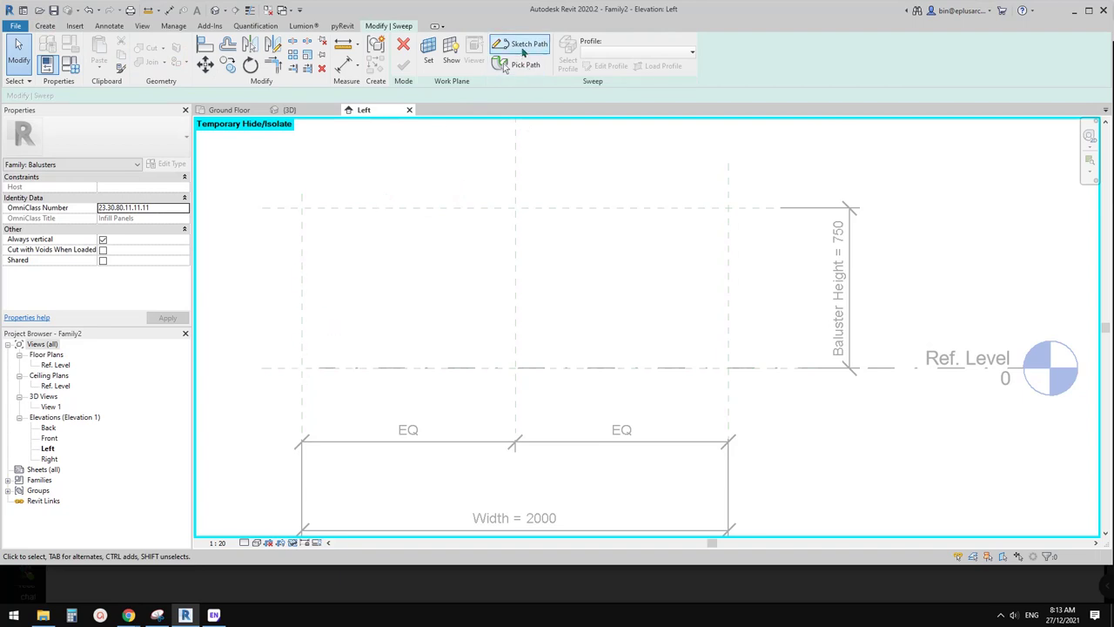
{"action": "left_click", "coordinate": [526, 49]}
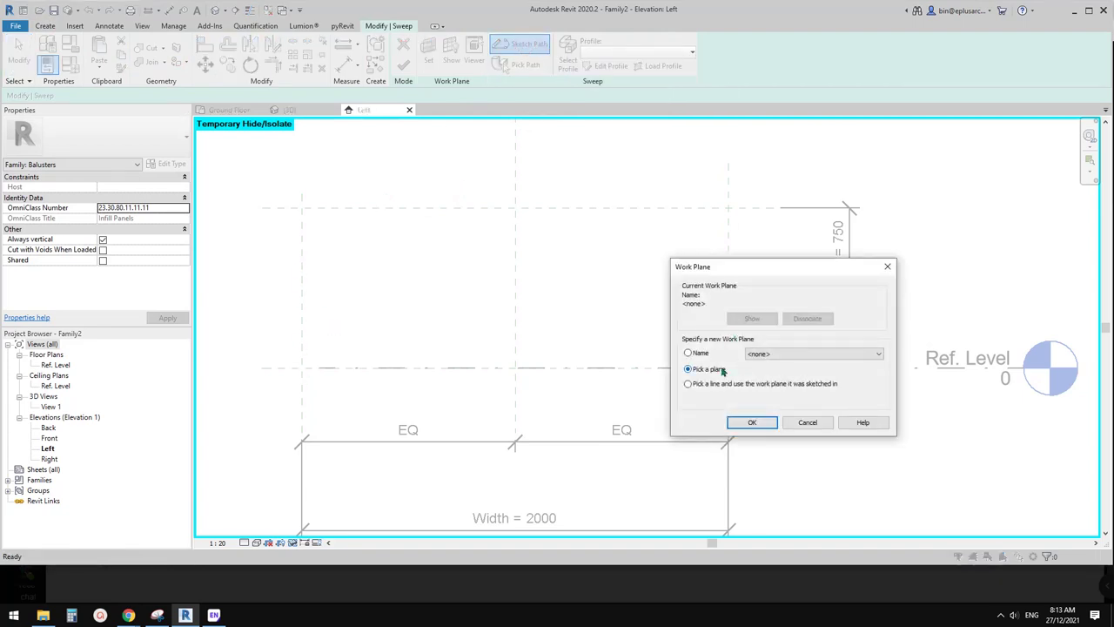
{"action": "left_click", "coordinate": [802, 423]}
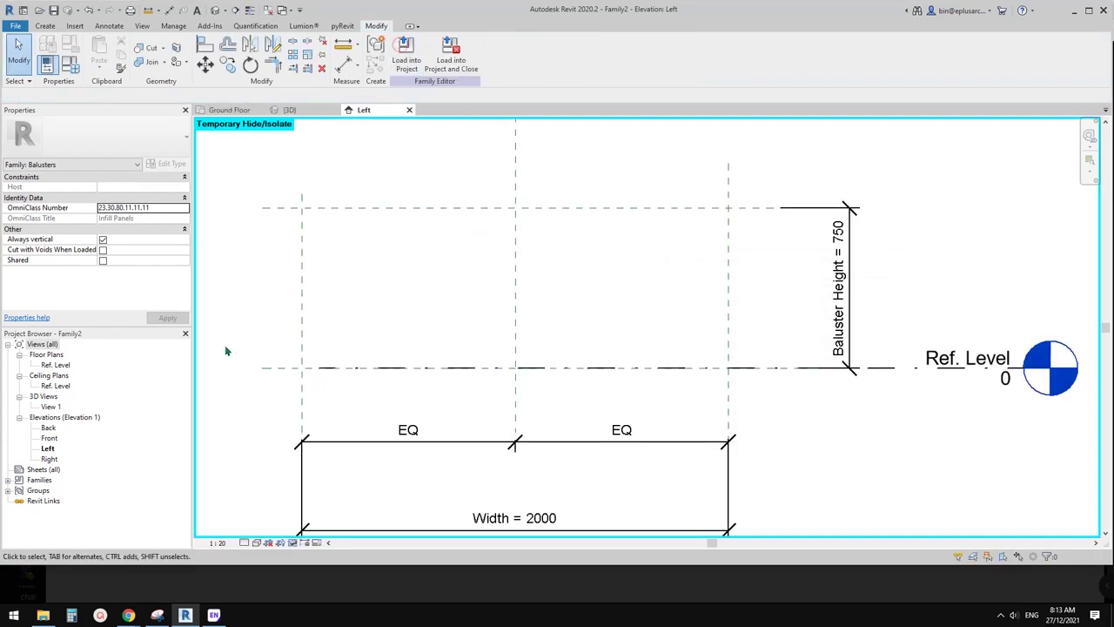
Open the Ref. Level floor plan and start a sweep with a sketched path
{"action": "double_click", "coordinate": [55, 366]}
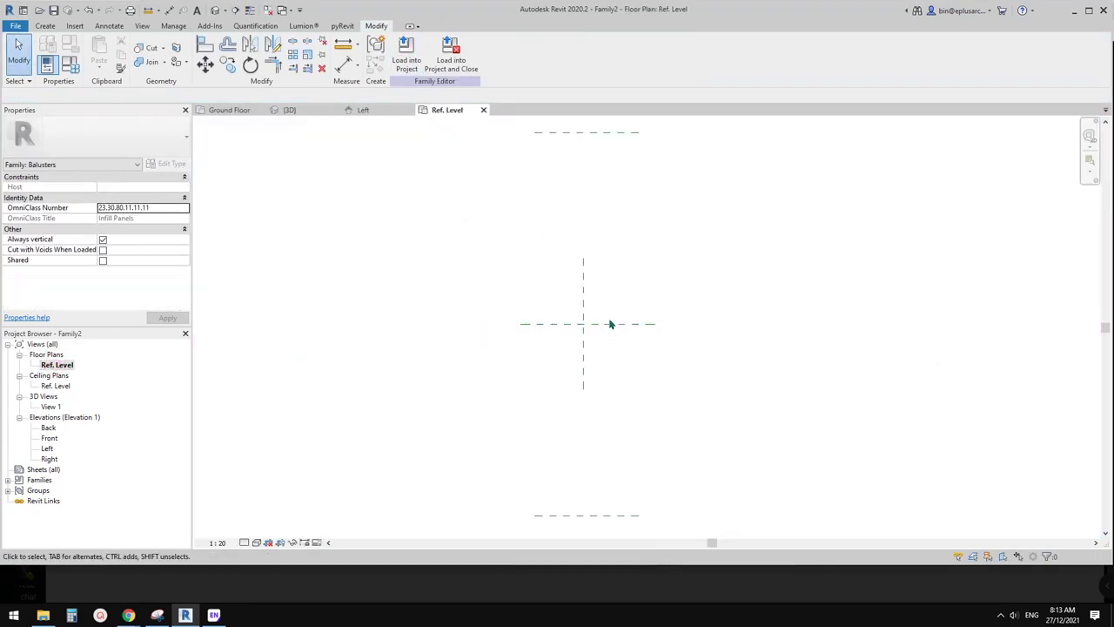
{"action": "scroll", "coordinate": [550, 331], "scroll_direction": "down", "scroll_amount": 1}
{"action": "left_click", "coordinate": [43, 26]}
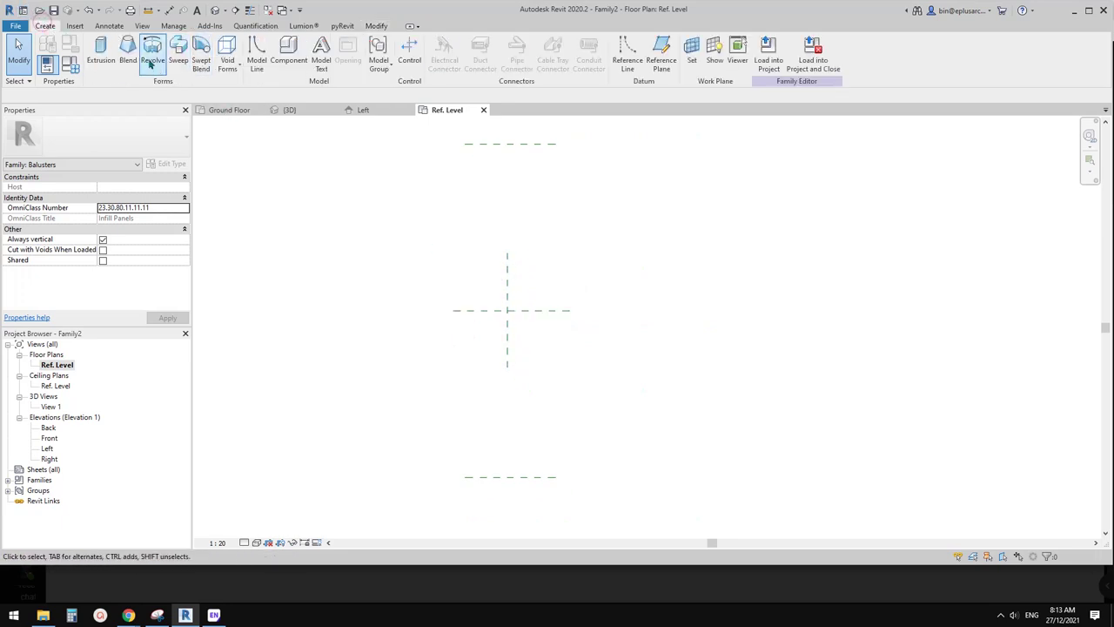
{"action": "left_click", "coordinate": [185, 50]}
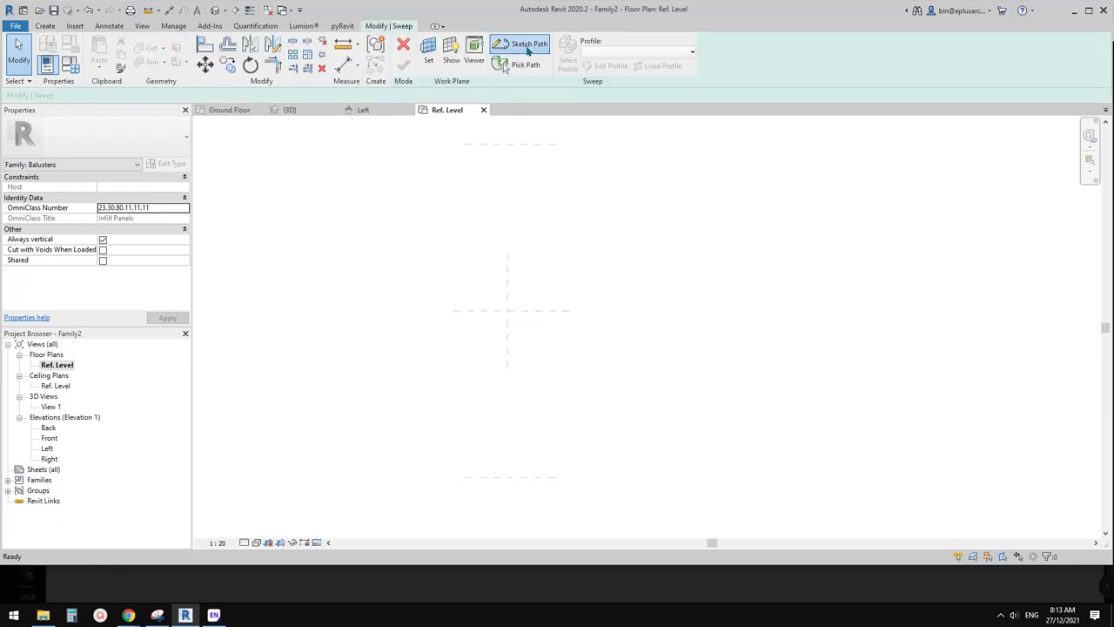
{"action": "left_click", "coordinate": [526, 44]}
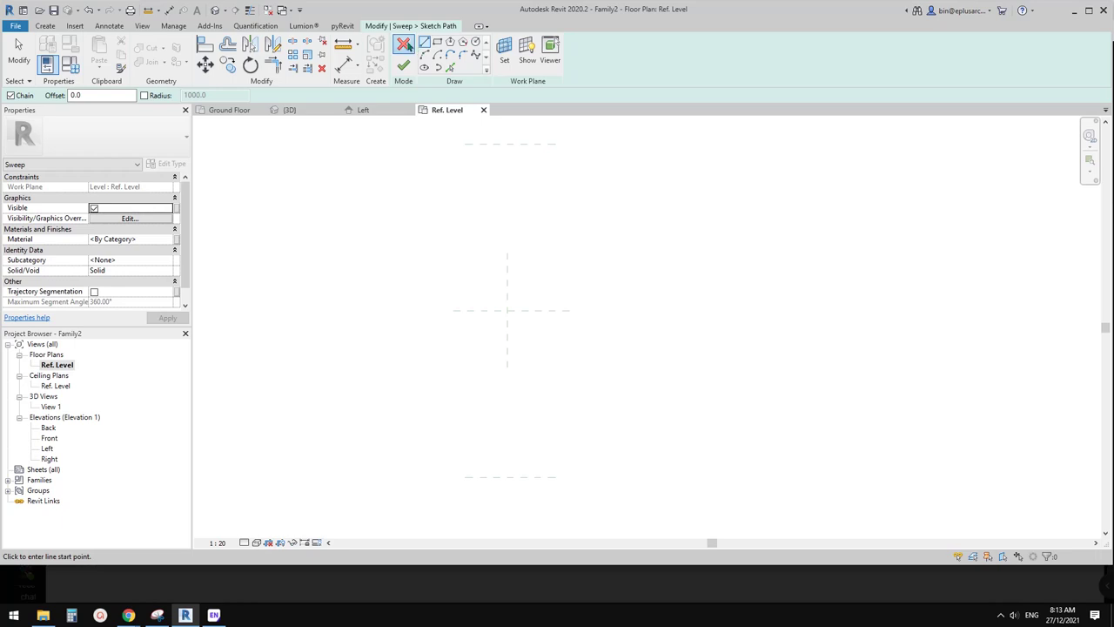
{"action": "left_click", "coordinate": [403, 46]}
{"action": "left_click", "coordinate": [524, 44]}
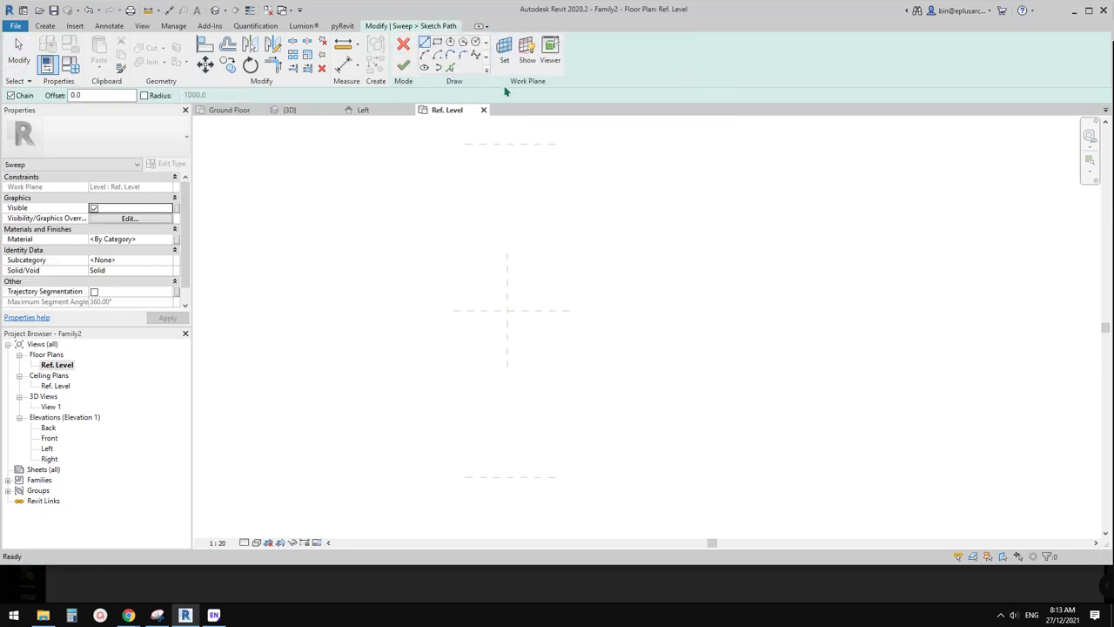
Pick the Center (Left/Right) reference plane as the path's work plane and continue the sketch in the Left elevation
{"action": "left_click", "coordinate": [504, 50]}
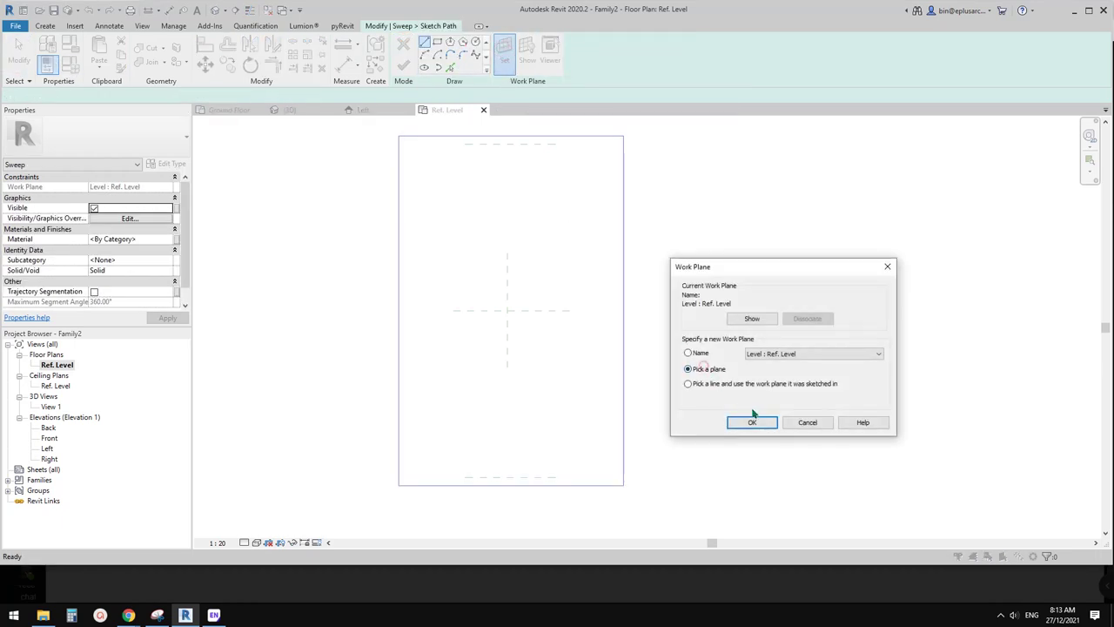
{"action": "left_click", "coordinate": [754, 420]}
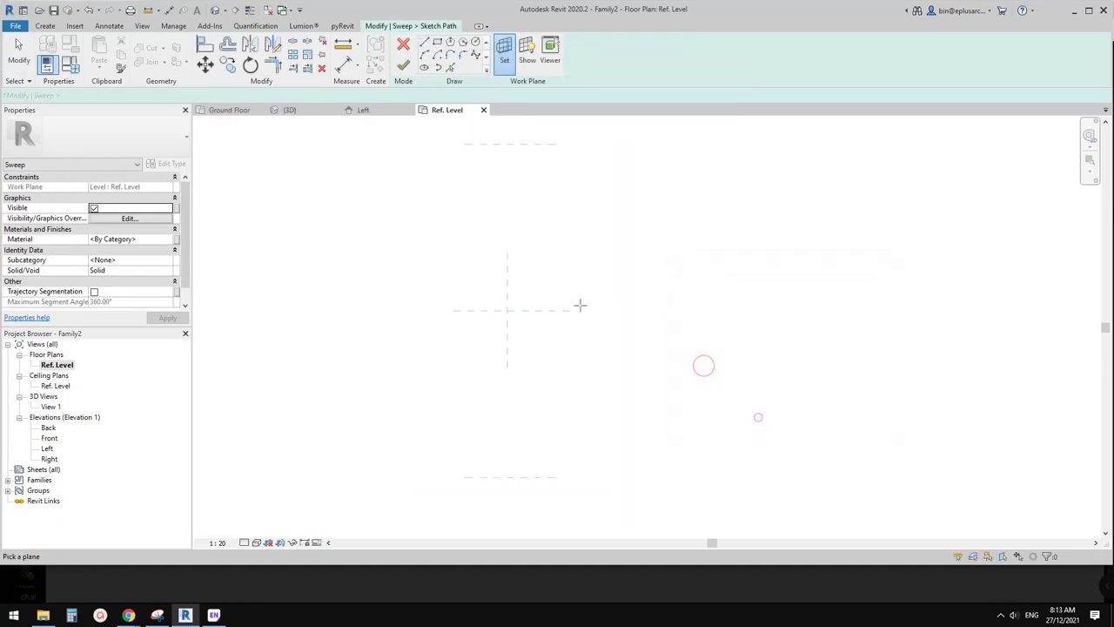
{"action": "left_click", "coordinate": [507, 282]}
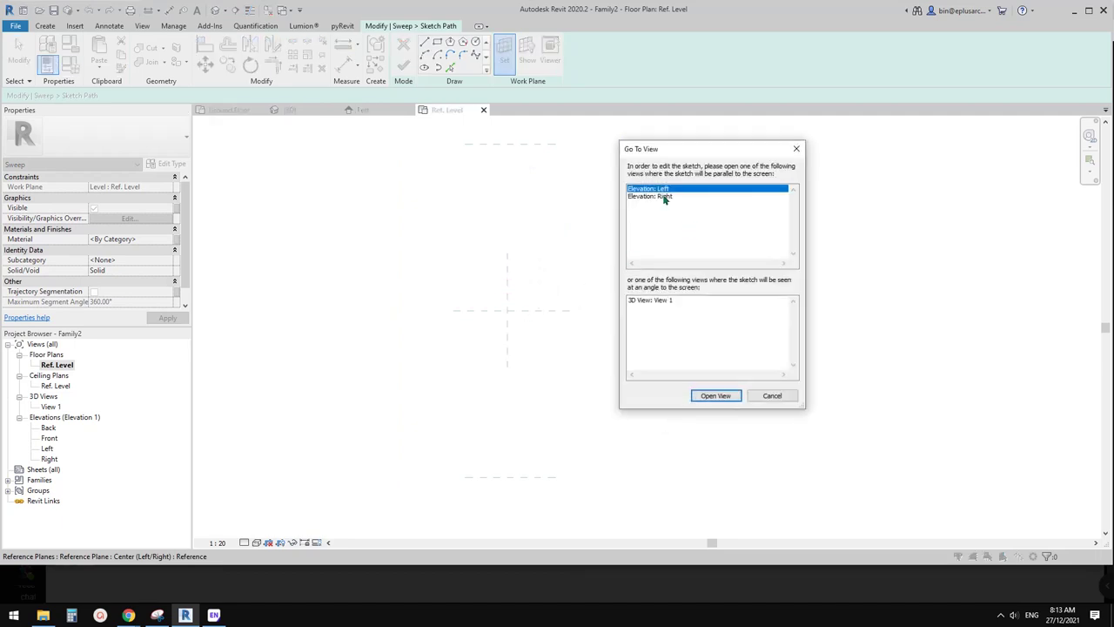
{"action": "left_click", "coordinate": [716, 395]}
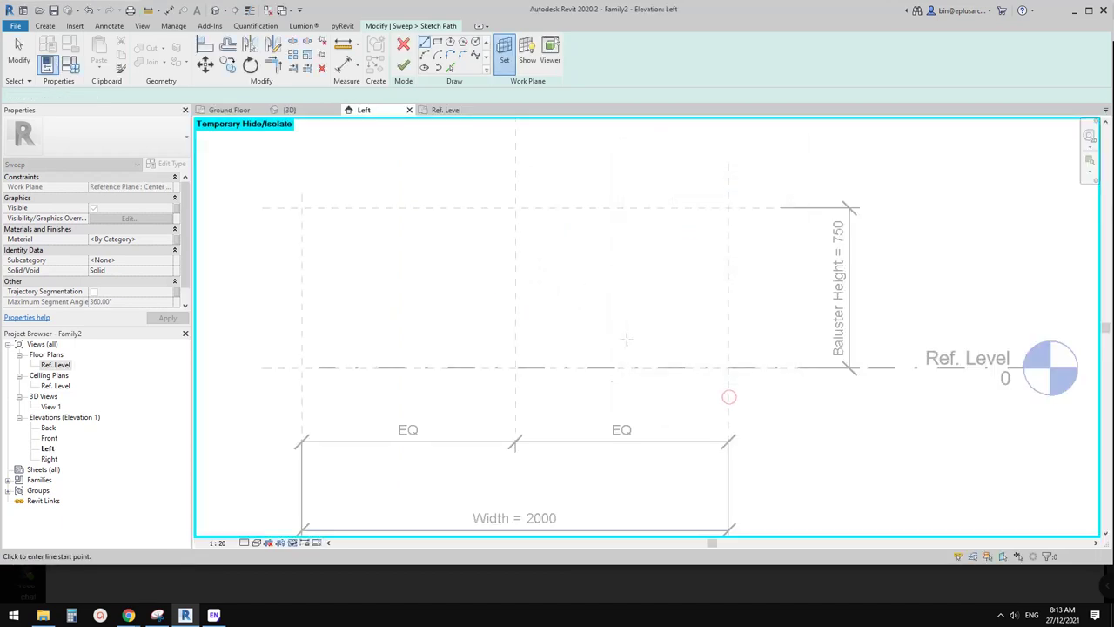
Create the sweep path line by picking the panel's back reference plane with Lock enabled
{"action": "scroll", "coordinate": [434, 306], "scroll_direction": "up", "scroll_amount": 3}
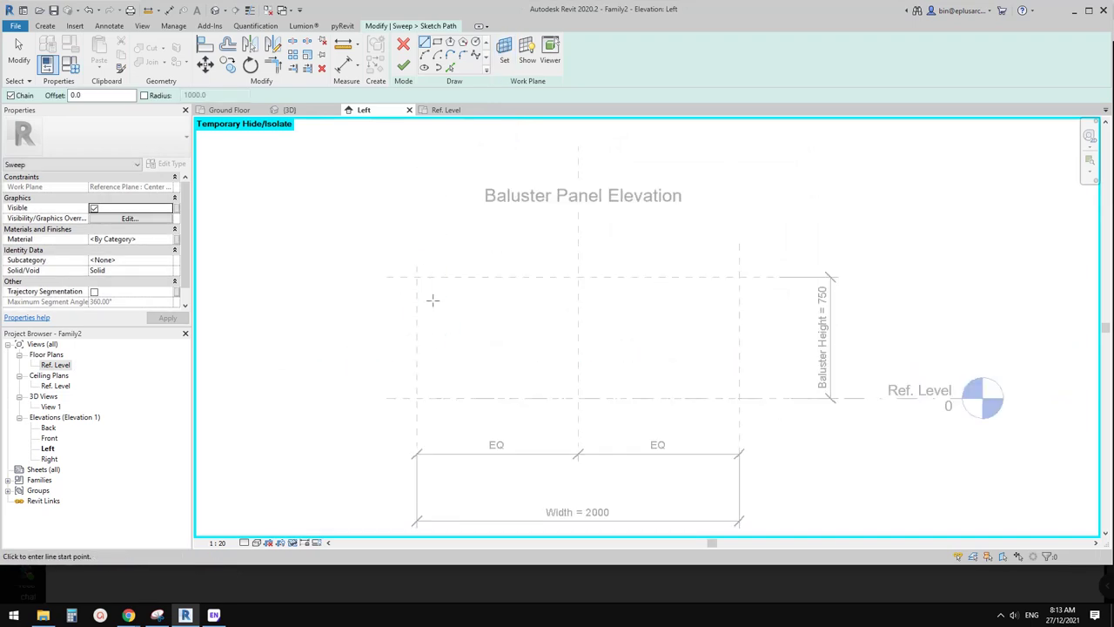
{"action": "middle_click_drag", "start_coordinate": [614, 313], "coordinate": [615, 284]}
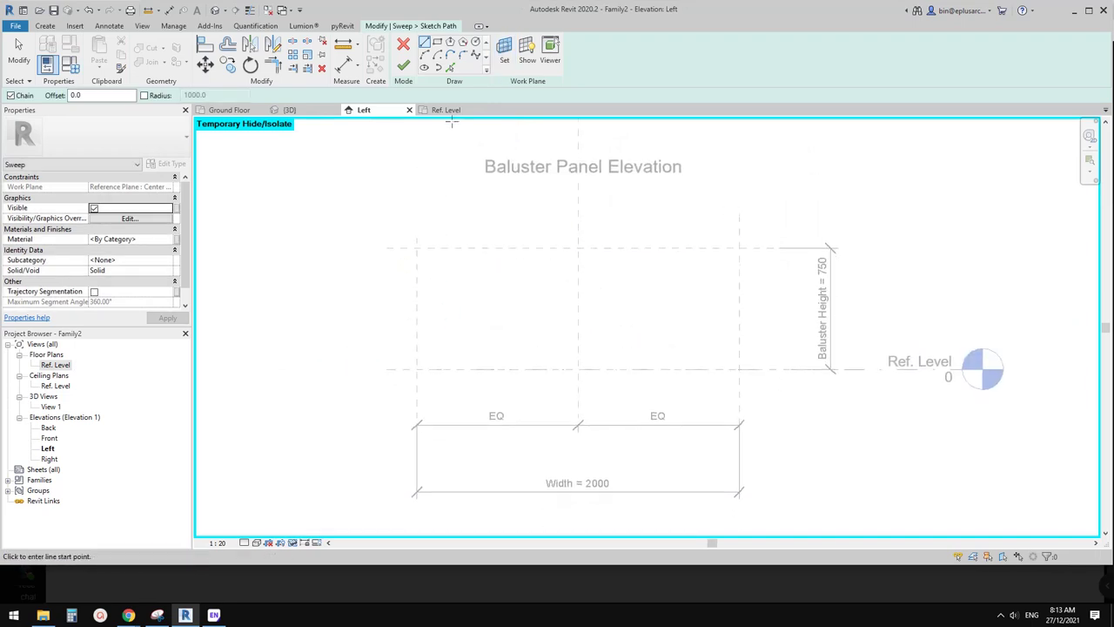
{"action": "left_click", "coordinate": [450, 68]}
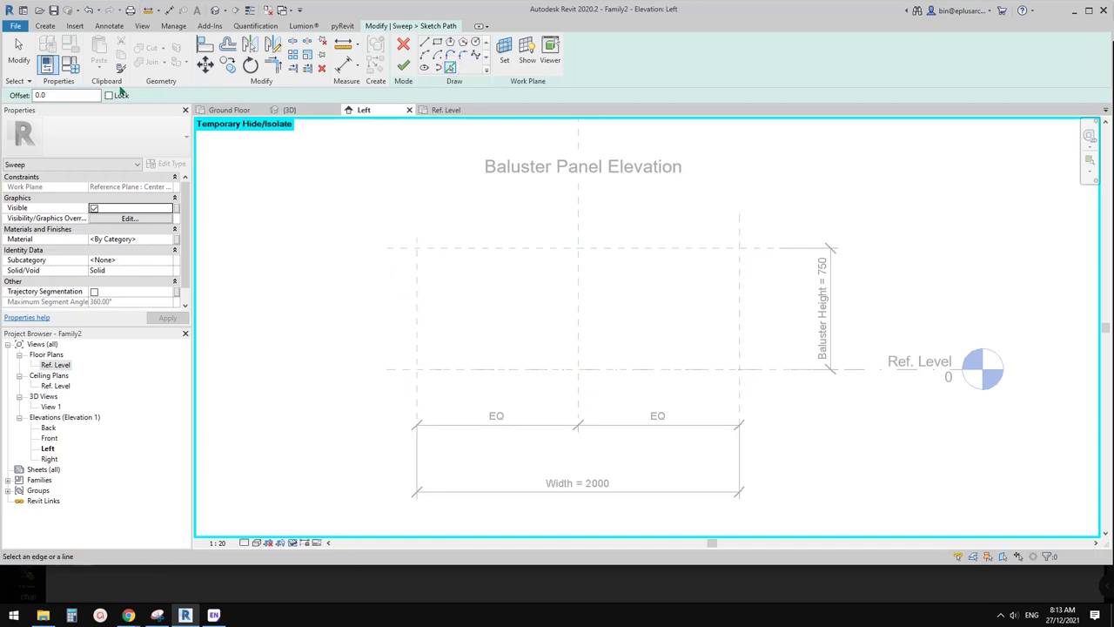
{"action": "left_click", "coordinate": [417, 302]}
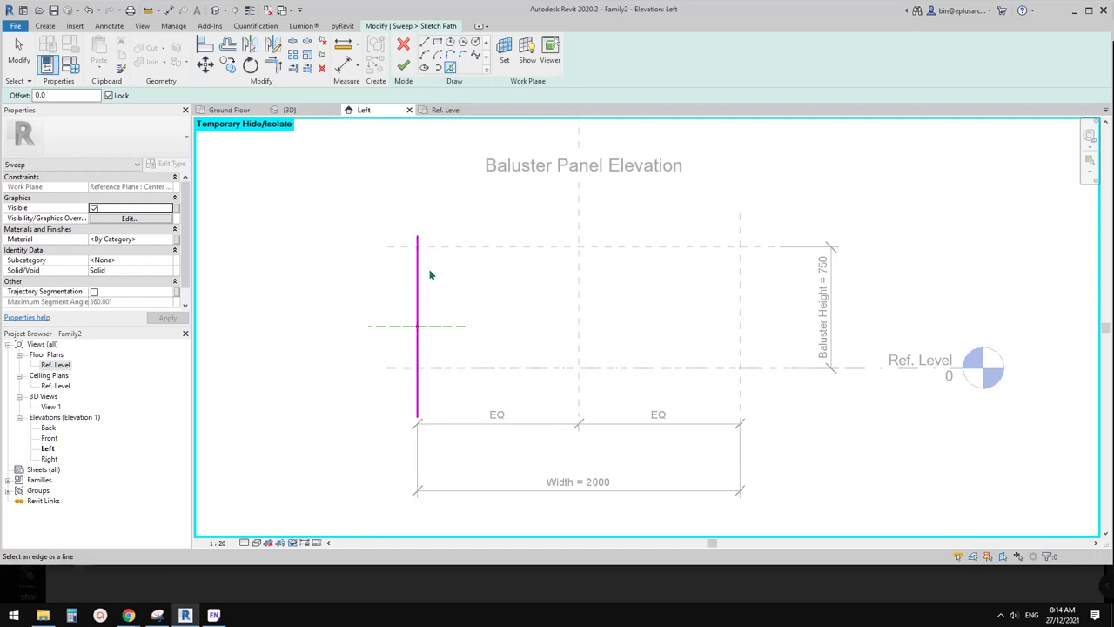
Align the upper end of the path line to the Top reference plane and lock it
{"action": "scroll", "coordinate": [425, 252], "scroll_direction": "up", "scroll_amount": 1}
{"action": "scroll", "coordinate": [432, 303], "scroll_direction": "up", "scroll_amount": 1}
{"action": "key", "text": "a"}
{"action": "key", "text": "l"}
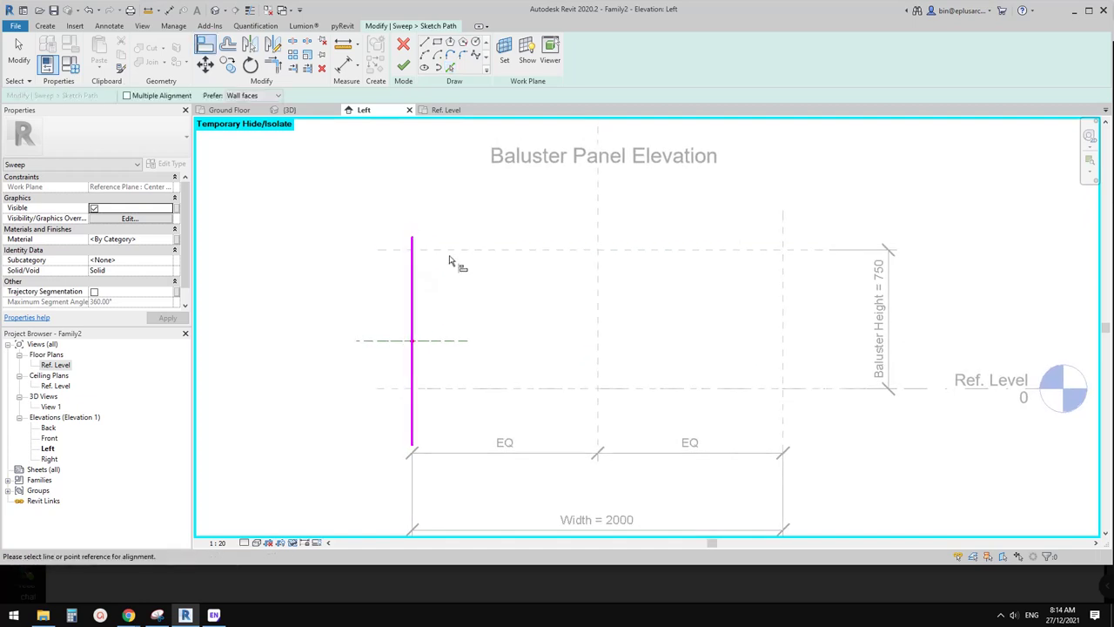
{"action": "left_click", "coordinate": [436, 251]}
{"action": "left_click", "coordinate": [413, 241]}
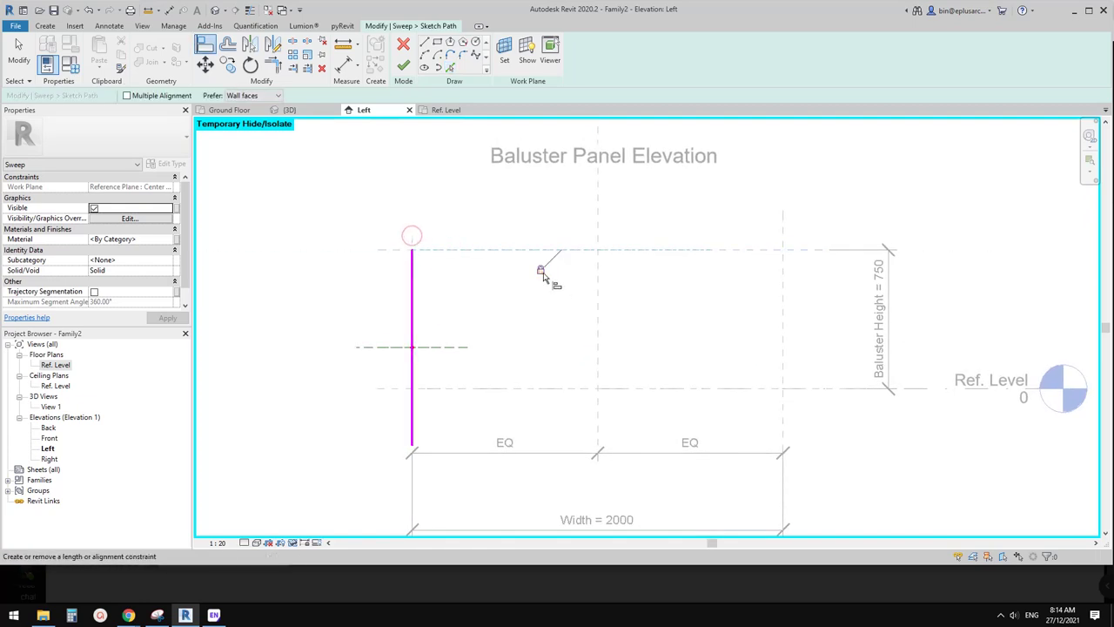
{"action": "left_click", "coordinate": [540, 269]}
Align the lower end of the path line to the base plane at Ref. Level, lock it, and finish the path
{"action": "scroll", "coordinate": [510, 281], "scroll_direction": "down", "scroll_amount": 1}
{"action": "middle_click_drag", "start_coordinate": [467, 393], "coordinate": [470, 343]}
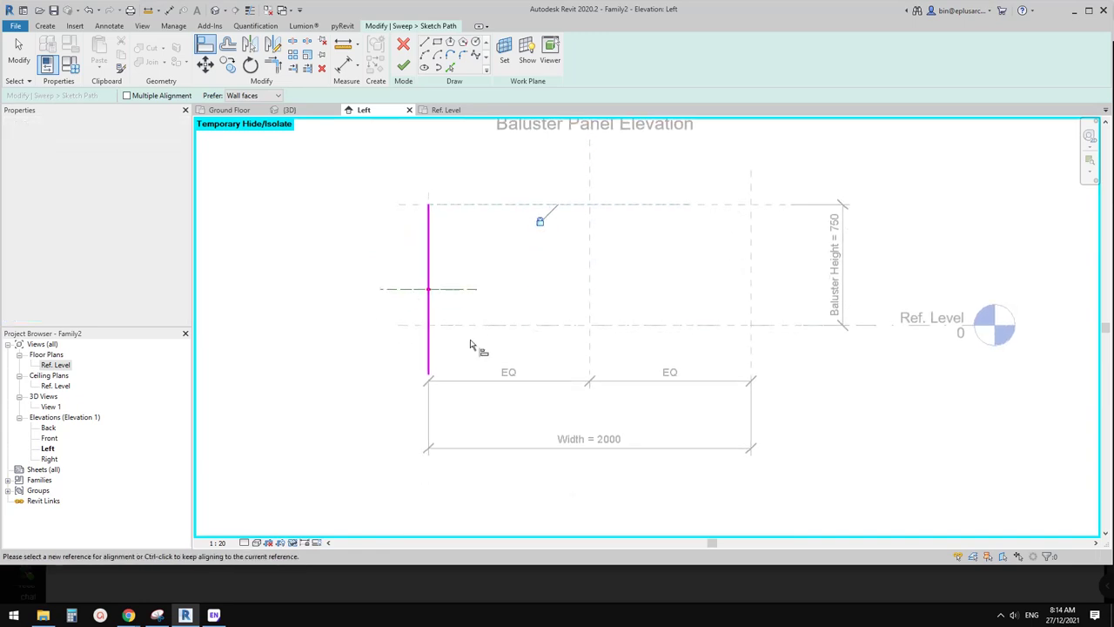
{"action": "left_click", "coordinate": [402, 327]}
{"action": "left_click", "coordinate": [429, 376]}
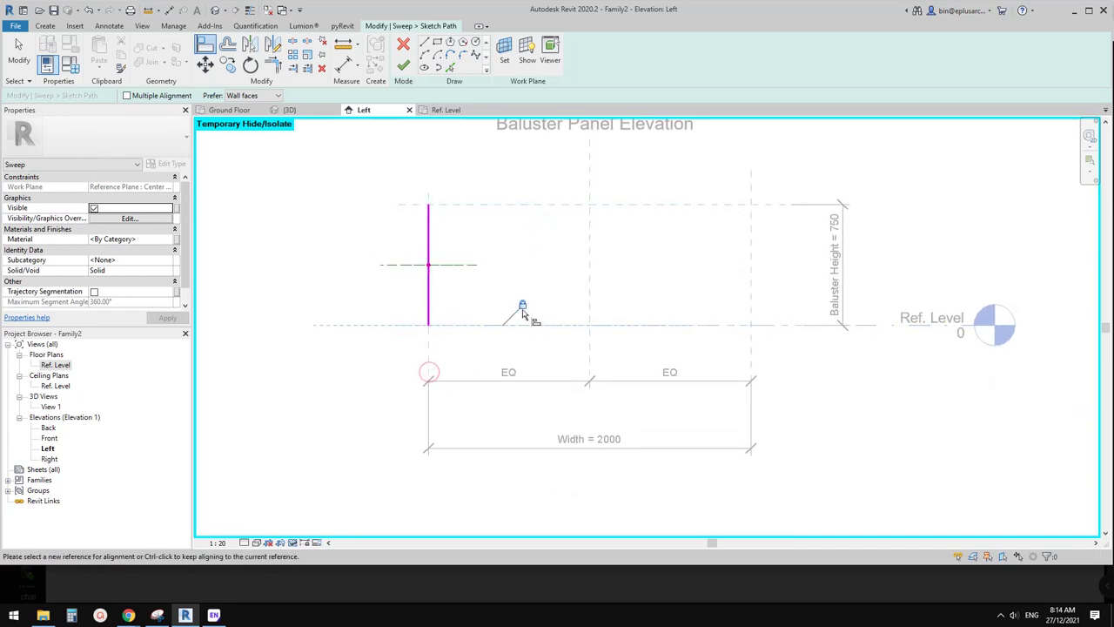
{"action": "middle_click_drag", "start_coordinate": [540, 302], "coordinate": [539, 312]}
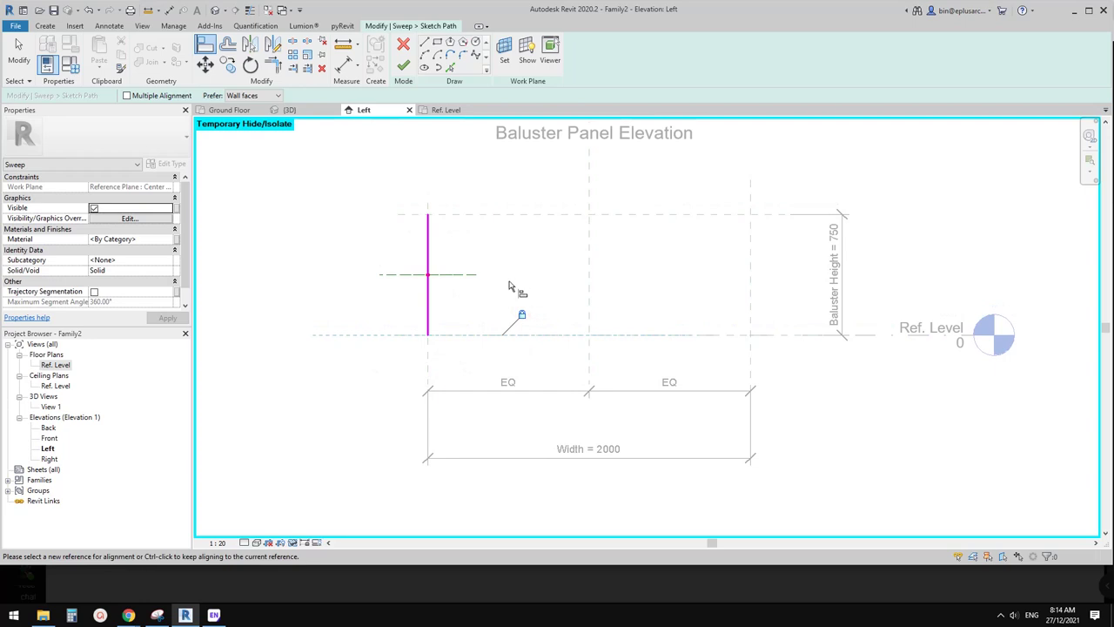
{"action": "scroll", "coordinate": [462, 208], "scroll_direction": "up", "scroll_amount": 1}
{"action": "key", "text": "Escape"}
{"action": "key", "text": "Escape"}
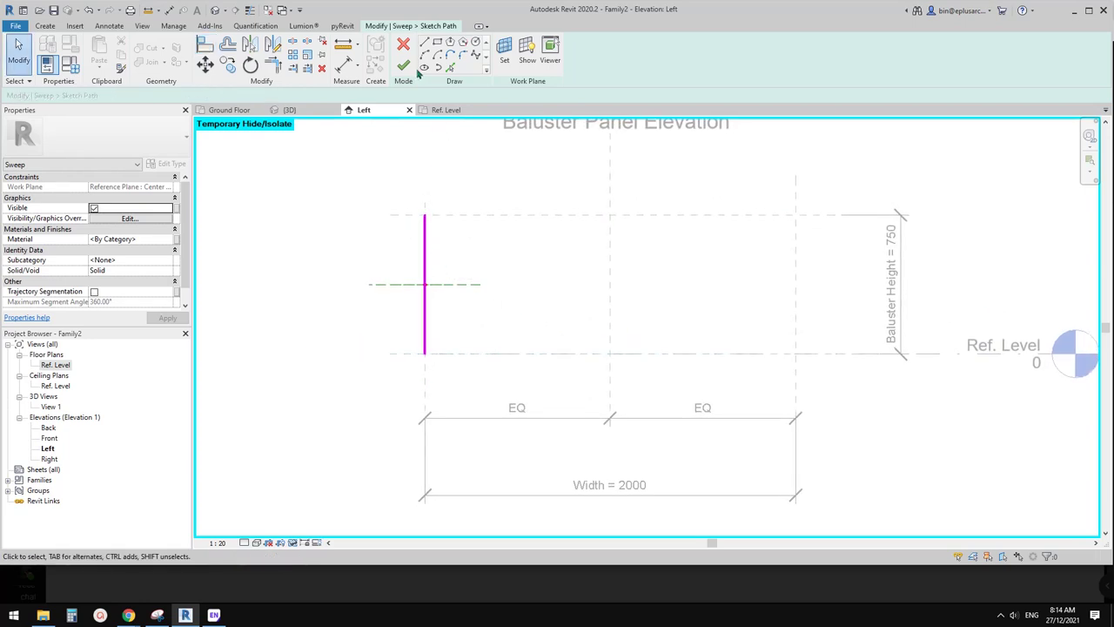
{"action": "left_click", "coordinate": [403, 66]}
Edit the sweep's profile in the Ref. Level floor plan and choose the Rectangle tool for its sketch
{"action": "left_click", "coordinate": [568, 59]}
{"action": "left_click", "coordinate": [597, 66]}
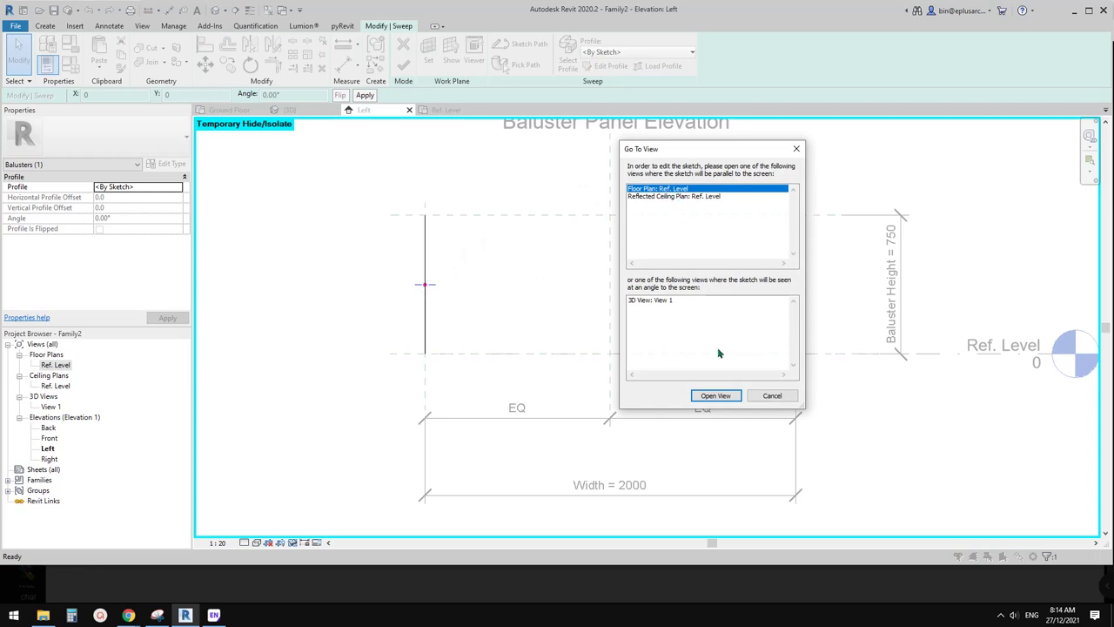
{"action": "left_click", "coordinate": [716, 395]}
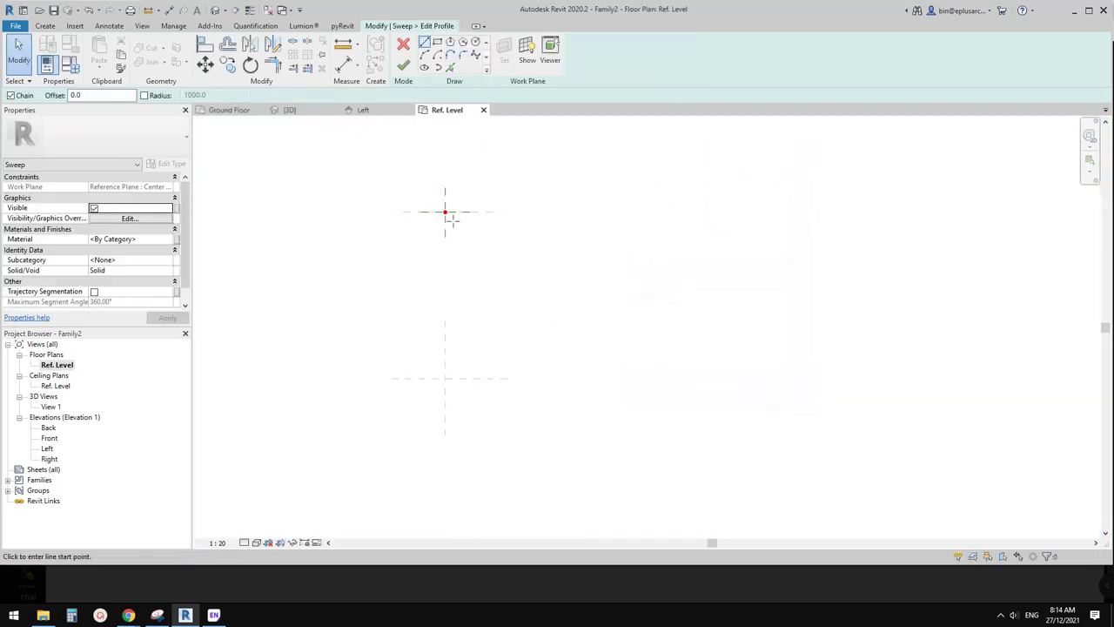
{"action": "scroll", "coordinate": [445, 211], "scroll_direction": "up", "scroll_amount": 2}
{"action": "left_click", "coordinate": [437, 44]}
{"action": "scroll", "coordinate": [316, 480], "scroll_direction": "up", "scroll_amount": 1}
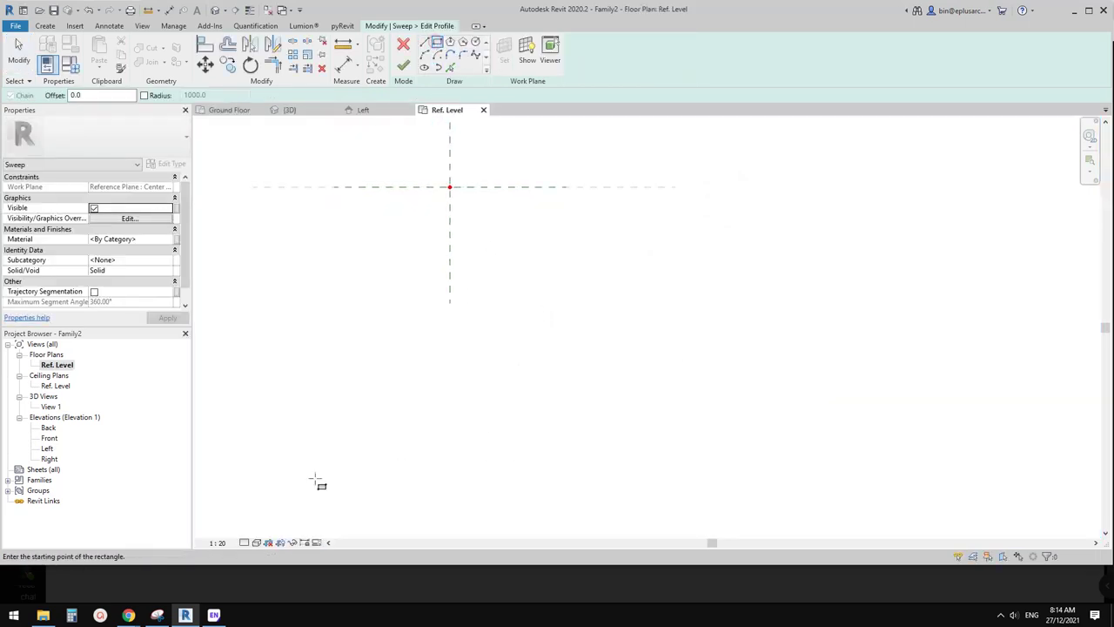
Switch to Chrome to examine the end post's shape in the railing photo, and return to the profile sketch
{"action": "mouse_move", "coordinate": [129, 615]}
{"action": "left_click", "coordinate": [198, 579]}
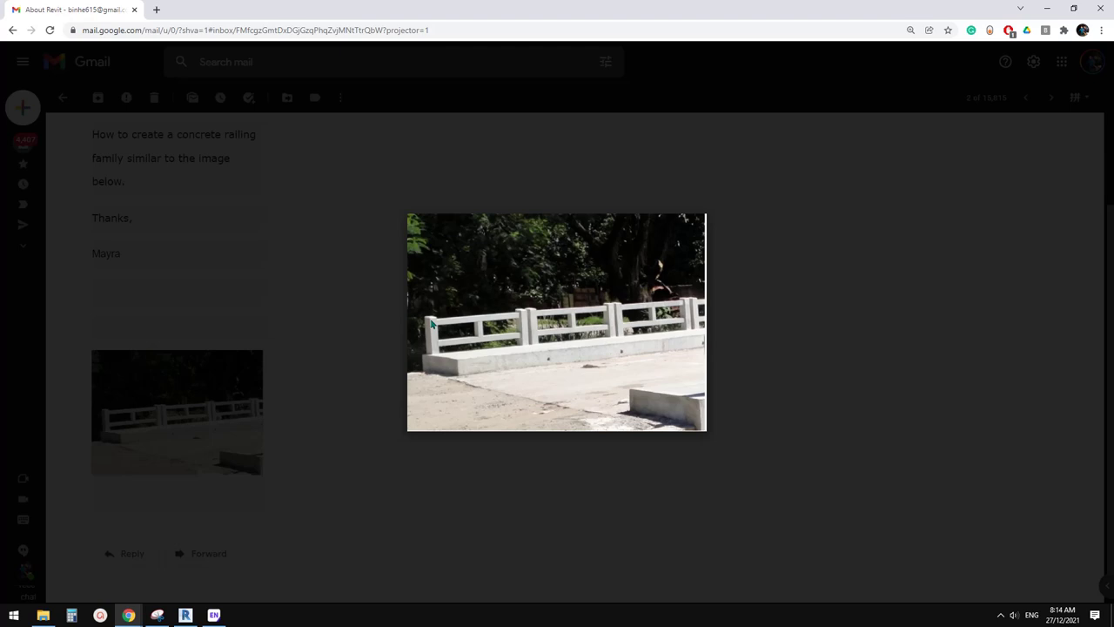
{"action": "left_click", "coordinate": [184, 614]}
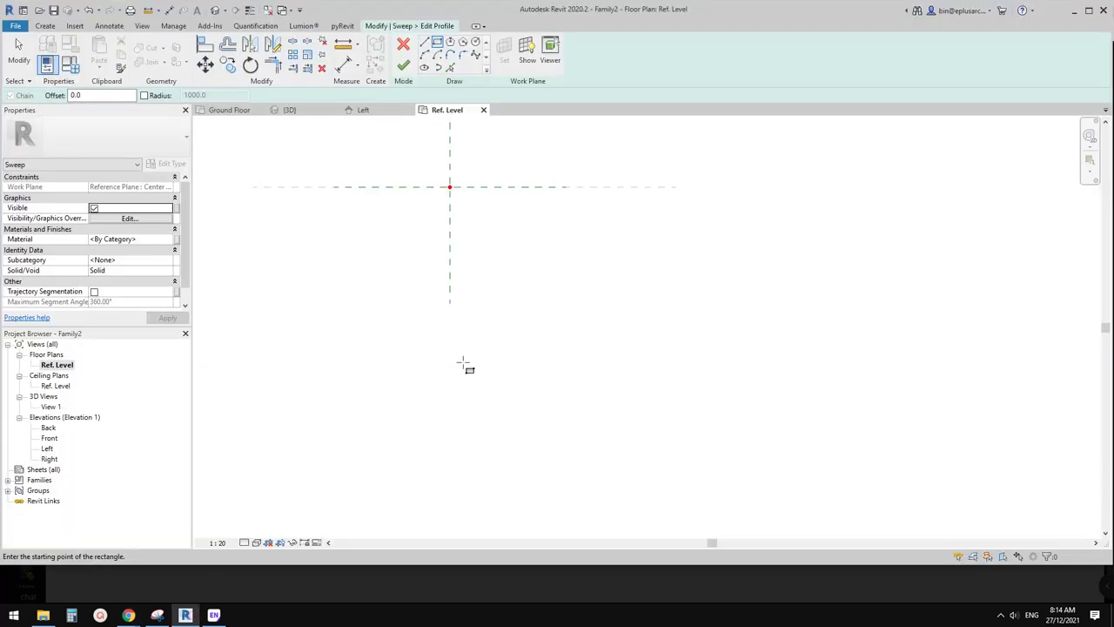
Sketch a rectangular profile about 135 mm deep just below the sweep's path point, spanning the vertical centre line
{"action": "left_click", "coordinate": [424, 294]}
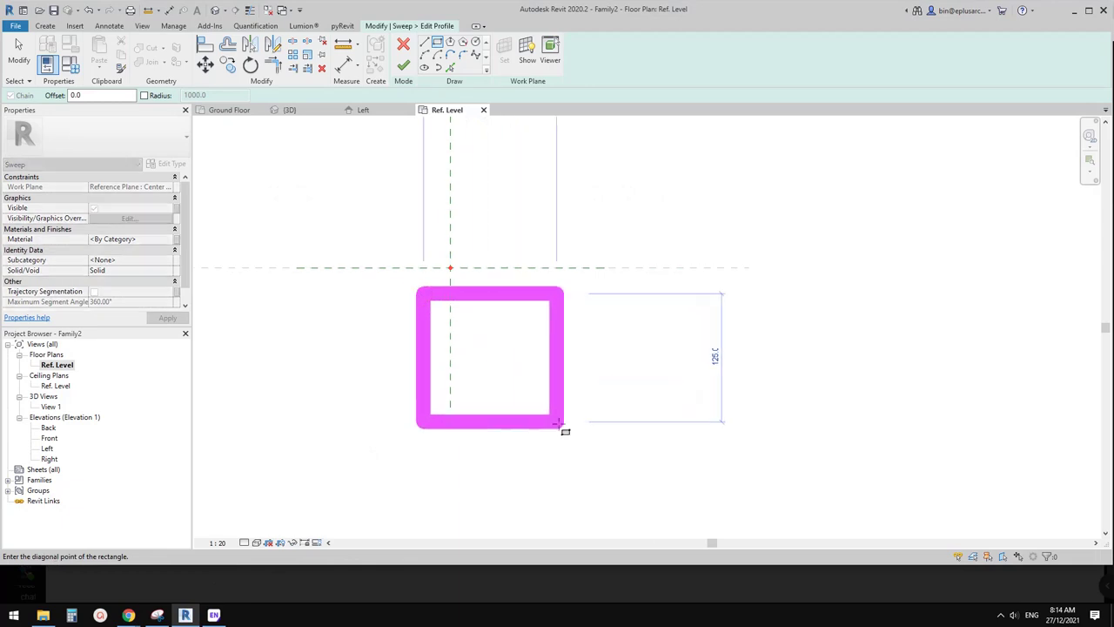
{"action": "left_click", "coordinate": [570, 435]}
{"action": "scroll", "coordinate": [571, 435], "scroll_direction": "down", "scroll_amount": 1}
{"action": "key", "text": "Escape"}
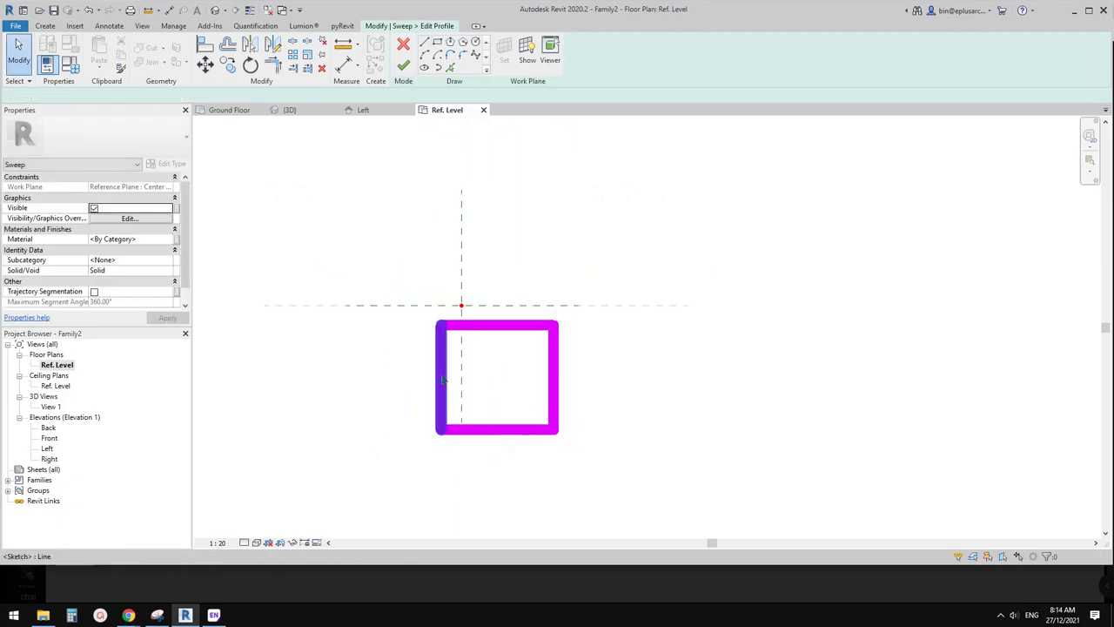
Set both the width and the height of the sketched profile rectangle to 150 mm
{"action": "left_click", "coordinate": [462, 350]}
{"action": "left_click", "coordinate": [496, 297]}
{"action": "type", "text": "150"}
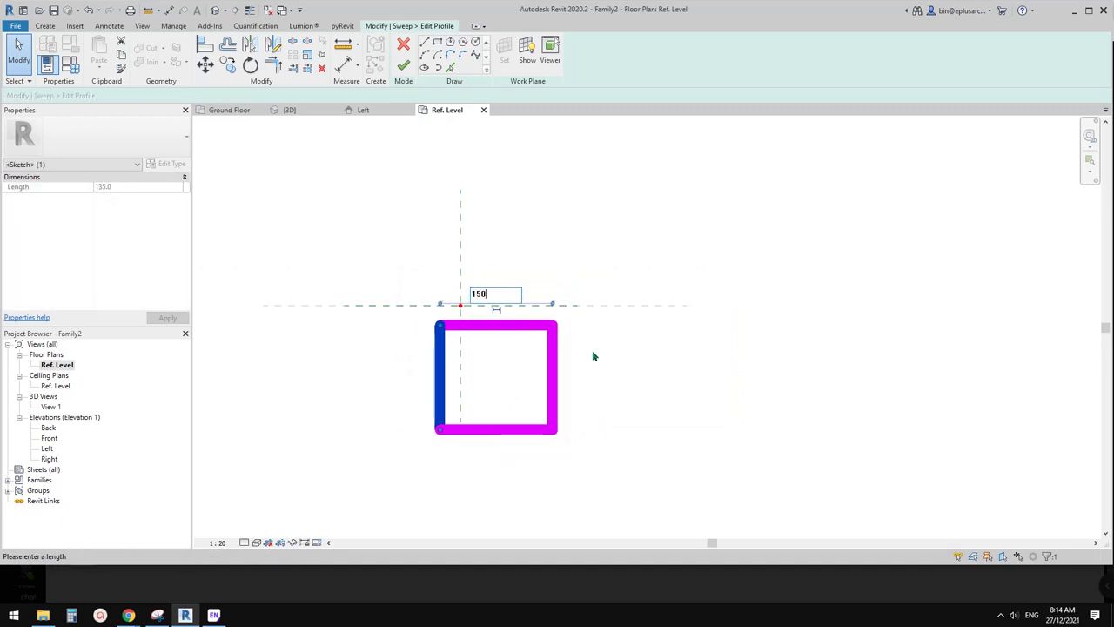
{"action": "key", "text": "Return"}
{"action": "left_click", "coordinate": [498, 429]}
{"action": "left_click", "coordinate": [407, 376]}
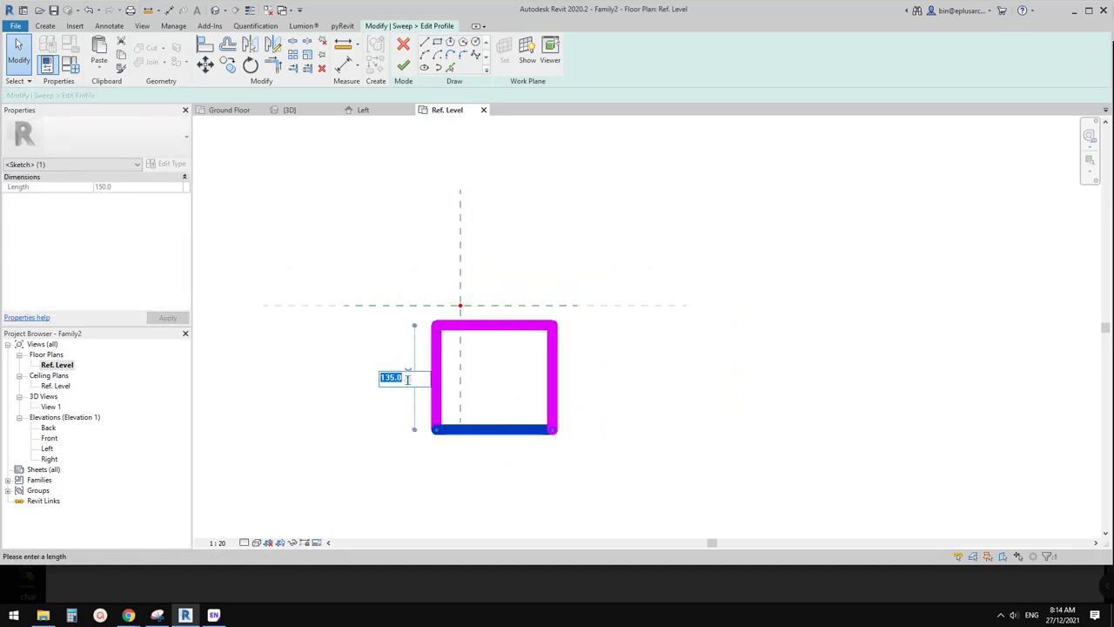
{"action": "type", "text": "150"}
{"action": "key", "text": "Return"}
{"action": "key", "text": "Escape"}
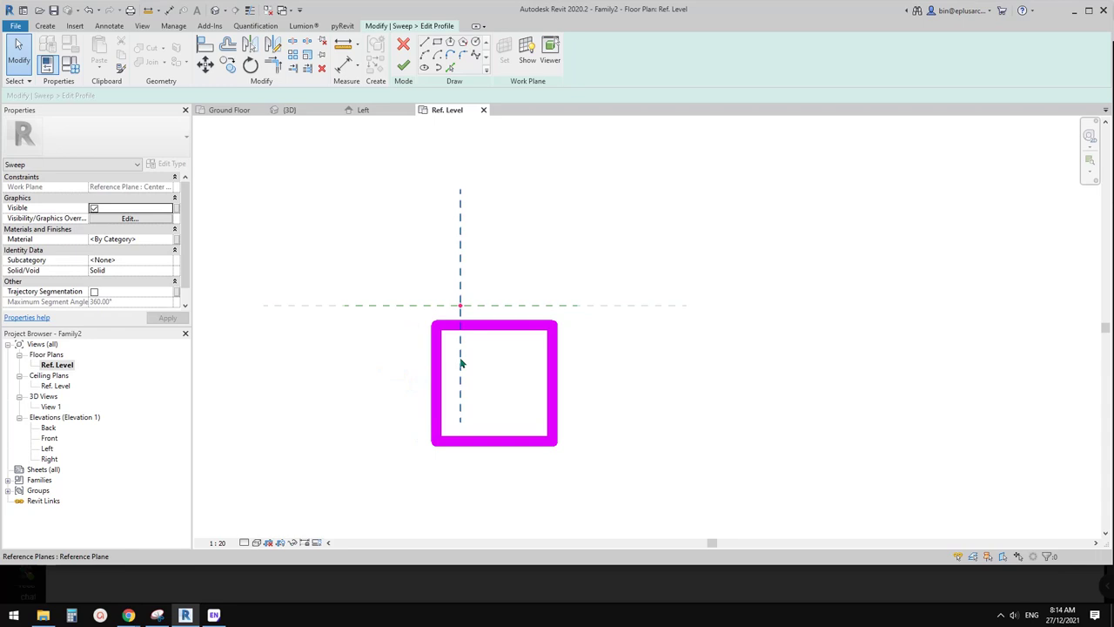
Move the whole profile square so the midpoint of its upper edge sits on the sweep's path point
{"action": "key", "text": "Tab"}
{"action": "left_click", "coordinate": [495, 327]}
{"action": "middle_click_drag", "start_coordinate": [506, 348], "coordinate": [508, 351]}
{"action": "key", "text": "m"}
{"action": "key", "text": "v"}
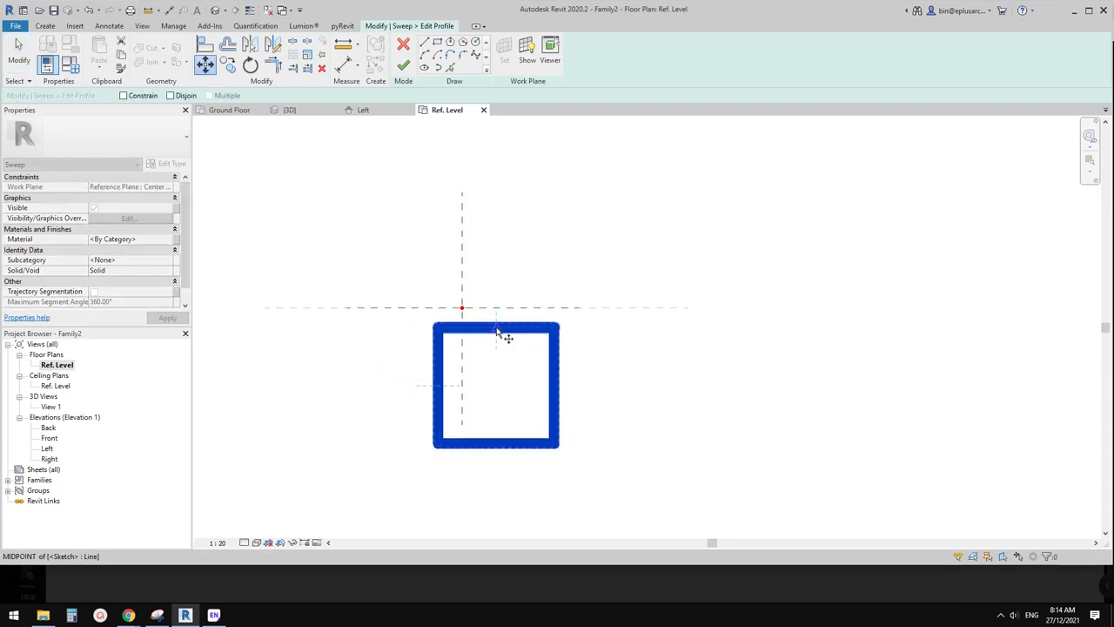
{"action": "left_click", "coordinate": [495, 327]}
{"action": "left_click", "coordinate": [462, 308]}
{"action": "scroll", "coordinate": [506, 333], "scroll_direction": "down", "scroll_amount": 2}
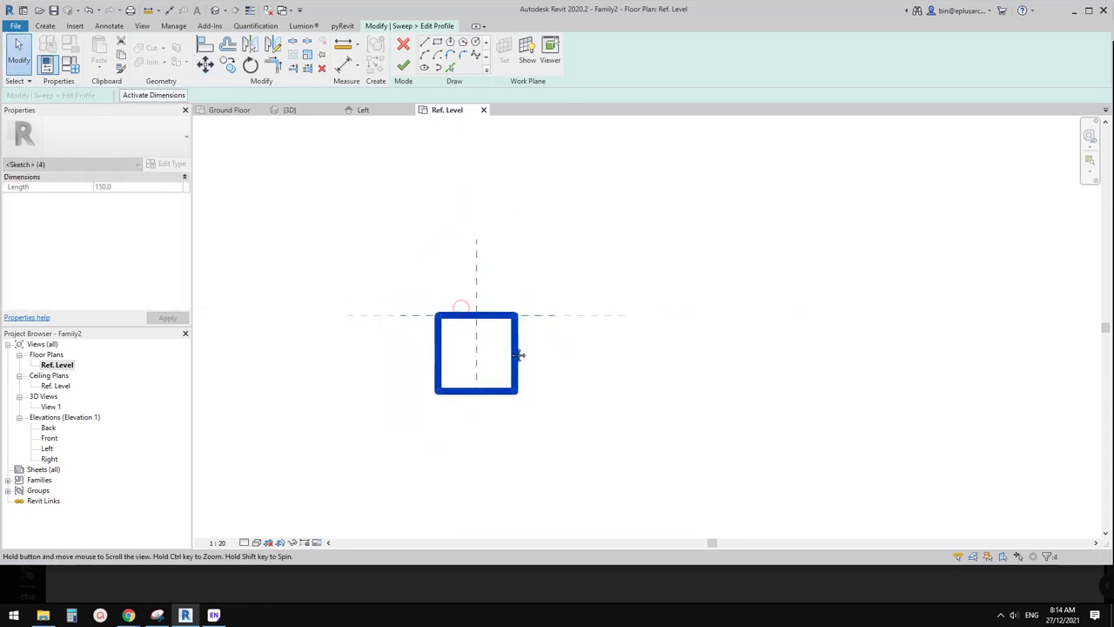
{"action": "key", "text": "Escape"}
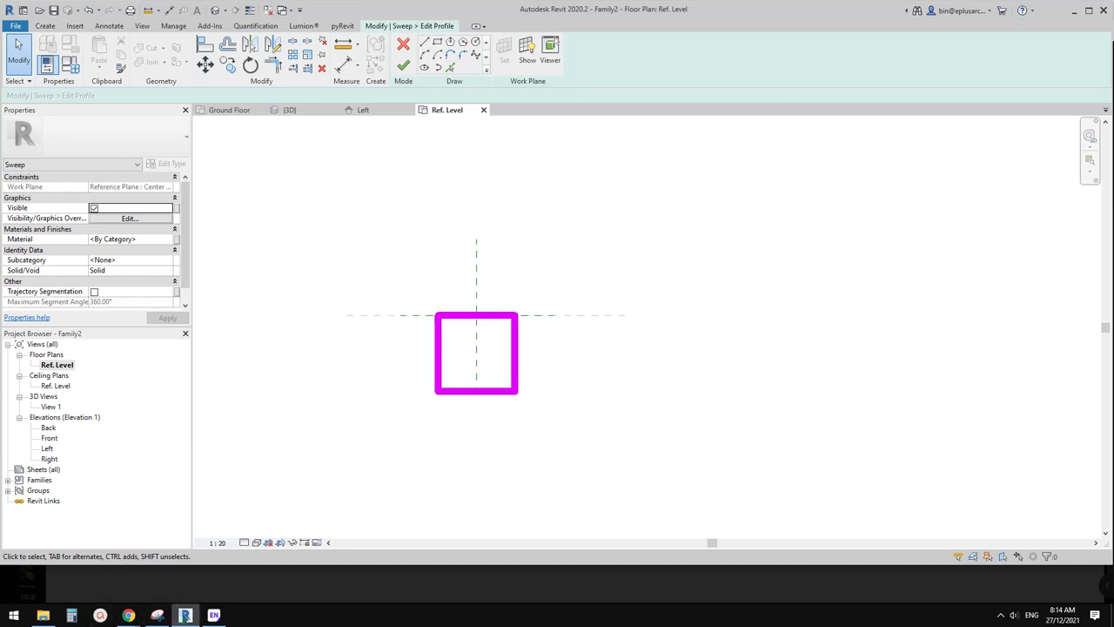
Switch to Chrome to examine the post's position on the base in the railing photo, and return to the Revit sketch
{"action": "left_click", "coordinate": [213, 616]}
{"action": "left_click", "coordinate": [213, 615]}
{"action": "mouse_move", "coordinate": [128, 616]}
{"action": "left_click", "coordinate": [164, 590]}
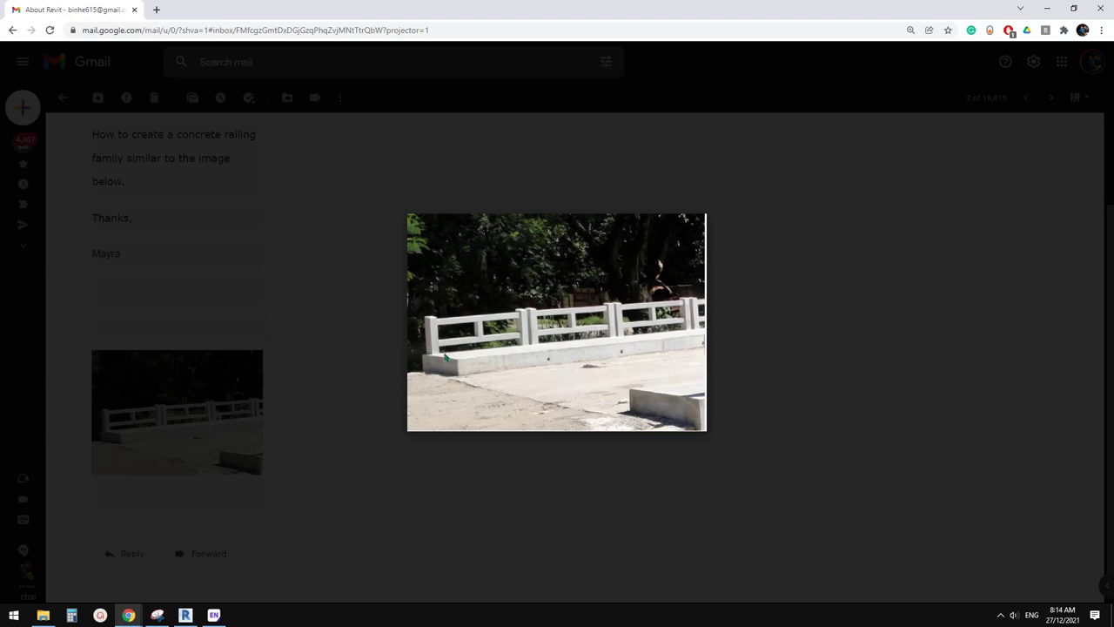
{"action": "left_click", "coordinate": [184, 615]}
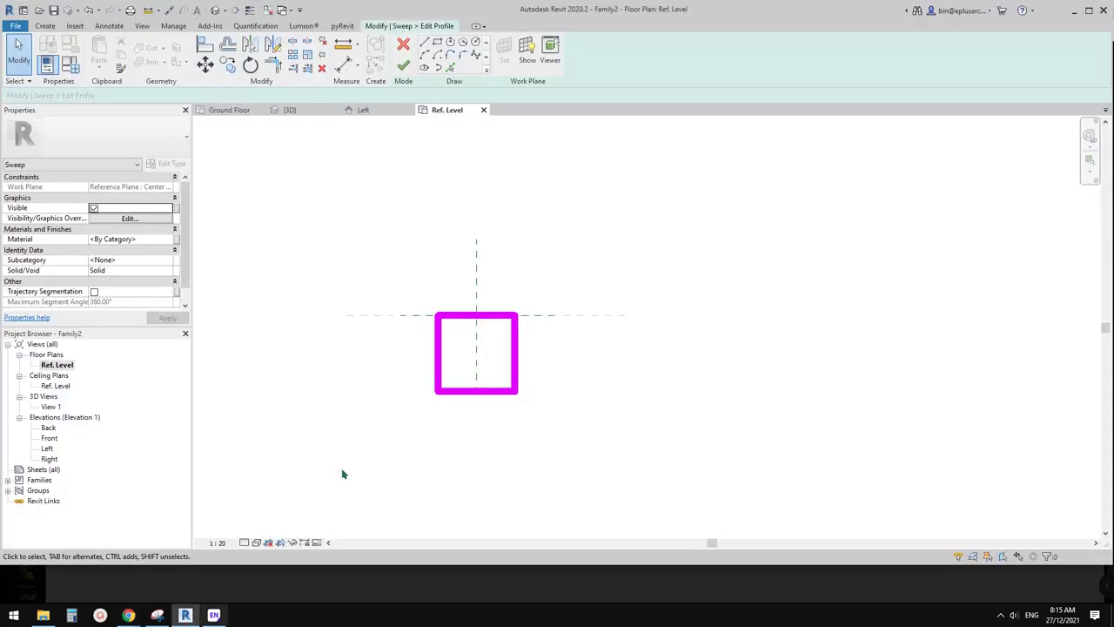
Move the profile square 20 mm straight down, away from the horizontal reference plane
{"action": "left_click_drag", "start_coordinate": [424, 291], "coordinate": [525, 408]}
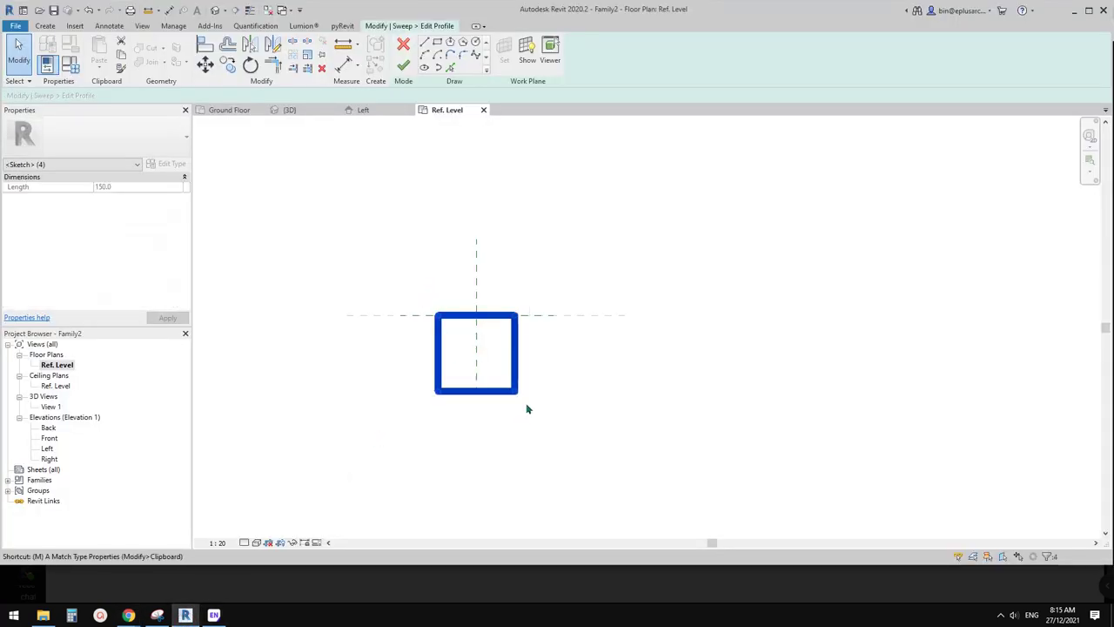
{"action": "key", "text": "m"}
{"action": "key", "text": "v"}
{"action": "left_click", "coordinate": [566, 351]}
{"action": "type", "text": "20"}
{"action": "key", "text": "Return"}
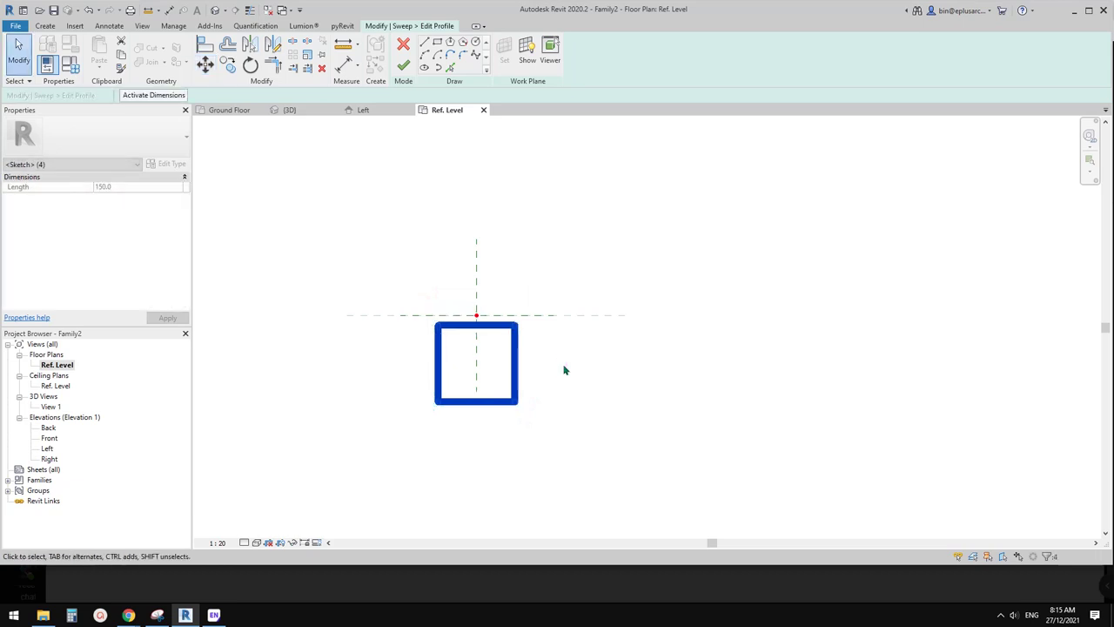
{"action": "key", "text": "Escape"}
Finish the profile sketch and complete the sweep that forms the end post
{"action": "left_click", "coordinate": [403, 65]}
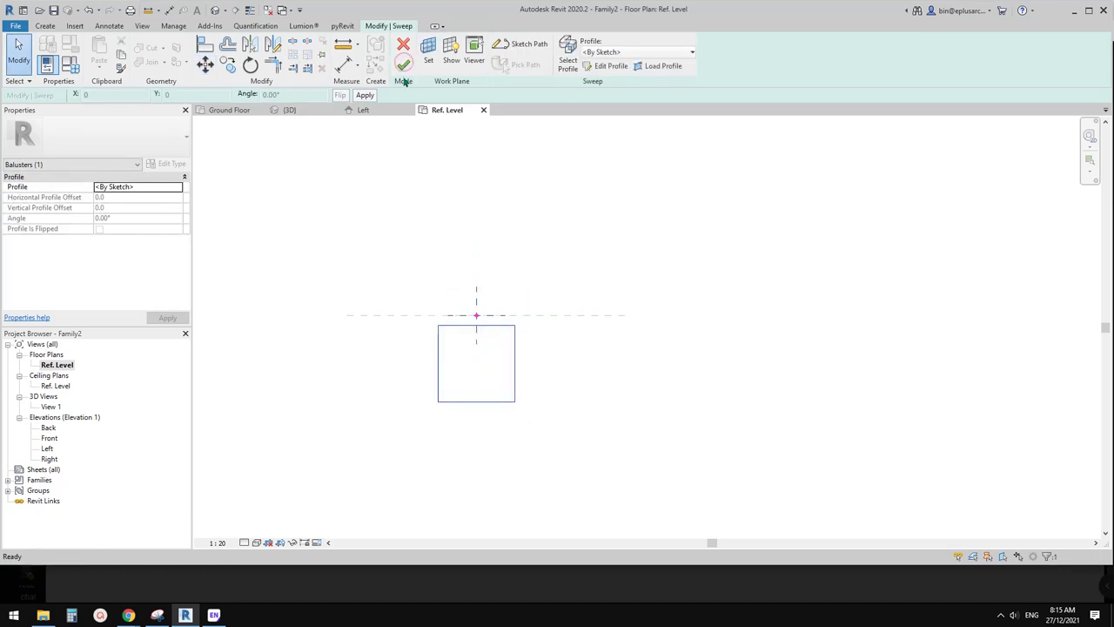
{"action": "left_click", "coordinate": [209, 246]}
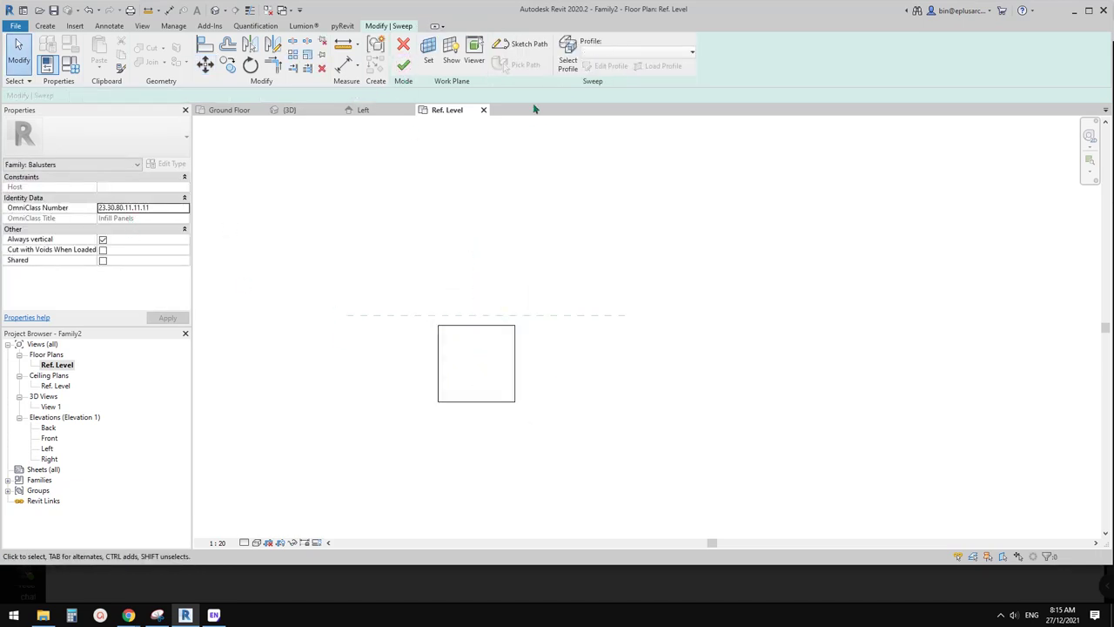
{"action": "left_click", "coordinate": [403, 66]}
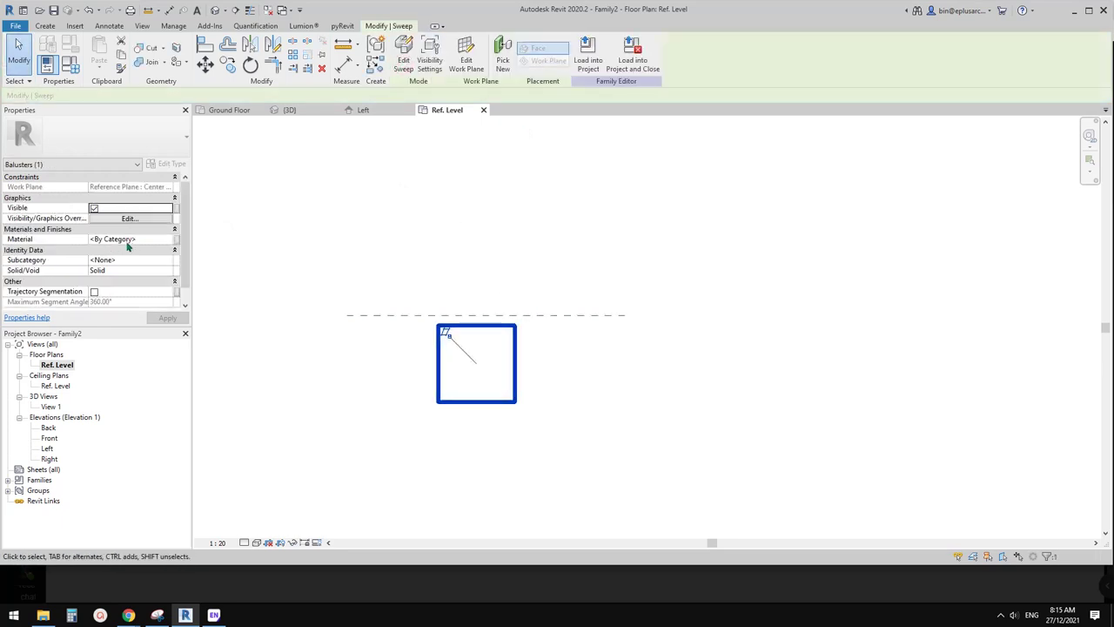
{"action": "left_click", "coordinate": [174, 240]}
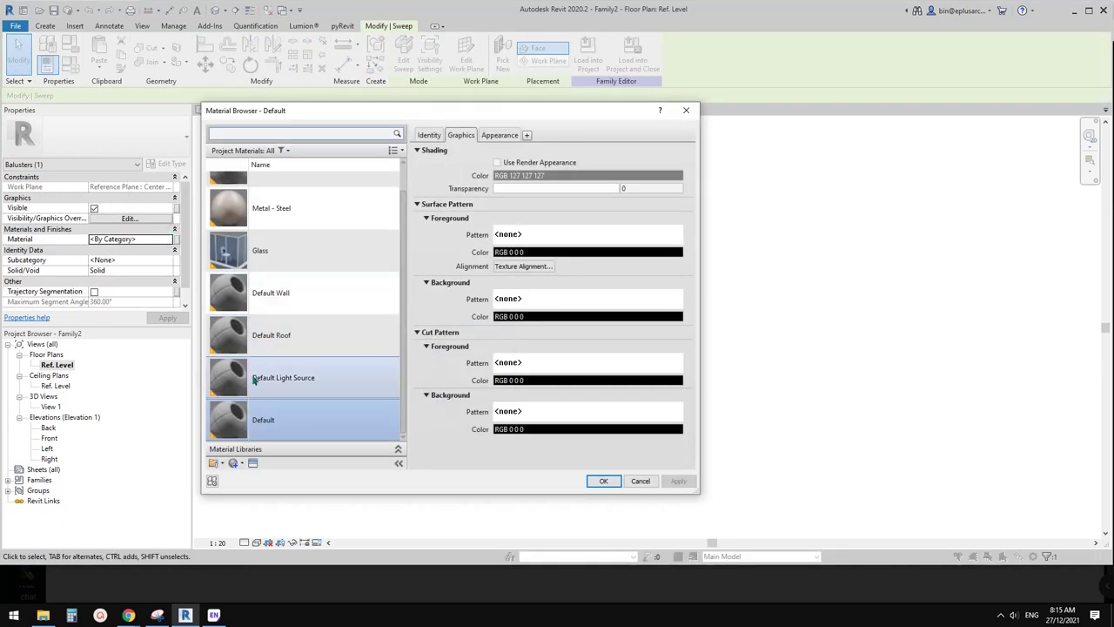
{"action": "scroll", "coordinate": [344, 393], "scroll_direction": "up", "scroll_amount": 1}
{"action": "left_click", "coordinate": [297, 131]}
{"action": "type", "text": "c"}
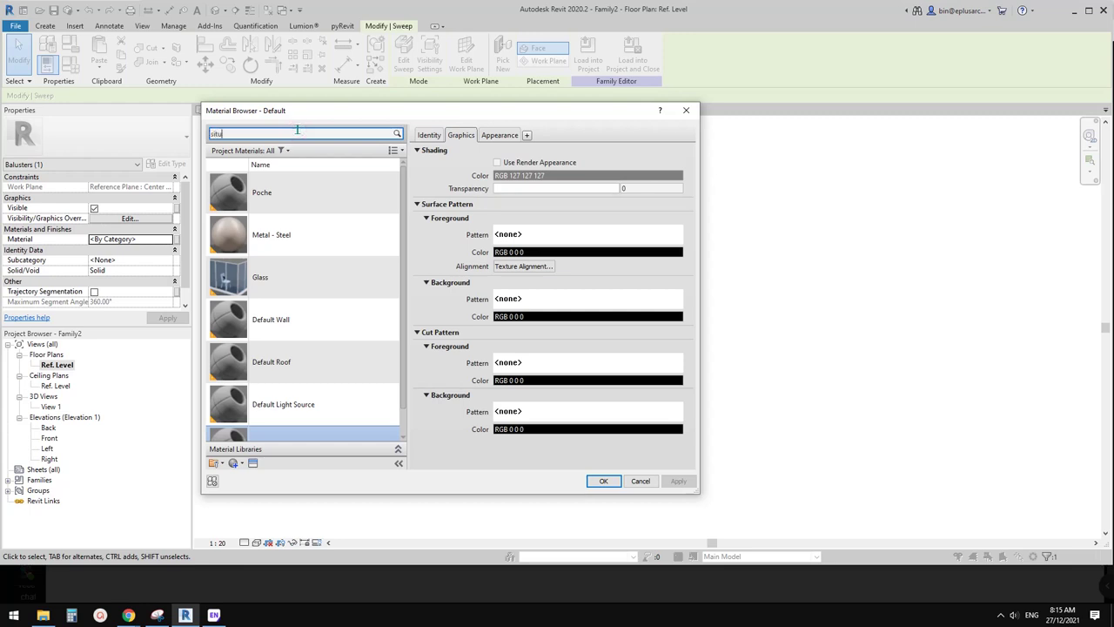
{"action": "double_click", "coordinate": [233, 133]}
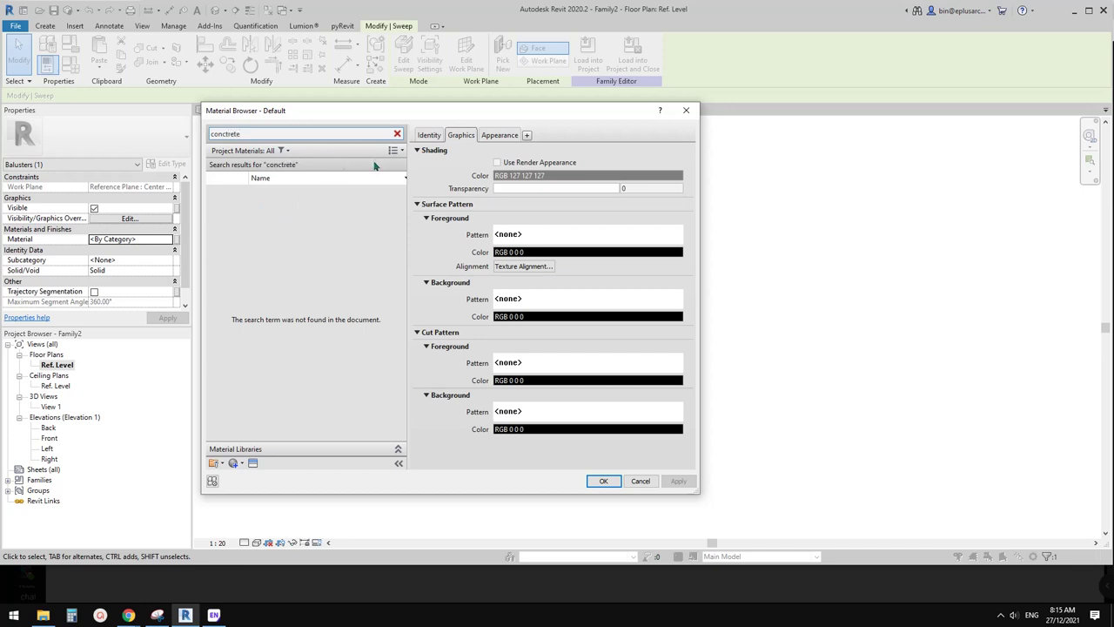
{"action": "left_click_drag", "start_coordinate": [400, 114], "coordinate": [490, 111]}
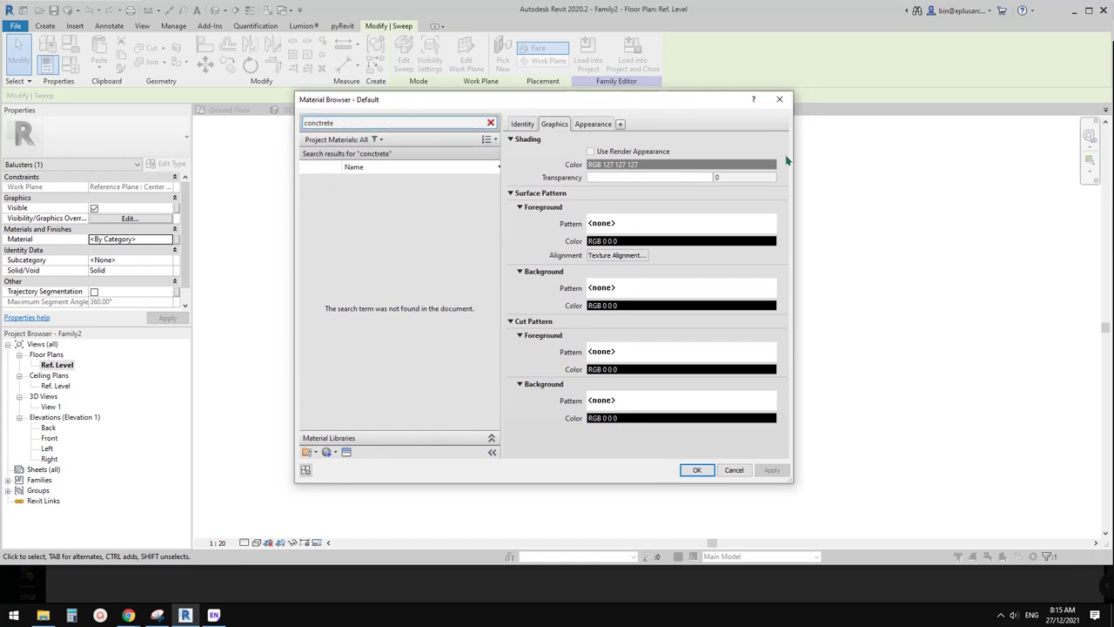
{"action": "left_click", "coordinate": [780, 101]}
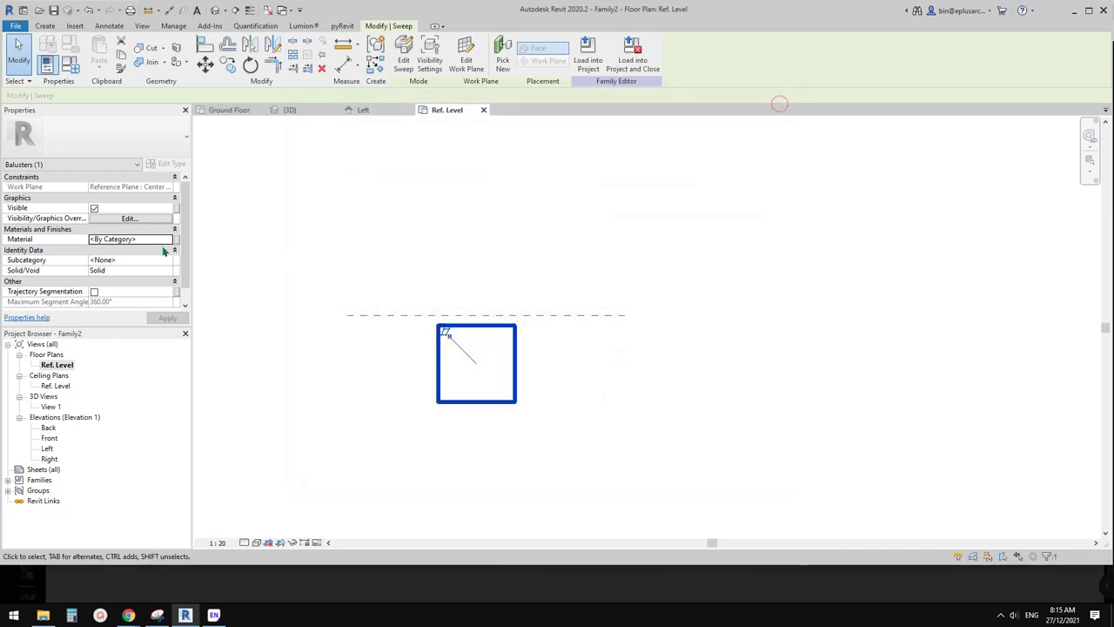
Associate the sweep's Material property with a new family type parameter named "material"
{"action": "left_click", "coordinate": [176, 240]}
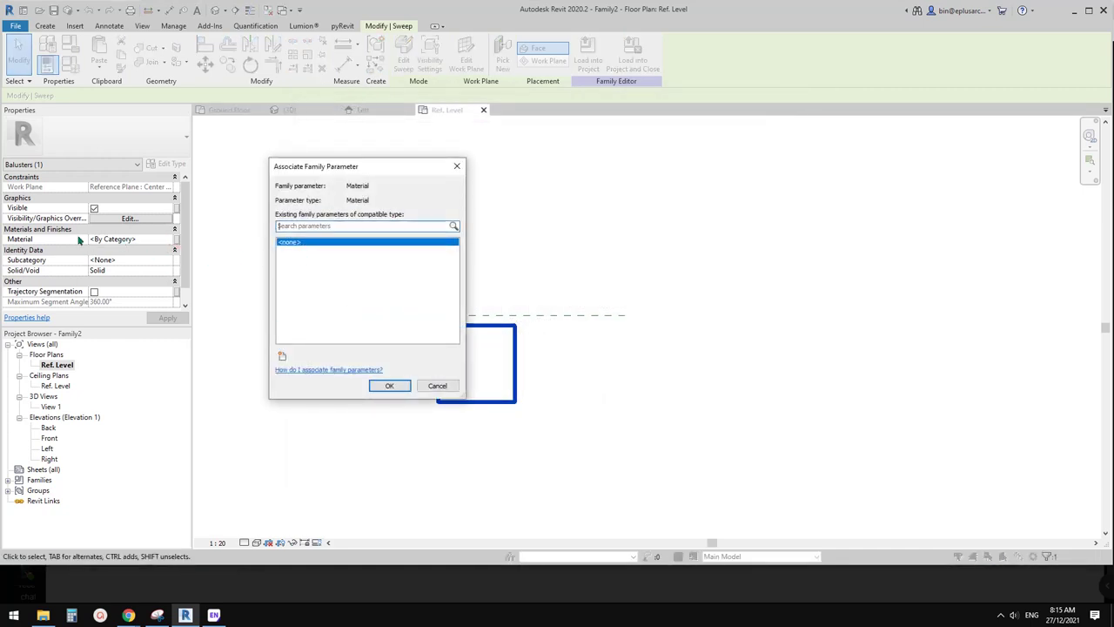
{"action": "left_click", "coordinate": [282, 358]}
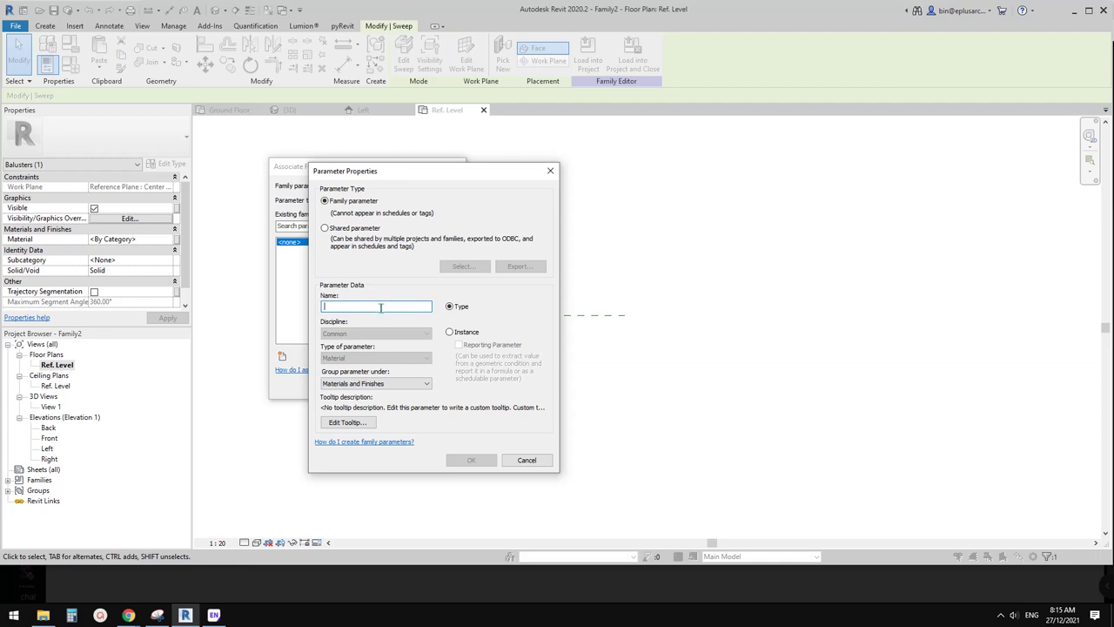
{"action": "type", "text": "material"}
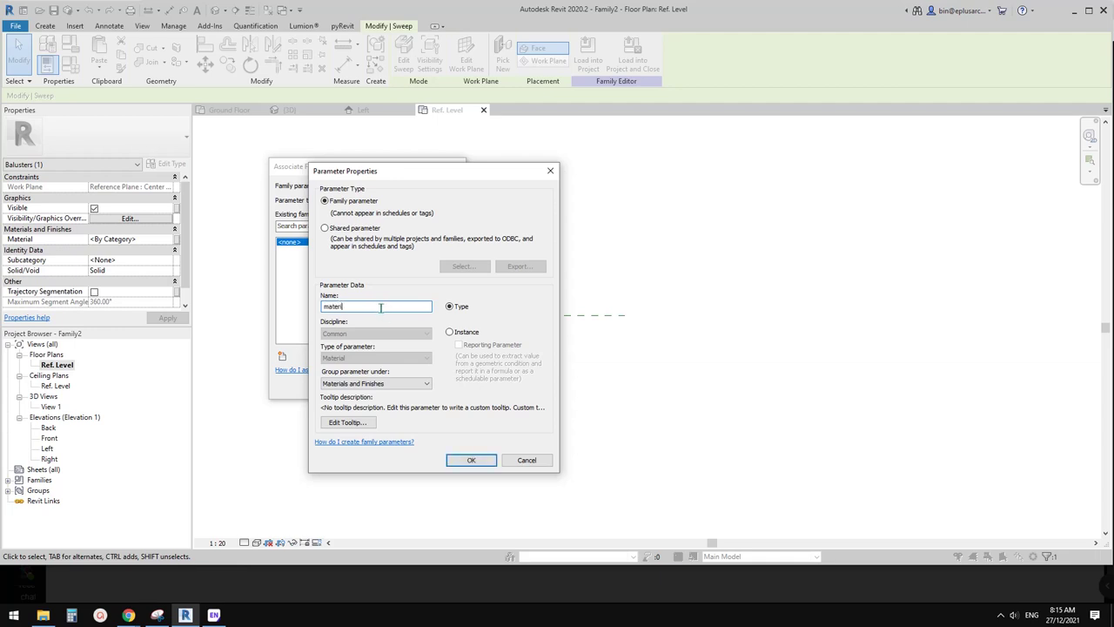
{"action": "left_click", "coordinate": [470, 460]}
{"action": "left_click", "coordinate": [392, 455]}
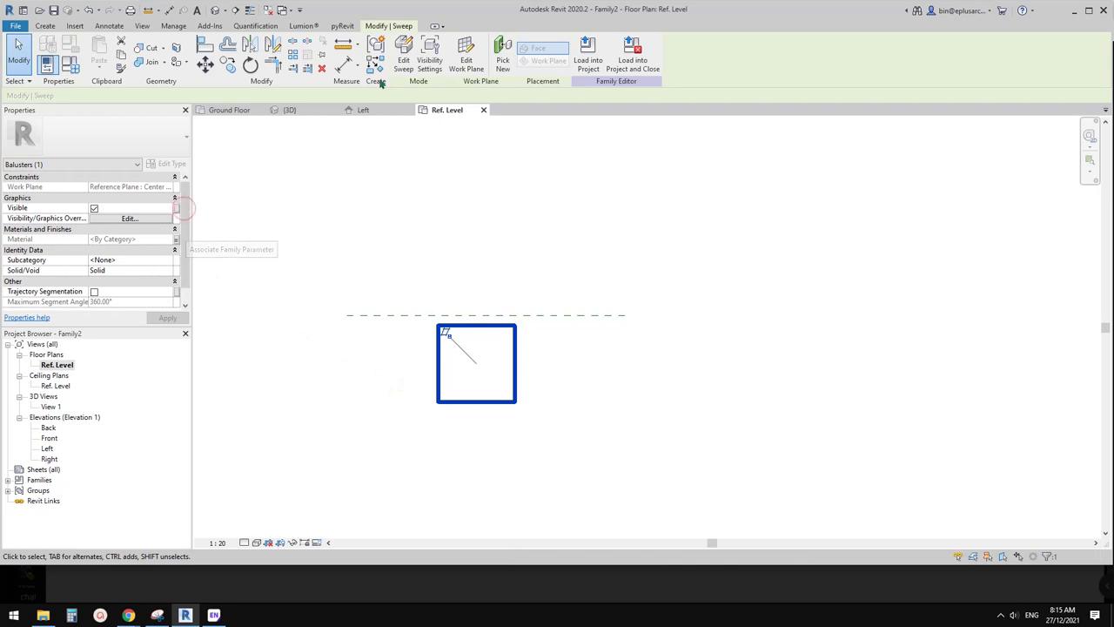
Mirror a copy of the post sweep about the Center (Front/Back) reference plane
{"action": "scroll", "coordinate": [503, 206], "scroll_direction": "down", "scroll_amount": 5}
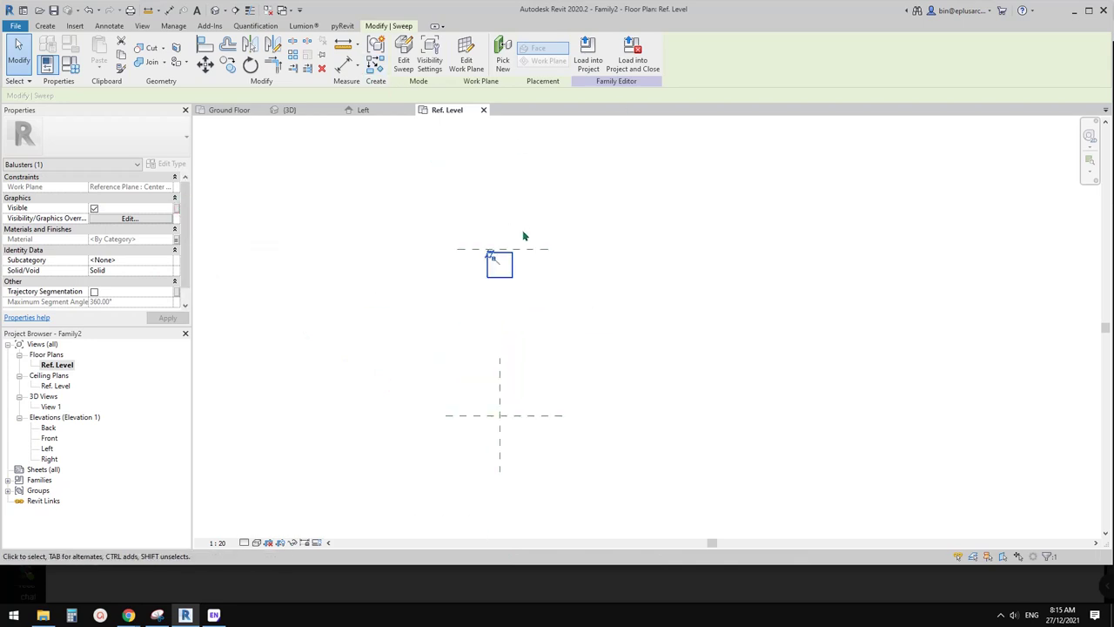
{"action": "key", "text": "Escape"}
{"action": "left_click", "coordinate": [461, 239]}
{"action": "scroll", "coordinate": [475, 249], "scroll_direction": "down", "scroll_amount": 2}
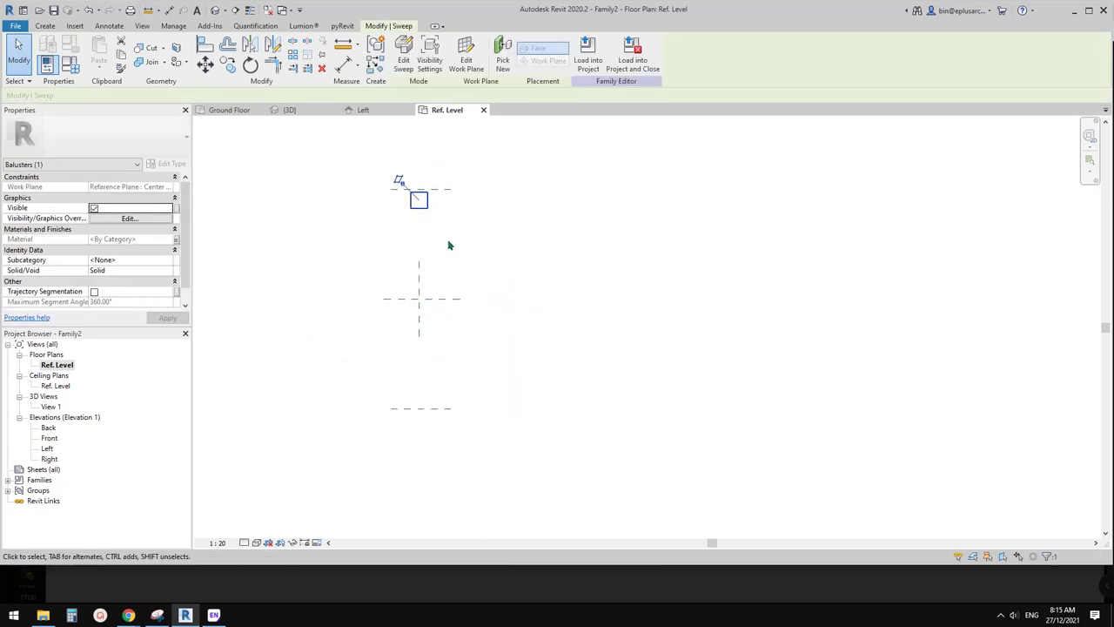
{"action": "key", "text": "m"}
{"action": "key", "text": "v"}
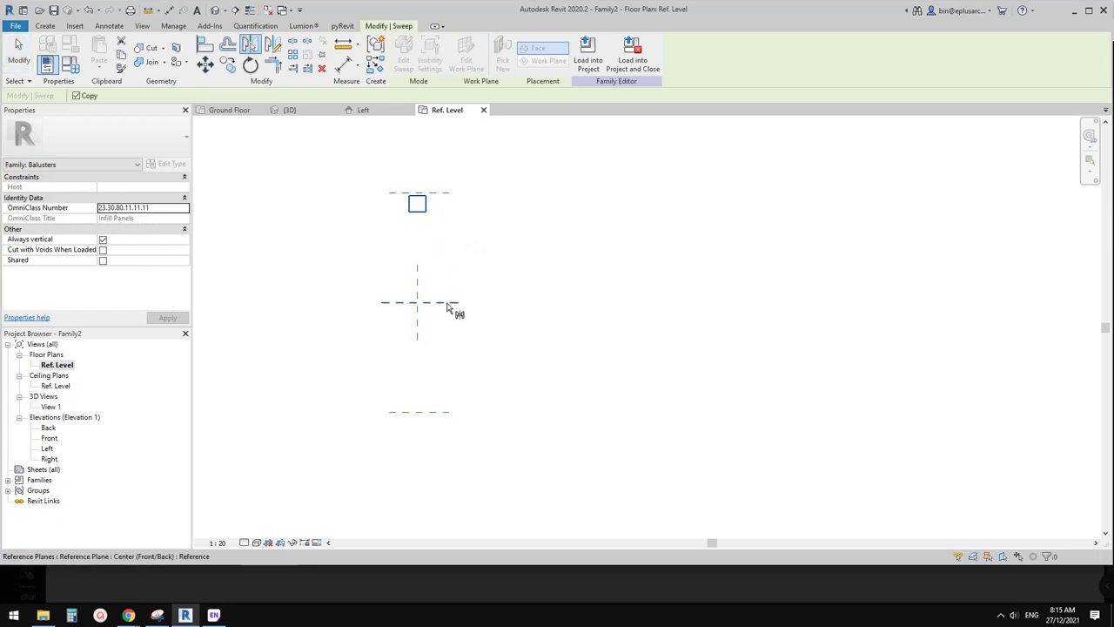
{"action": "left_click", "coordinate": [447, 304]}
{"action": "scroll", "coordinate": [406, 428], "scroll_direction": "up", "scroll_amount": 3}
{"action": "key", "text": "Escape"}
Check the work plane assigned to the mirrored post sweep in its Work Plane settings, and reselect the sweep
{"action": "left_click", "coordinate": [465, 382]}
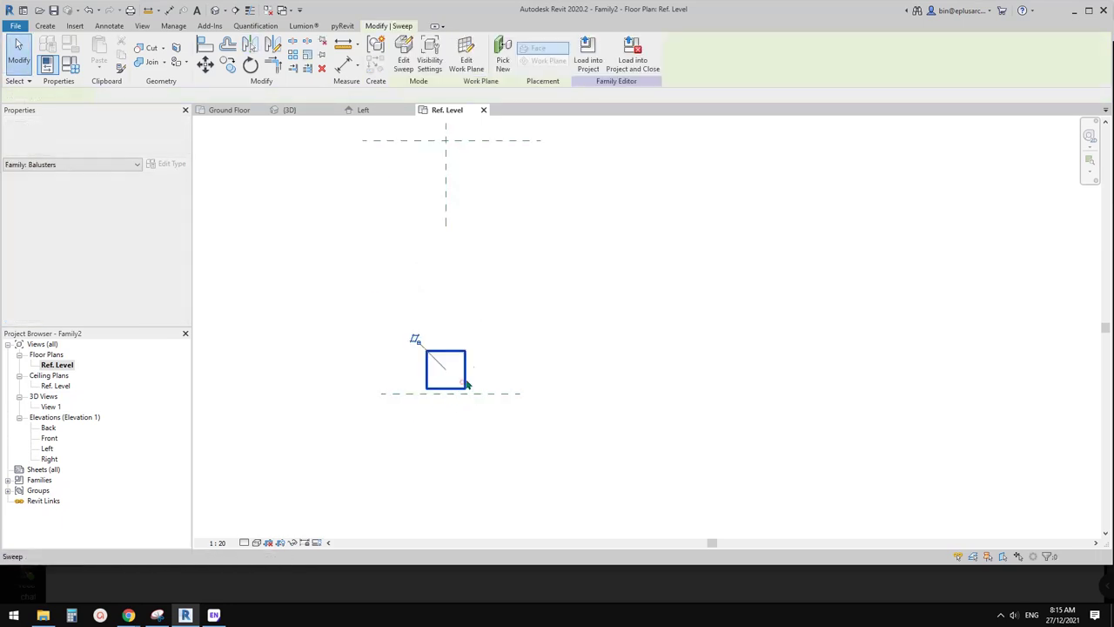
{"action": "left_click", "coordinate": [467, 384]}
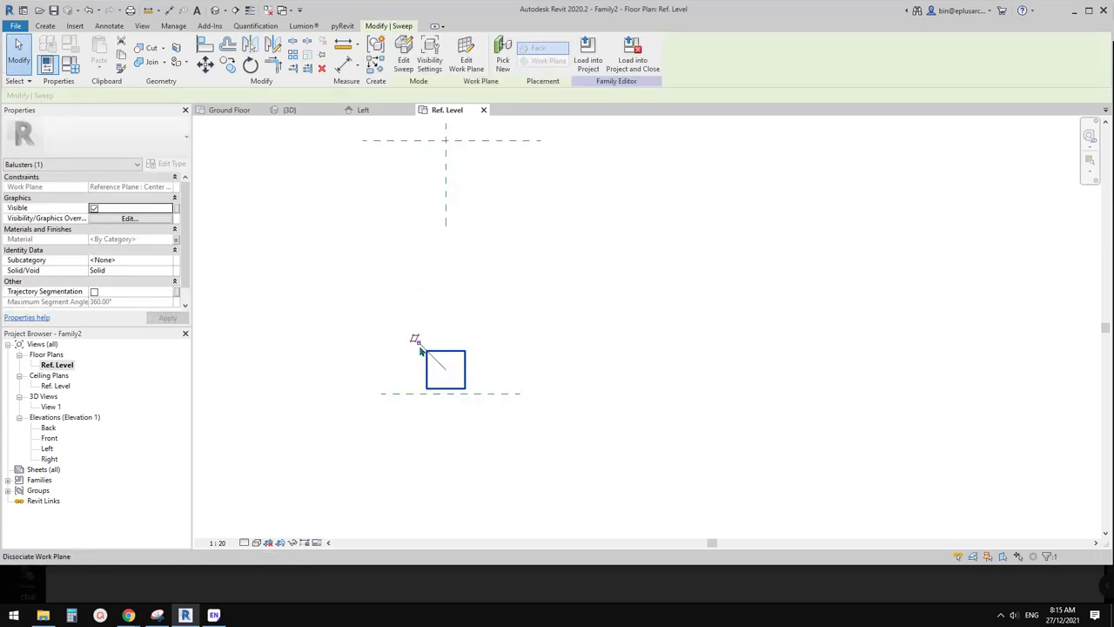
{"action": "scroll", "coordinate": [430, 367], "scroll_direction": "down", "scroll_amount": 2}
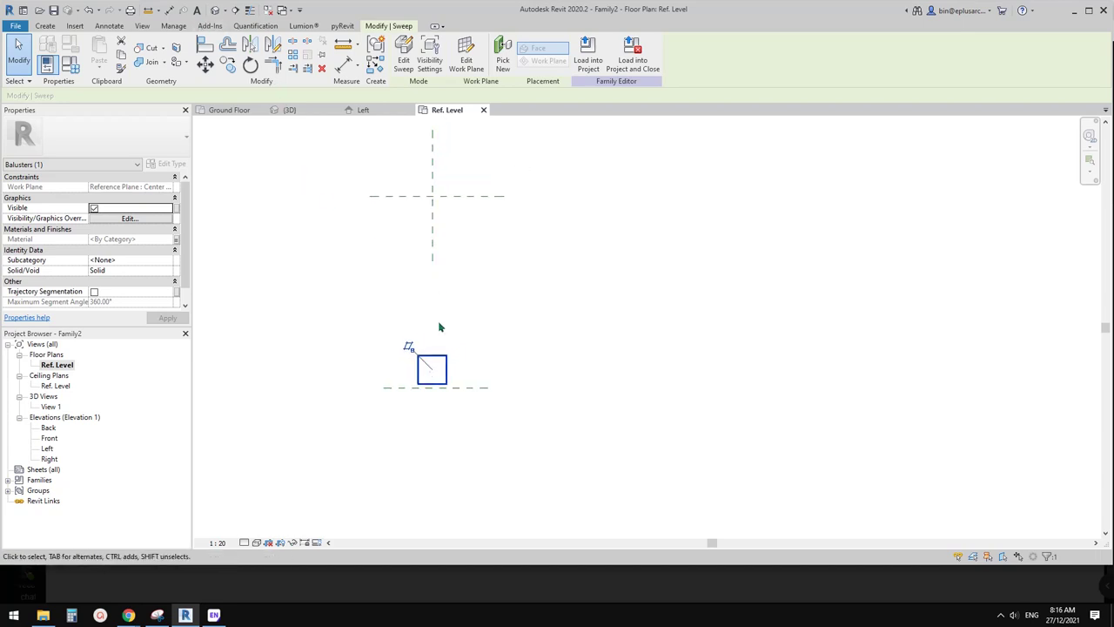
{"action": "left_click", "coordinate": [468, 70]}
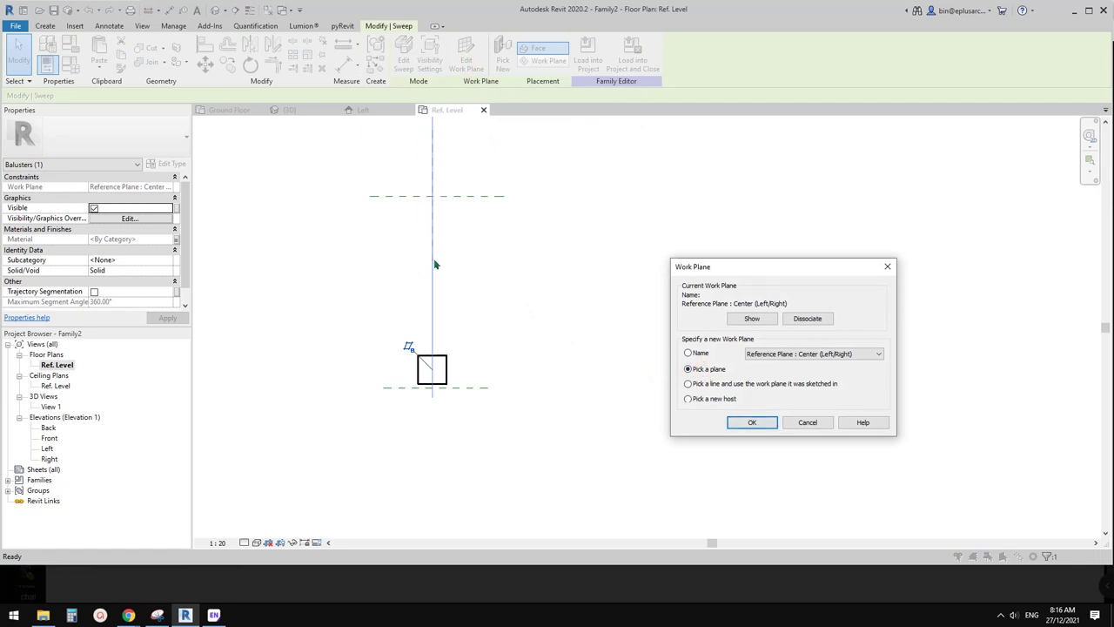
{"action": "key", "text": "Return"}
{"action": "left_click", "coordinate": [446, 362]}
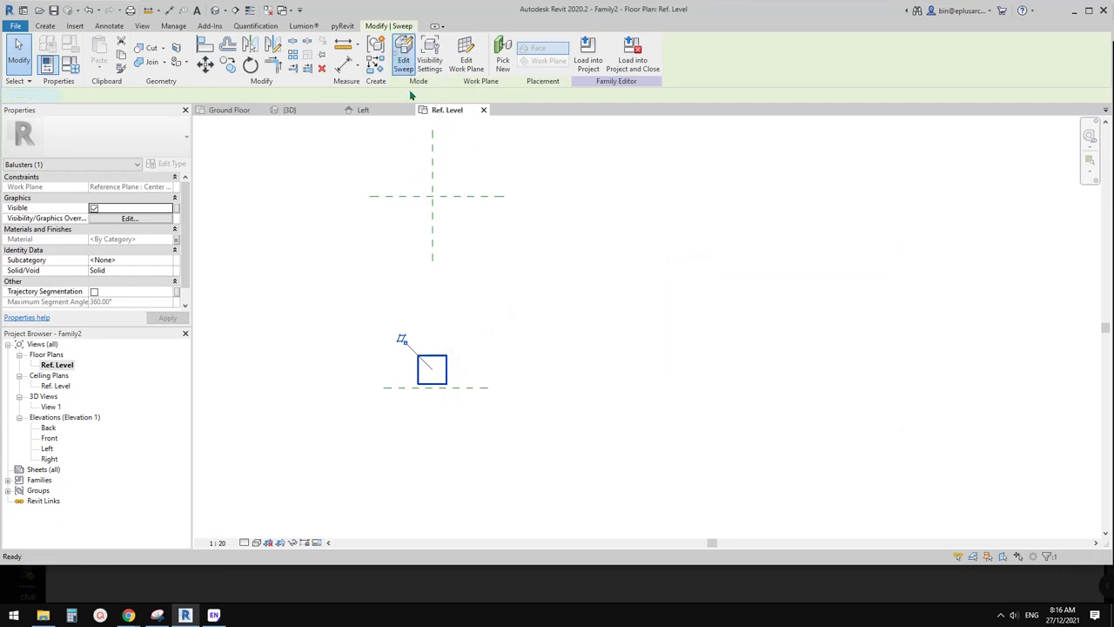
Open the mirrored sweep's profile sketch for inspection, and finish both the profile and sweep edits
{"action": "left_click", "coordinate": [404, 54]}
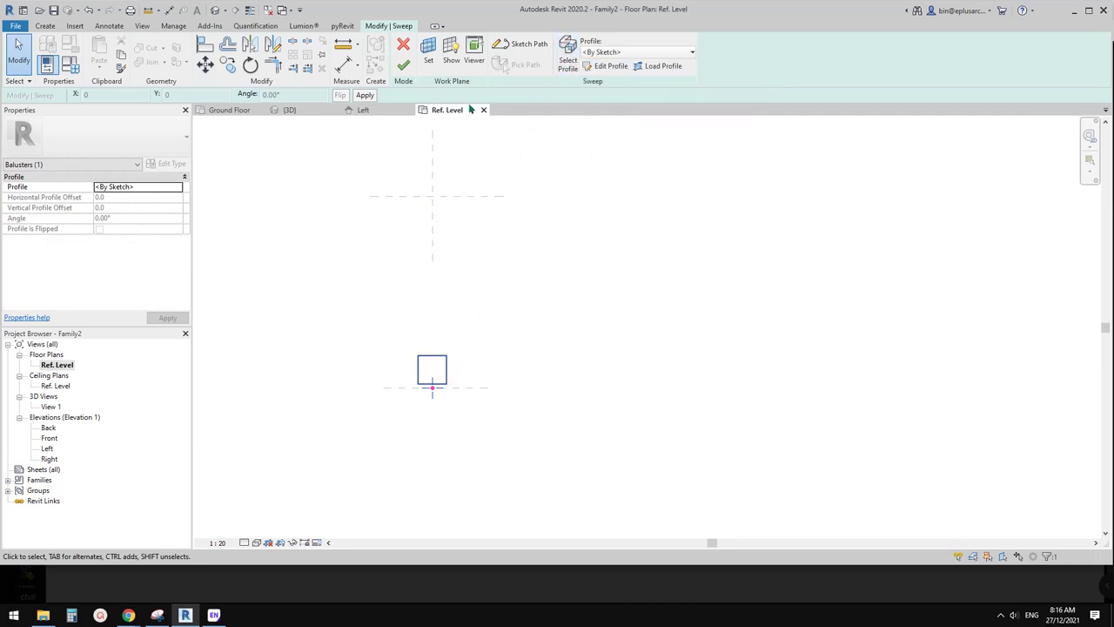
{"action": "left_click", "coordinate": [607, 66]}
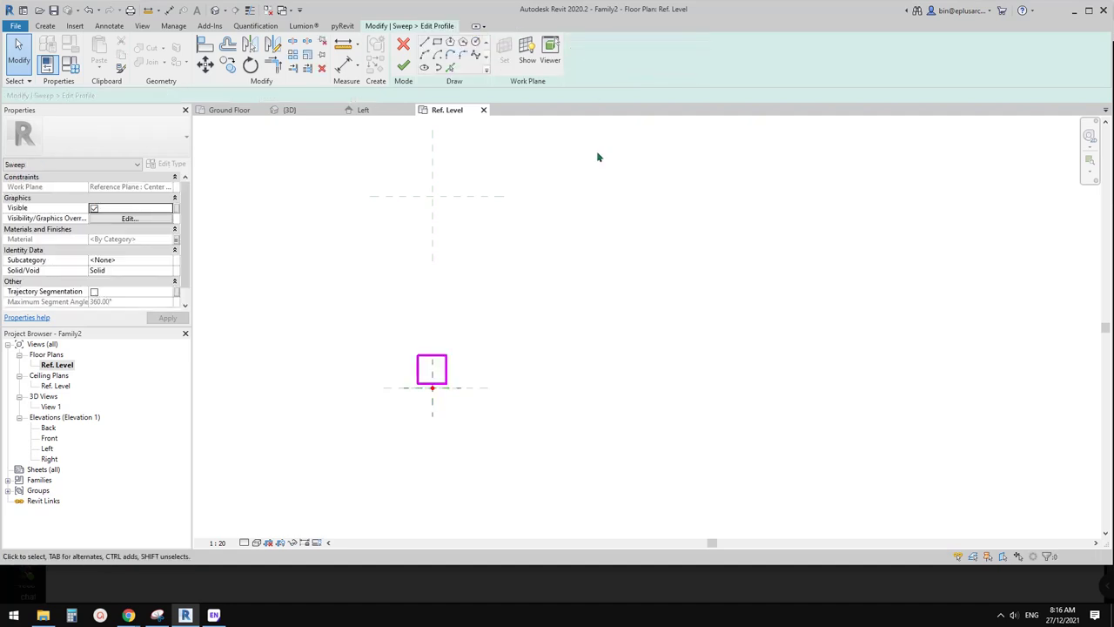
{"action": "left_click", "coordinate": [401, 69]}
{"action": "left_click", "coordinate": [403, 67]}
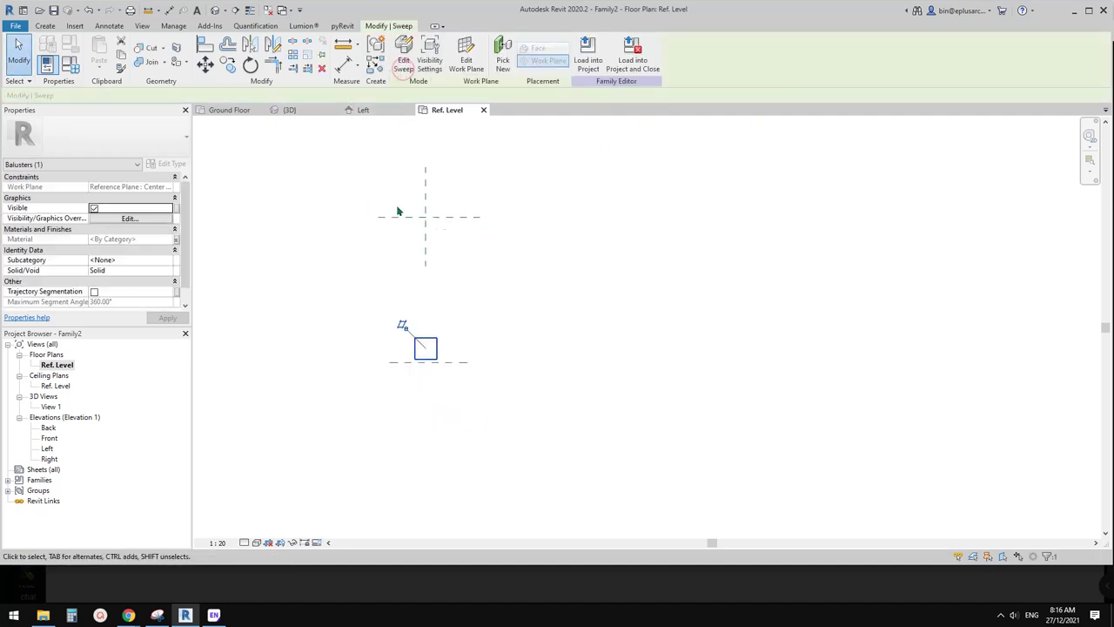
Reselect the mirrored post sweep and open its path sketch in the Left elevation
{"action": "middle_click_drag", "start_coordinate": [404, 211], "coordinate": [418, 333]}
{"action": "key", "text": "Escape"}
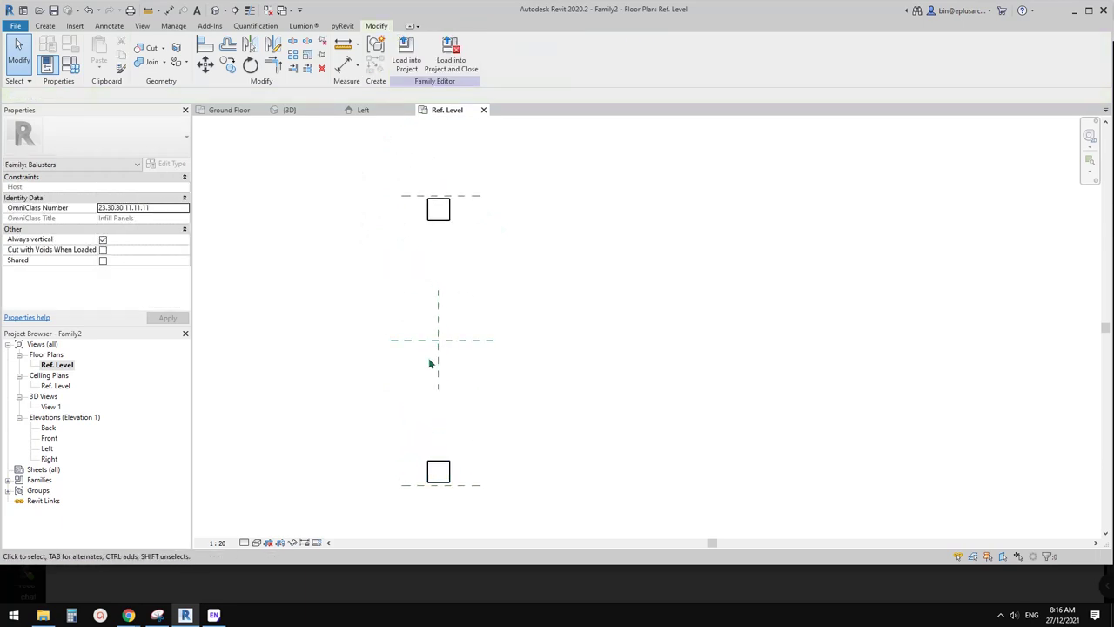
{"action": "left_click", "coordinate": [452, 480]}
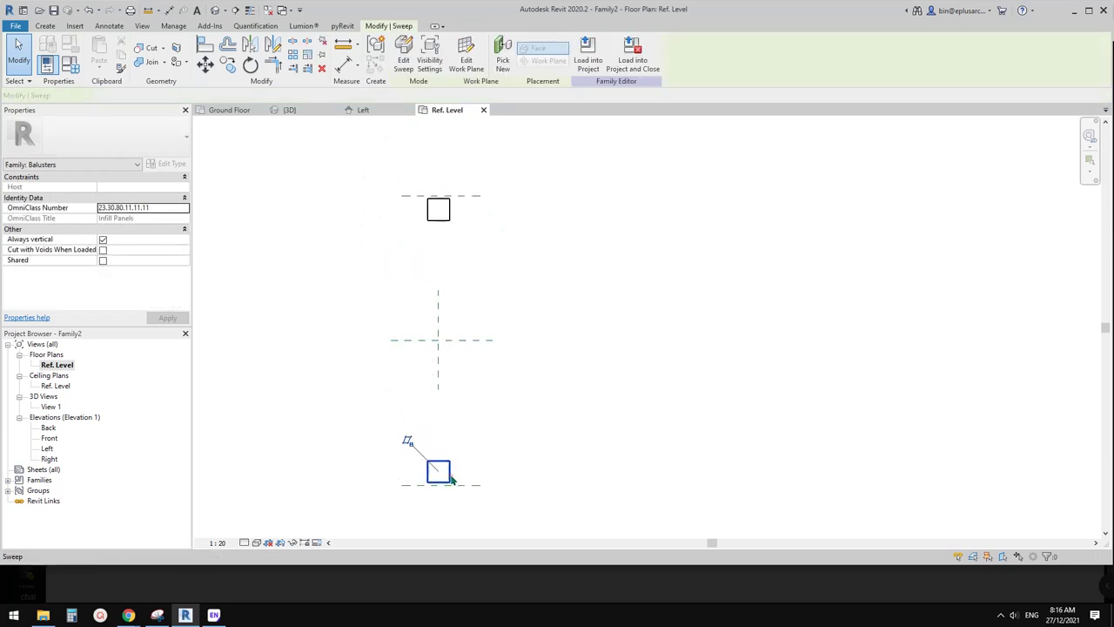
{"action": "middle_click_drag", "start_coordinate": [406, 441], "coordinate": [398, 392]}
{"action": "left_click", "coordinate": [407, 67]}
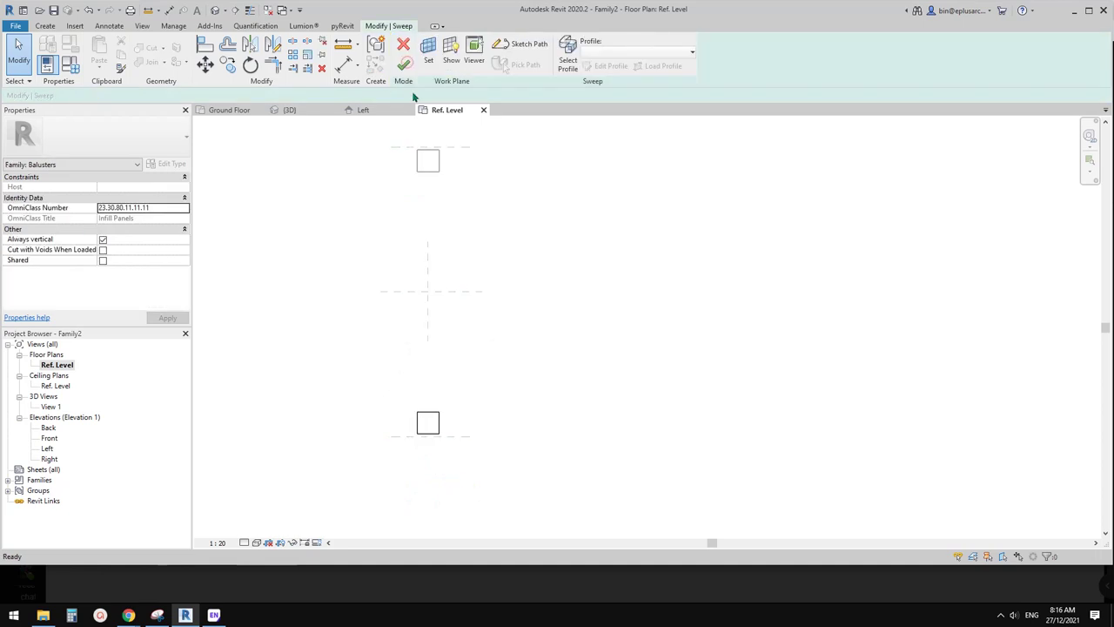
{"action": "left_click", "coordinate": [521, 46]}
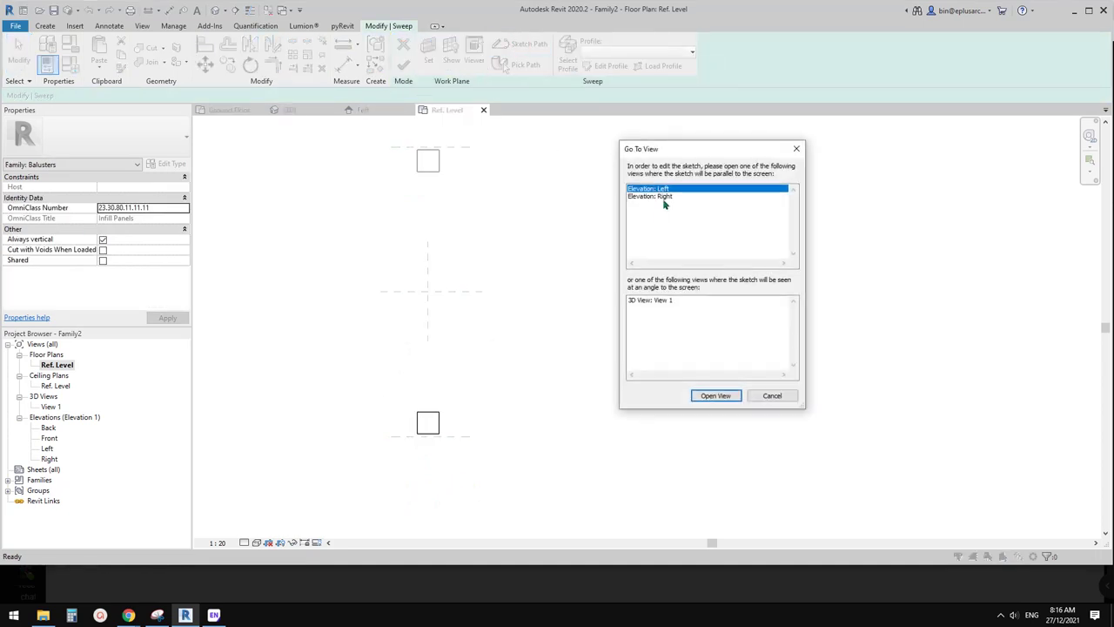
{"action": "left_click", "coordinate": [716, 396]}
Move the post's path line about 60 mm off the Back reference plane, and align it back onto that plane
{"action": "left_click", "coordinate": [645, 278]}
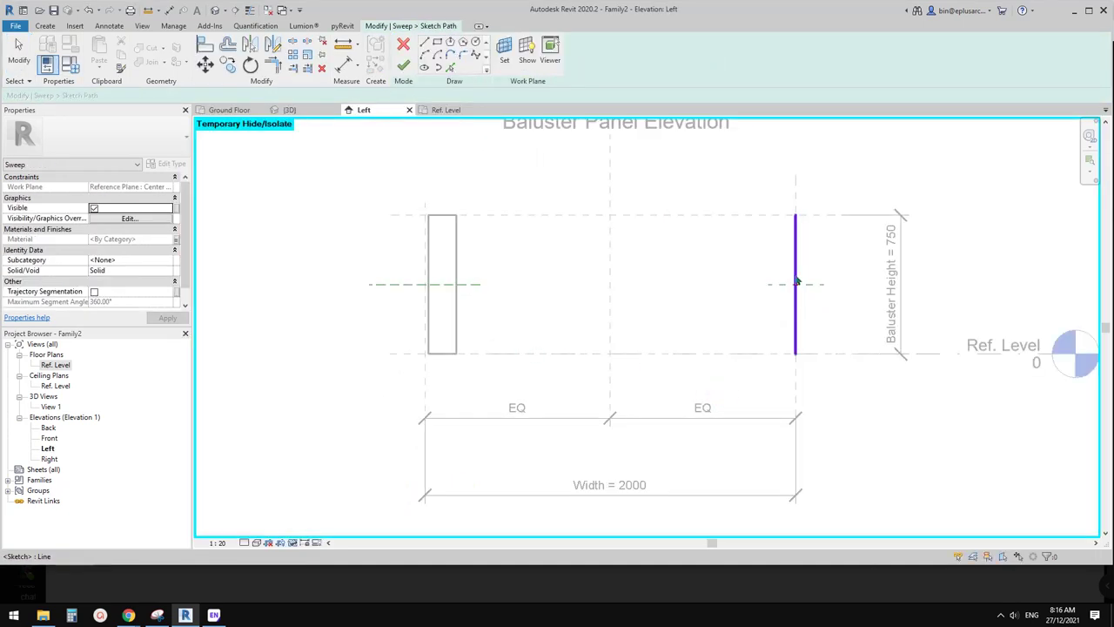
{"action": "scroll", "coordinate": [635, 275], "scroll_direction": "up", "scroll_amount": 2}
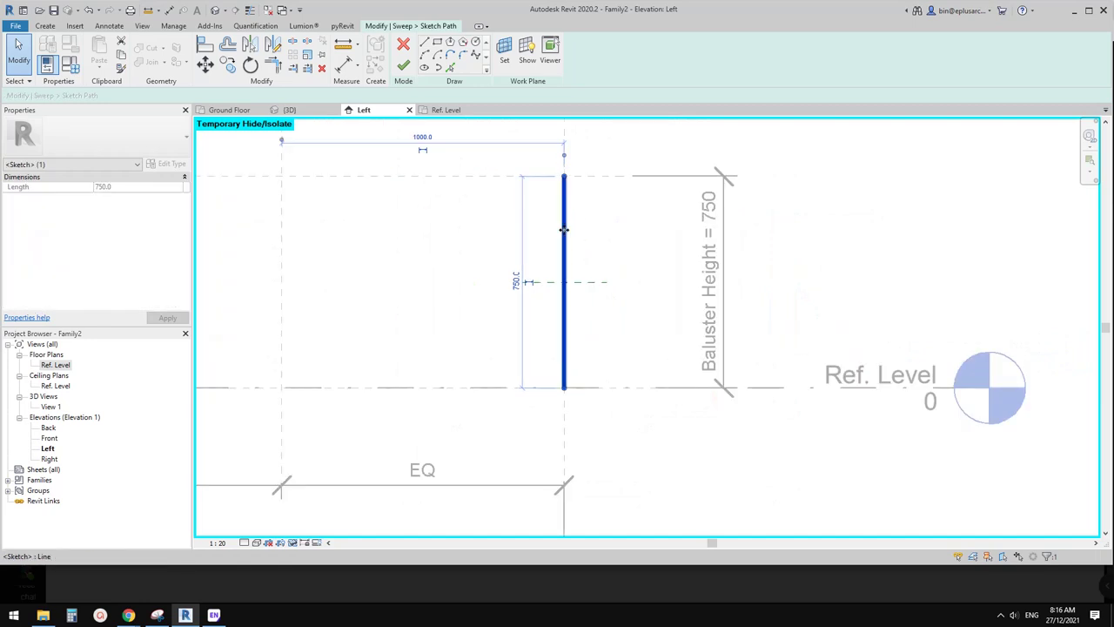
{"action": "mouse_move", "coordinate": [562, 230]}
{"action": "left_mouse_down"}
{"action": "mouse_move", "coordinate": [536, 233]}
{"action": "mouse_move", "coordinate": [592, 236]}
{"action": "mouse_move", "coordinate": [546, 233]}
{"action": "left_mouse_up"}
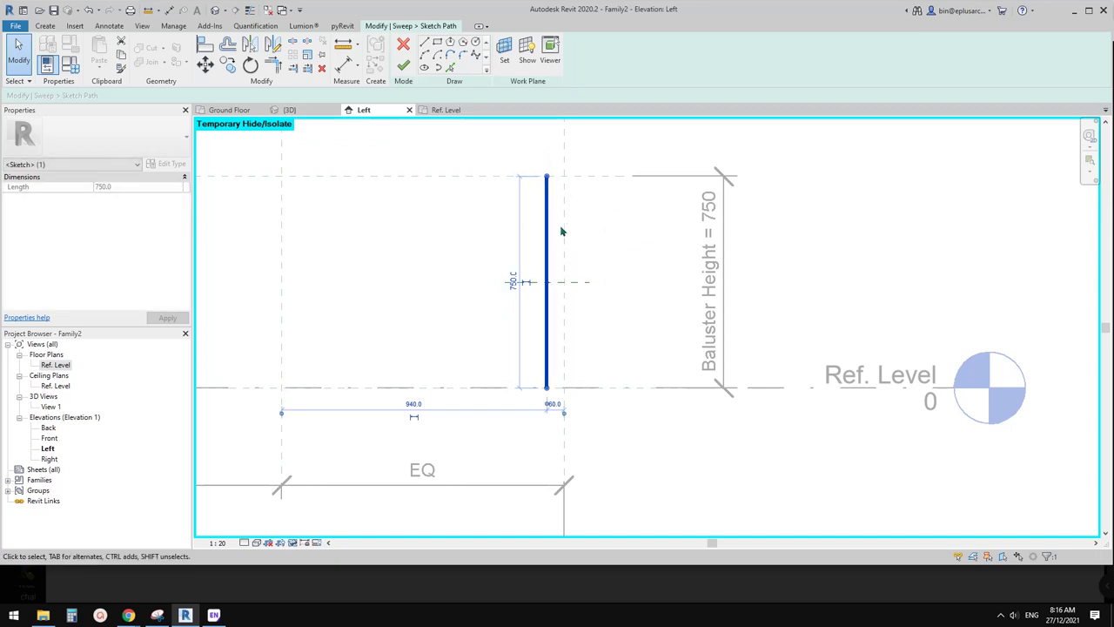
{"action": "left_click", "coordinate": [563, 232]}
{"action": "key", "text": "a"}
{"action": "key", "text": "l"}
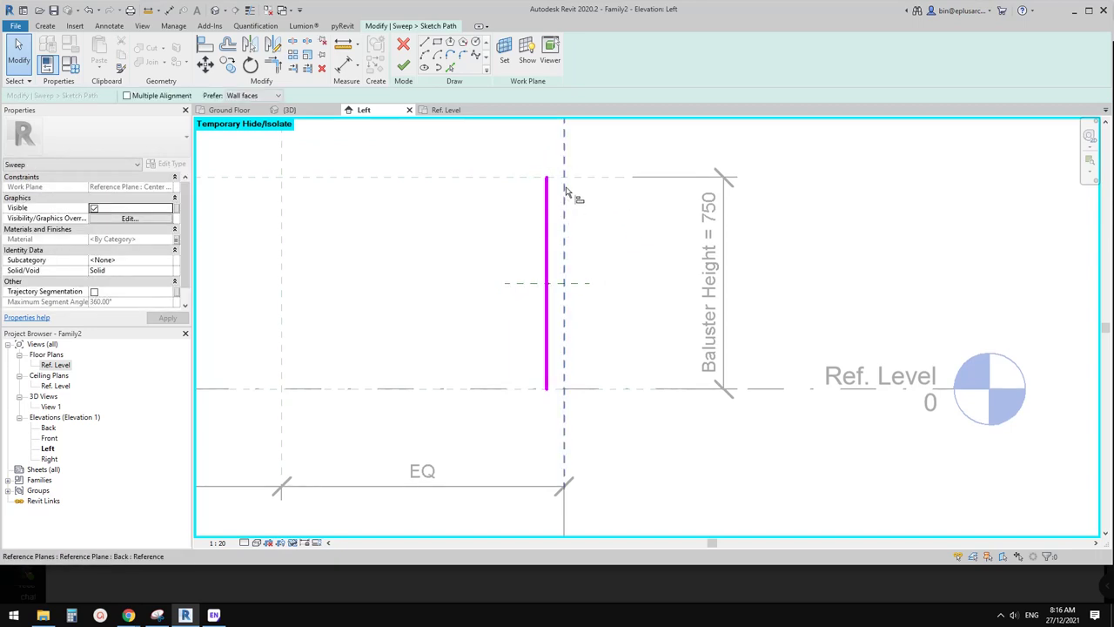
{"action": "left_click", "coordinate": [547, 223]}
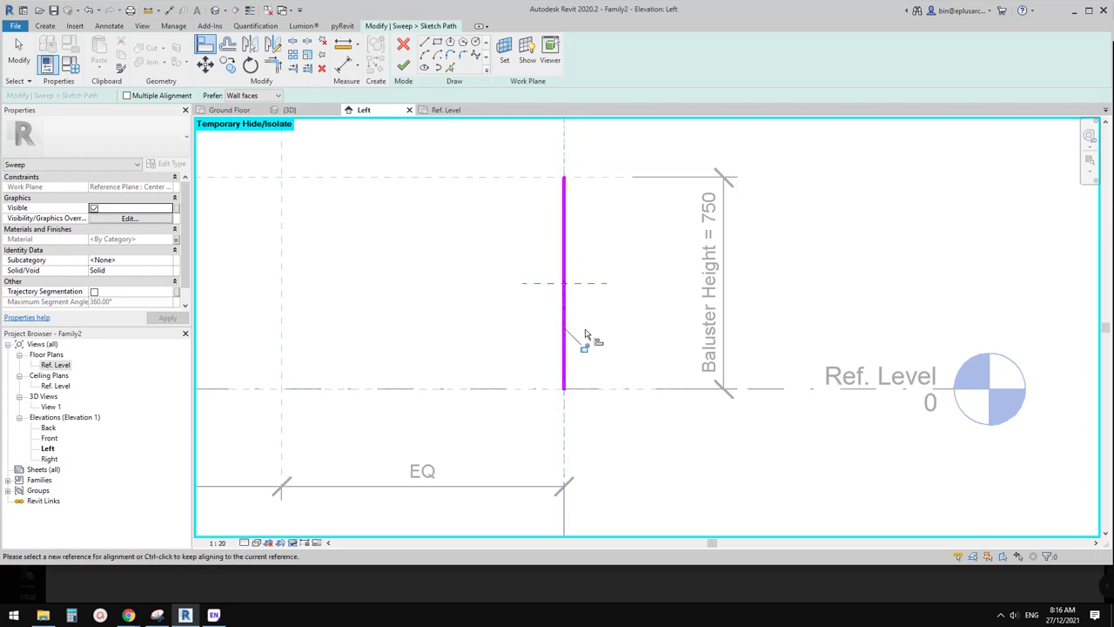
Align and lock the path's endpoints to the Top reference plane and Ref. Level, and finish the path and sweep edits
{"action": "left_click", "coordinate": [498, 177]}
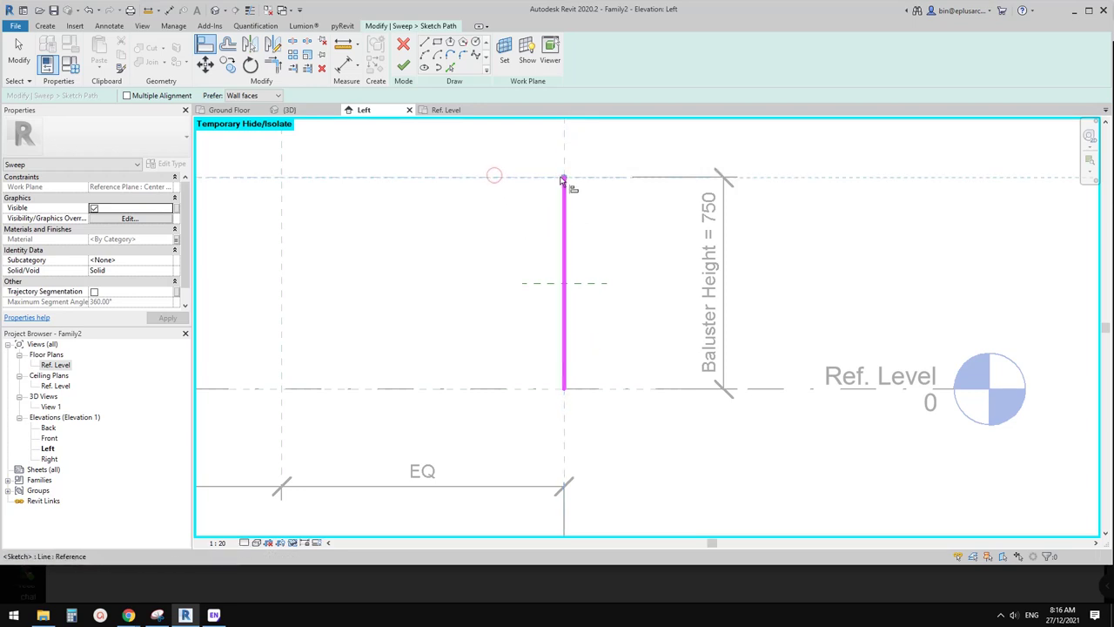
{"action": "left_click", "coordinate": [565, 183]}
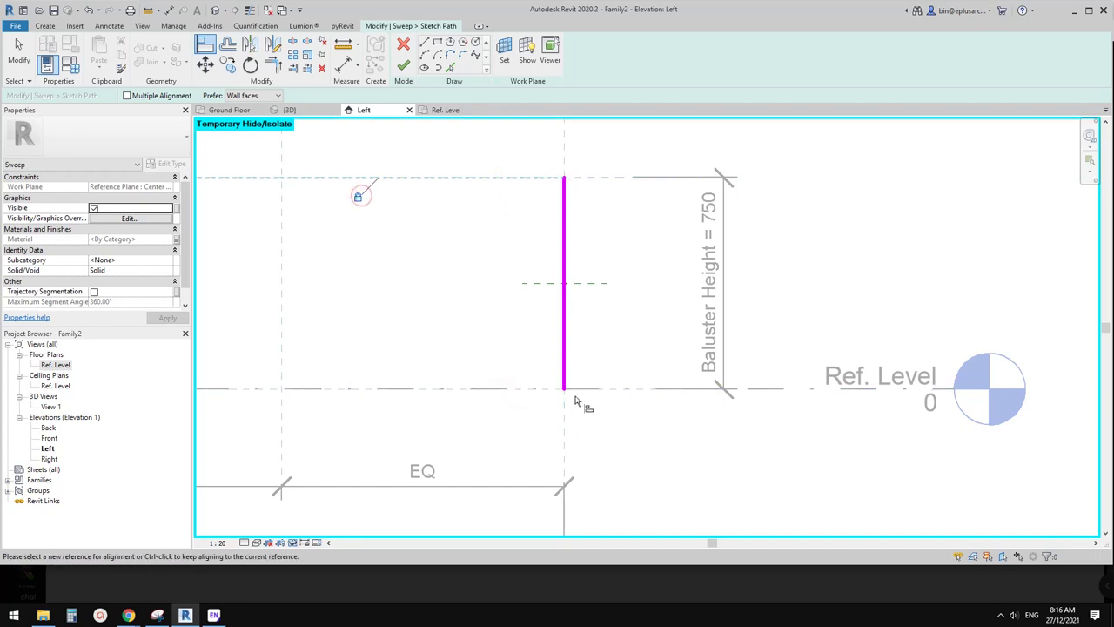
{"action": "left_click", "coordinate": [506, 390]}
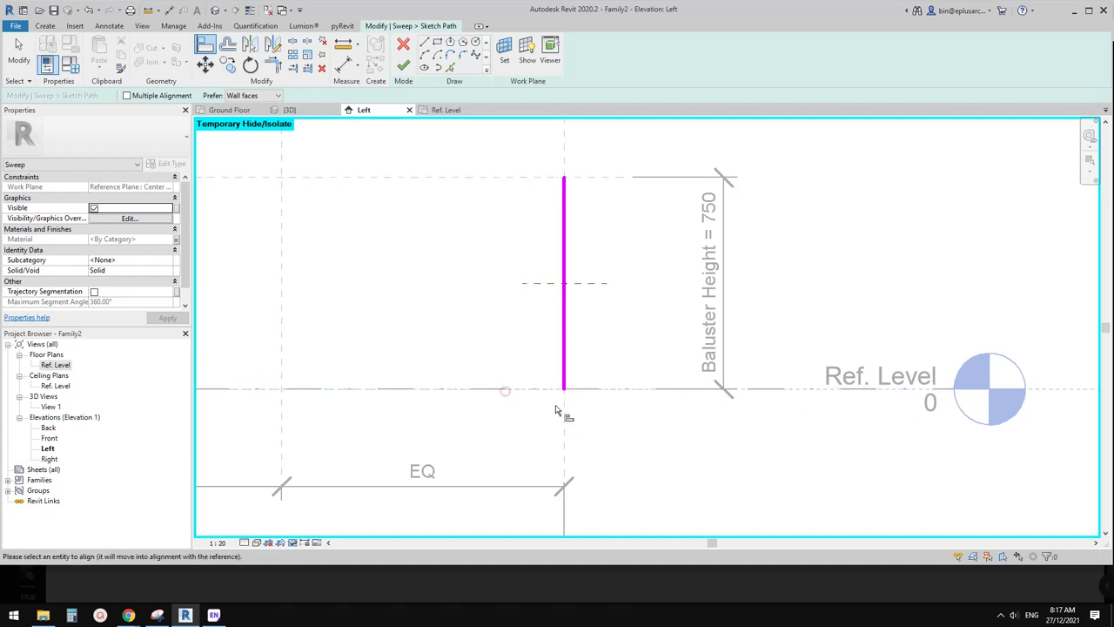
{"action": "left_click", "coordinate": [564, 391]}
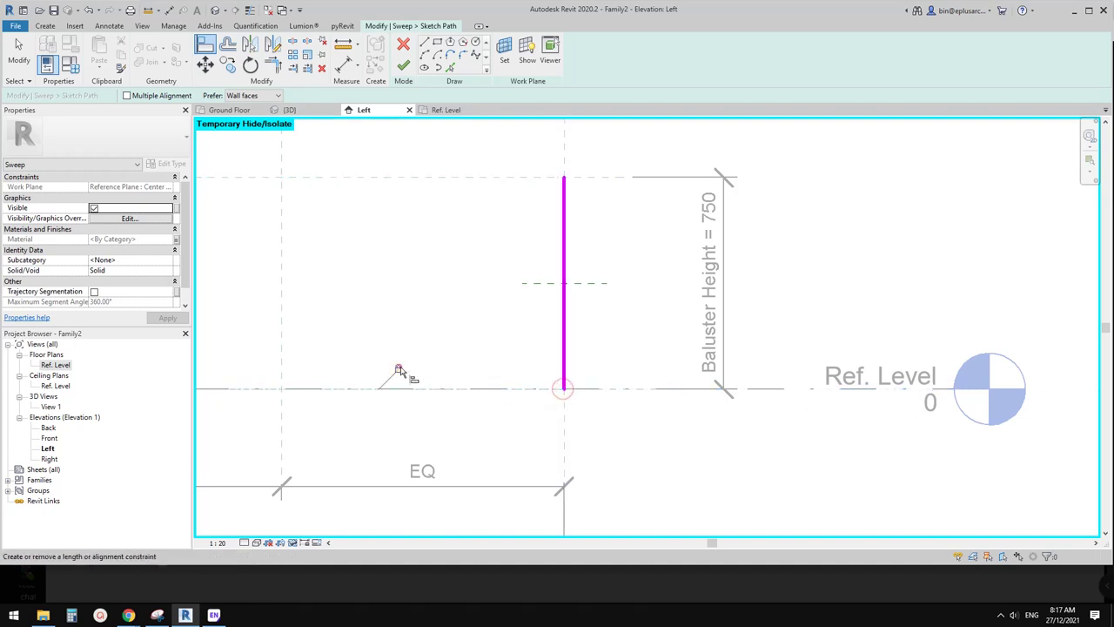
{"action": "left_click", "coordinate": [404, 66]}
{"action": "scroll", "coordinate": [532, 234], "scroll_direction": "down", "scroll_amount": 2}
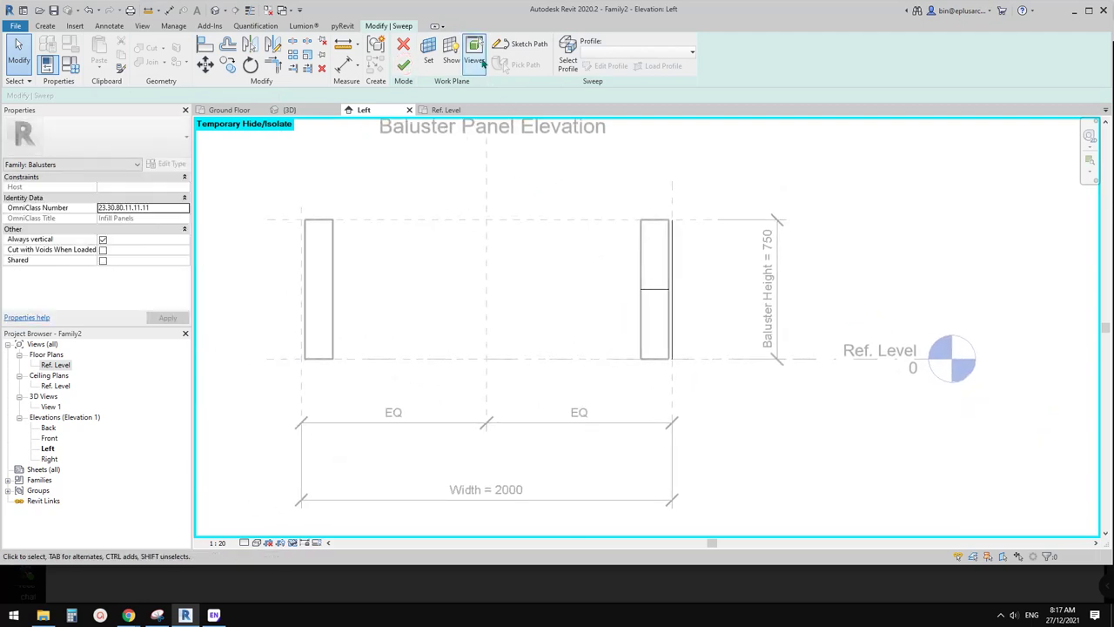
{"action": "left_click", "coordinate": [403, 66]}
{"action": "scroll", "coordinate": [485, 323], "scroll_direction": "down", "scroll_amount": 1}
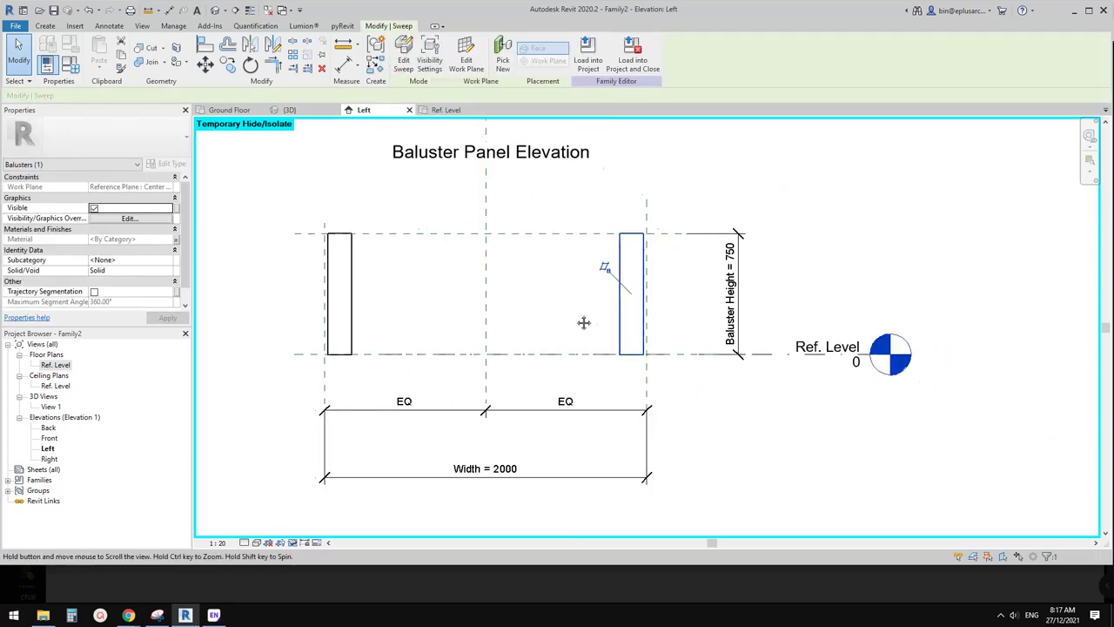
Inspect both posts in the 3D view and the Front elevation, and return to the Left elevation
{"action": "middle_click_drag", "start_coordinate": [584, 322], "coordinate": [602, 330]}
{"action": "left_click", "coordinate": [217, 11]}
{"action": "left_click", "coordinate": [216, 11]}
{"action": "scroll", "coordinate": [535, 301], "scroll_direction": "down", "scroll_amount": 3}
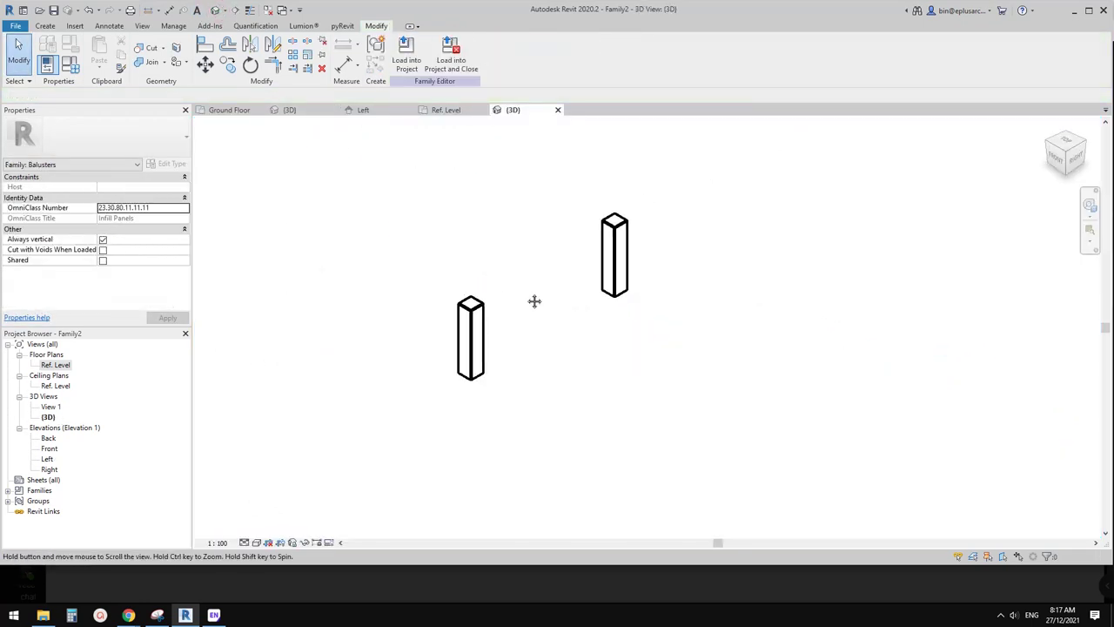
{"action": "left_click", "coordinate": [49, 449]}
{"action": "double_click", "coordinate": [49, 449]}
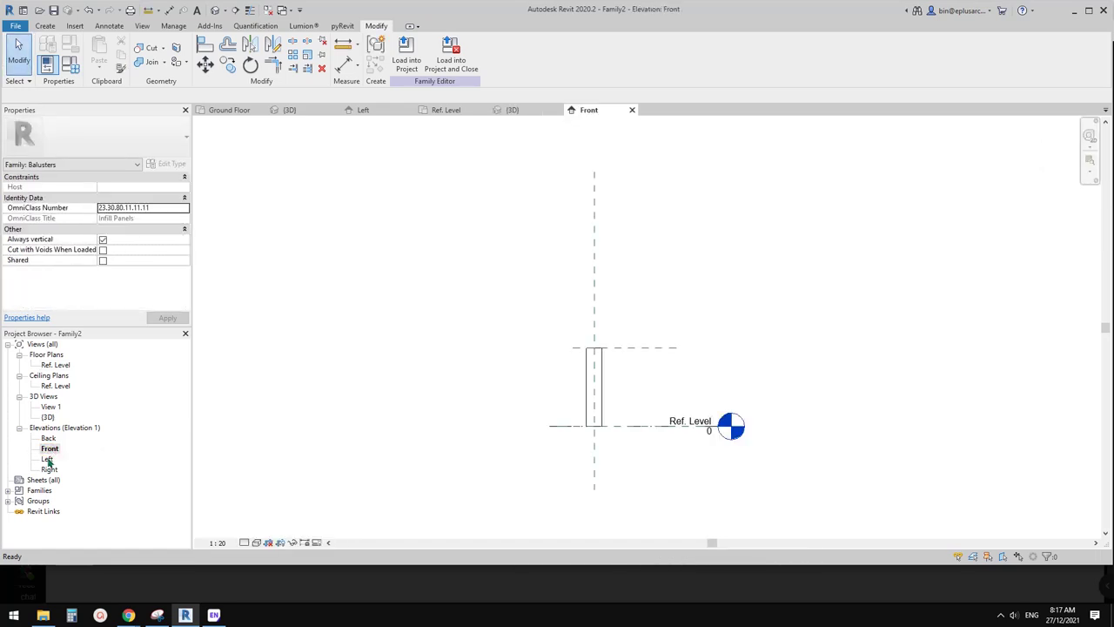
{"action": "double_click", "coordinate": [47, 459]}
Set the family's Width parameter to 1800 and check how the two posts follow the reference planes
{"action": "left_click", "coordinate": [664, 217]}
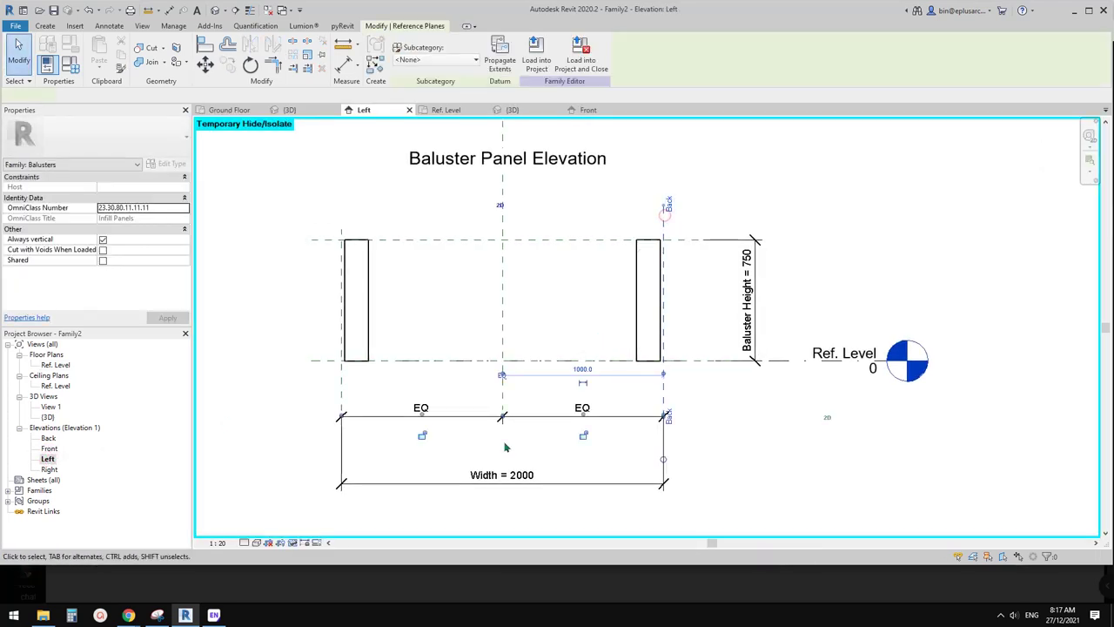
{"action": "key", "text": "Escape"}
{"action": "left_click", "coordinate": [74, 66]}
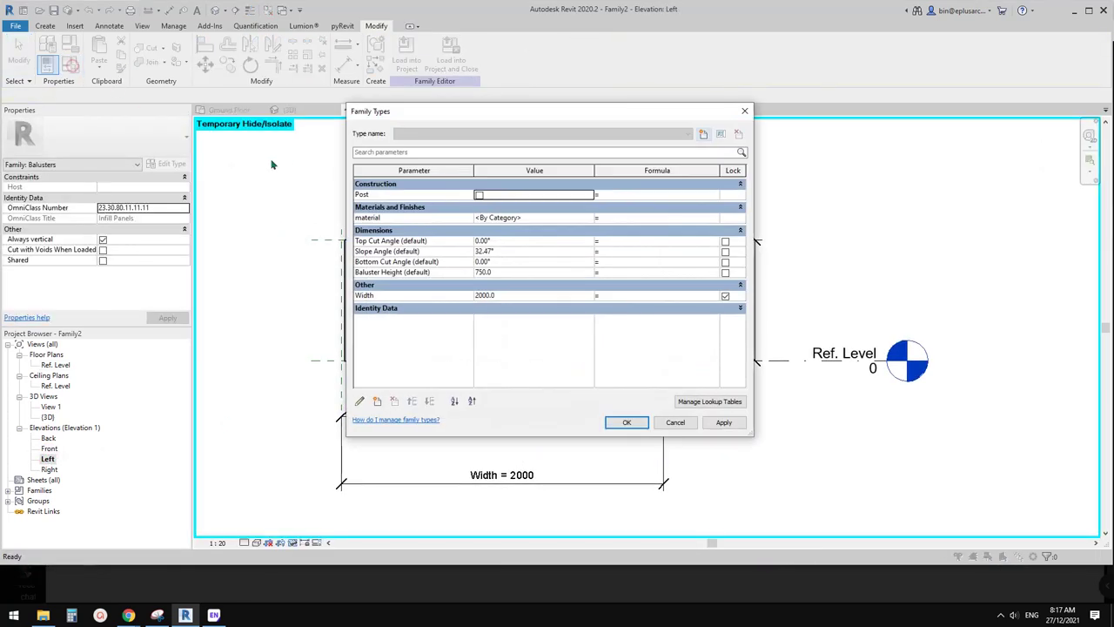
{"action": "left_click", "coordinate": [512, 294]}
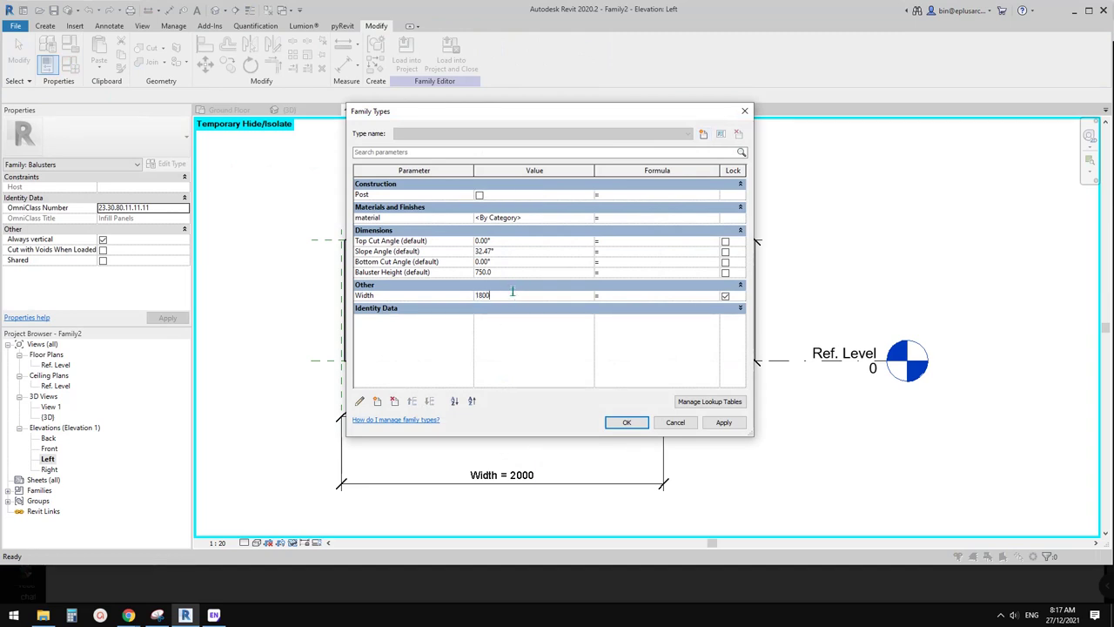
{"action": "left_click", "coordinate": [626, 421]}
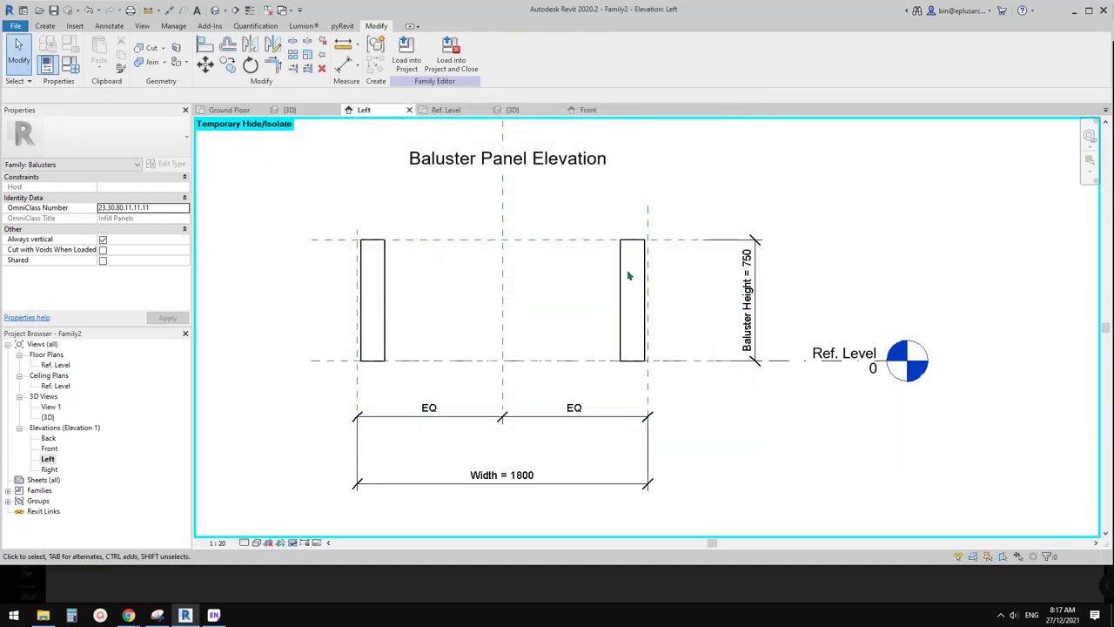
{"action": "middle_click_drag", "start_coordinate": [436, 273], "coordinate": [422, 246]}
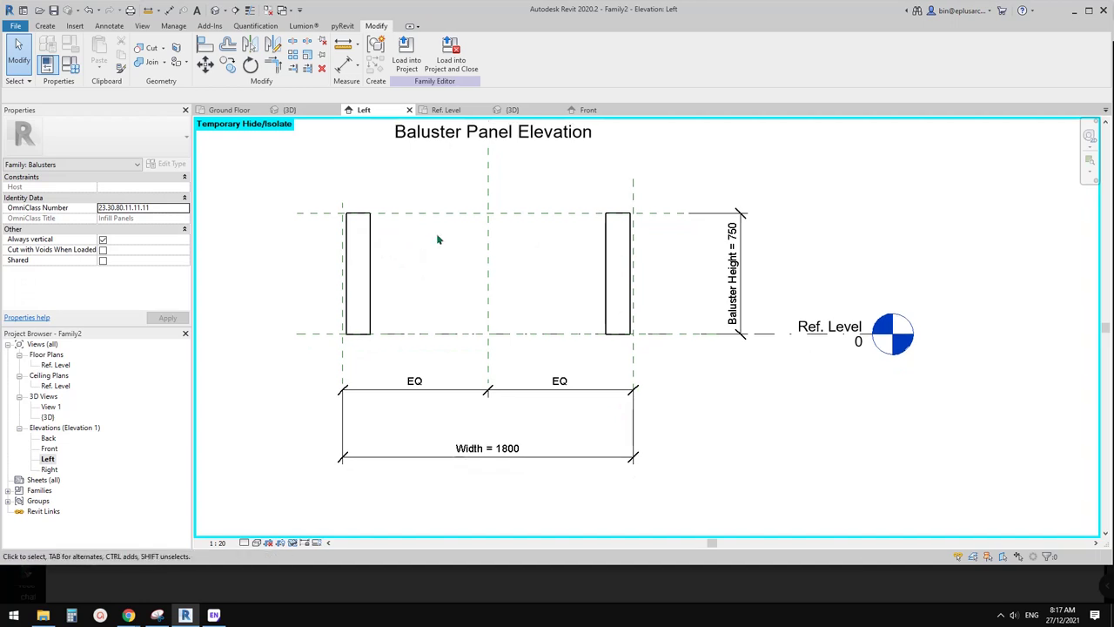
{"action": "scroll", "coordinate": [403, 274], "scroll_direction": "up", "scroll_amount": 1}
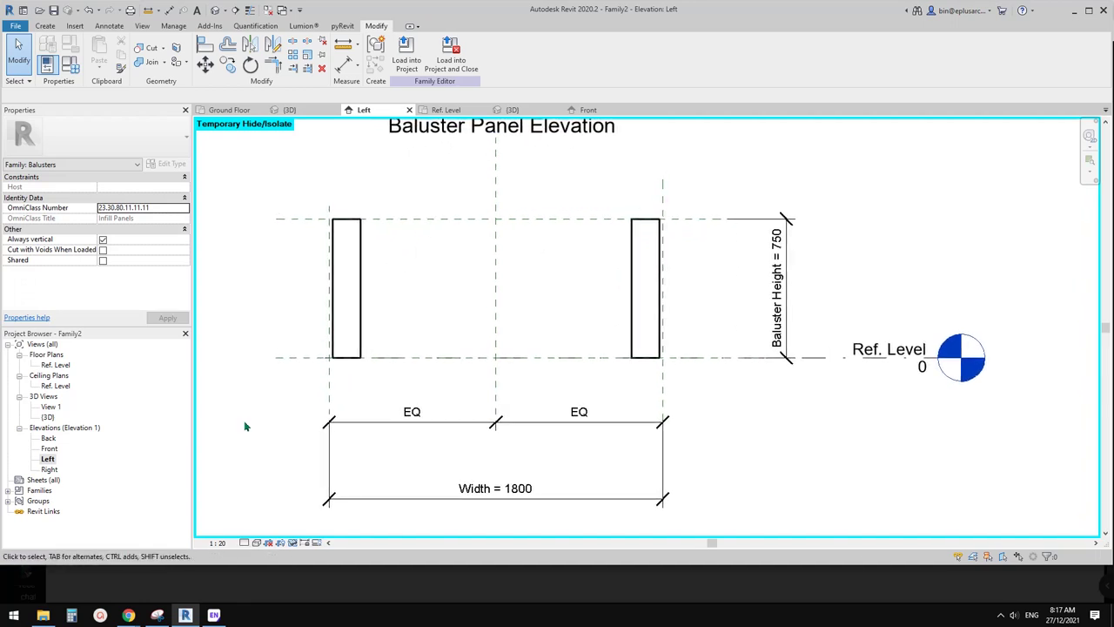
Look at the railing reference photo in the browser and return to the Revit family
{"action": "mouse_move", "coordinate": [129, 614]}
{"action": "left_click", "coordinate": [194, 566]}
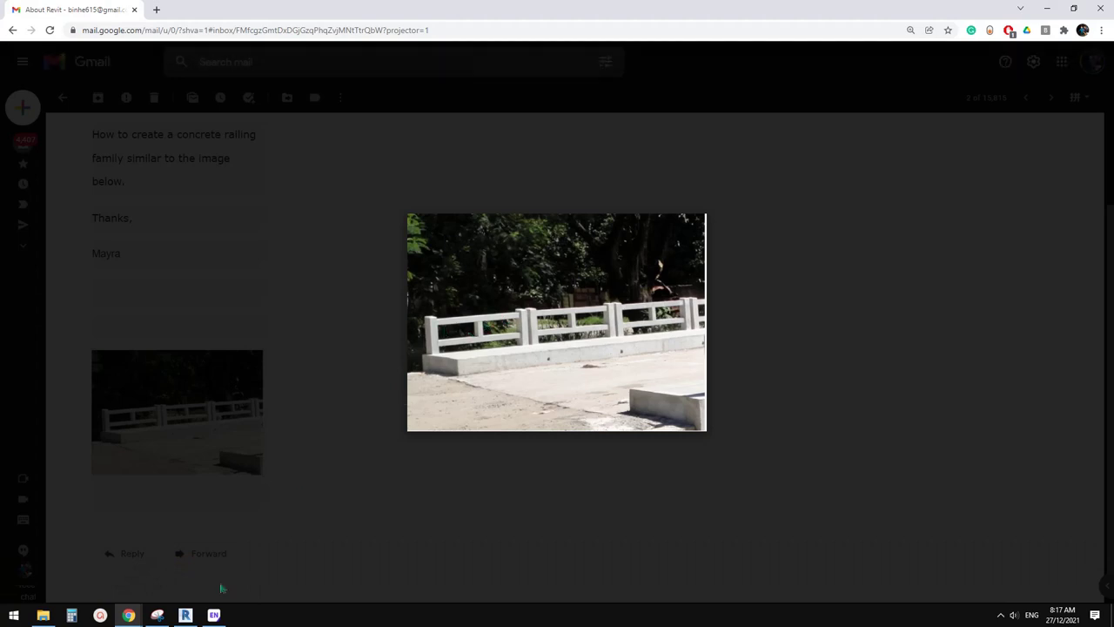
{"action": "left_click", "coordinate": [184, 614]}
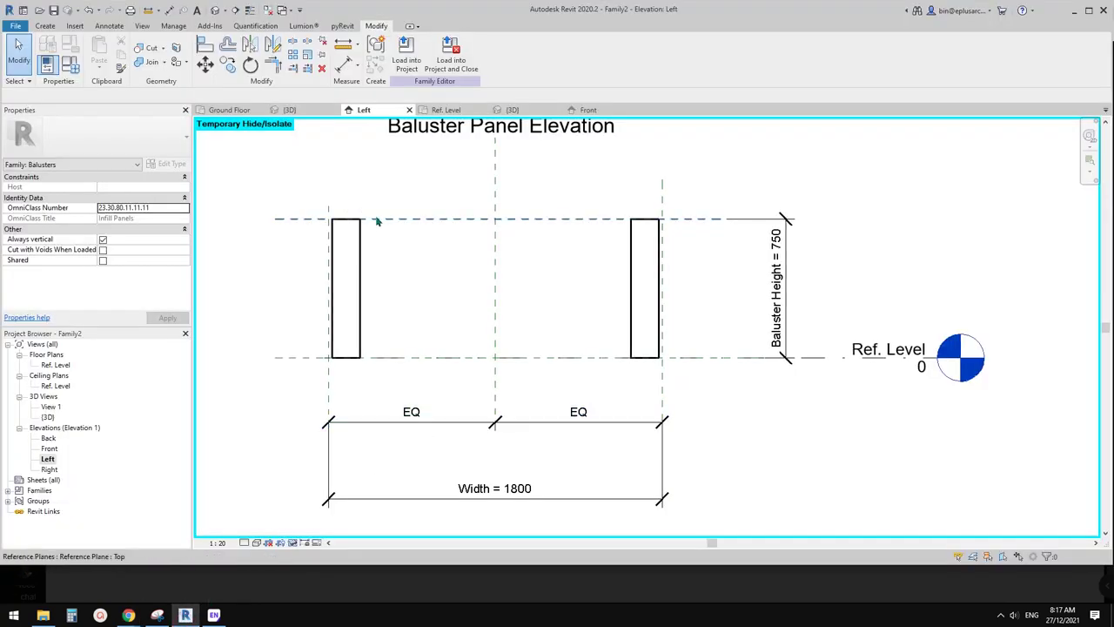
Start a new sweep and pick the Top reference plane as its path, with Lock enabled
{"action": "left_click", "coordinate": [41, 27]}
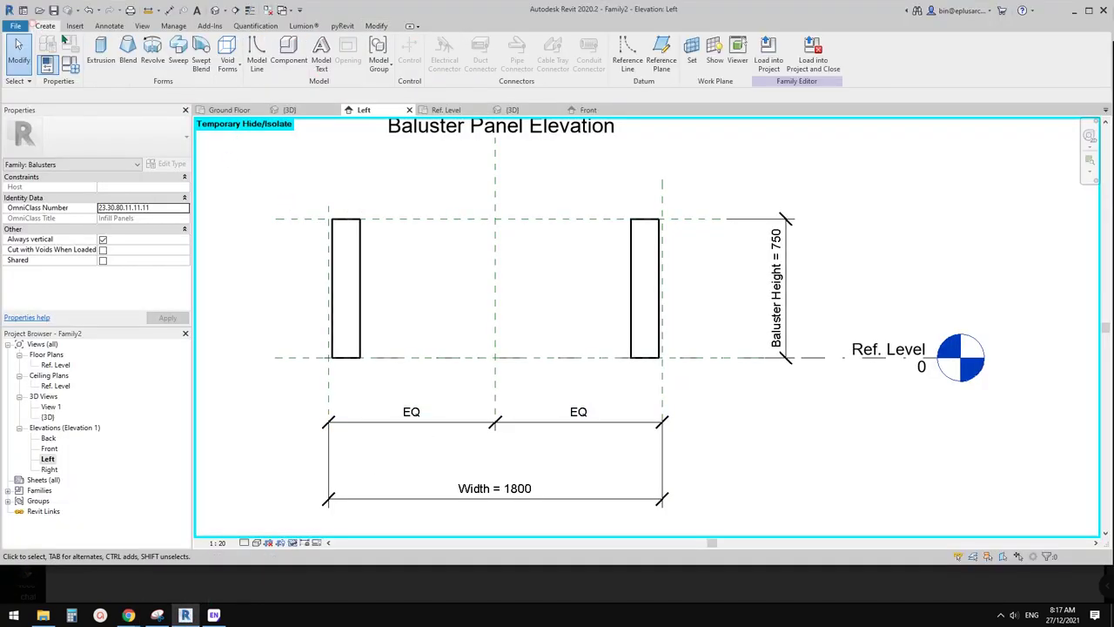
{"action": "left_click", "coordinate": [182, 54]}
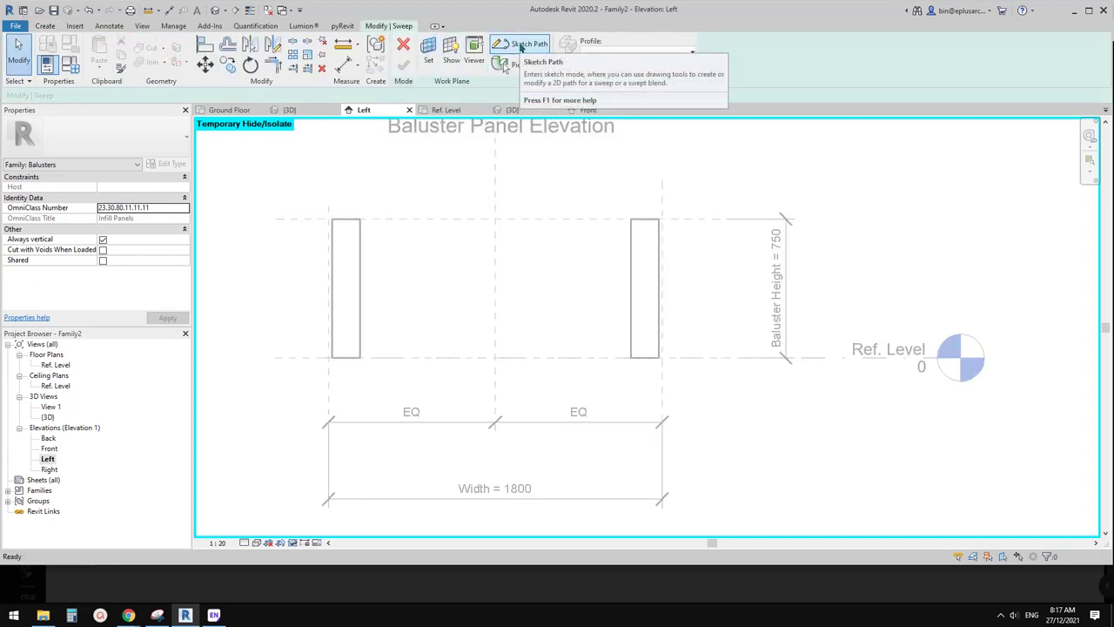
{"action": "left_click", "coordinate": [523, 44]}
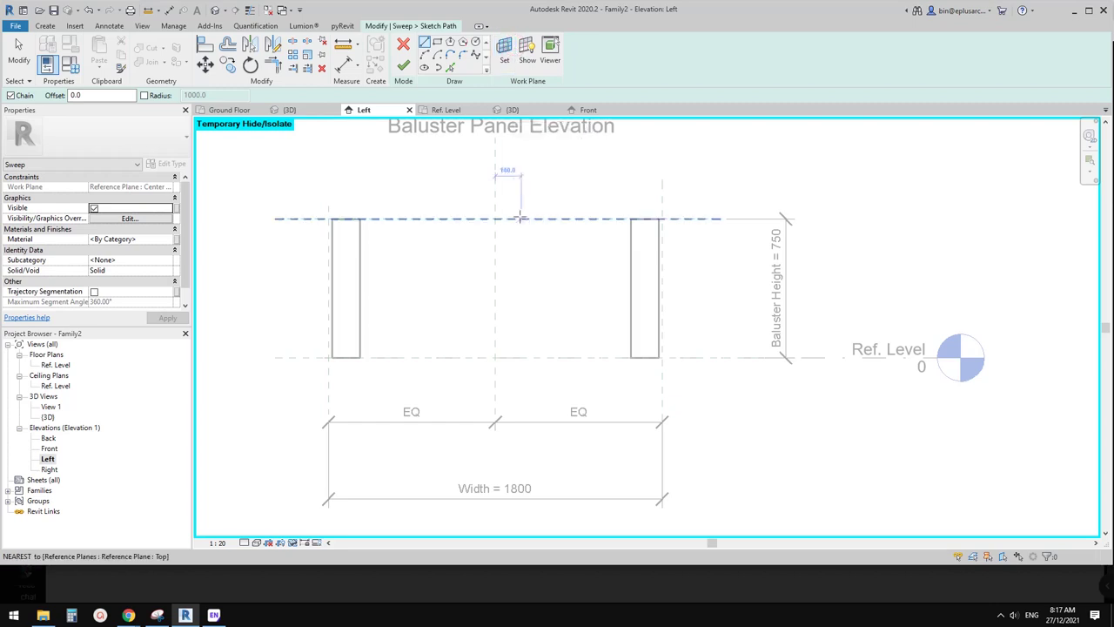
{"action": "left_click", "coordinate": [450, 67]}
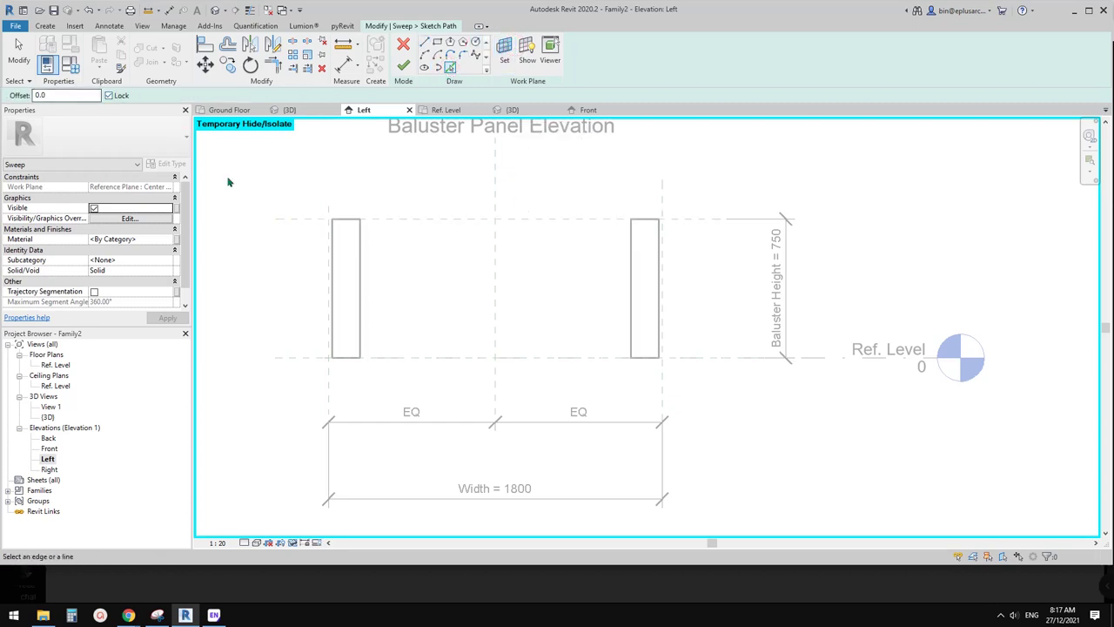
{"action": "left_click", "coordinate": [436, 220]}
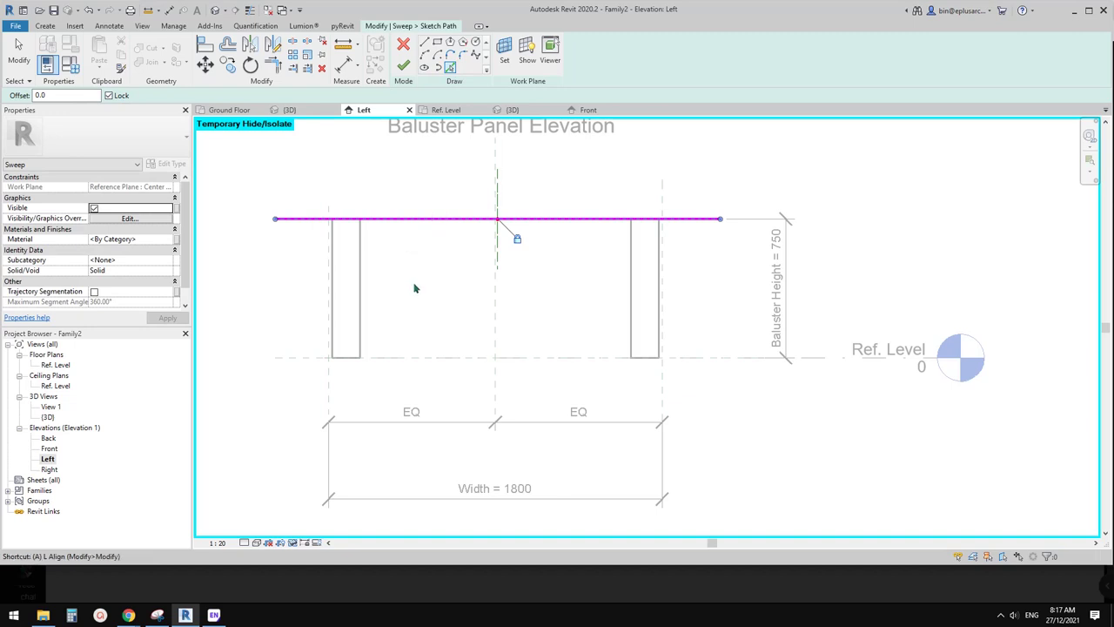
Align and lock both ends of the top rail path to the end reference planes, and finish the path
{"action": "key", "text": "a"}
{"action": "key", "text": "l"}
{"action": "left_click", "coordinate": [280, 221]}
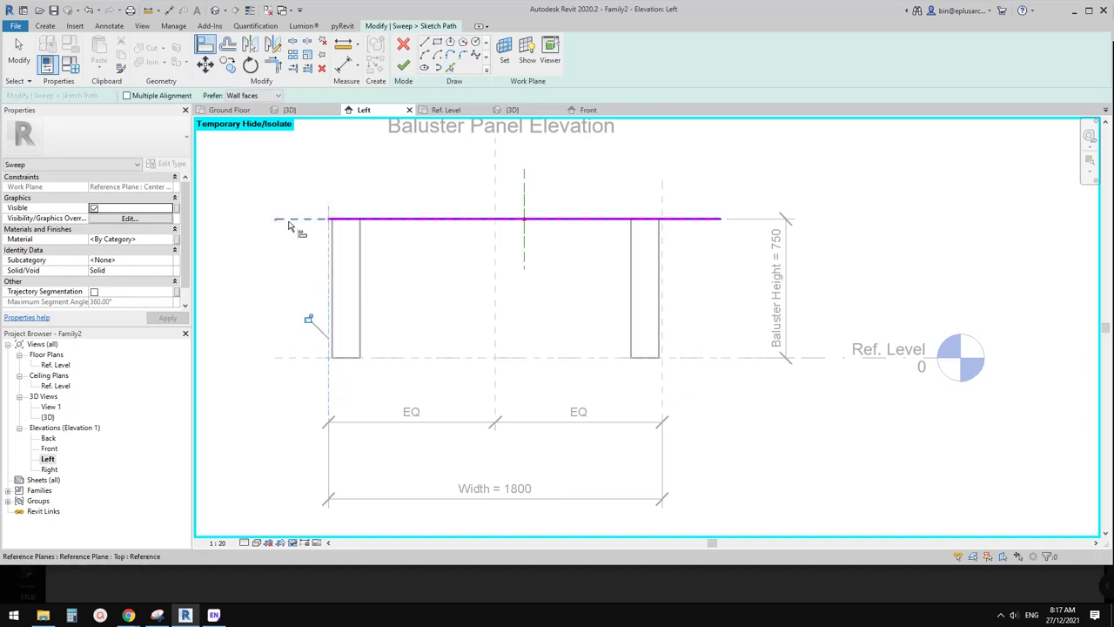
{"action": "left_click", "coordinate": [729, 229]}
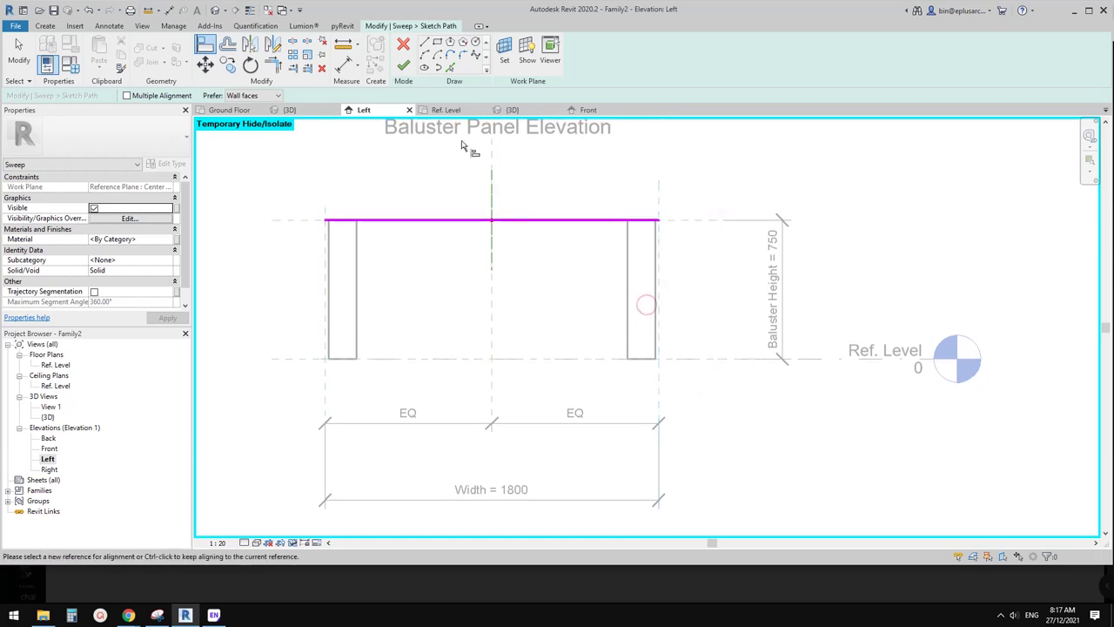
{"action": "left_click", "coordinate": [403, 66]}
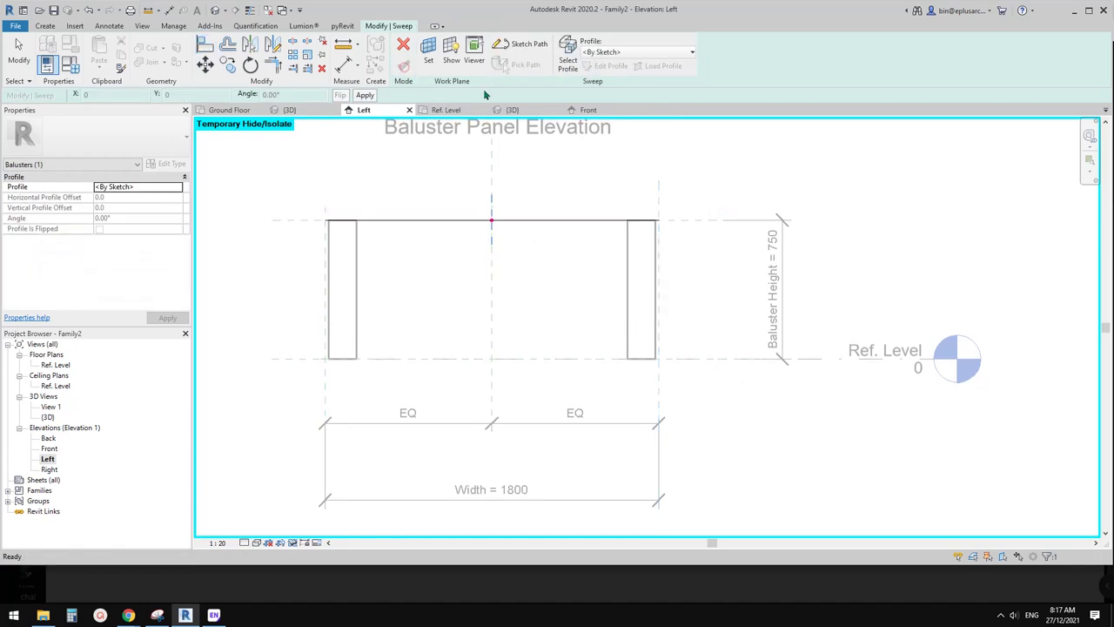
Start editing the top rail sweep's profile sketch in the Elevation: Back view
{"action": "left_click", "coordinate": [611, 64]}
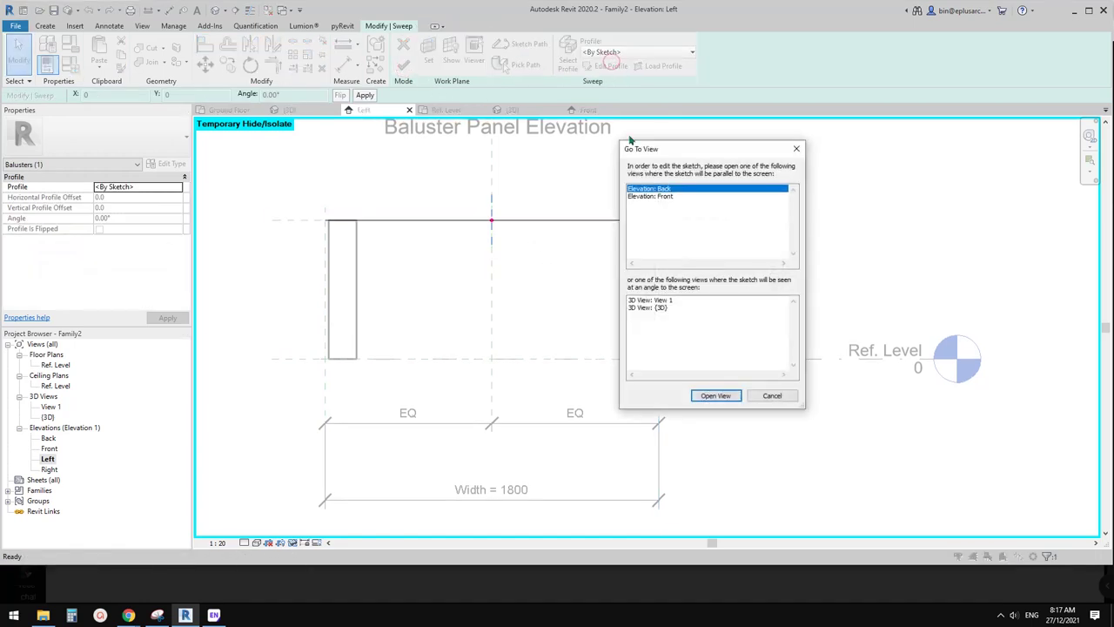
{"action": "left_click", "coordinate": [715, 396]}
{"action": "scroll", "coordinate": [644, 374], "scroll_direction": "up", "scroll_amount": 4}
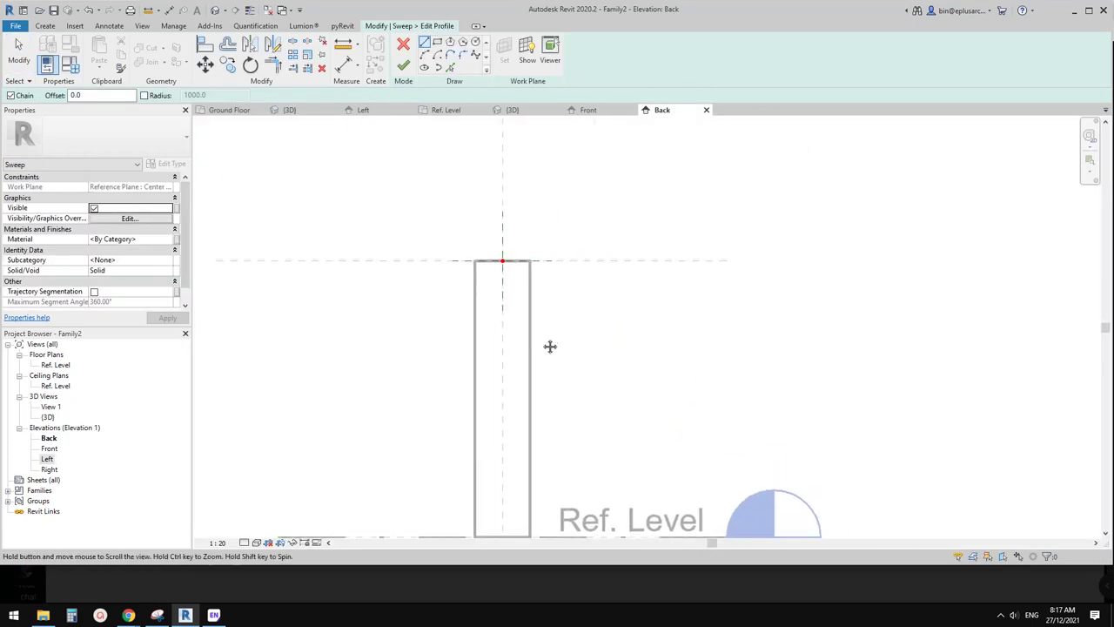
{"action": "middle_click_drag", "start_coordinate": [551, 346], "coordinate": [551, 345]}
Sketch a rectangular rail profile about 90 mm wide and 100 mm high inside the post outline, about 41 mm below its top edge
{"action": "left_click", "coordinate": [437, 42]}
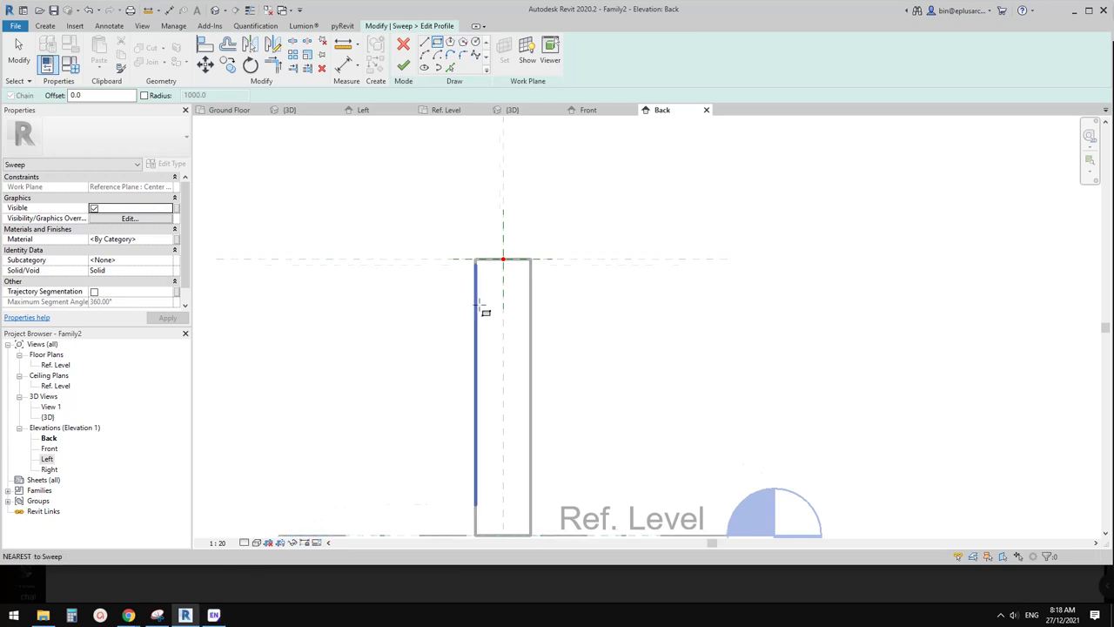
{"action": "scroll", "coordinate": [501, 296], "scroll_direction": "down", "scroll_amount": 3}
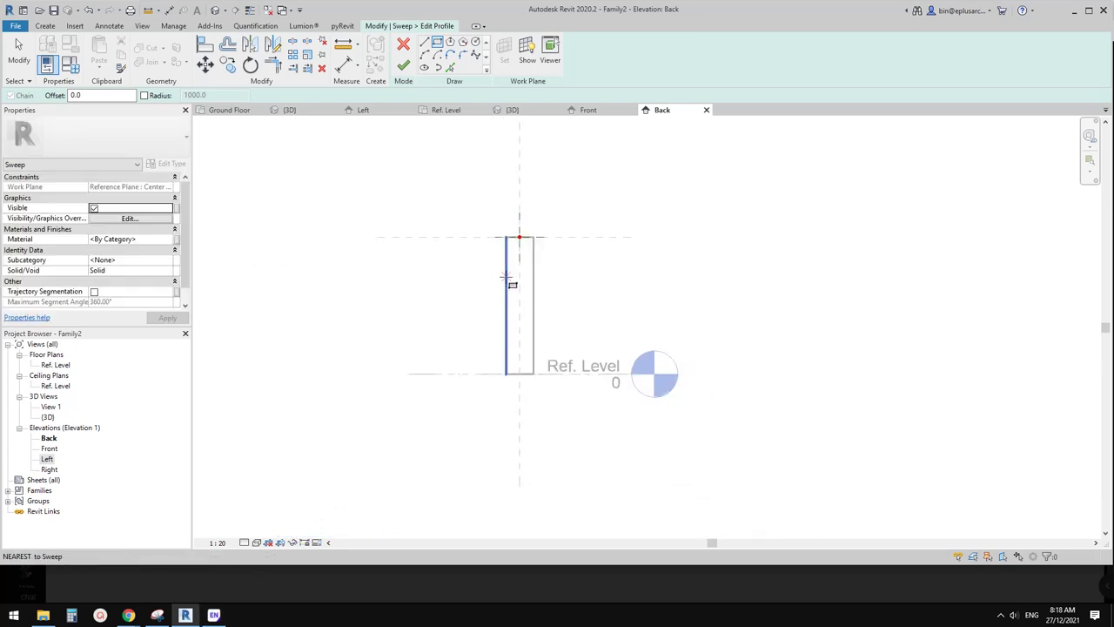
{"action": "scroll", "coordinate": [508, 277], "scroll_direction": "up", "scroll_amount": 5}
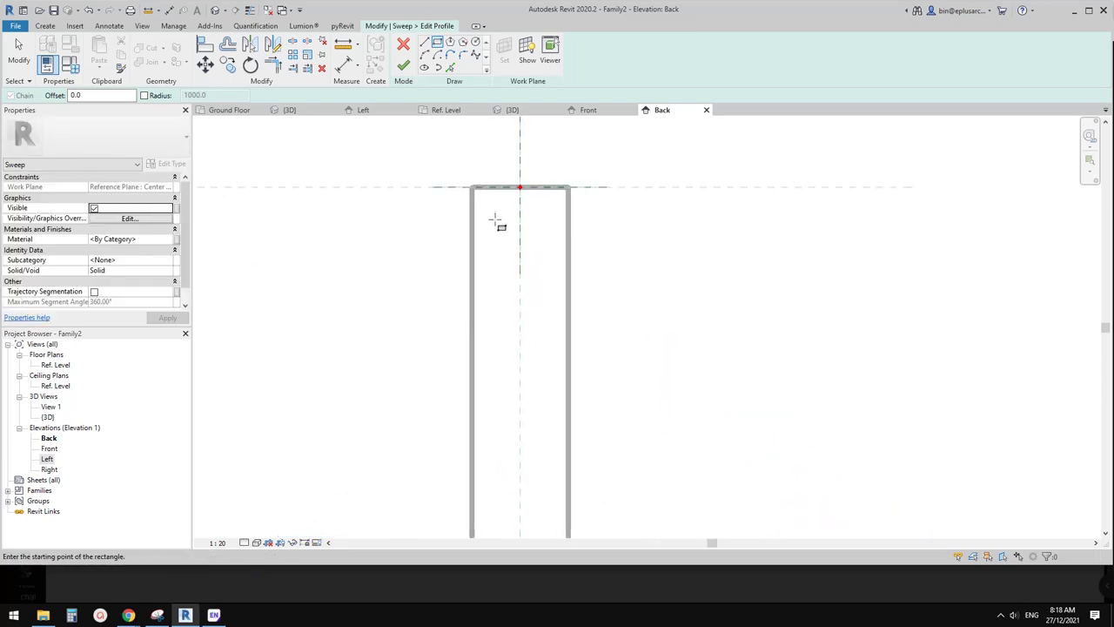
{"action": "scroll", "coordinate": [514, 233], "scroll_direction": "down", "scroll_amount": 1}
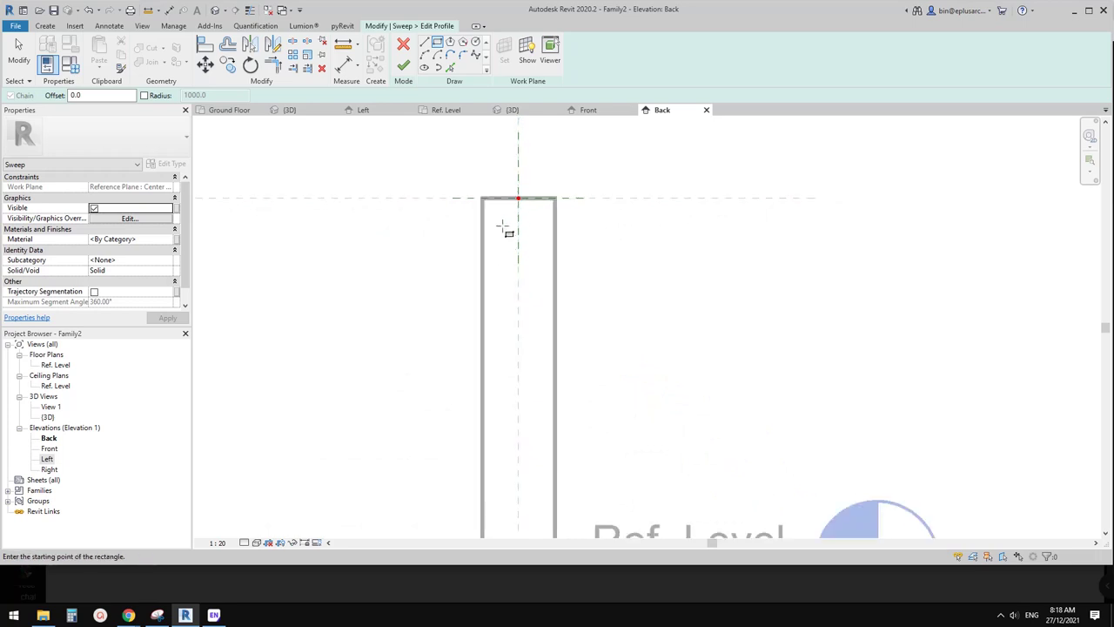
{"action": "left_click", "coordinate": [494, 217]}
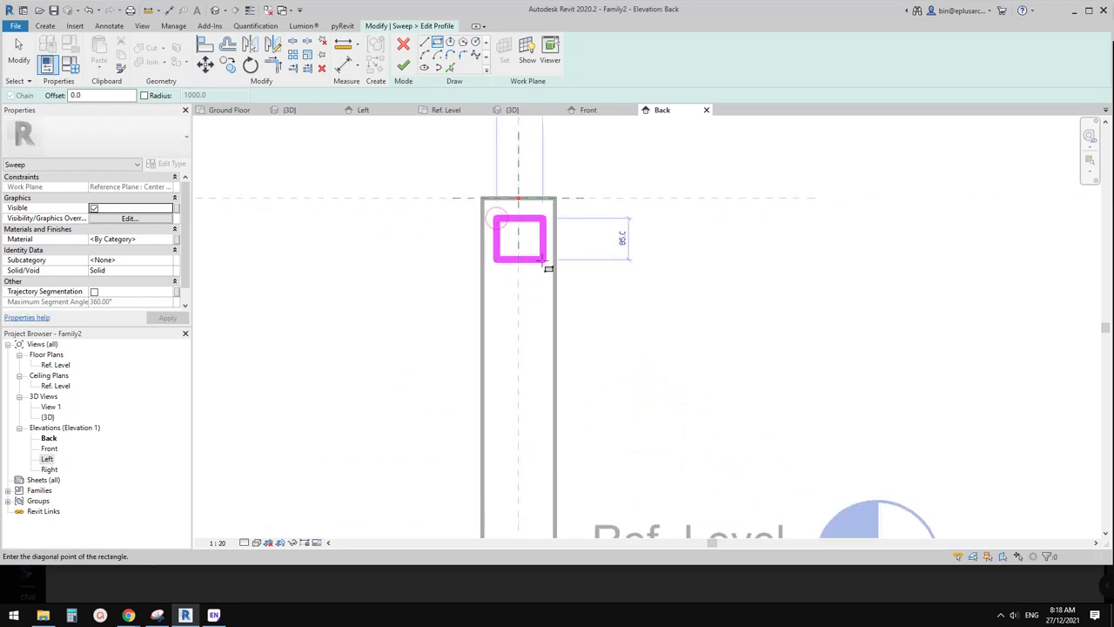
{"action": "left_click", "coordinate": [543, 268]}
{"action": "left_click", "coordinate": [544, 269]}
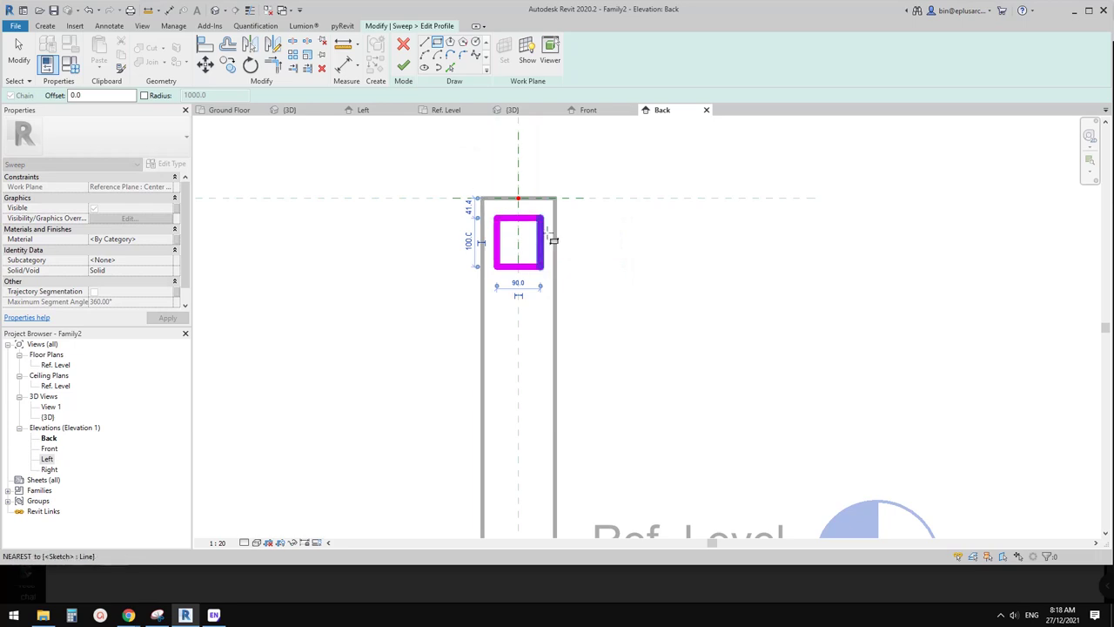
{"action": "scroll", "coordinate": [514, 247], "scroll_direction": "up", "scroll_amount": 1}
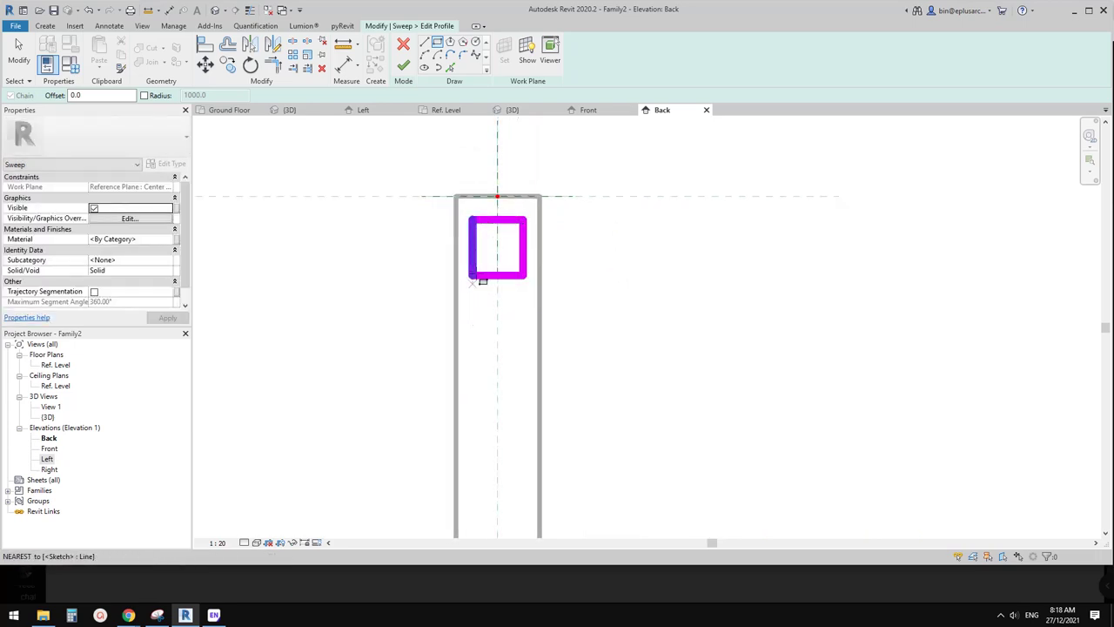
{"action": "middle_click_drag", "start_coordinate": [472, 275], "coordinate": [462, 205]}
{"action": "scroll", "coordinate": [483, 286], "scroll_direction": "down", "scroll_amount": 3}
{"action": "middle_click_drag", "start_coordinate": [487, 284], "coordinate": [486, 291]}
{"action": "scroll", "coordinate": [467, 296], "scroll_direction": "up", "scroll_amount": 2}
{"action": "middle_click_drag", "start_coordinate": [511, 239], "coordinate": [497, 265]}
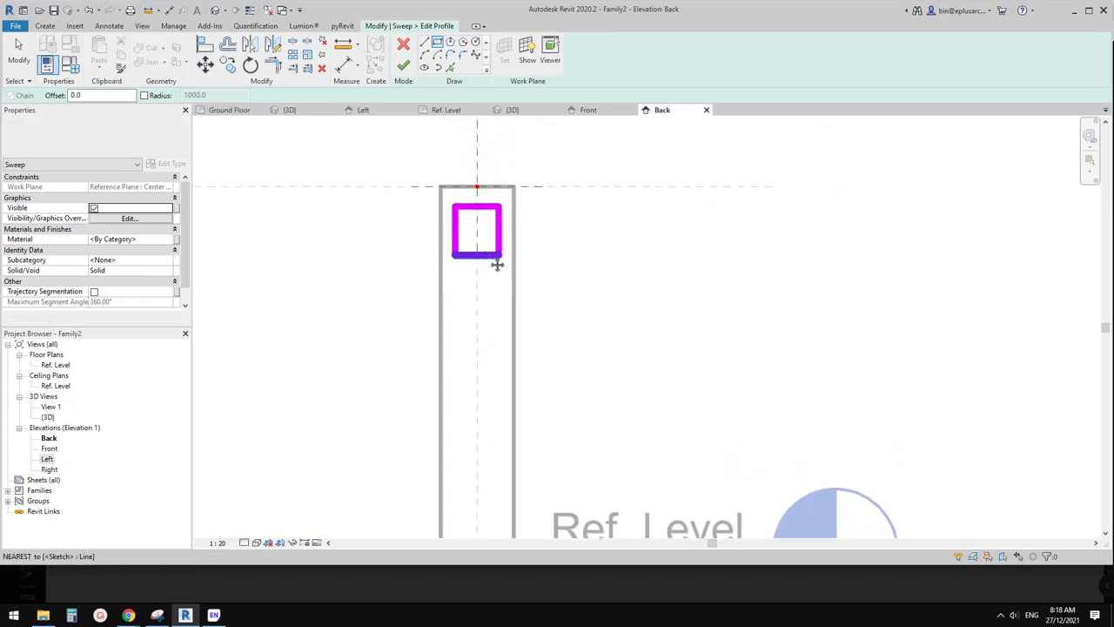
{"action": "key", "text": "Escape"}
{"action": "scroll", "coordinate": [496, 222], "scroll_direction": "up", "scroll_amount": 2}
{"action": "key", "text": "Escape"}
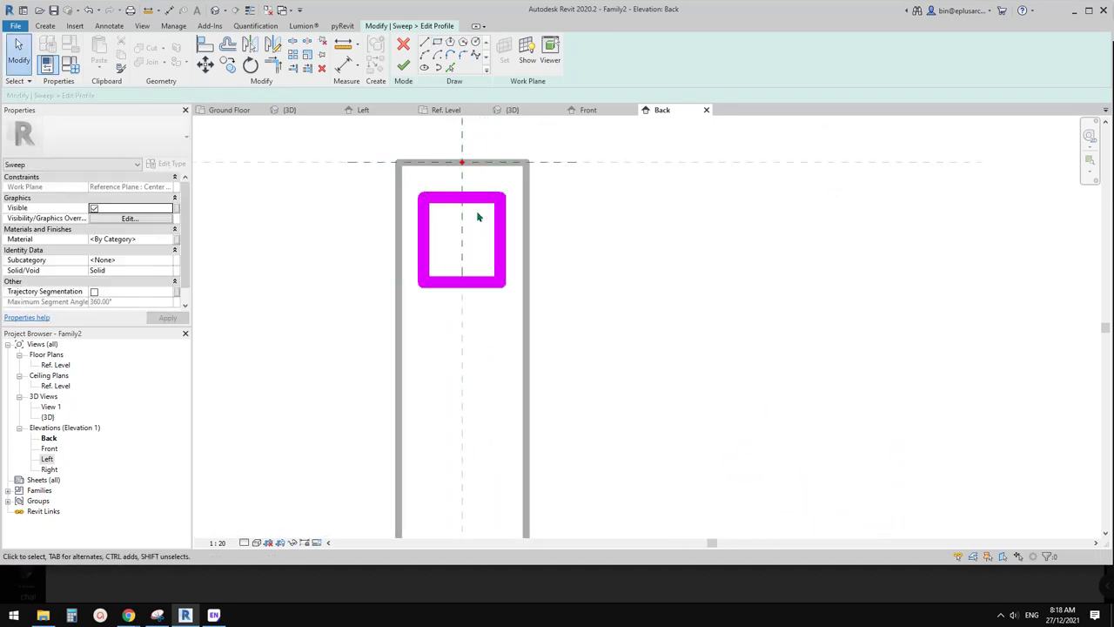
Set the width of the square rail profile in the sweep sketch to 100 mm
{"action": "left_click", "coordinate": [470, 199]}
{"action": "key", "text": "Escape"}
{"action": "left_click", "coordinate": [502, 242]}
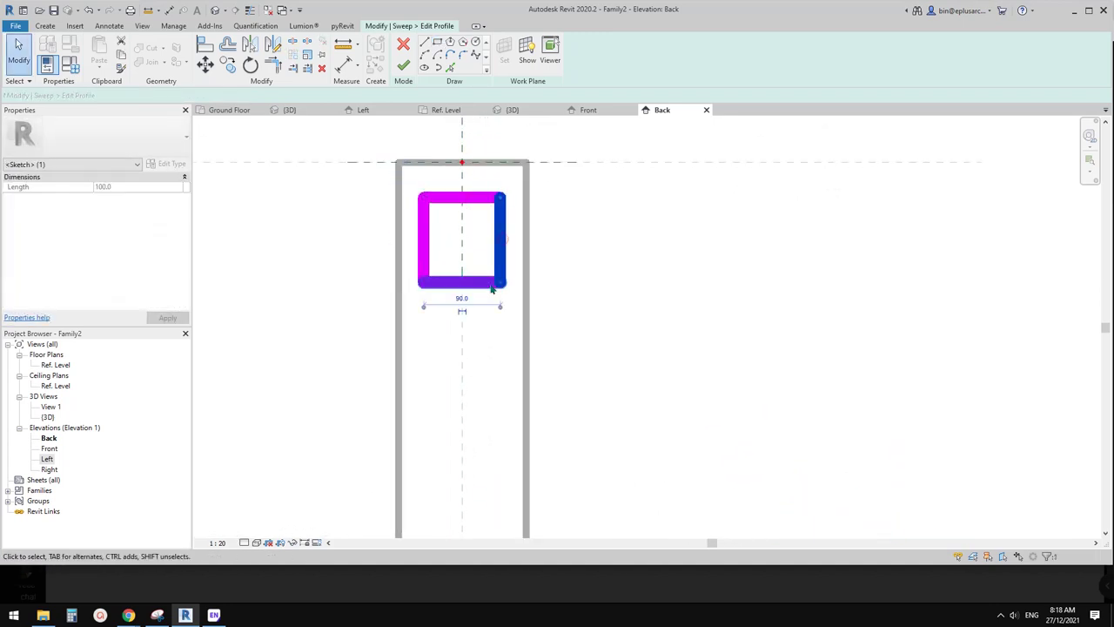
{"action": "left_click", "coordinate": [461, 299]}
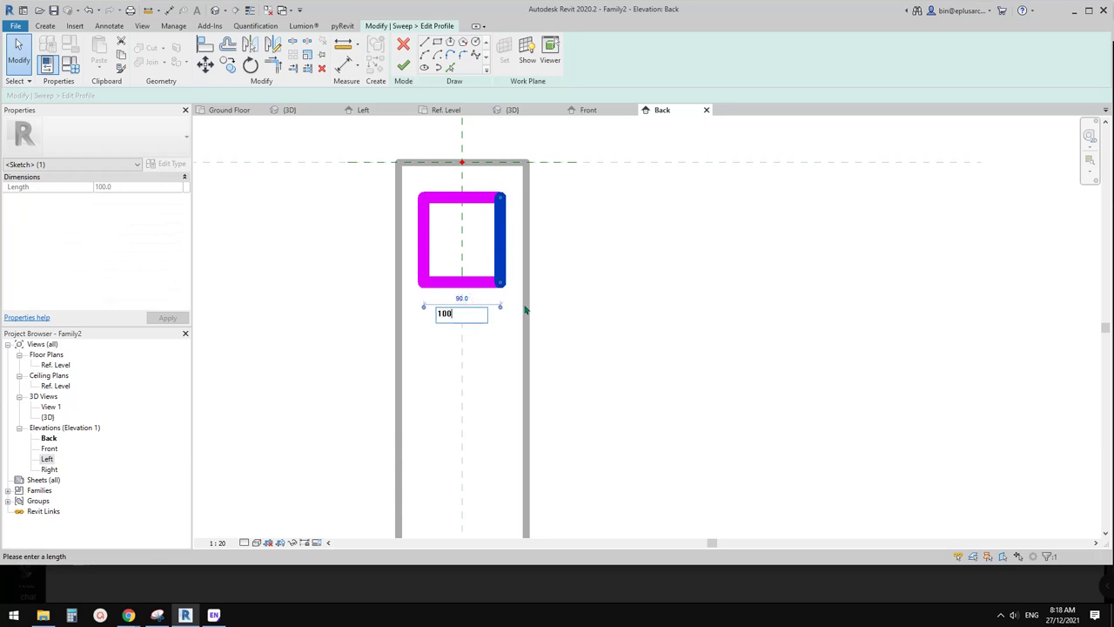
{"action": "key", "text": "Return"}
{"action": "key", "text": "Escape"}
Move the whole square profile so its top edge's midpoint sits where the centre and top reference planes cross
{"action": "left_click", "coordinate": [494, 282]}
{"action": "key", "text": "Tab"}
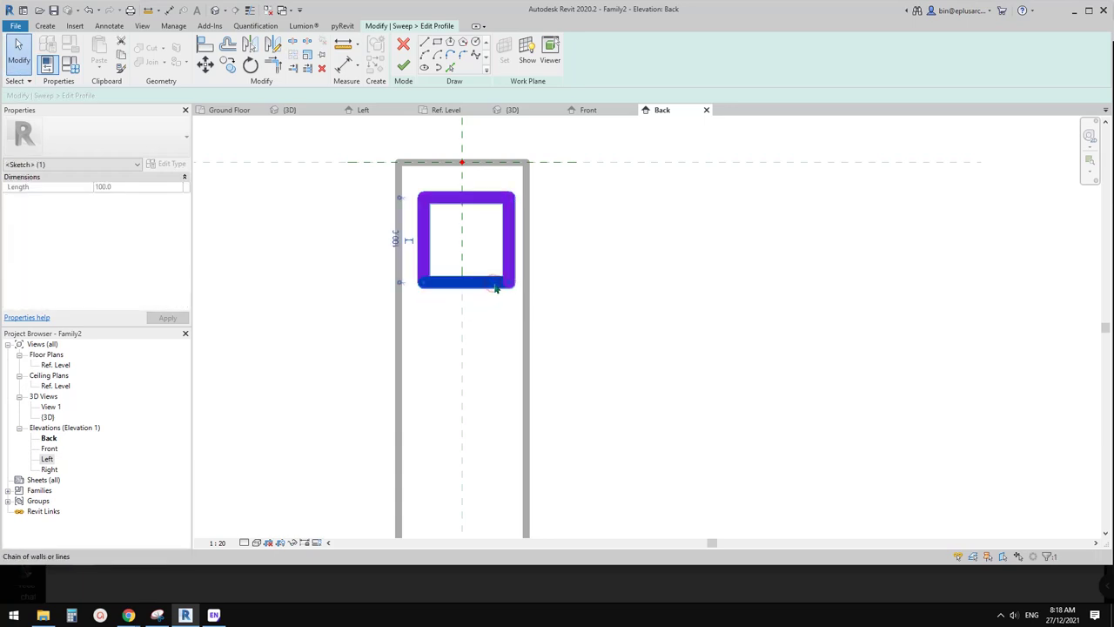
{"action": "left_click", "coordinate": [496, 287]}
{"action": "key", "text": "m"}
{"action": "key", "text": "v"}
{"action": "left_click", "coordinate": [461, 208]}
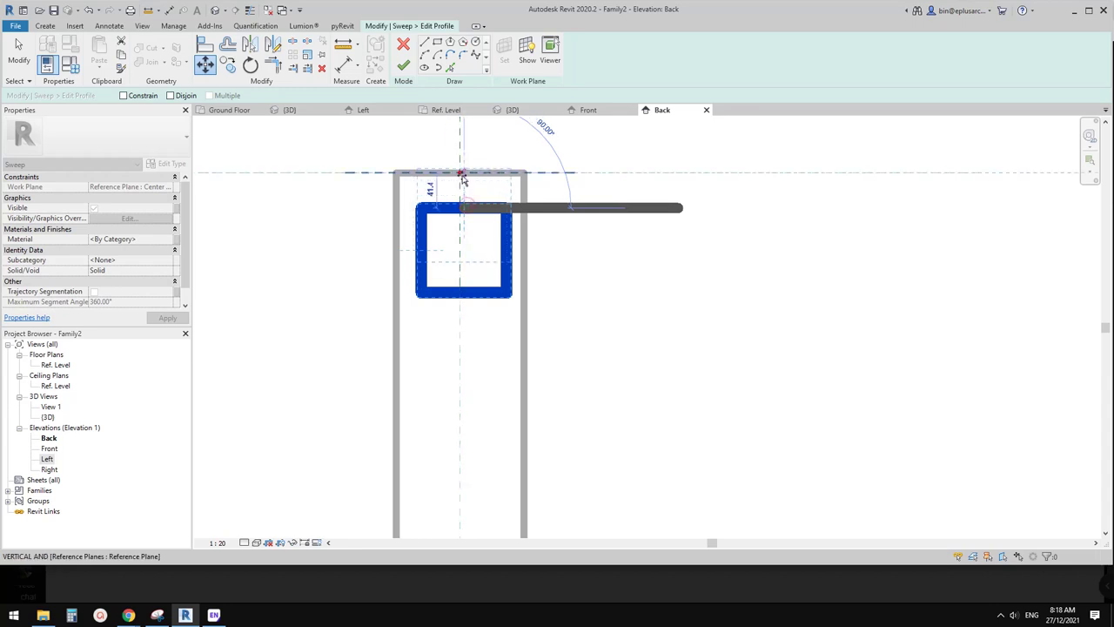
{"action": "left_click", "coordinate": [463, 177]}
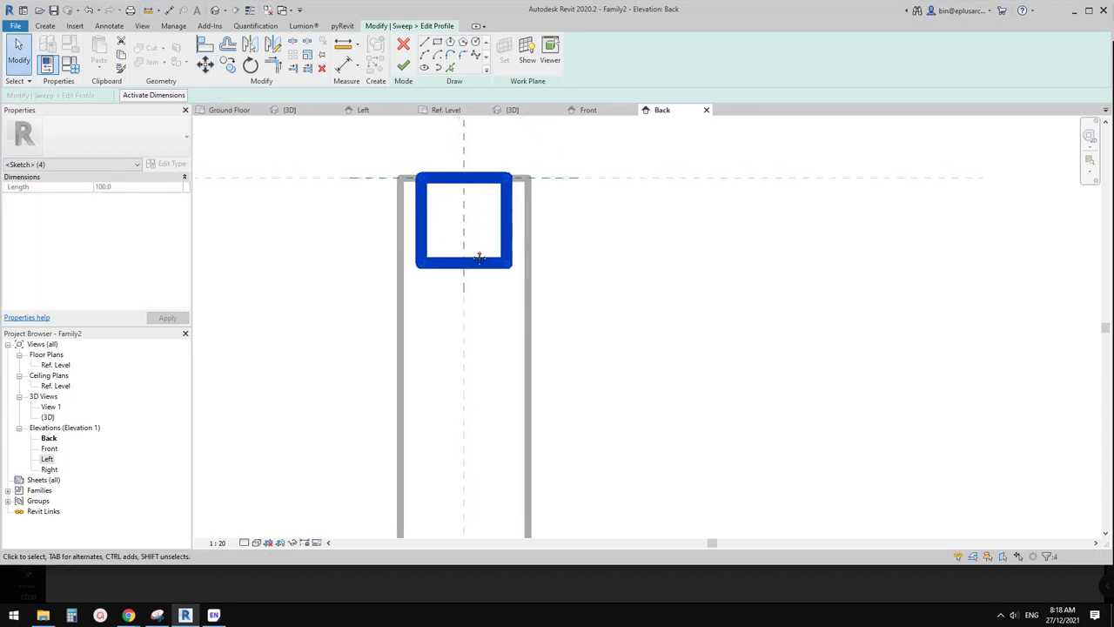
Check the concrete railing photo in the browser and move the square profile slightly below the top reference plane in Revit
{"action": "left_click", "coordinate": [210, 567]}
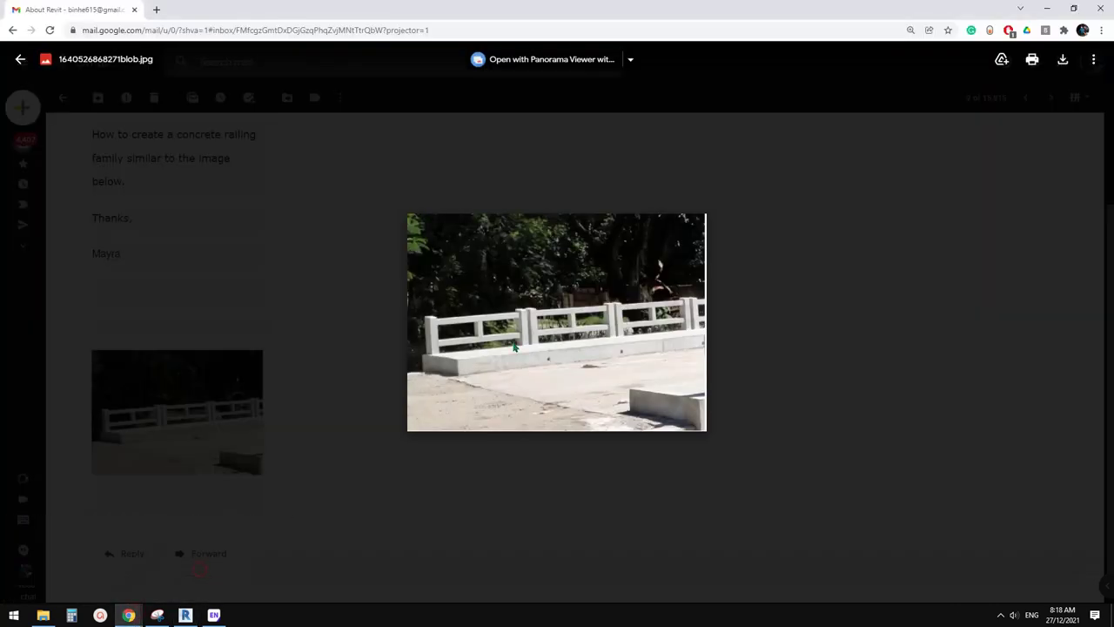
{"action": "left_click", "coordinate": [197, 614]}
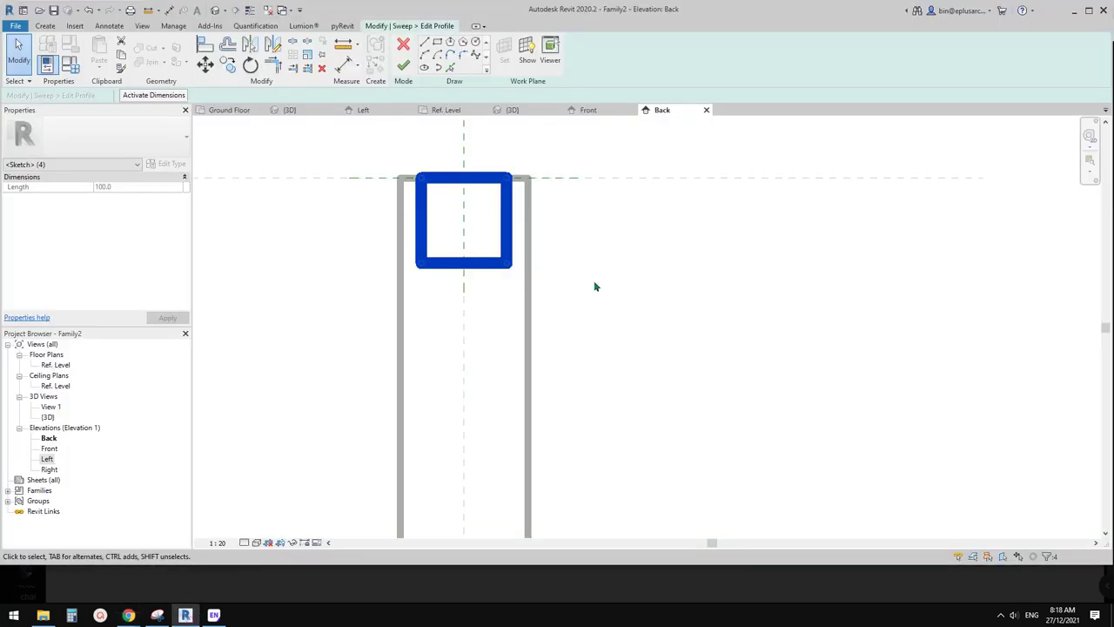
{"action": "middle_click_drag", "start_coordinate": [474, 236], "coordinate": [476, 251]}
{"action": "type", "text": "mv"}
{"action": "left_click", "coordinate": [569, 227]}
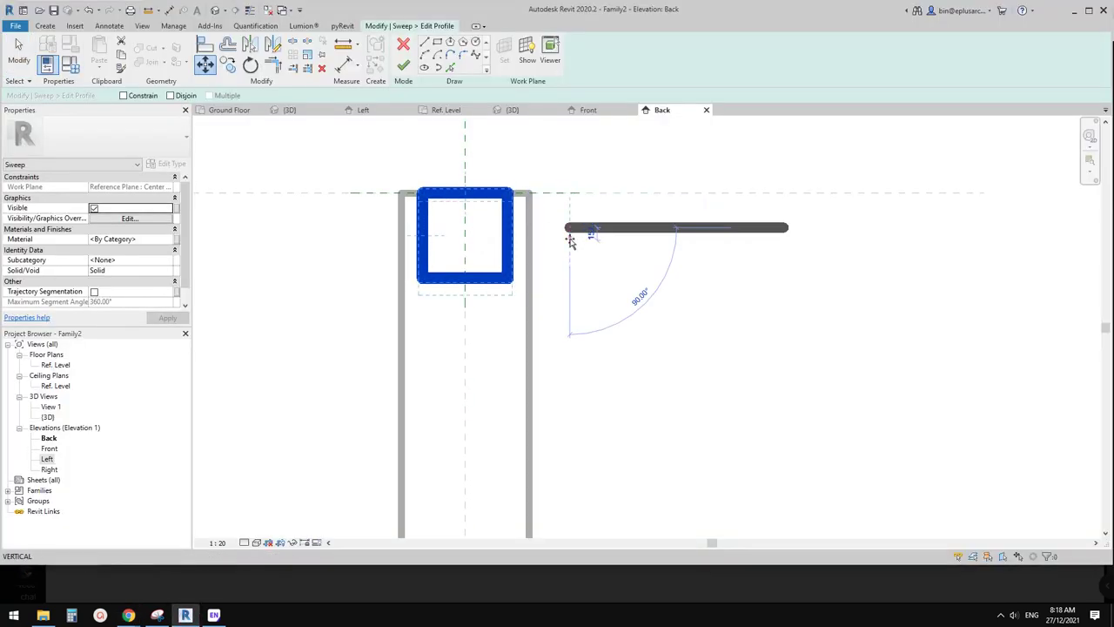
{"action": "key", "text": "Escape"}
{"action": "key", "text": "Escape"}
{"action": "scroll", "coordinate": [542, 258], "scroll_direction": "down", "scroll_amount": 2}
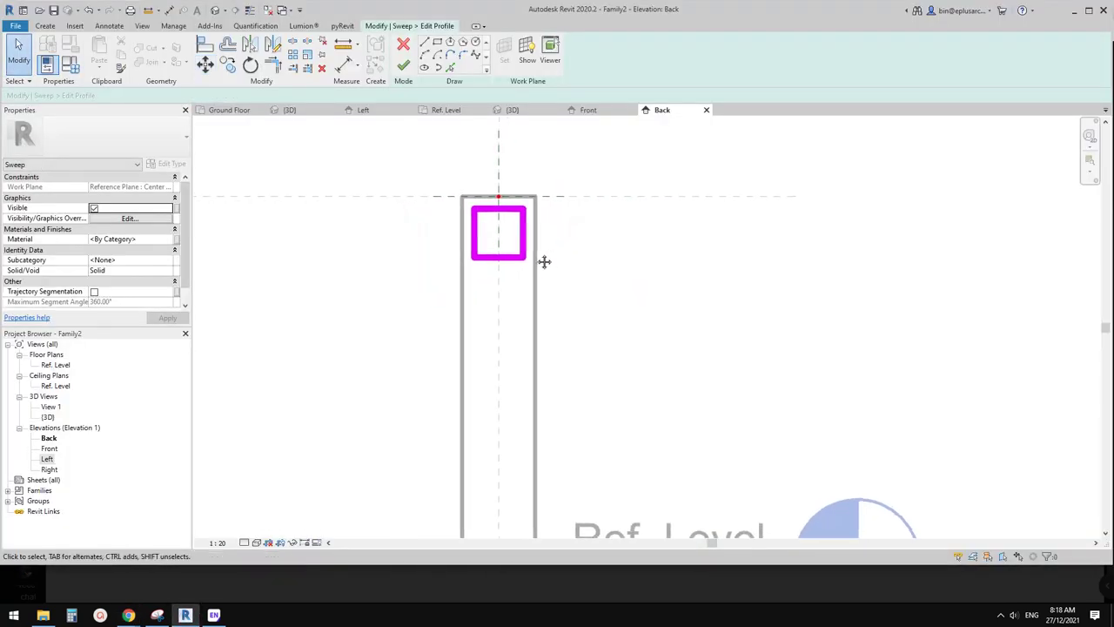
Check the railing photo in the browser again and copy the square profile 500 mm straight down in Revit
{"action": "left_click", "coordinate": [512, 264]}
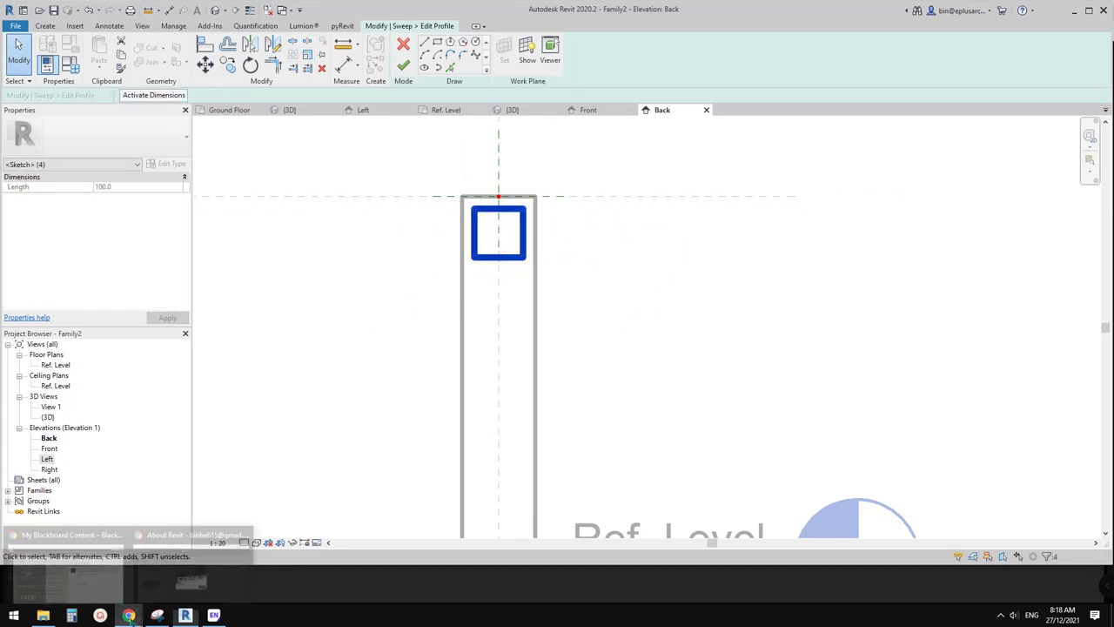
{"action": "left_click", "coordinate": [178, 584]}
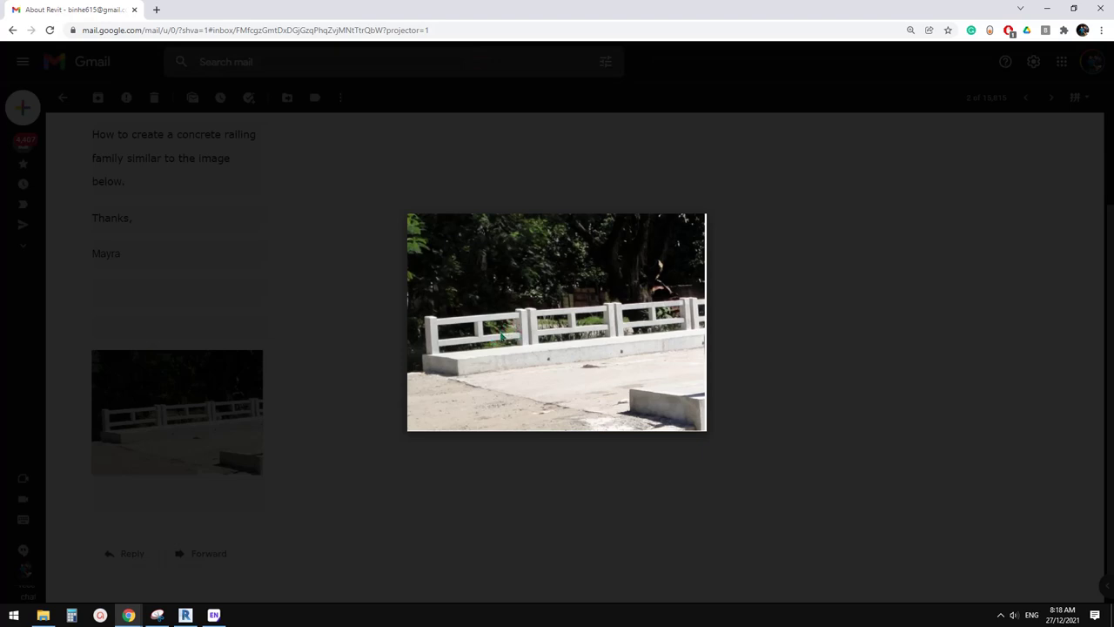
{"action": "left_click", "coordinate": [185, 614]}
{"action": "key", "text": "c"}
{"action": "key", "text": "o"}
{"action": "left_click", "coordinate": [565, 252]}
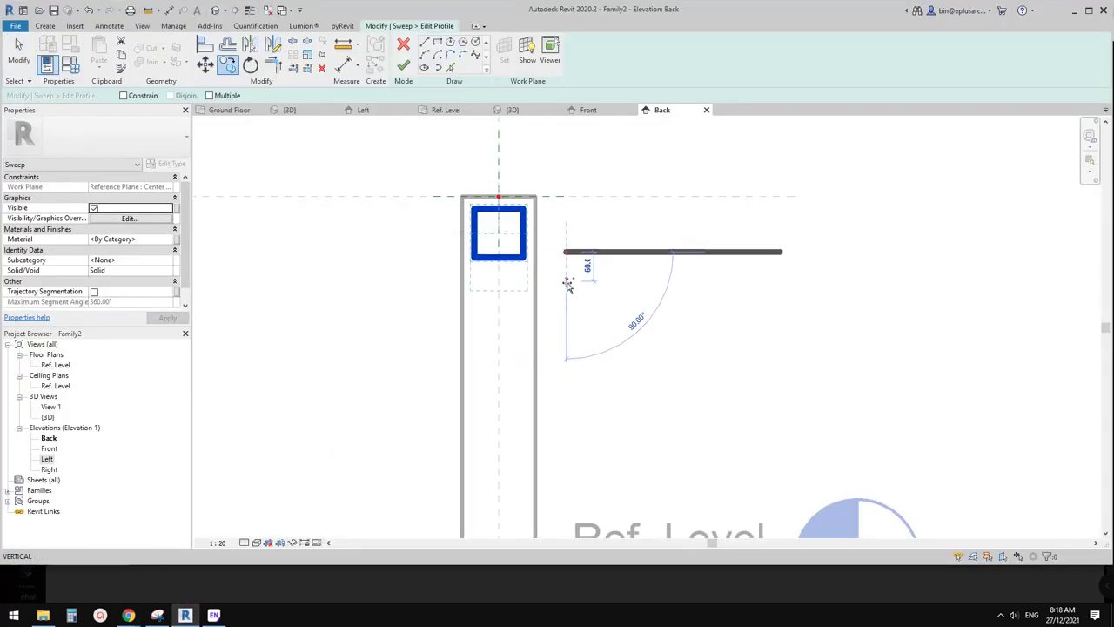
{"action": "type", "text": "500"}
{"action": "key", "text": "Return"}
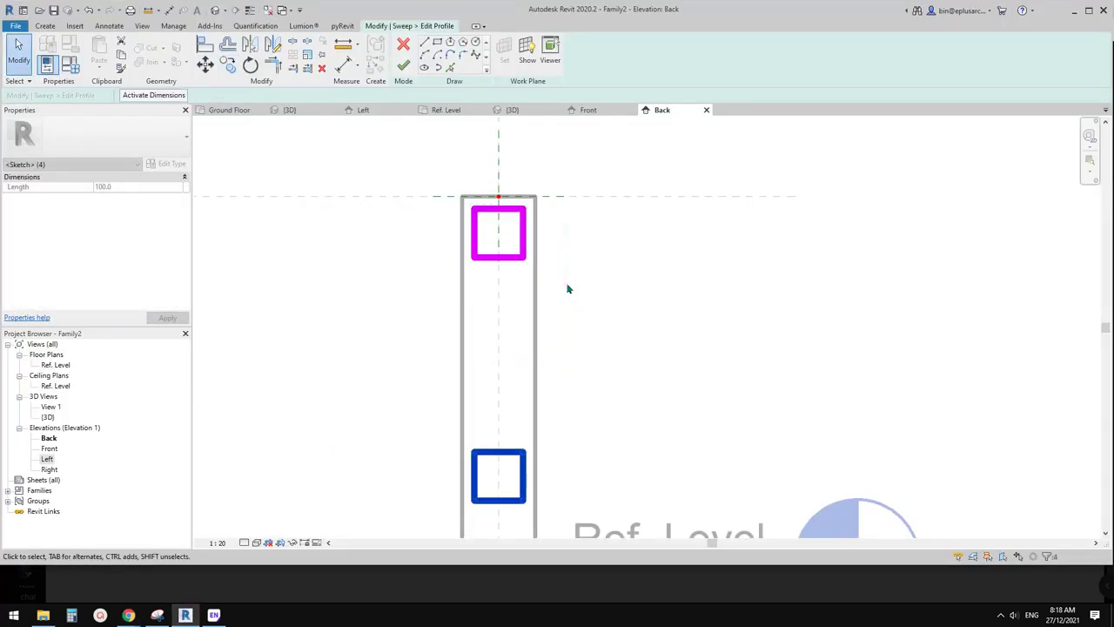
Move the lower square profile up 100 mm along the post
{"action": "scroll", "coordinate": [566, 288], "scroll_direction": "down", "scroll_amount": 3}
{"action": "left_click_drag", "start_coordinate": [432, 301], "coordinate": [567, 367]}
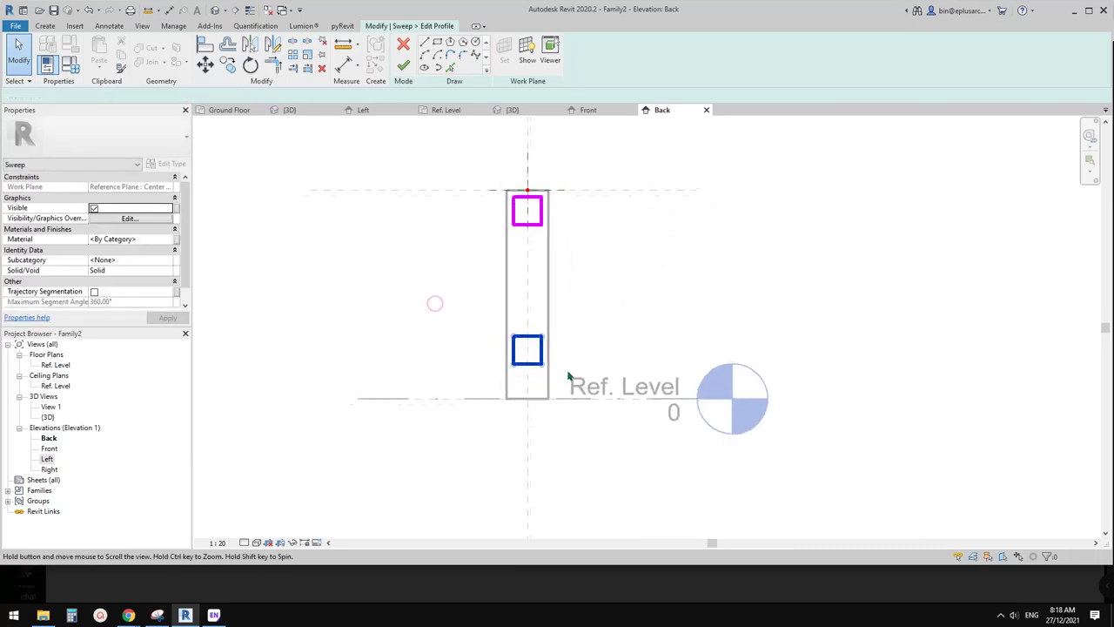
{"action": "middle_click_drag", "start_coordinate": [604, 344], "coordinate": [592, 355]}
{"action": "key", "text": "m"}
{"action": "key", "text": "v"}
{"action": "left_click", "coordinate": [618, 327]}
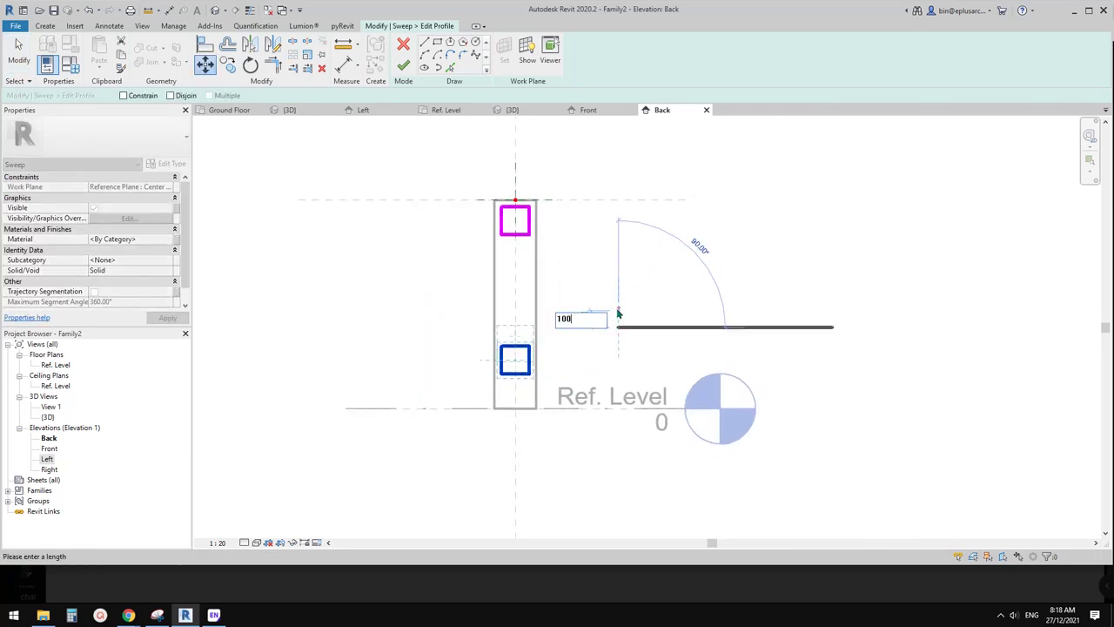
{"action": "key", "text": "Return"}
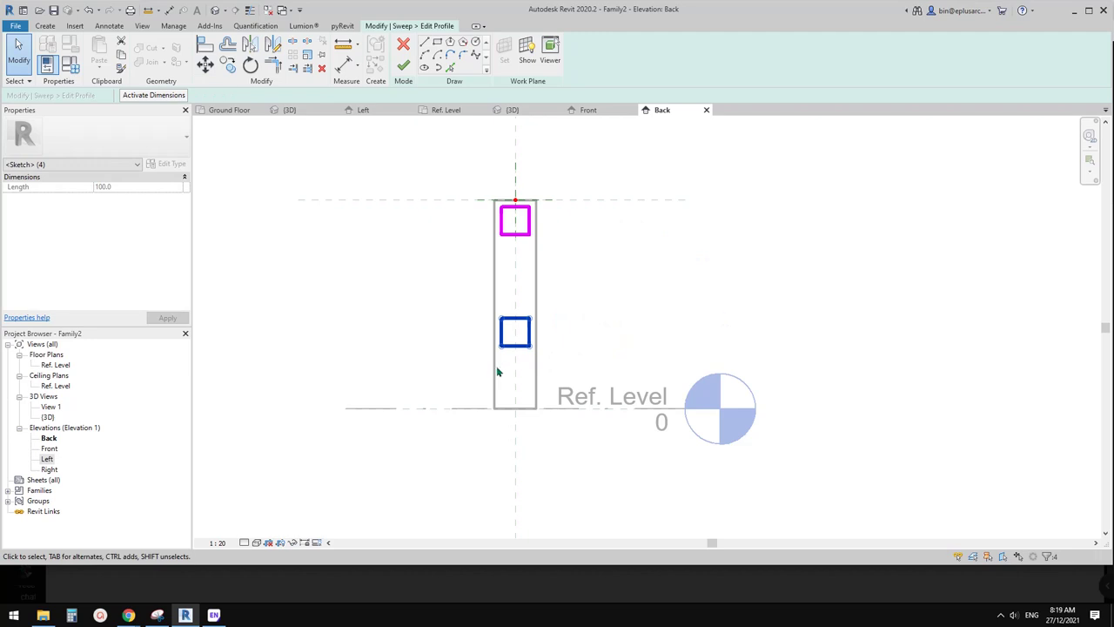
Try moving the lower square profile up 300 mm, and undo that move
{"action": "middle_click_drag", "start_coordinate": [508, 299], "coordinate": [505, 314]}
{"action": "key", "text": "m"}
{"action": "key", "text": "v"}
{"action": "left_click", "coordinate": [577, 319]}
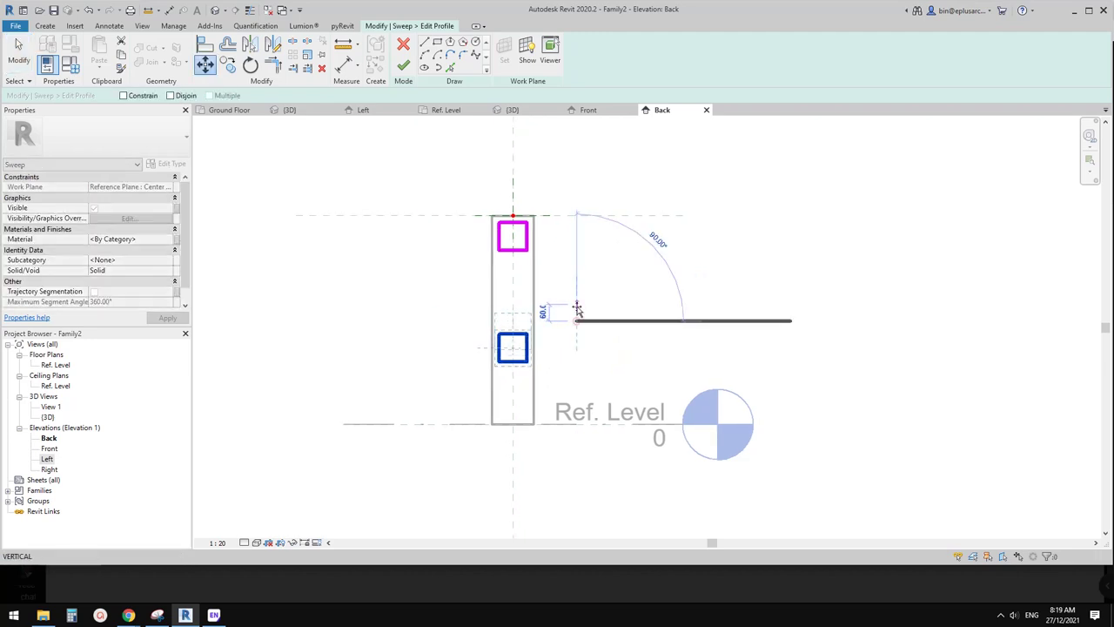
{"action": "type", "text": "300"}
{"action": "key", "text": "Return"}
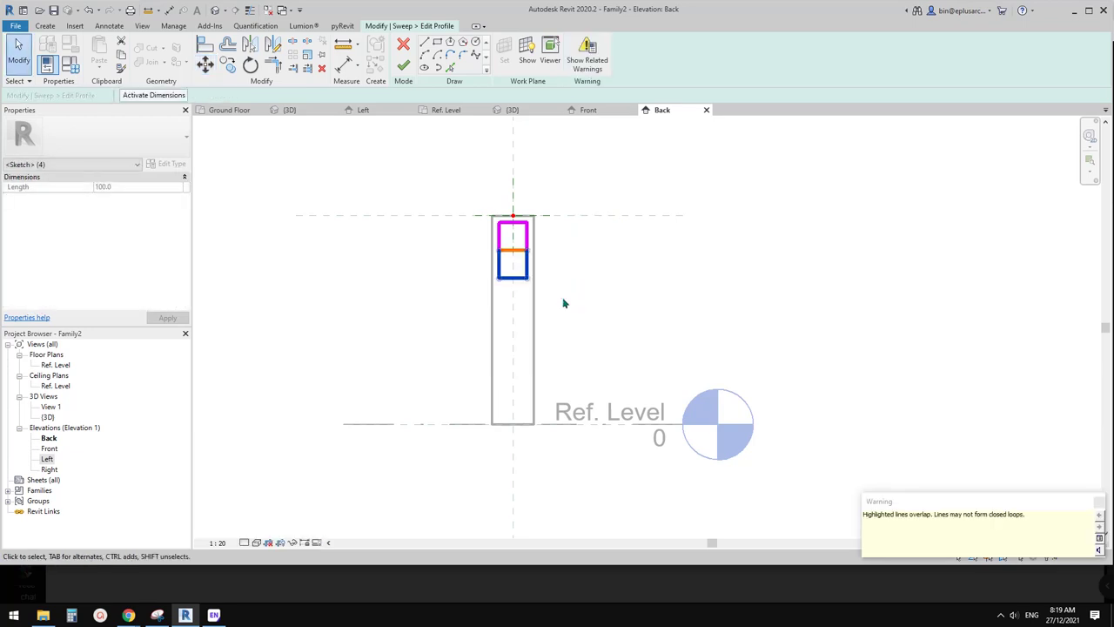
{"action": "key", "text": "ctrl+z"}
Move the lower square profile up another 100 mm towards the upper one
{"action": "left_click_drag", "start_coordinate": [473, 304], "coordinate": [572, 403]}
{"action": "middle_click_drag", "start_coordinate": [564, 363], "coordinate": [555, 362]}
{"action": "key", "text": "m"}
{"action": "key", "text": "v"}
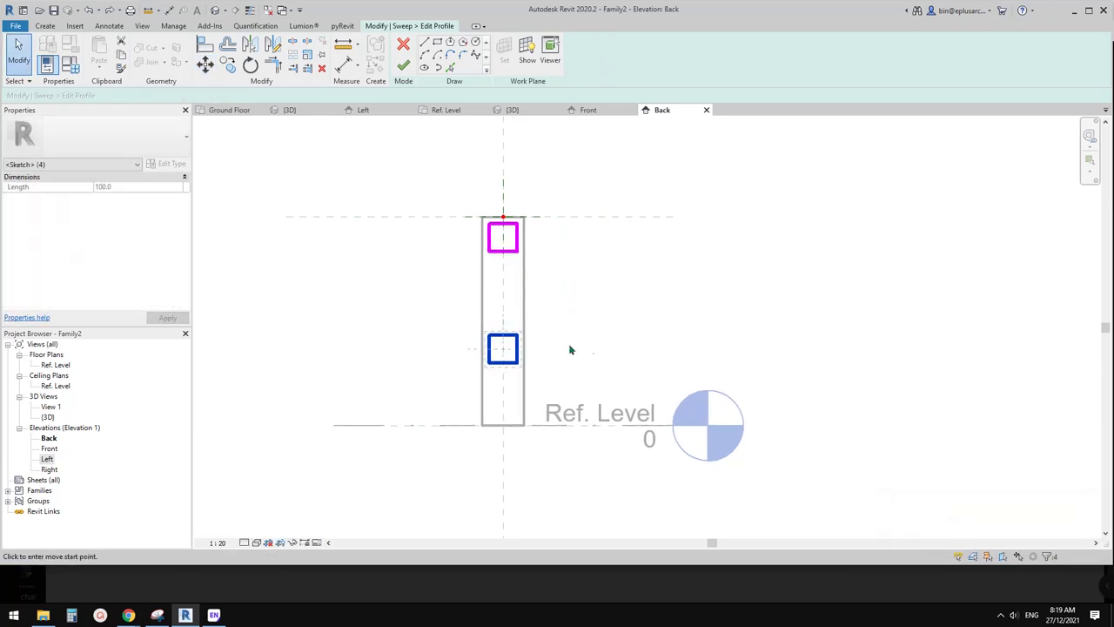
{"action": "left_click", "coordinate": [595, 336]}
{"action": "type", "text": "100"}
{"action": "key", "text": "Return"}
{"action": "key", "text": "Escape"}
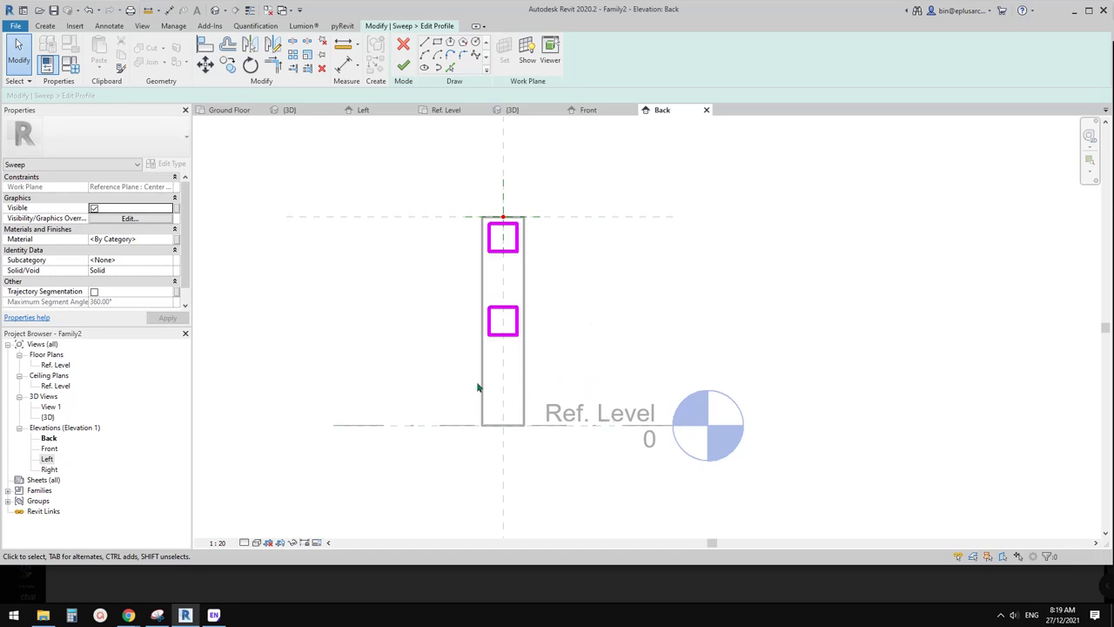
Finish the profile sketch with its two squares and complete the sweep for the rails
{"action": "left_click_drag", "start_coordinate": [443, 294], "coordinate": [563, 371]}
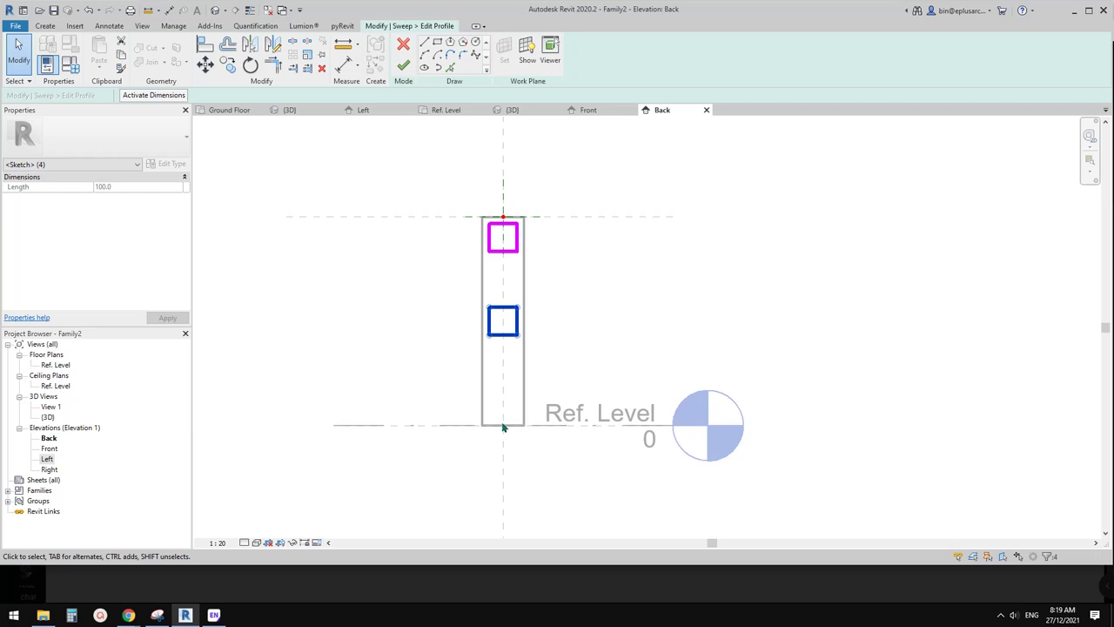
{"action": "scroll", "coordinate": [594, 331], "scroll_direction": "down", "scroll_amount": 1}
{"action": "middle_click_drag", "start_coordinate": [594, 330], "coordinate": [583, 328]}
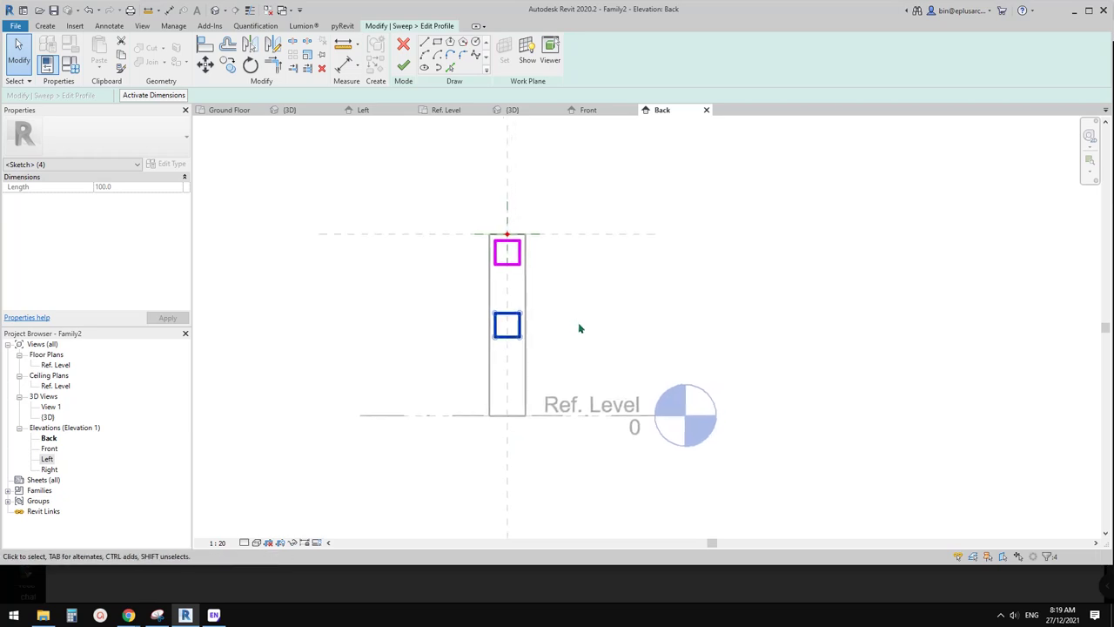
{"action": "left_click", "coordinate": [578, 328]}
{"action": "scroll", "coordinate": [497, 288], "scroll_direction": "up", "scroll_amount": 2}
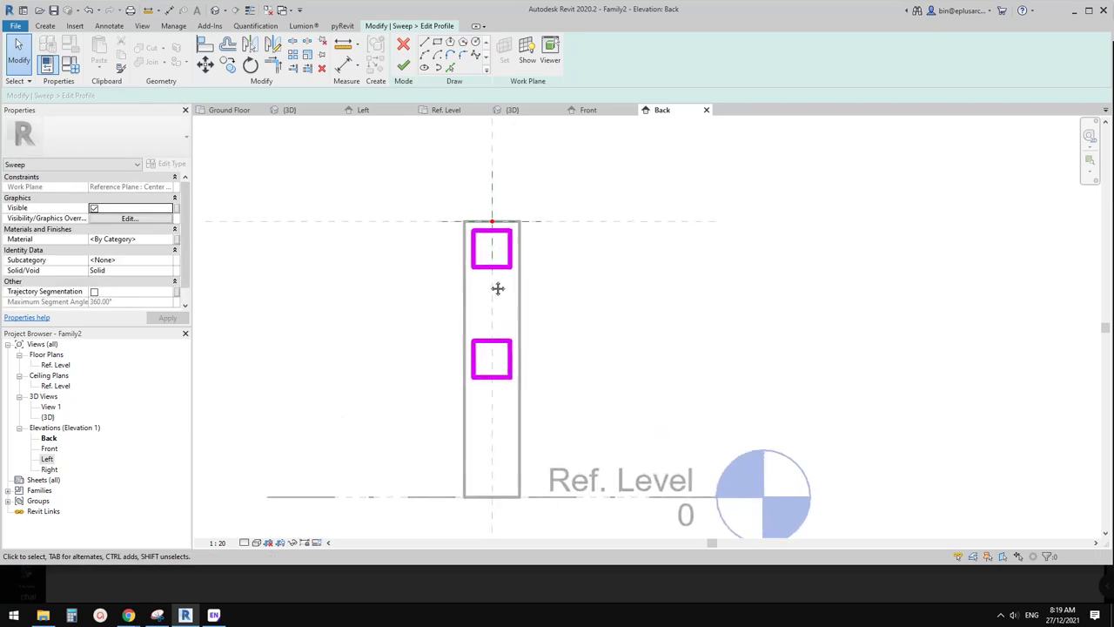
{"action": "left_click", "coordinate": [403, 66]}
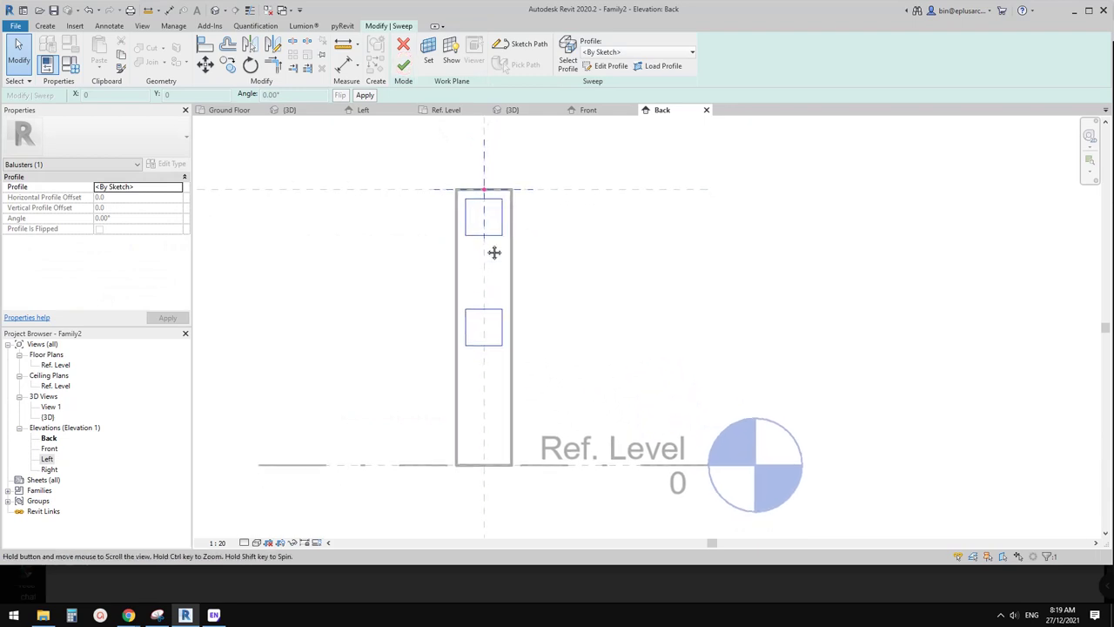
{"action": "left_click", "coordinate": [403, 66]}
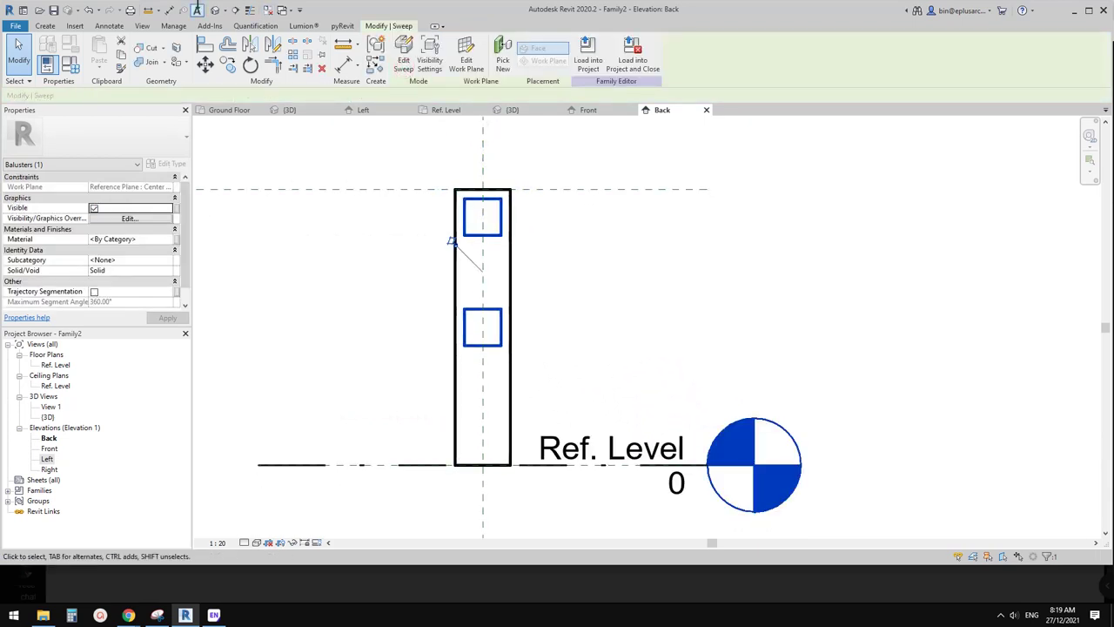
Examine the two swept rails in the 3D view, comparing their ends with the outer faces of the posts
{"action": "left_click", "coordinate": [214, 12]}
{"action": "scroll", "coordinate": [549, 298], "scroll_direction": "up", "scroll_amount": 4}
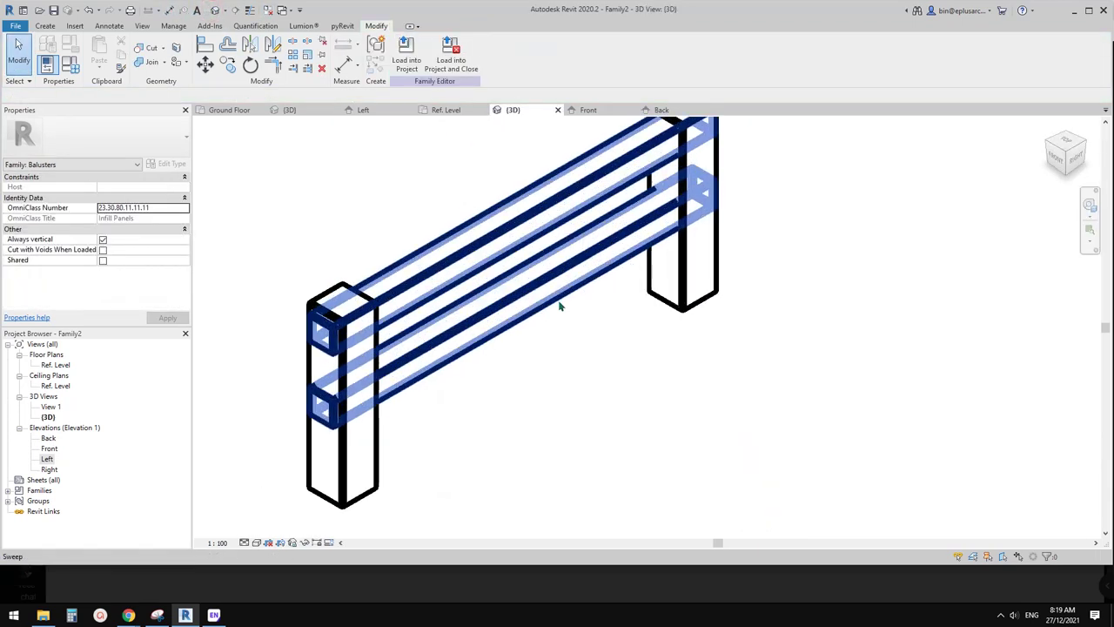
{"action": "middle_click_drag", "start_coordinate": [562, 307], "coordinate": [547, 195], "text": "shift"}
{"action": "left_click", "coordinate": [508, 285]}
{"action": "middle_click_drag", "start_coordinate": [510, 289], "coordinate": [536, 289], "text": "shift"}
{"action": "left_click", "coordinate": [558, 290]}
{"action": "left_click", "coordinate": [356, 229]}
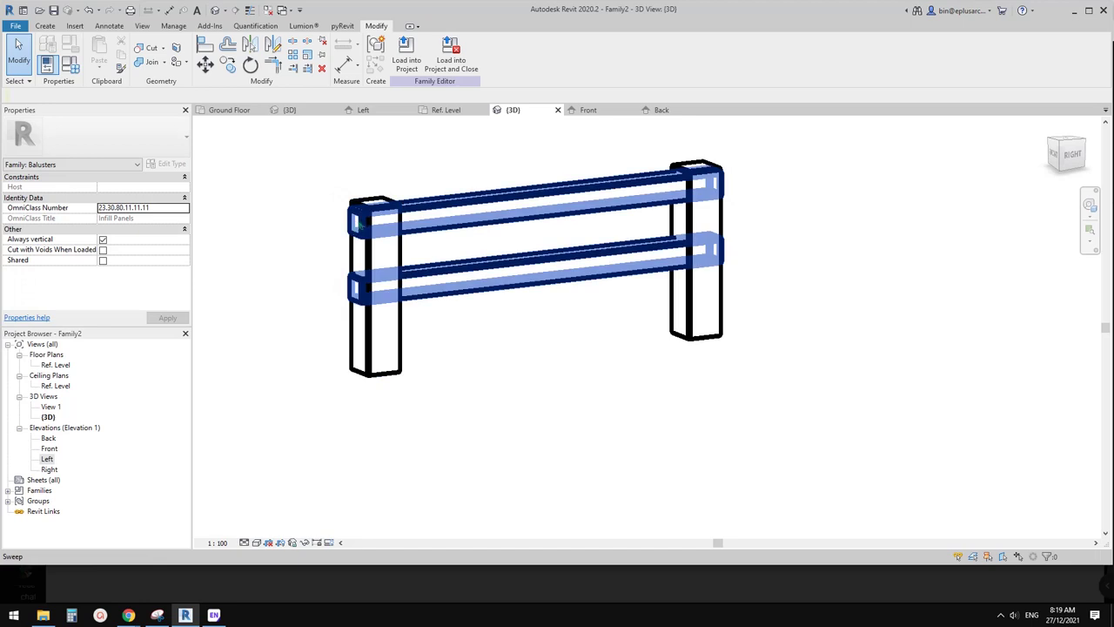
{"action": "middle_click_drag", "start_coordinate": [360, 224], "coordinate": [326, 244], "text": "shift"}
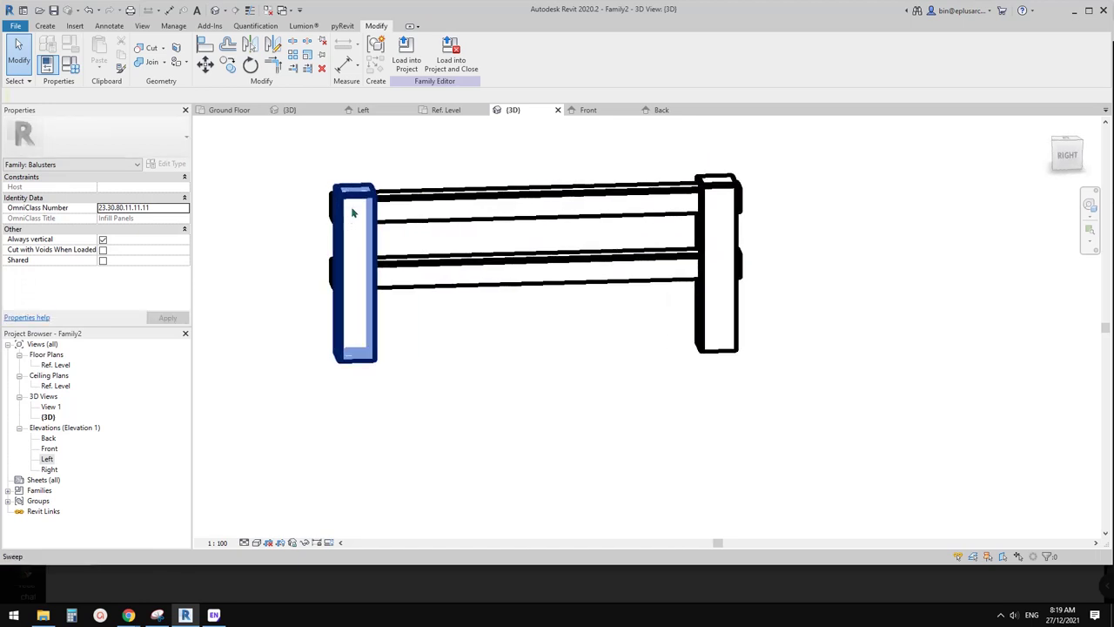
Open the rail sweep's path sketch for editing in the Left elevation
{"action": "double_click", "coordinate": [47, 460]}
{"action": "left_click", "coordinate": [452, 246]}
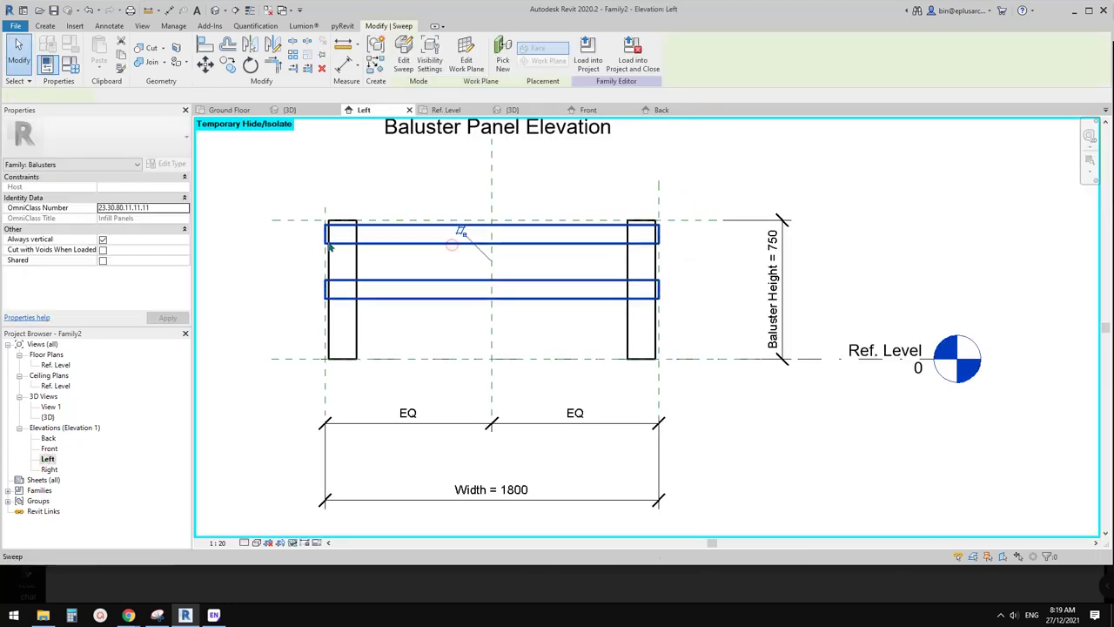
{"action": "scroll", "coordinate": [329, 247], "scroll_direction": "up", "scroll_amount": 1}
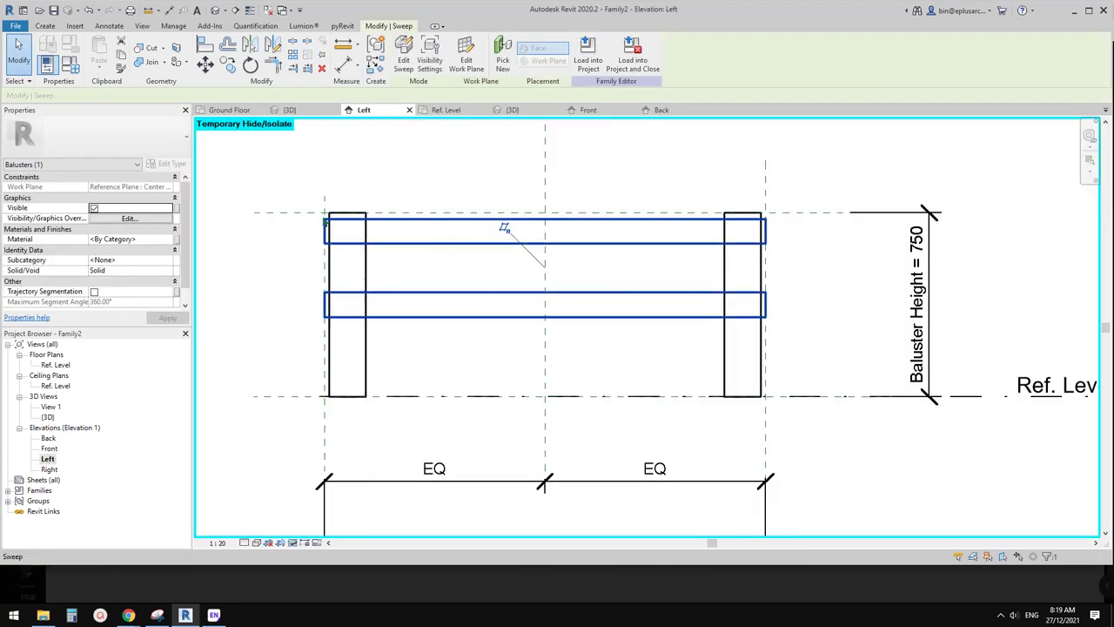
{"action": "middle_click_drag", "start_coordinate": [396, 218], "coordinate": [403, 214]}
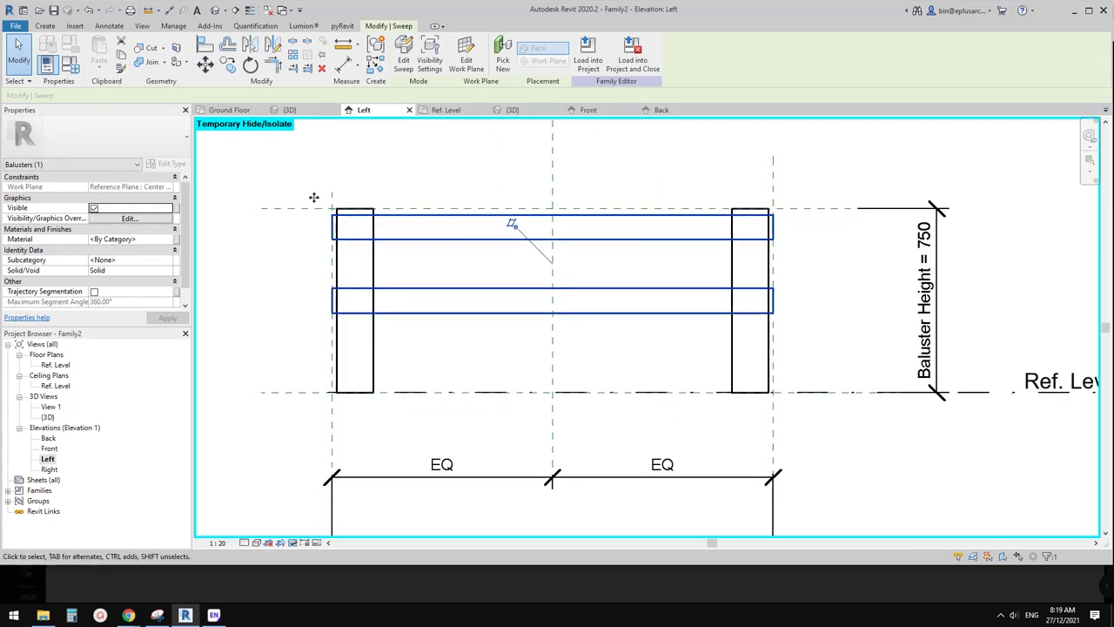
{"action": "left_click", "coordinate": [405, 59]}
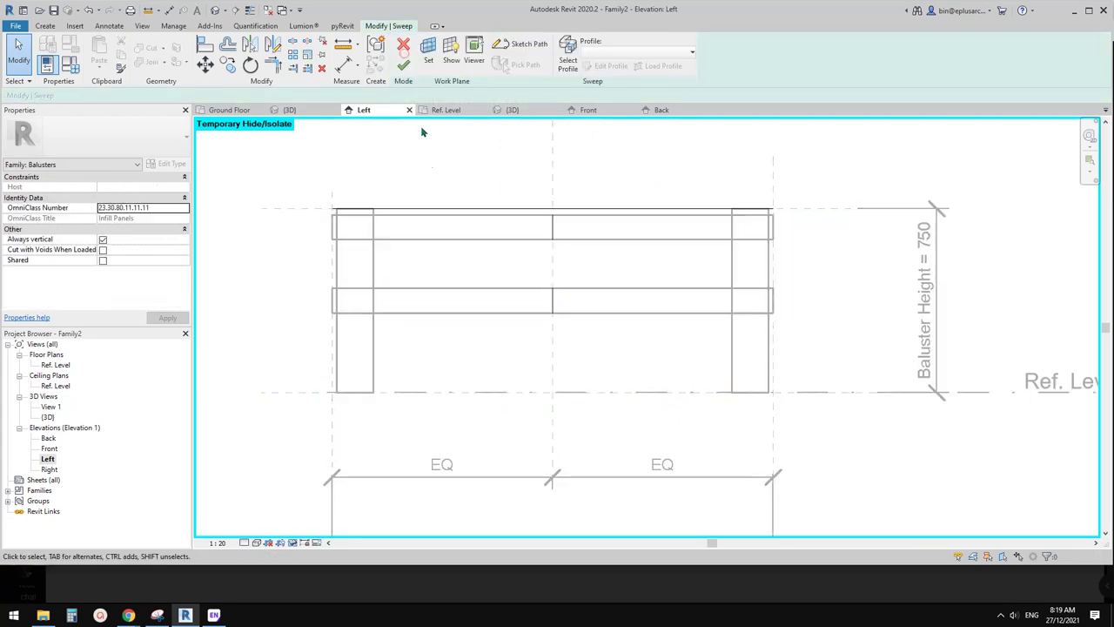
{"action": "left_click", "coordinate": [437, 208]}
{"action": "left_click", "coordinate": [524, 46]}
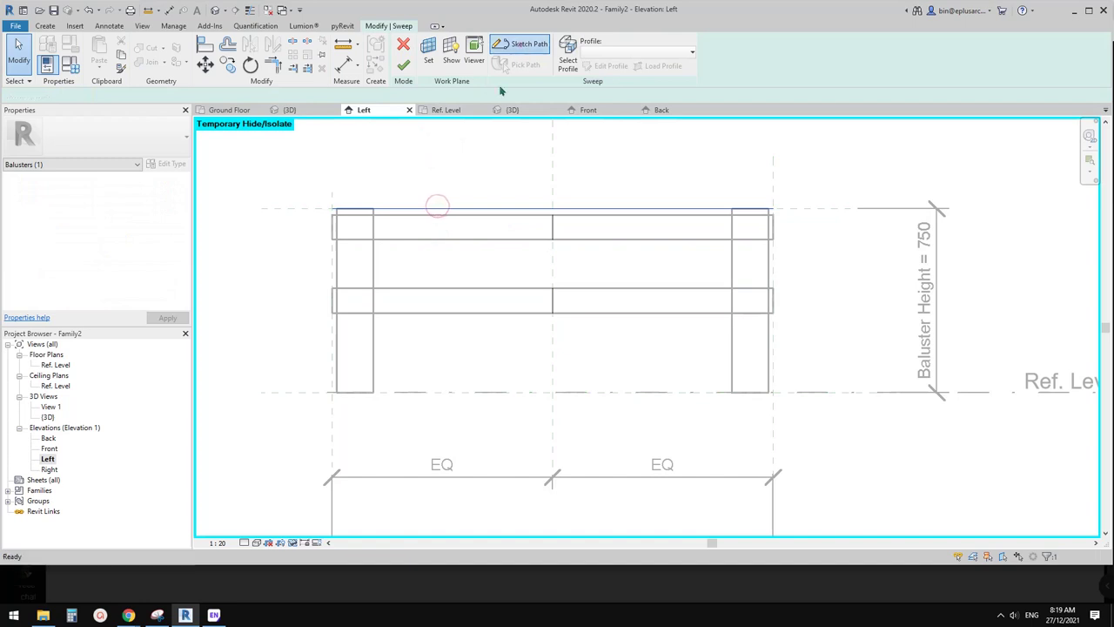
Unlock both ends of the rail path line from the outer width reference planes
{"action": "scroll", "coordinate": [369, 253], "scroll_direction": "up", "scroll_amount": 1}
{"action": "scroll", "coordinate": [367, 255], "scroll_direction": "up", "scroll_amount": 1}
{"action": "left_click", "coordinate": [343, 188]}
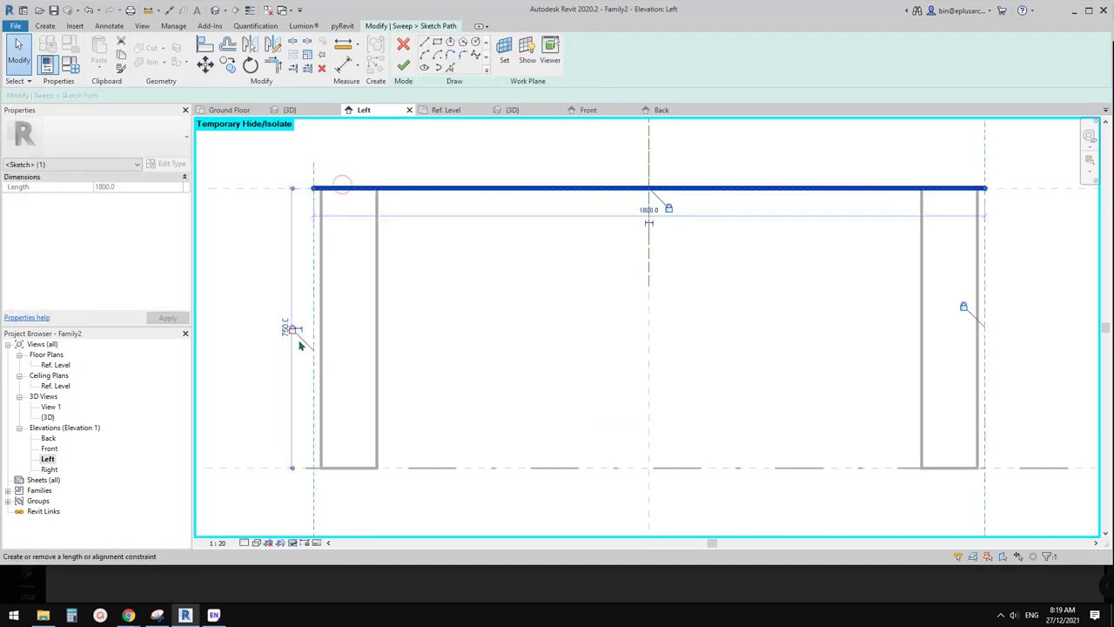
{"action": "scroll", "coordinate": [294, 331], "scroll_direction": "up", "scroll_amount": 5}
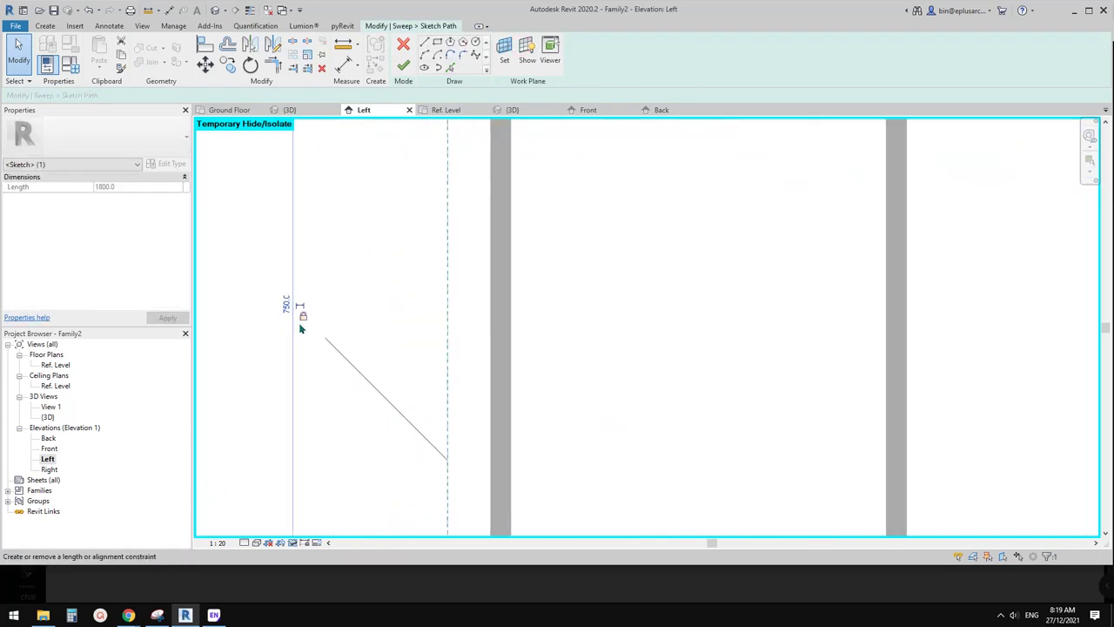
{"action": "scroll", "coordinate": [309, 313], "scroll_direction": "down", "scroll_amount": 6}
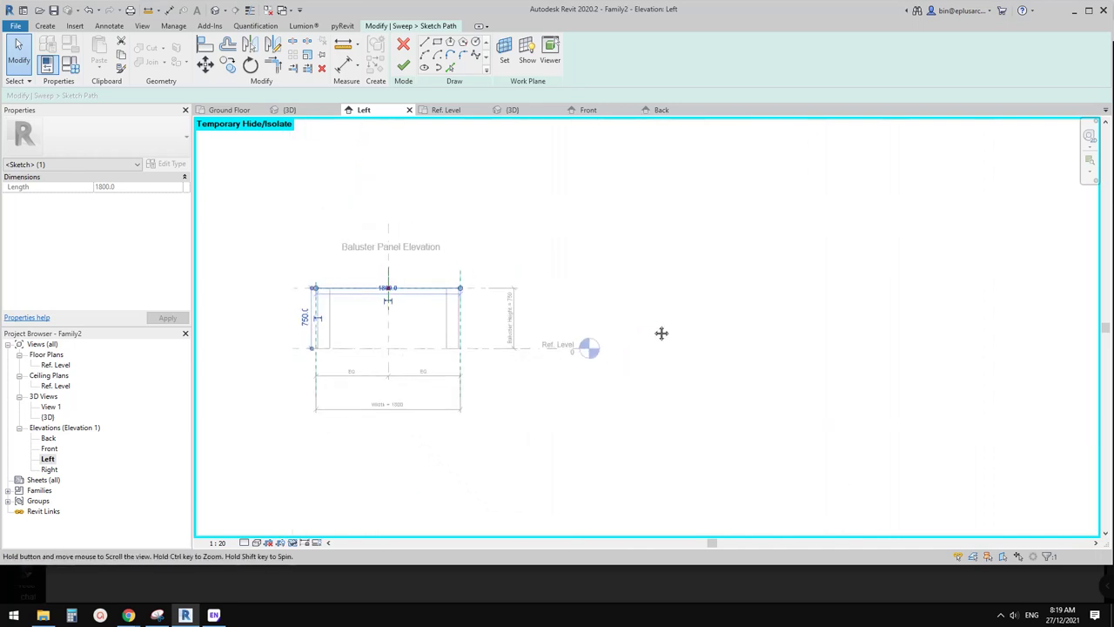
{"action": "scroll", "coordinate": [445, 318], "scroll_direction": "up", "scroll_amount": 5}
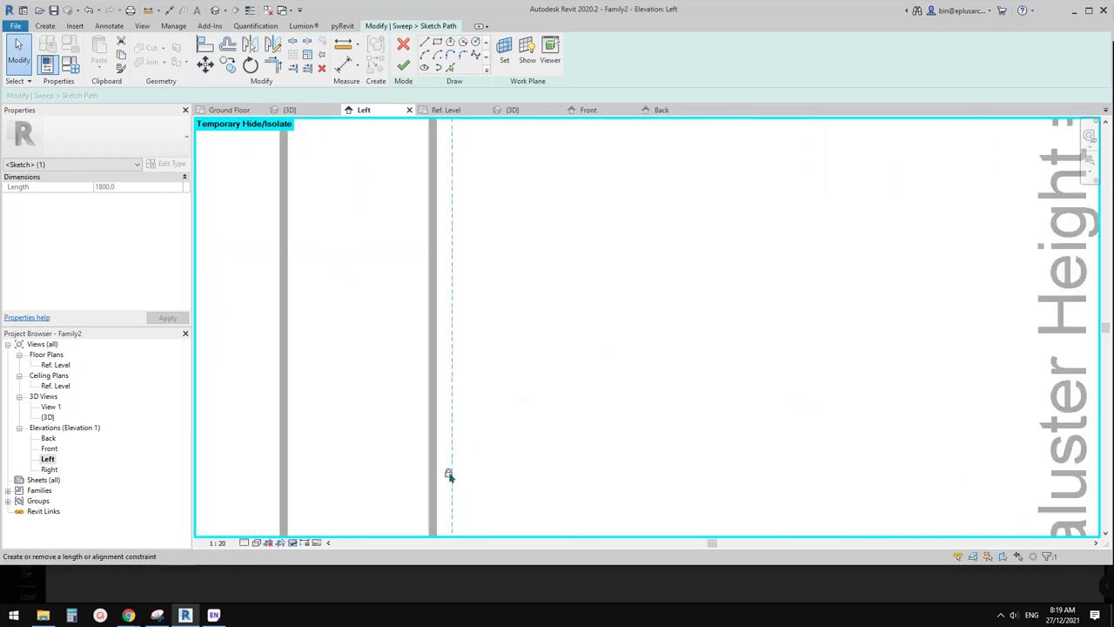
{"action": "scroll", "coordinate": [400, 380], "scroll_direction": "down", "scroll_amount": 6}
{"action": "middle_click_drag", "start_coordinate": [357, 370], "coordinate": [572, 360]}
{"action": "scroll", "coordinate": [549, 348], "scroll_direction": "up", "scroll_amount": 3}
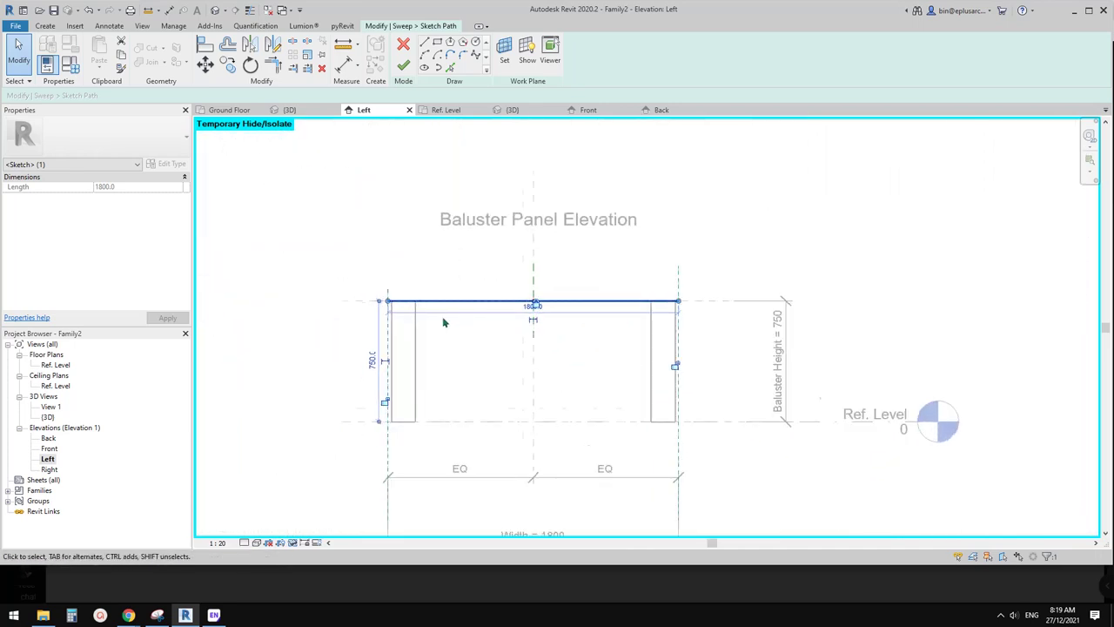
Shorten the rail path line by moving its left end to the inner face of the left post
{"action": "key", "text": "Escape"}
{"action": "left_click", "coordinate": [415, 302]}
{"action": "scroll", "coordinate": [393, 302], "scroll_direction": "up", "scroll_amount": 2}
{"action": "left_click_drag", "start_coordinate": [379, 302], "coordinate": [430, 298]}
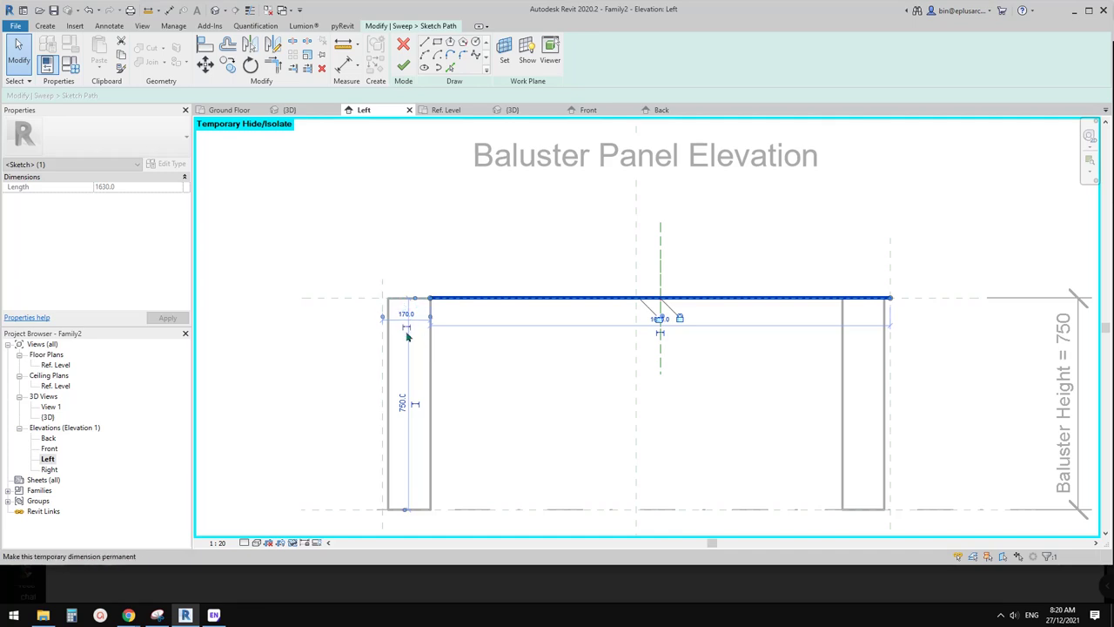
{"action": "mouse_move", "coordinate": [488, 333]}
{"action": "middle_mouse_down"}
{"action": "mouse_move", "coordinate": [434, 321]}
{"action": "mouse_move", "coordinate": [466, 336]}
{"action": "middle_mouse_up"}
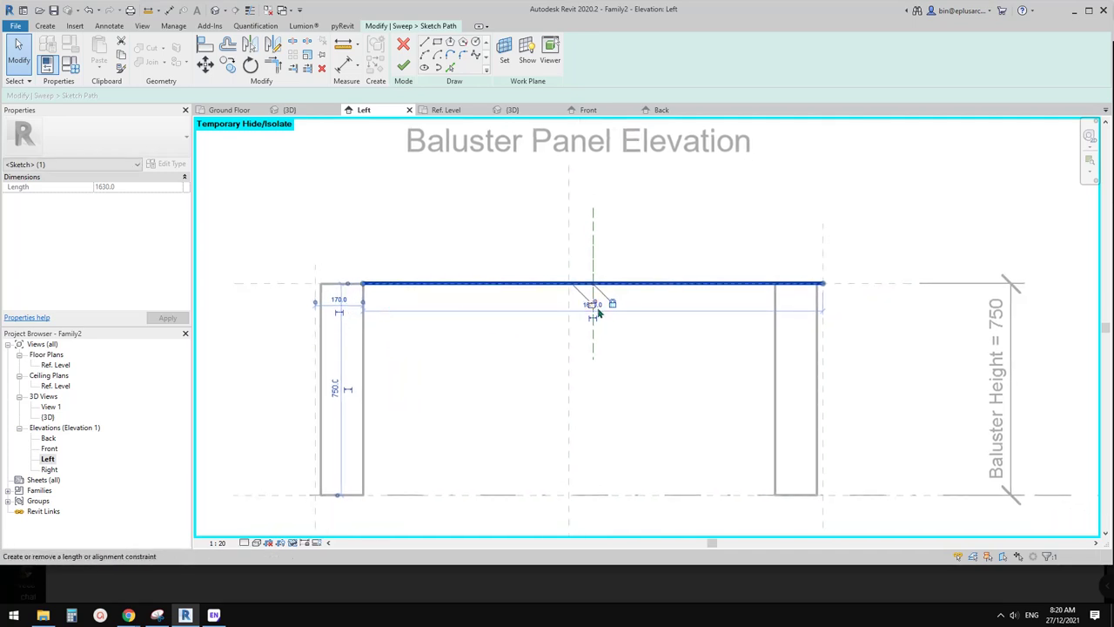
{"action": "middle_click_drag", "start_coordinate": [386, 305], "coordinate": [391, 304]}
Align the path's left end with the inner face of the left post and lock the alignment
{"action": "key", "text": "a"}
{"action": "key", "text": "l"}
{"action": "left_click", "coordinate": [368, 315]}
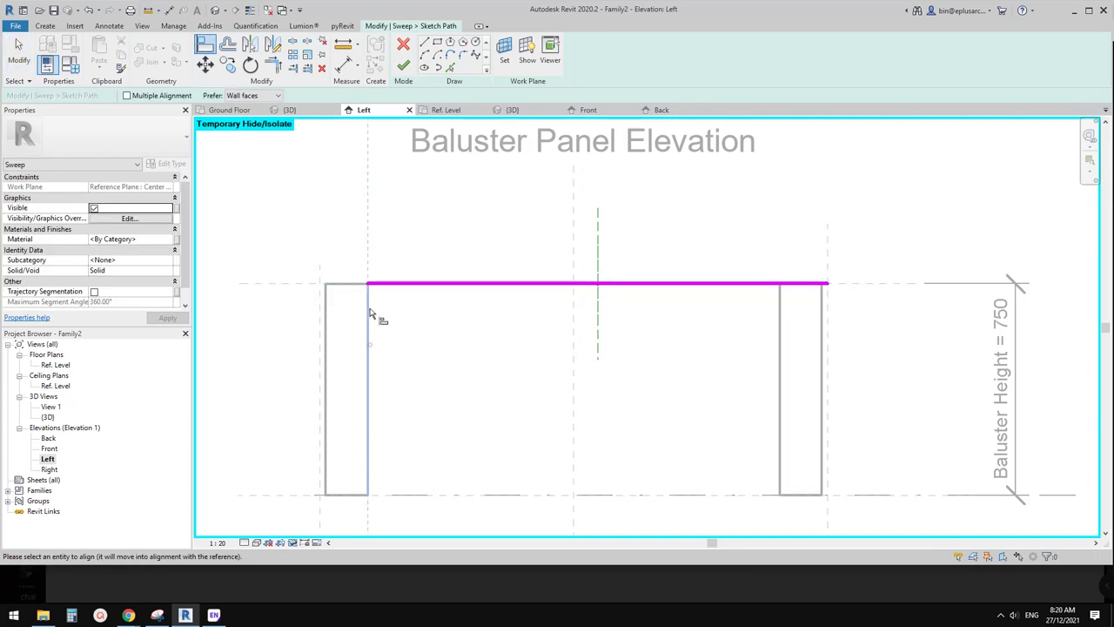
{"action": "left_click", "coordinate": [371, 284]}
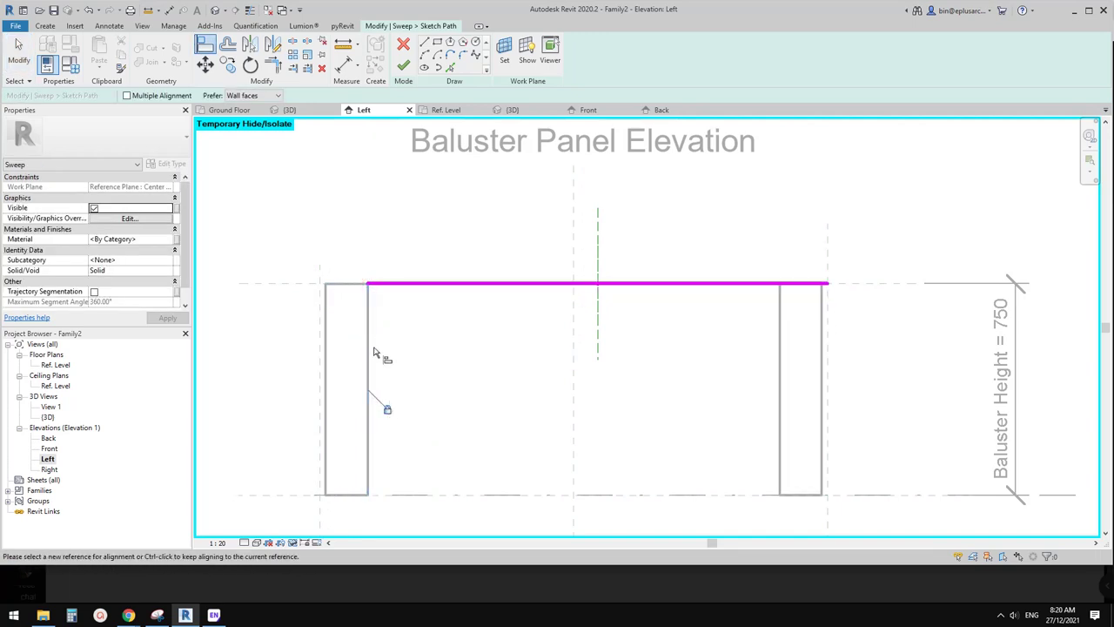
{"action": "middle_click_drag", "start_coordinate": [388, 410], "coordinate": [354, 408]}
Align and lock the path's right end to the inner face of the right post, and finish editing the rail sweep
{"action": "left_click", "coordinate": [743, 347]}
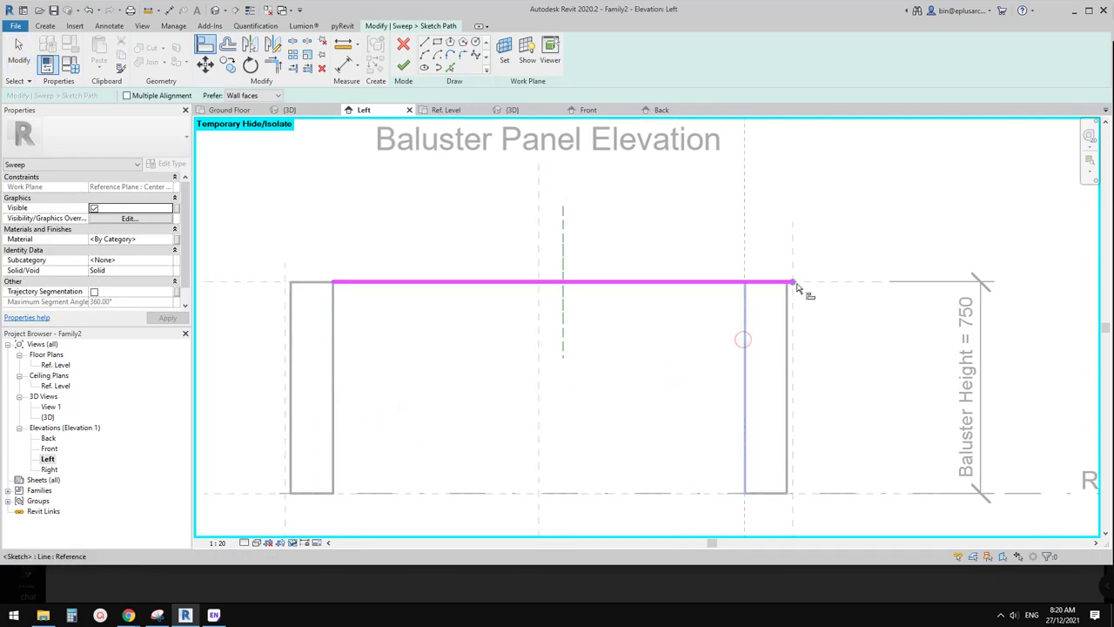
{"action": "left_click", "coordinate": [793, 282]}
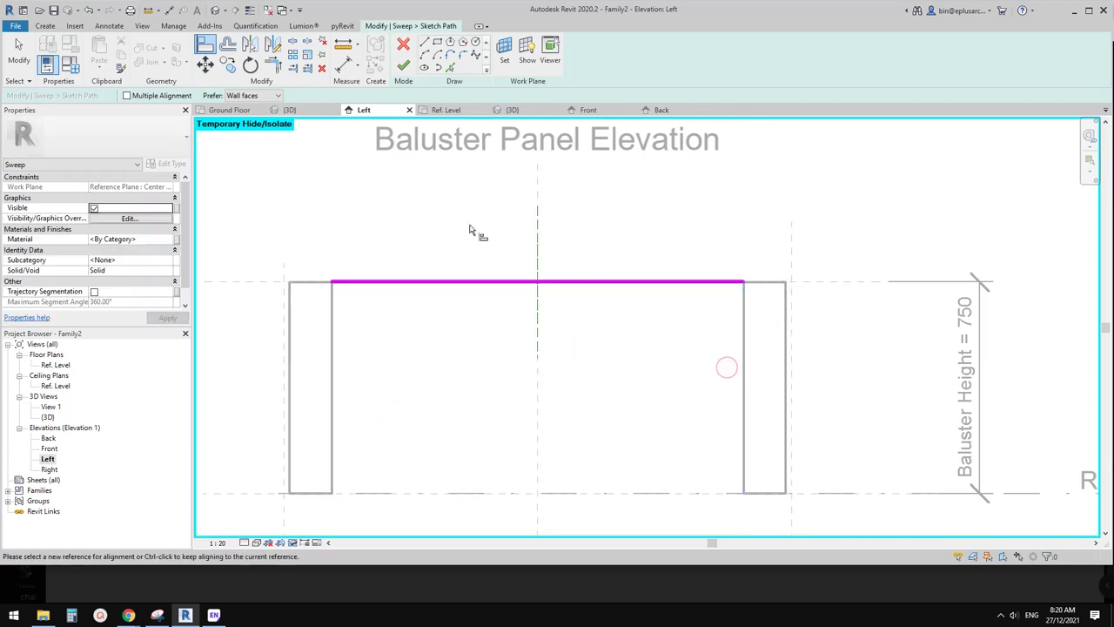
{"action": "key", "text": "Escape"}
{"action": "key", "text": "Escape"}
{"action": "left_click", "coordinate": [403, 64]}
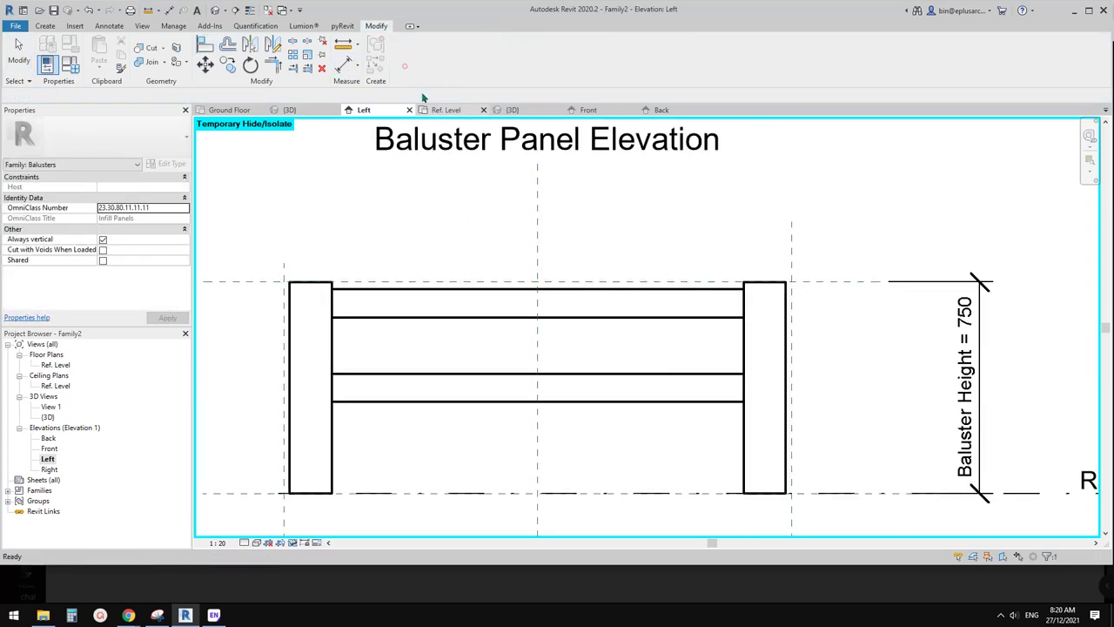
Examine the shortened rails between the posts in the 3D view from above and below
{"action": "scroll", "coordinate": [462, 190], "scroll_direction": "down", "scroll_amount": 2}
{"action": "left_click", "coordinate": [487, 223]}
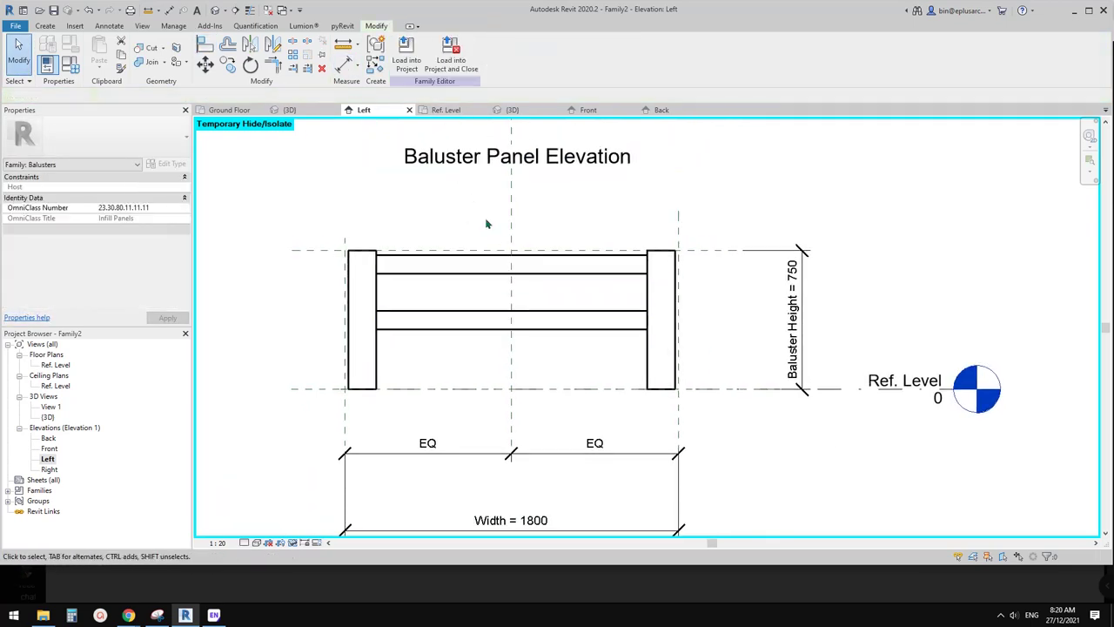
{"action": "left_click", "coordinate": [215, 11]}
{"action": "mouse_move", "coordinate": [522, 200]}
{"action": "middle_mouse_down", "text": "shift"}
{"action": "mouse_move", "coordinate": [669, 182]}
{"action": "mouse_move", "coordinate": [544, 206]}
{"action": "mouse_move", "coordinate": [348, 196]}
{"action": "mouse_move", "coordinate": [534, 217]}
{"action": "mouse_move", "coordinate": [600, 249]}
{"action": "mouse_move", "coordinate": [558, 264]}
{"action": "mouse_move", "coordinate": [513, 256]}
{"action": "mouse_move", "coordinate": [530, 207]}
{"action": "middle_mouse_up", "text": "shift"}
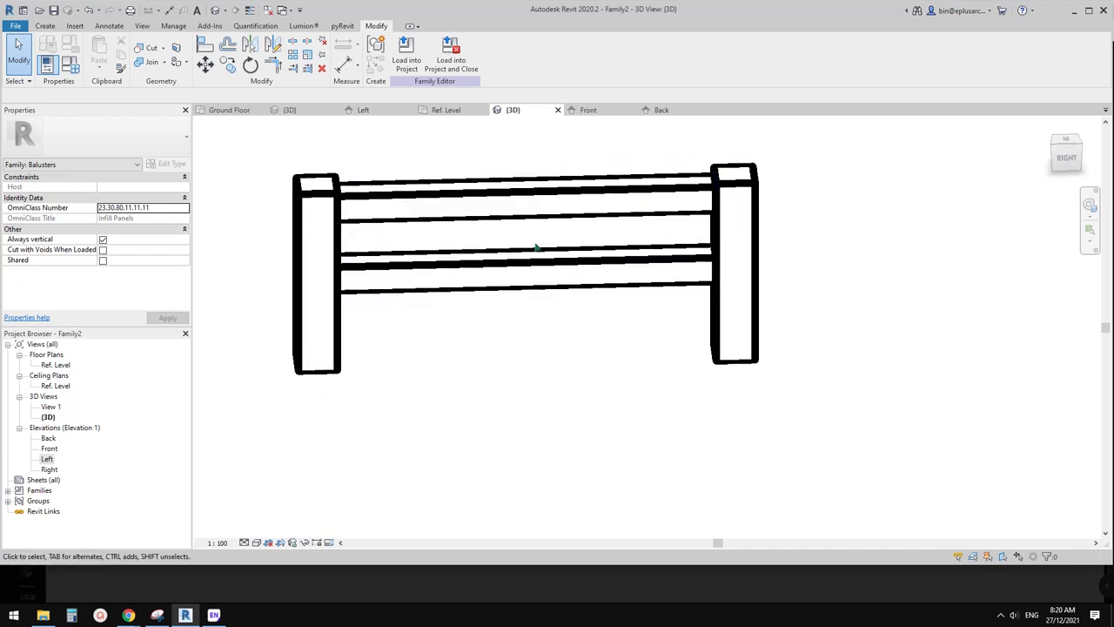
{"action": "middle_click_drag", "start_coordinate": [536, 247], "coordinate": [533, 174], "text": "shift"}
{"action": "middle_click_drag", "start_coordinate": [529, 214], "coordinate": [533, 170], "text": "shift"}
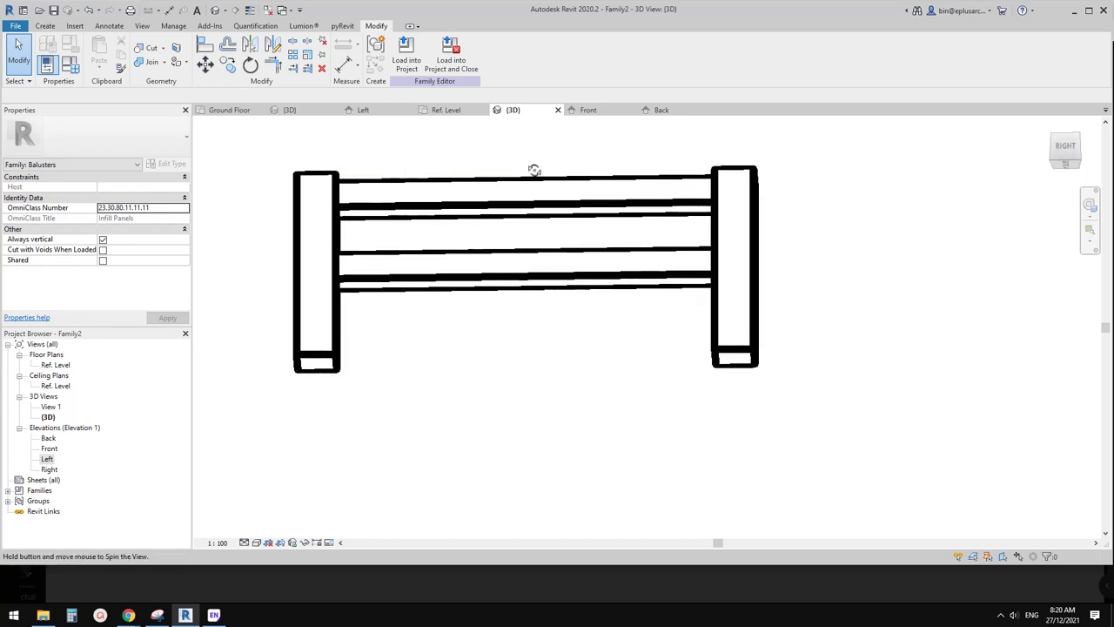
Start a new sweep in the Left elevation and pick the vertical center reference plane as its path line
{"action": "double_click", "coordinate": [49, 449]}
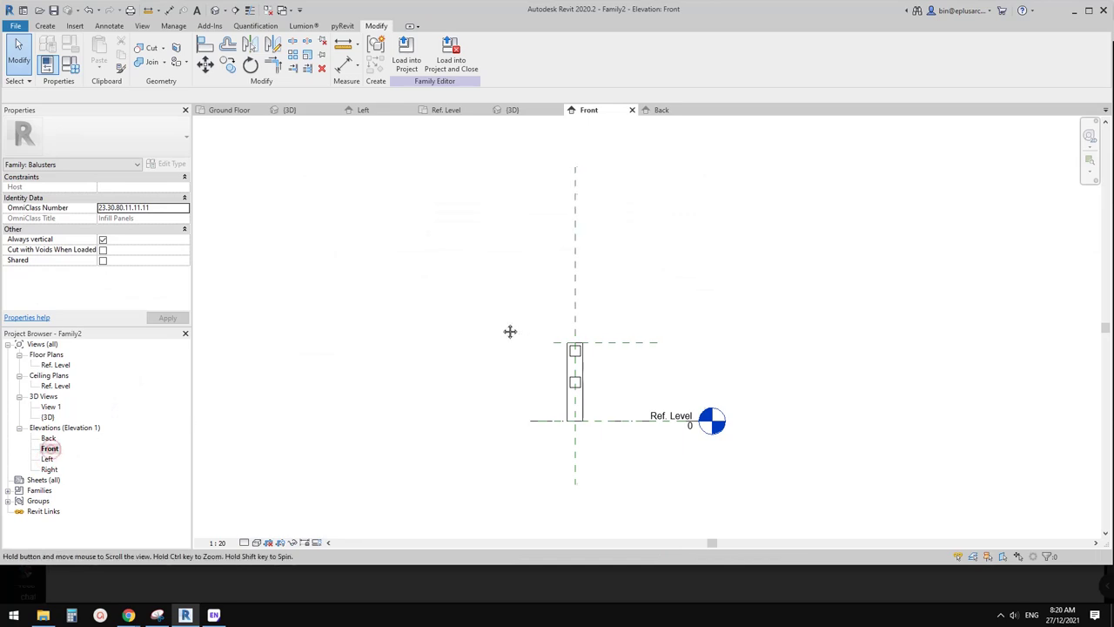
{"action": "double_click", "coordinate": [46, 459]}
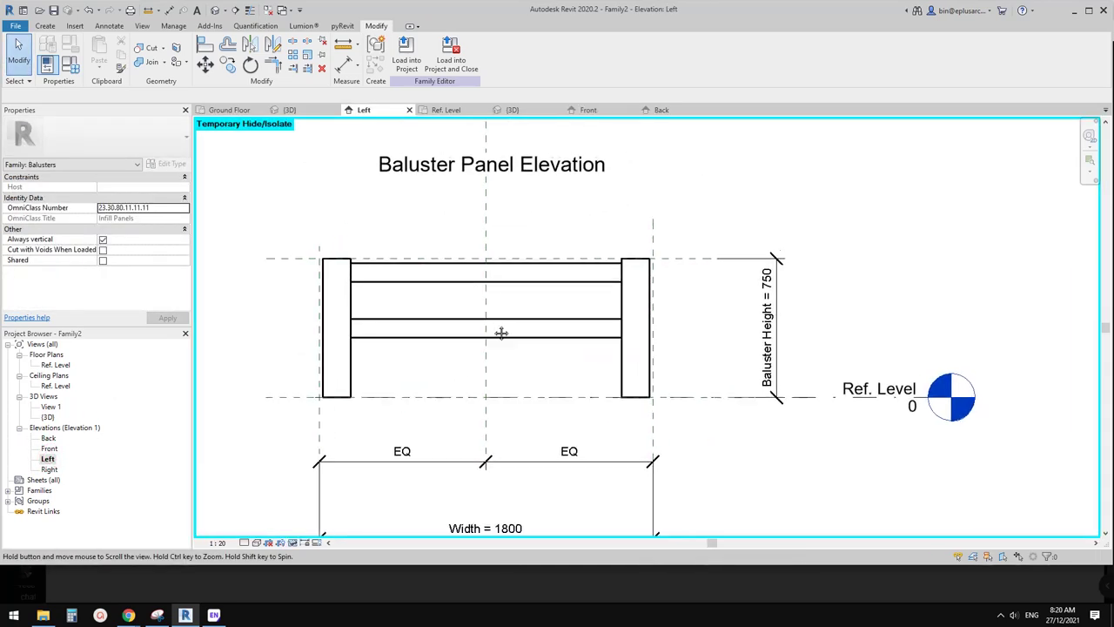
{"action": "scroll", "coordinate": [473, 304], "scroll_direction": "down", "scroll_amount": 1}
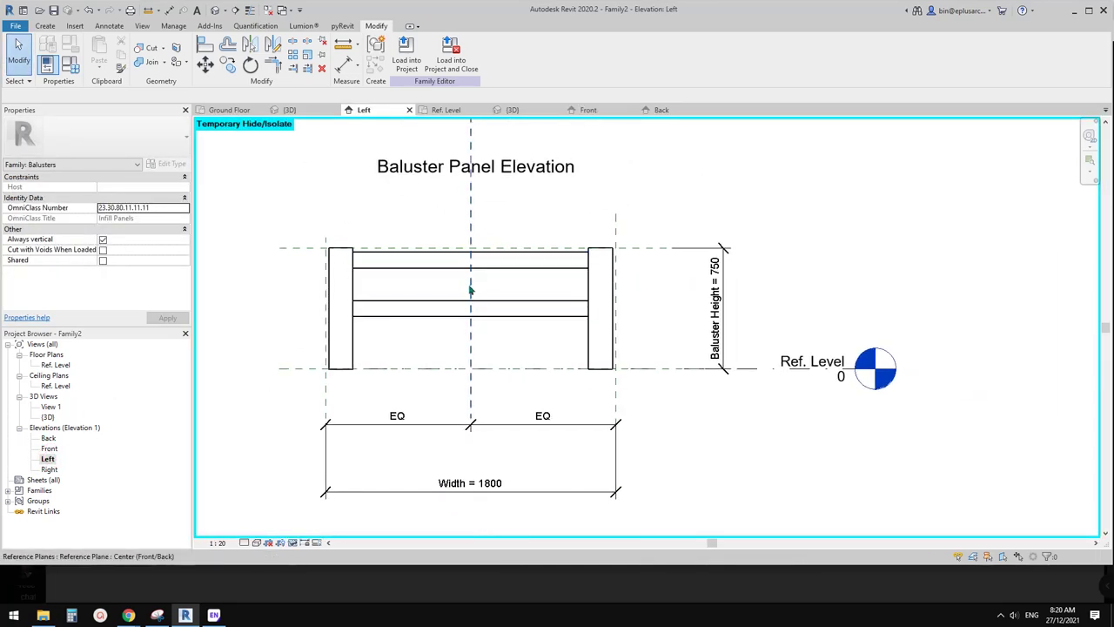
{"action": "left_click", "coordinate": [469, 281]}
{"action": "middle_click_drag", "start_coordinate": [469, 281], "coordinate": [468, 321]}
{"action": "key", "text": "Escape"}
{"action": "scroll", "coordinate": [477, 314], "scroll_direction": "up", "scroll_amount": 1}
{"action": "left_click", "coordinate": [44, 26]}
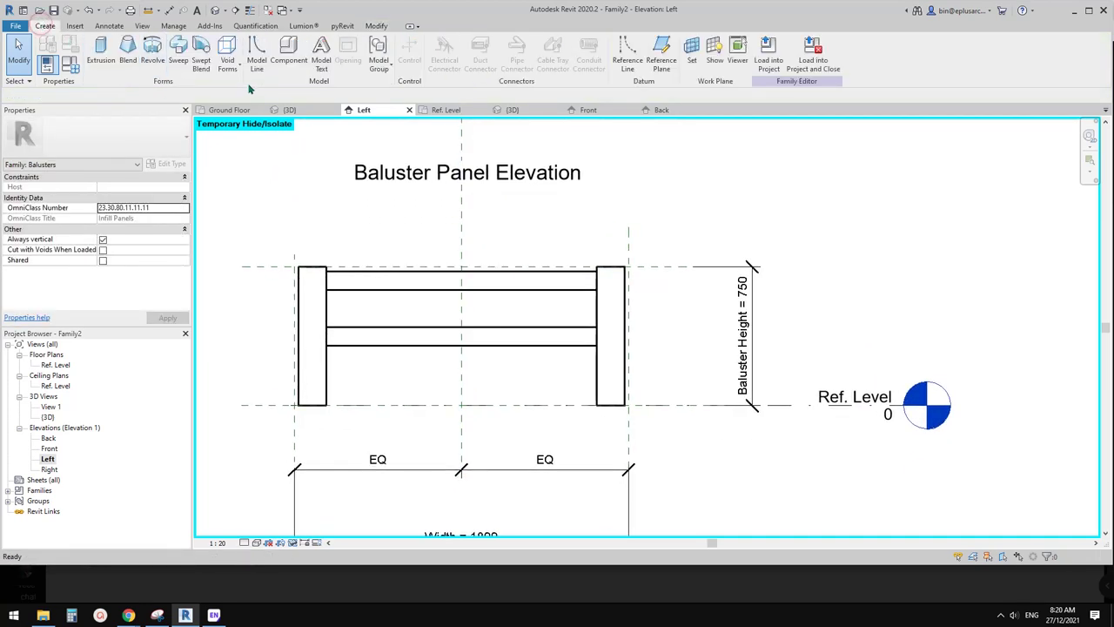
{"action": "left_click", "coordinate": [178, 53]}
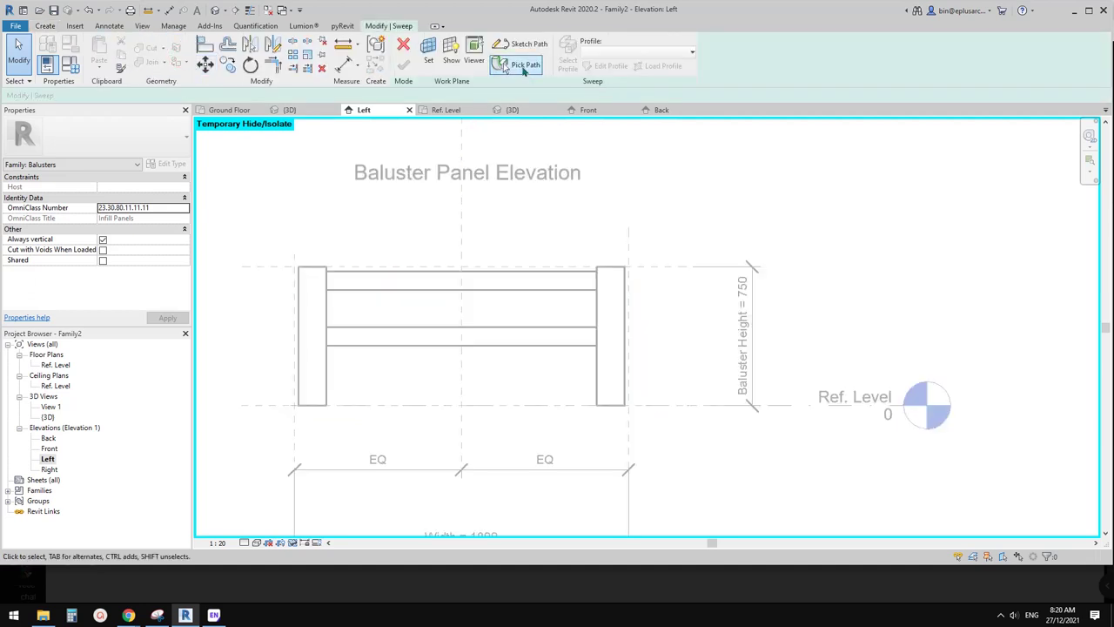
{"action": "left_click", "coordinate": [526, 43]}
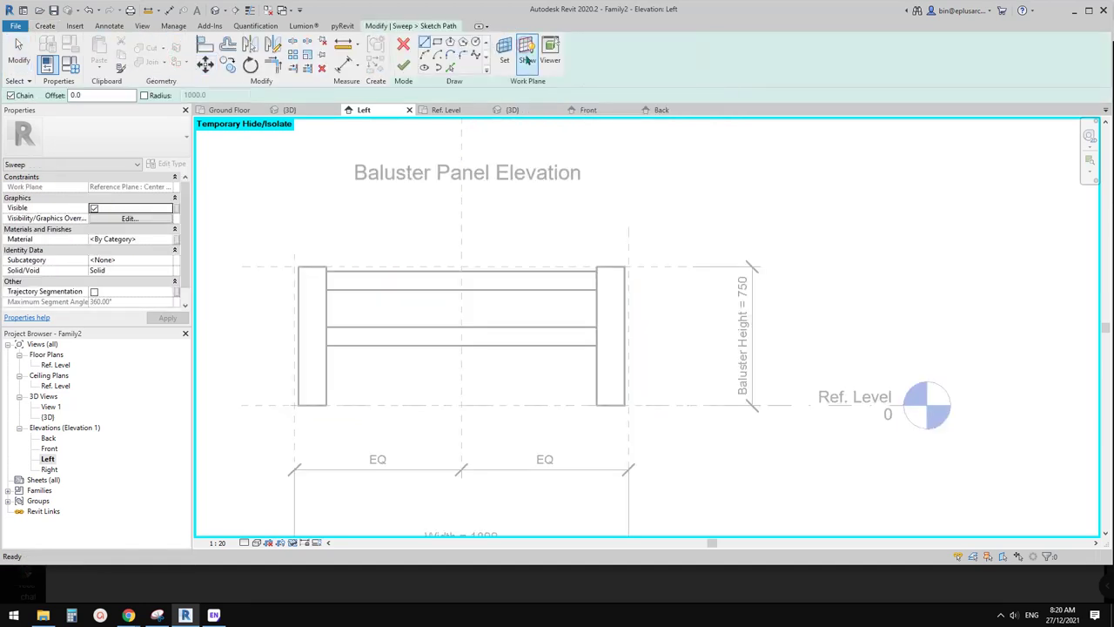
{"action": "left_click", "coordinate": [449, 69]}
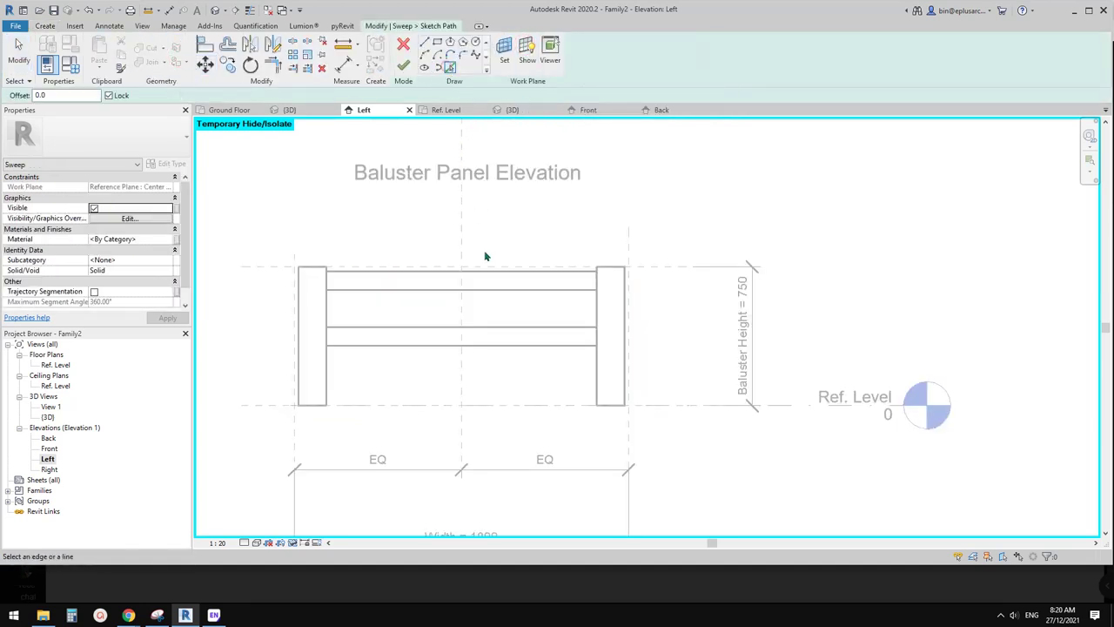
{"action": "left_click", "coordinate": [461, 300]}
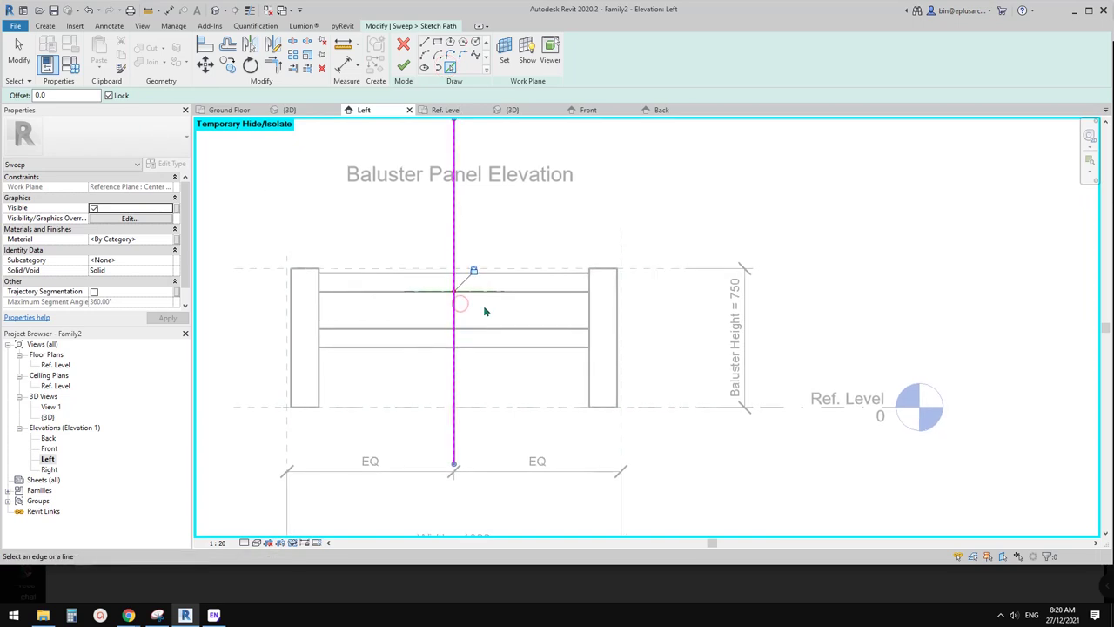
{"action": "key", "text": "Escape"}
Shorten the vertical path to span only the gap between the two rails, locking its ends to the rail edges, and finish the path
{"action": "left_click", "coordinate": [455, 229]}
{"action": "scroll", "coordinate": [462, 260], "scroll_direction": "down", "scroll_amount": 1}
{"action": "middle_click_drag", "start_coordinate": [462, 261], "coordinate": [455, 328]}
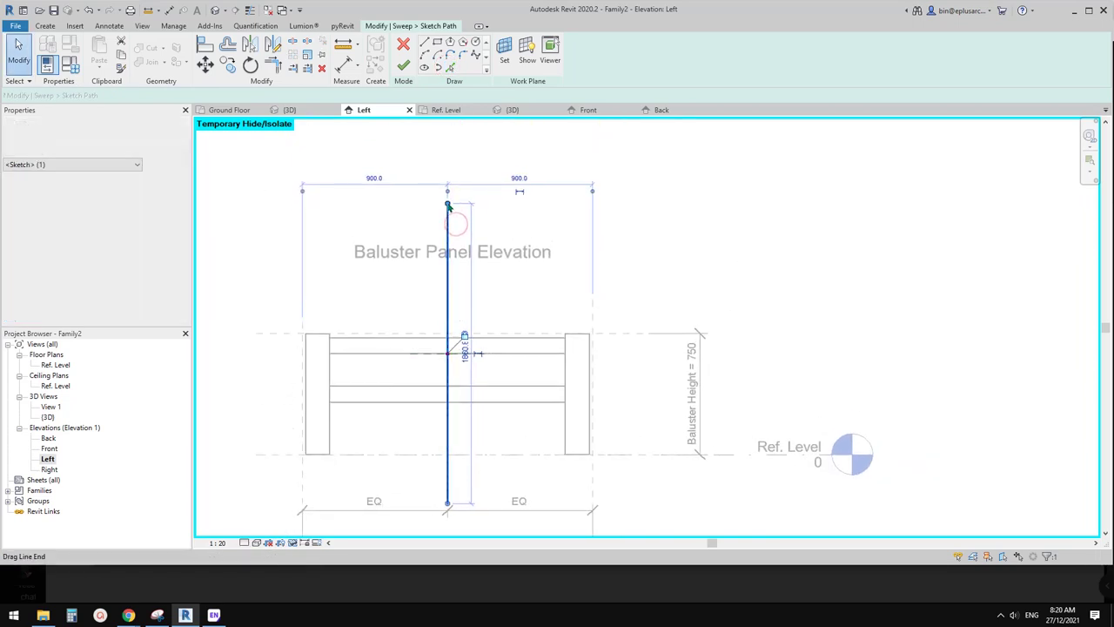
{"action": "left_click_drag", "start_coordinate": [448, 206], "coordinate": [448, 351]}
{"action": "mouse_move", "coordinate": [481, 376]}
{"action": "middle_mouse_down"}
{"action": "mouse_move", "coordinate": [487, 338]}
{"action": "mouse_move", "coordinate": [527, 269]}
{"action": "middle_mouse_up"}
{"action": "scroll", "coordinate": [482, 342], "scroll_direction": "up", "scroll_amount": 1}
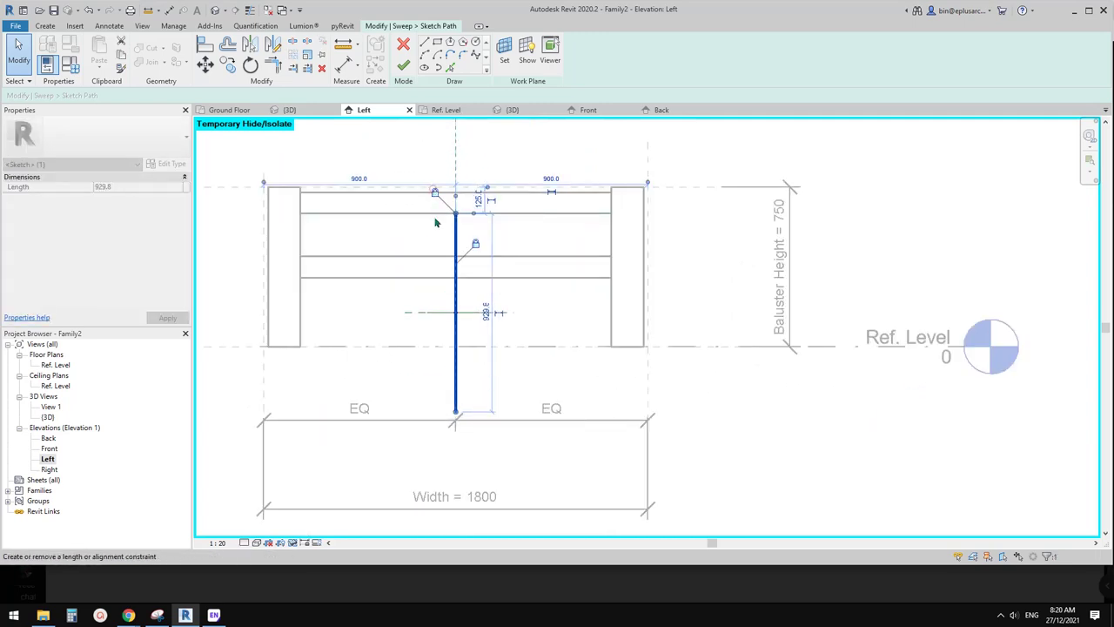
{"action": "left_click_drag", "start_coordinate": [455, 409], "coordinate": [454, 258]}
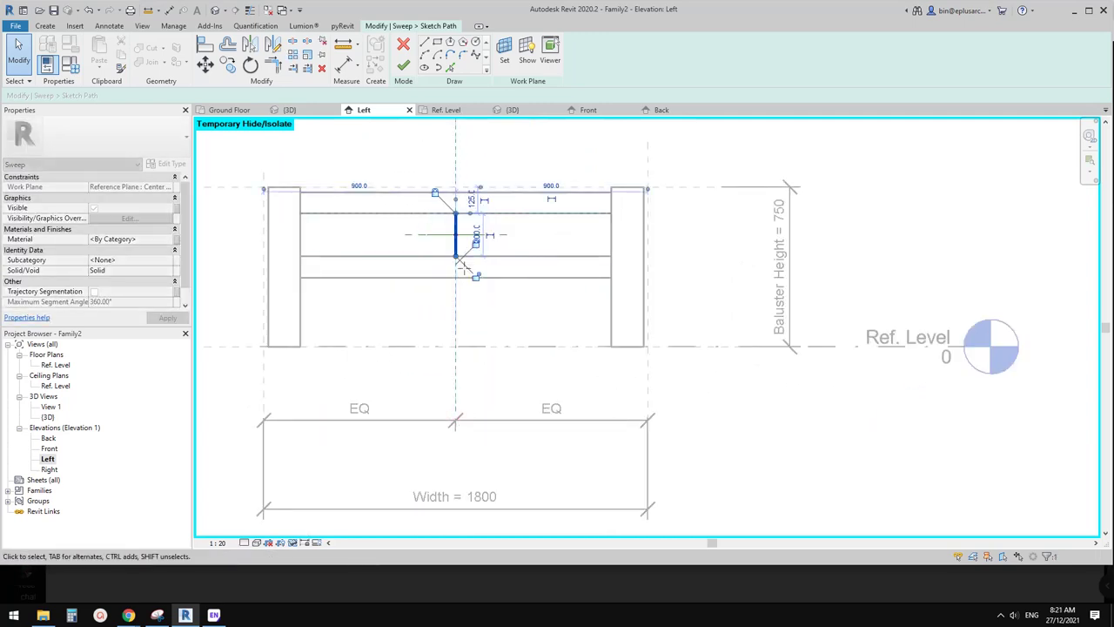
{"action": "scroll", "coordinate": [476, 279], "scroll_direction": "up", "scroll_amount": 1}
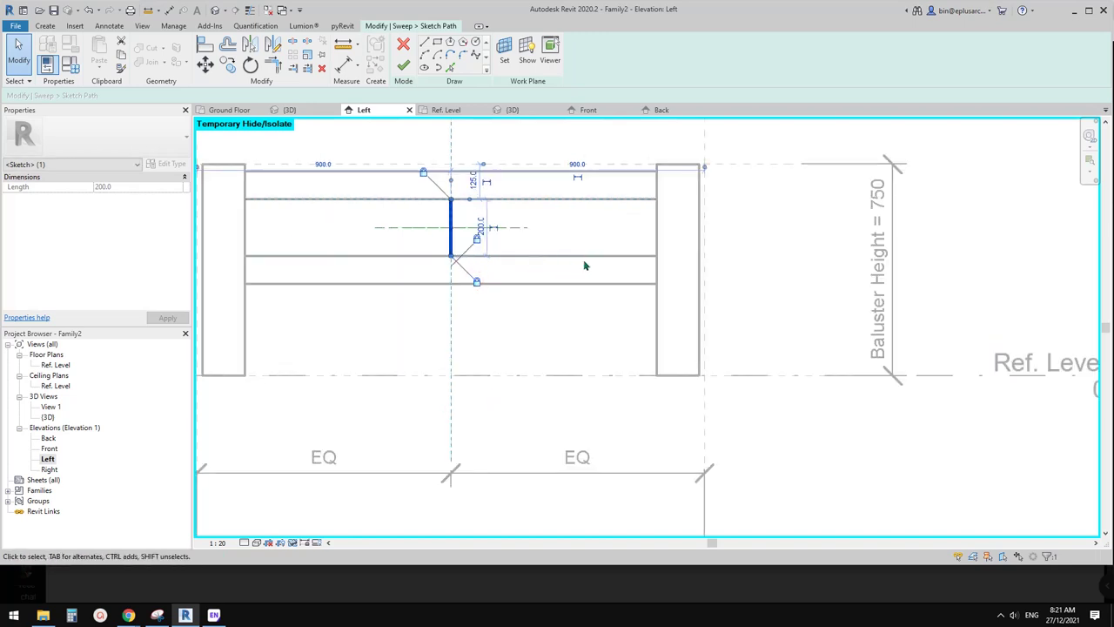
{"action": "left_click", "coordinate": [510, 289]}
{"action": "left_click", "coordinate": [403, 65]}
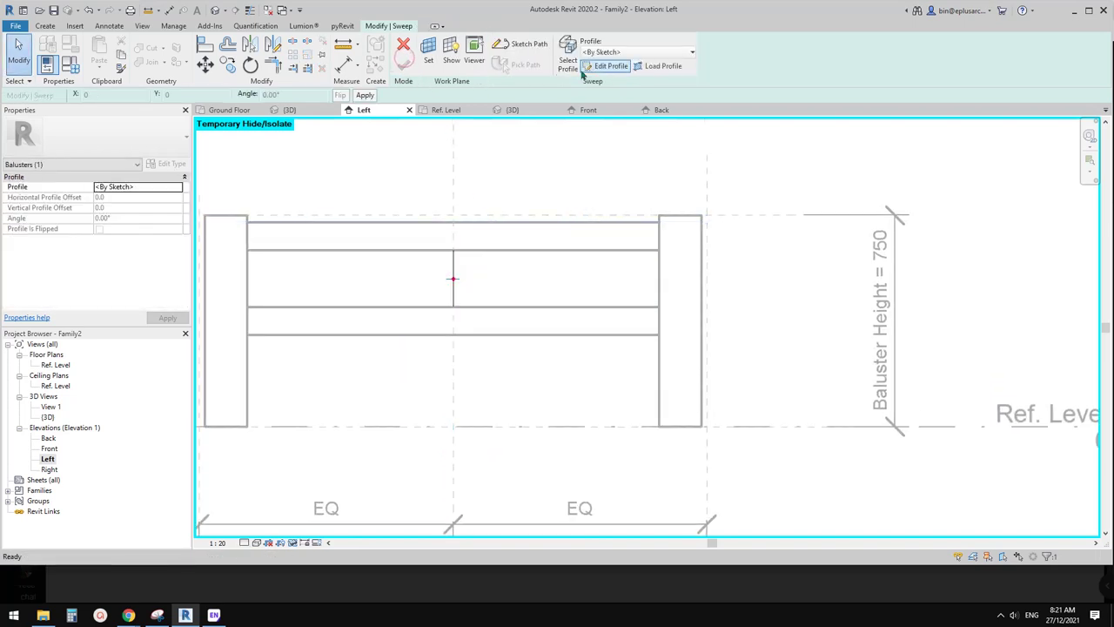
Open the new sweep's profile sketch in the Ref. Level floor plan and check the short middle post in the reference photo
{"action": "left_click", "coordinate": [609, 66]}
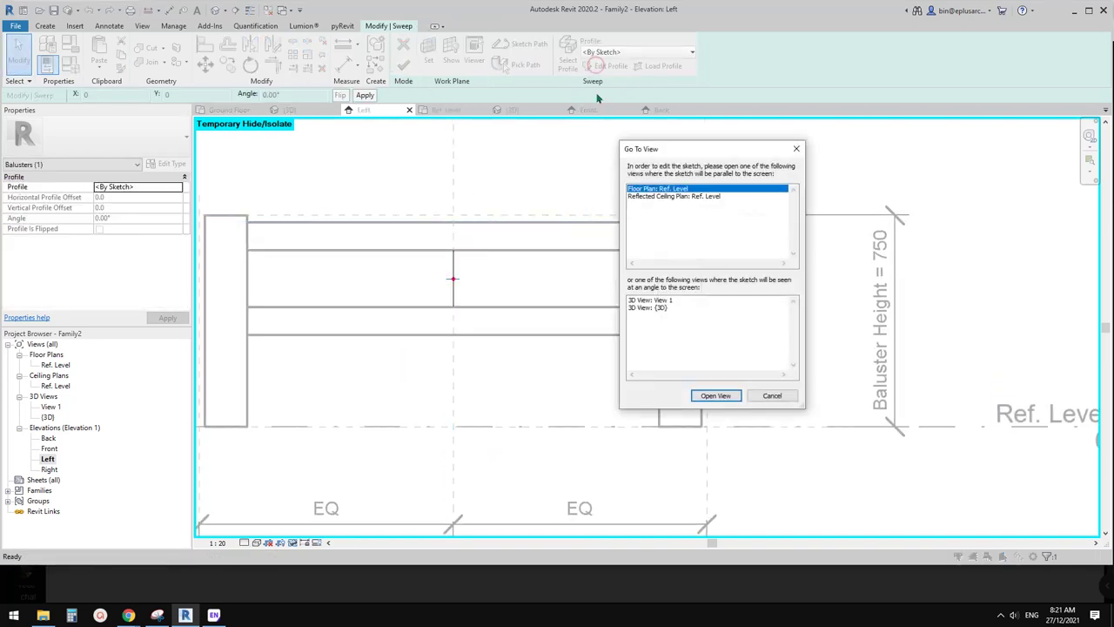
{"action": "left_click", "coordinate": [715, 395]}
{"action": "scroll", "coordinate": [460, 288], "scroll_direction": "up", "scroll_amount": 2}
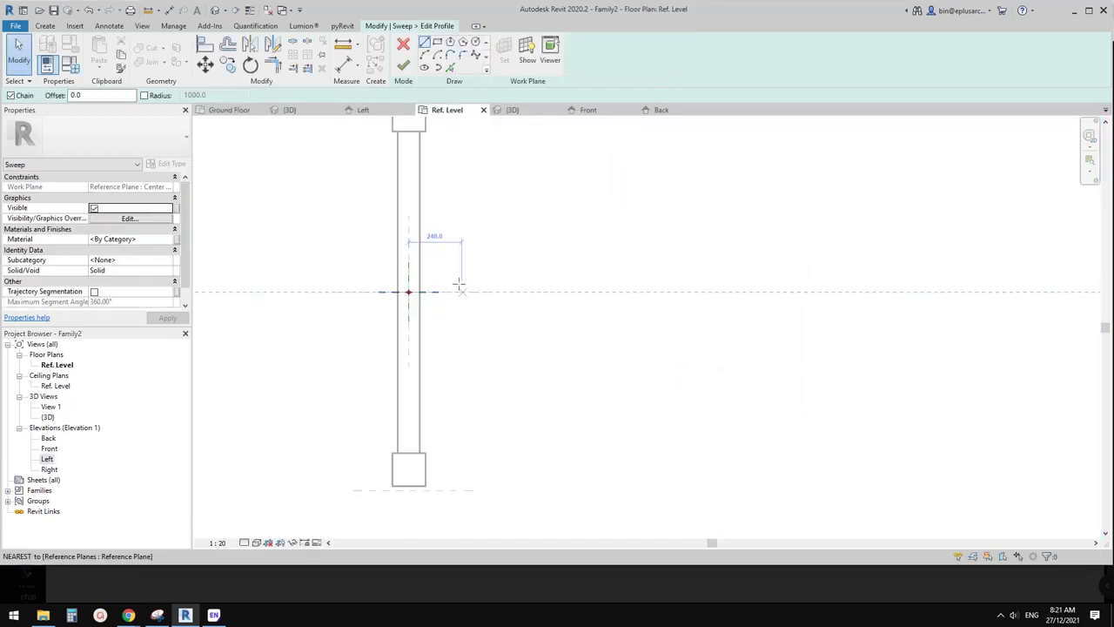
{"action": "left_click", "coordinate": [437, 41]}
{"action": "mouse_move", "coordinate": [129, 614]}
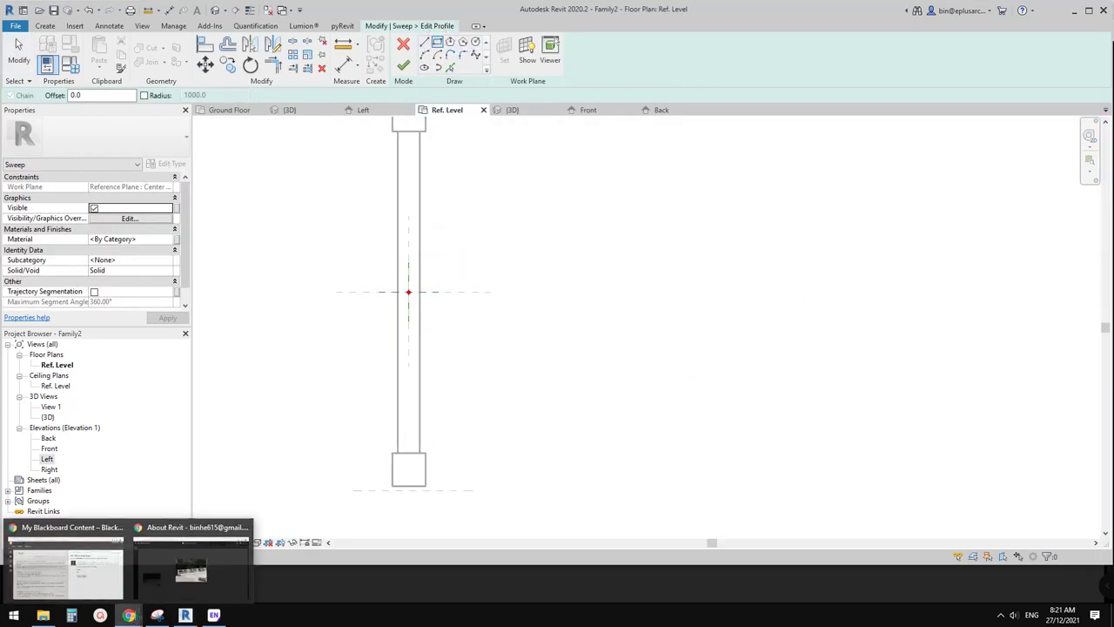
{"action": "left_click", "coordinate": [175, 575]}
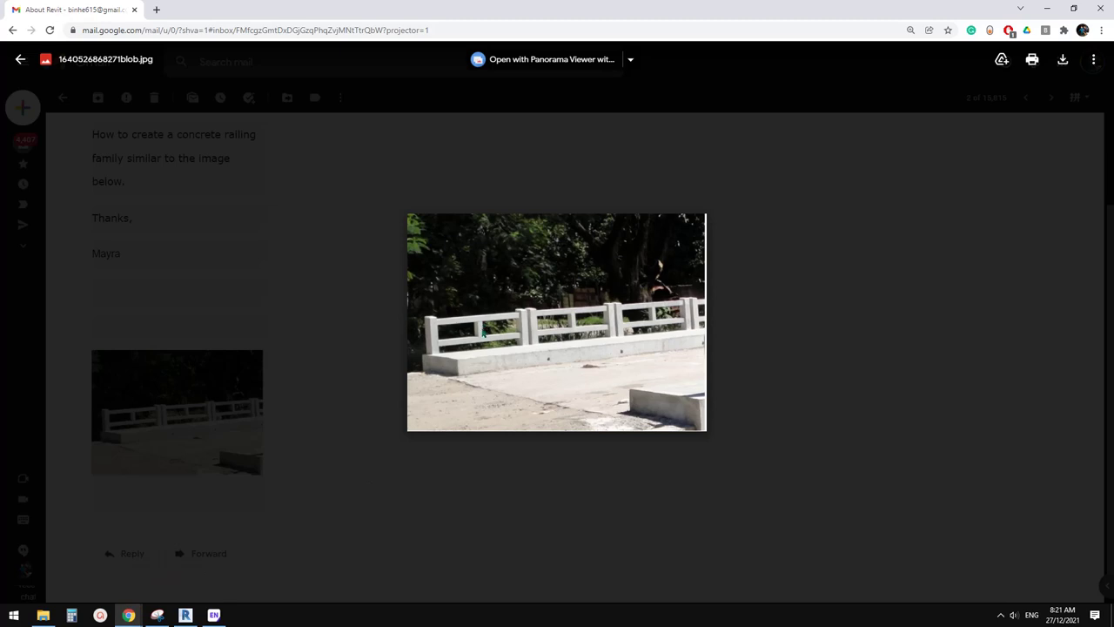
{"action": "left_click", "coordinate": [184, 614]}
Sketch a rectangular profile across the rail's full width around the path point and set its length along the rail to 100 mm
{"action": "scroll", "coordinate": [410, 291], "scroll_direction": "up", "scroll_amount": 4}
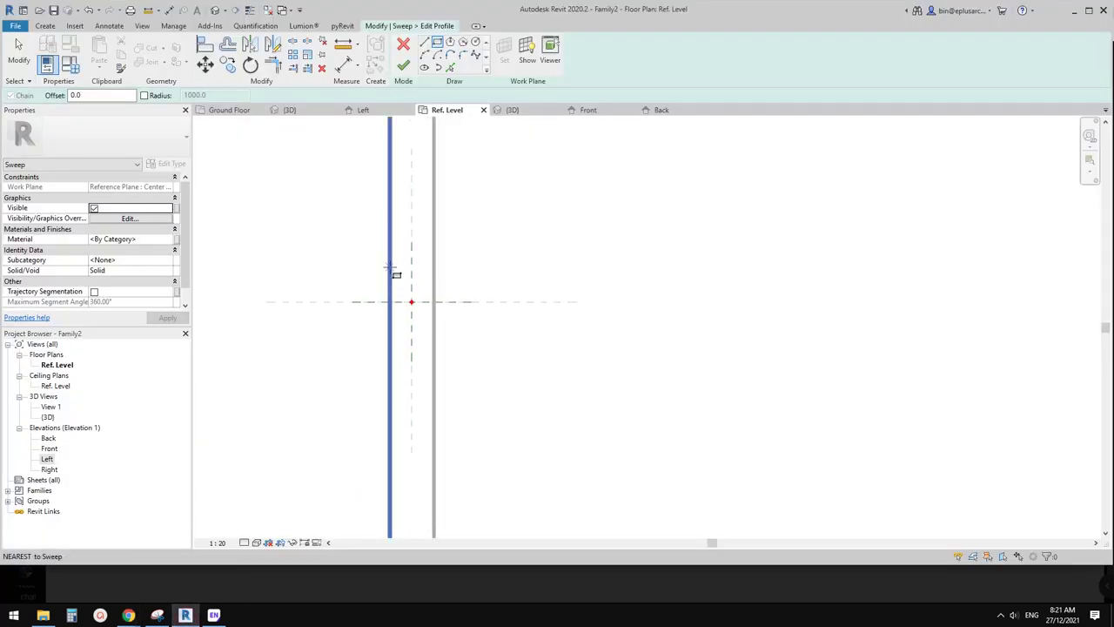
{"action": "left_click", "coordinate": [389, 267]}
{"action": "left_click", "coordinate": [435, 328]}
{"action": "scroll", "coordinate": [451, 272], "scroll_direction": "up", "scroll_amount": 1}
{"action": "key", "text": "Escape"}
{"action": "left_click", "coordinate": [420, 265]}
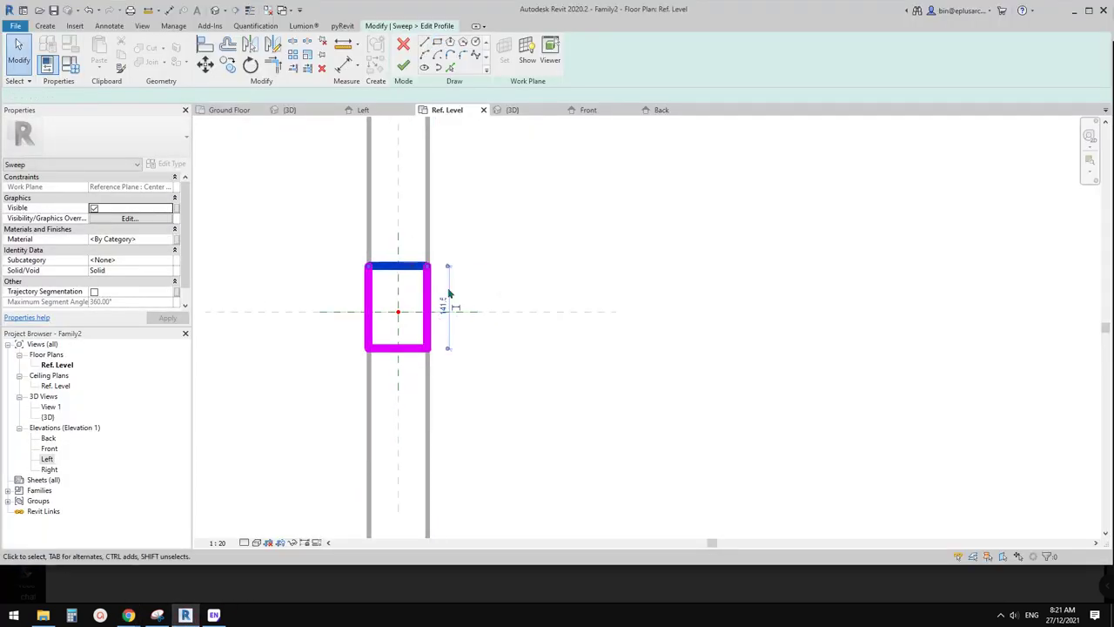
{"action": "left_click", "coordinate": [444, 302]}
{"action": "type", "text": "100"}
{"action": "key", "text": "Return"}
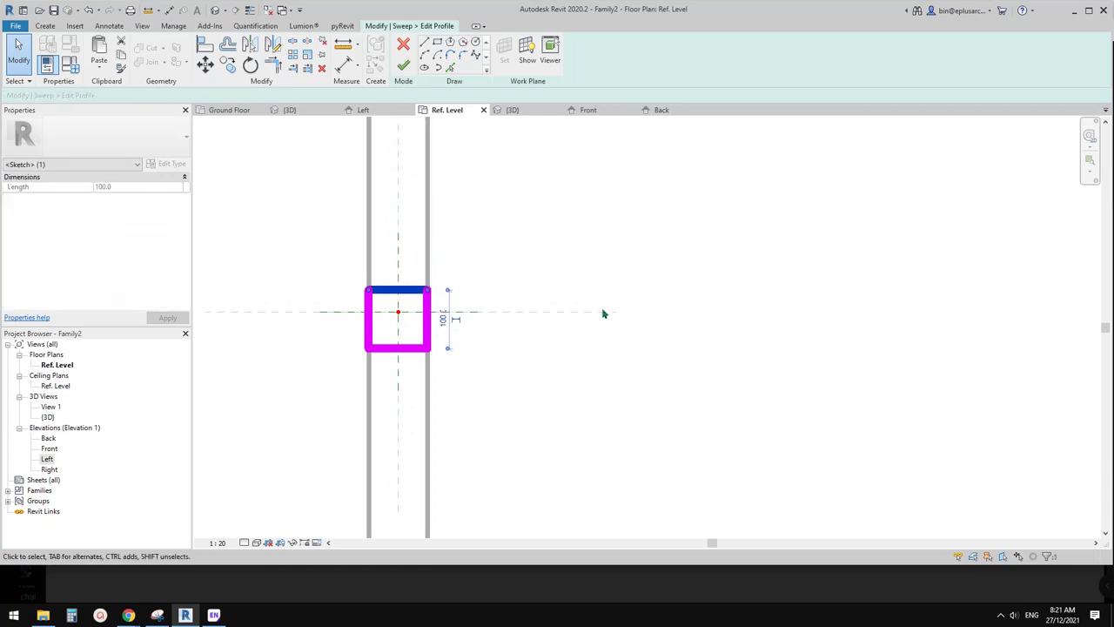
Move the whole square profile so it is centred on the path point at the horizontal reference plane, and finish the profile and the sweep
{"action": "scroll", "coordinate": [488, 324], "scroll_direction": "up", "scroll_amount": 1}
{"action": "key", "text": "Escape"}
{"action": "scroll", "coordinate": [406, 304], "scroll_direction": "up", "scroll_amount": 1}
{"action": "key", "text": "Tab"}
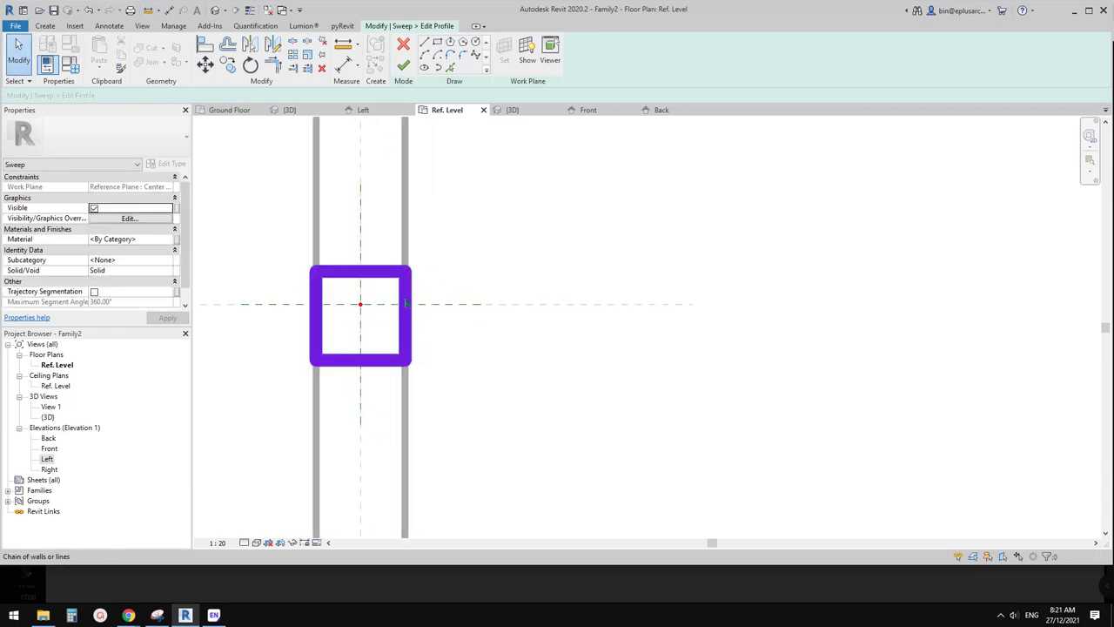
{"action": "left_click", "coordinate": [406, 304]}
{"action": "key", "text": "m"}
{"action": "key", "text": "v"}
{"action": "left_click", "coordinate": [412, 318]}
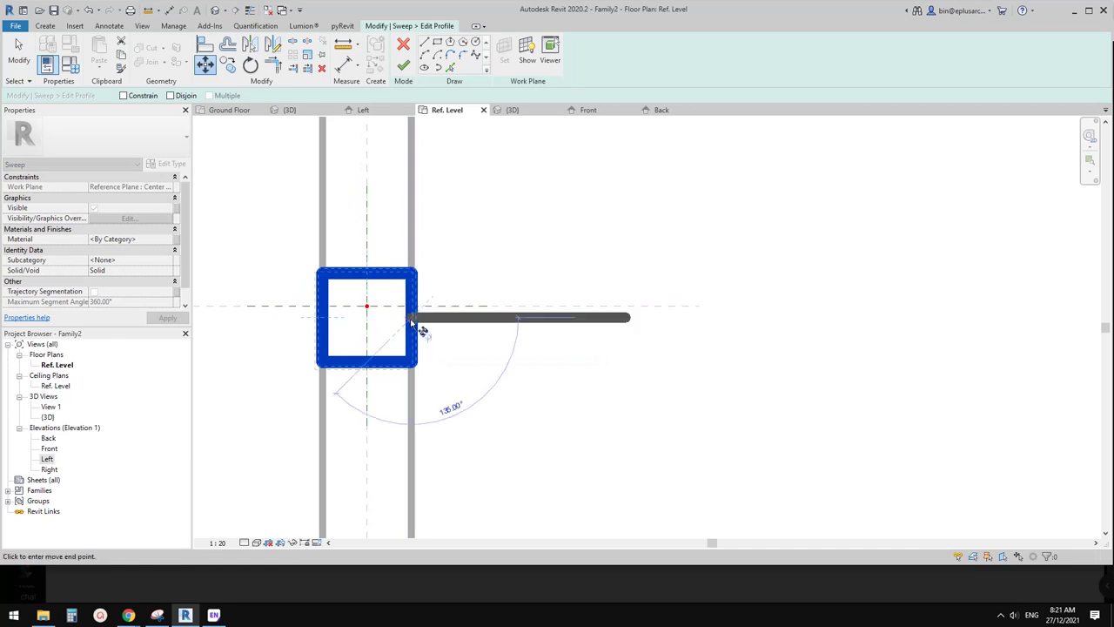
{"action": "left_click", "coordinate": [412, 305]}
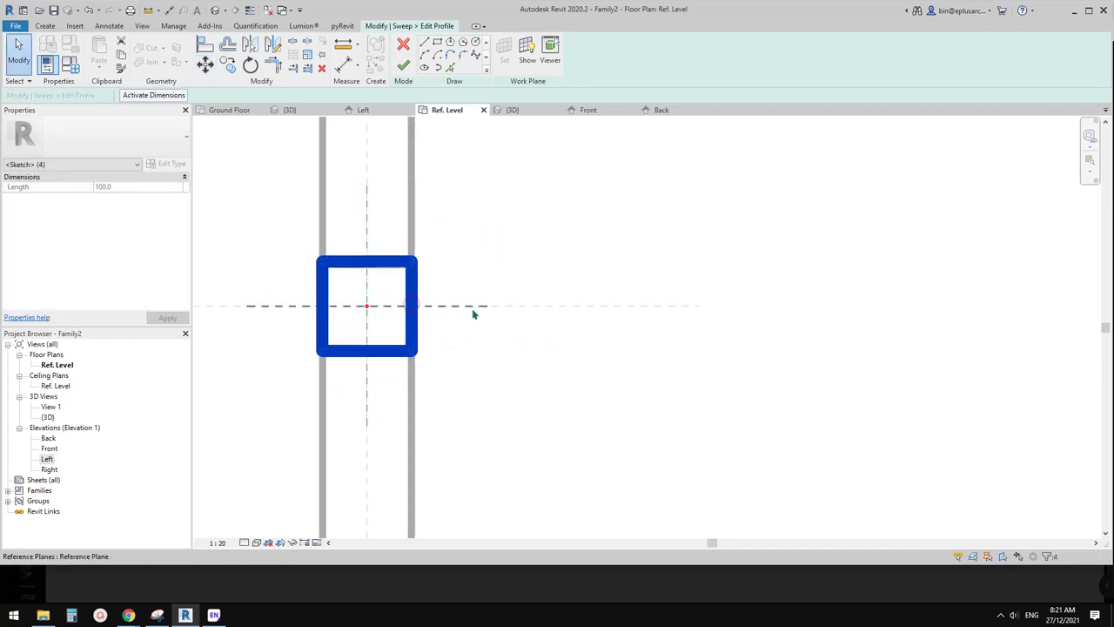
{"action": "left_click", "coordinate": [437, 259]}
{"action": "left_click", "coordinate": [403, 65]}
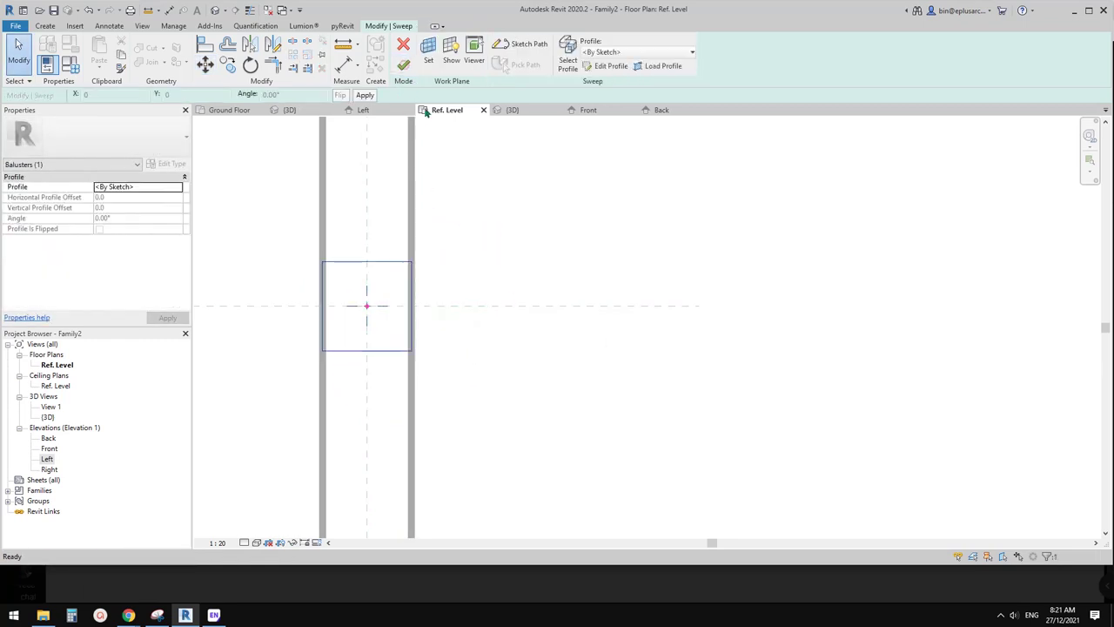
{"action": "left_click", "coordinate": [403, 65]}
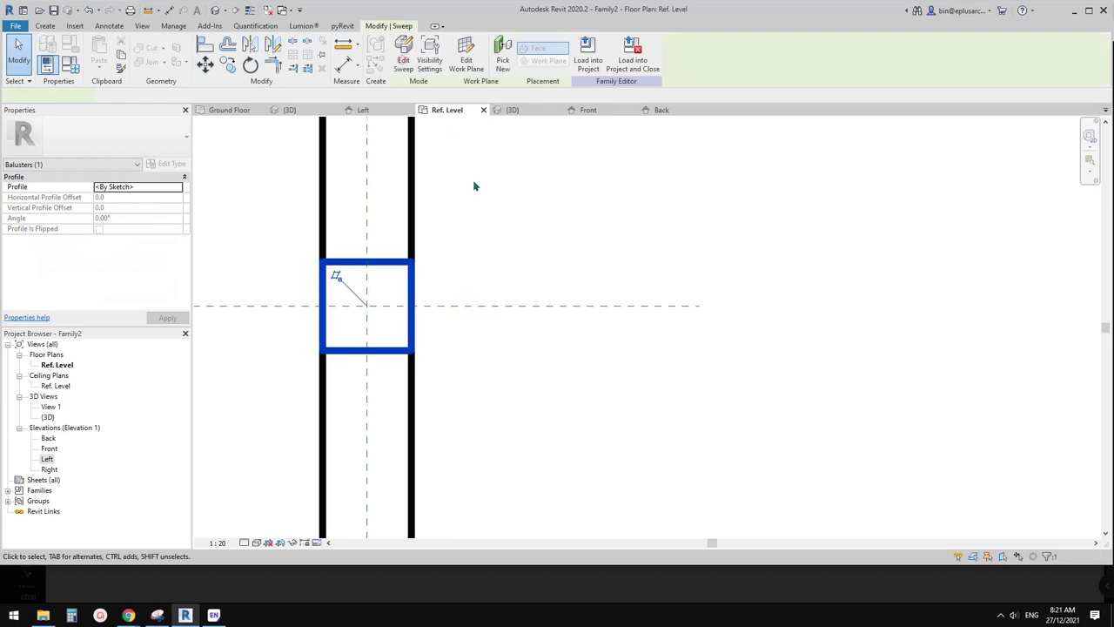
Show the panel in 3D and apply a Width of 2000 in the family's type parameters
{"action": "left_click", "coordinate": [214, 10]}
{"action": "middle_click_drag", "start_coordinate": [418, 175], "coordinate": [500, 277], "text": "shift"}
{"action": "scroll", "coordinate": [487, 284], "scroll_direction": "up", "scroll_amount": 1}
{"action": "middle_click_drag", "start_coordinate": [487, 283], "coordinate": [502, 308]}
{"action": "middle_click_drag", "start_coordinate": [351, 214], "coordinate": [531, 250]}
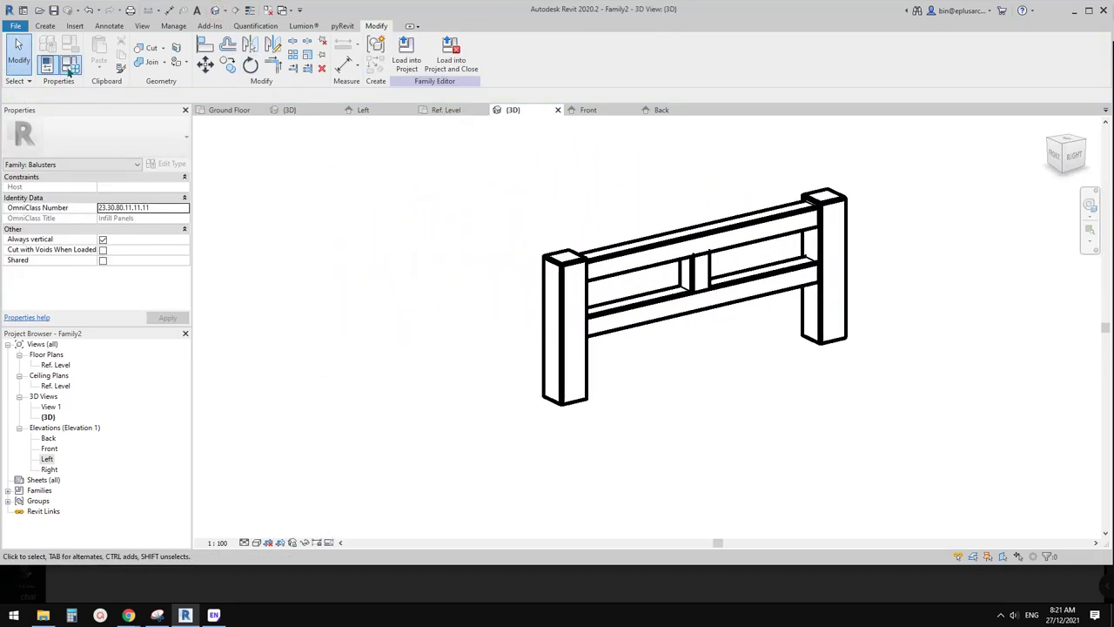
{"action": "left_click", "coordinate": [70, 68]}
{"action": "left_click_drag", "start_coordinate": [519, 103], "coordinate": [262, 98]}
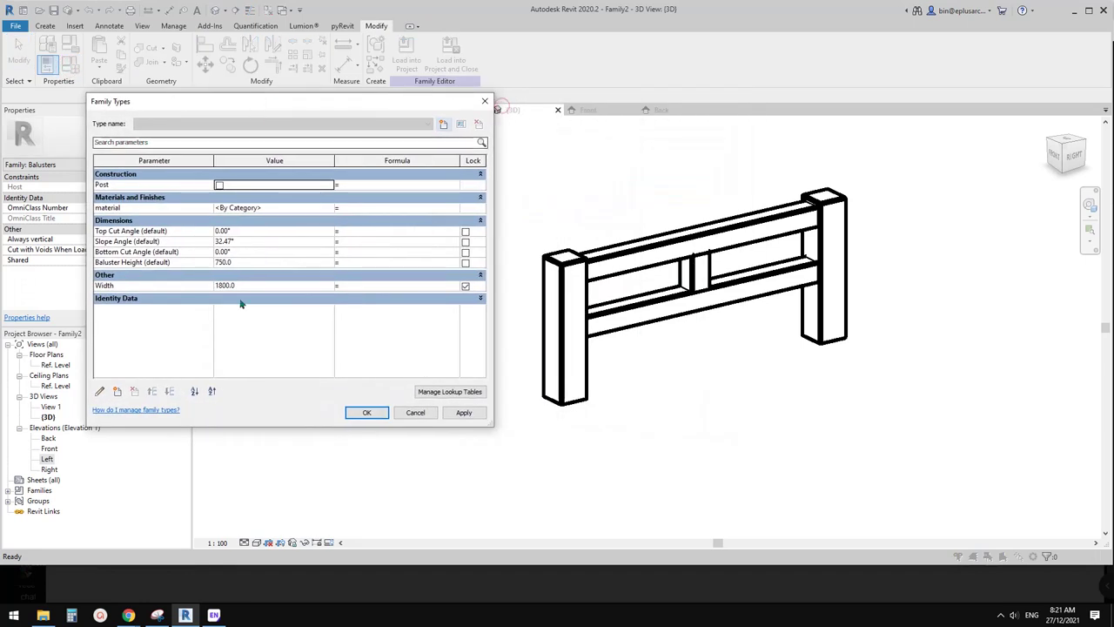
{"action": "left_click", "coordinate": [246, 287]}
{"action": "type", "text": "20"}
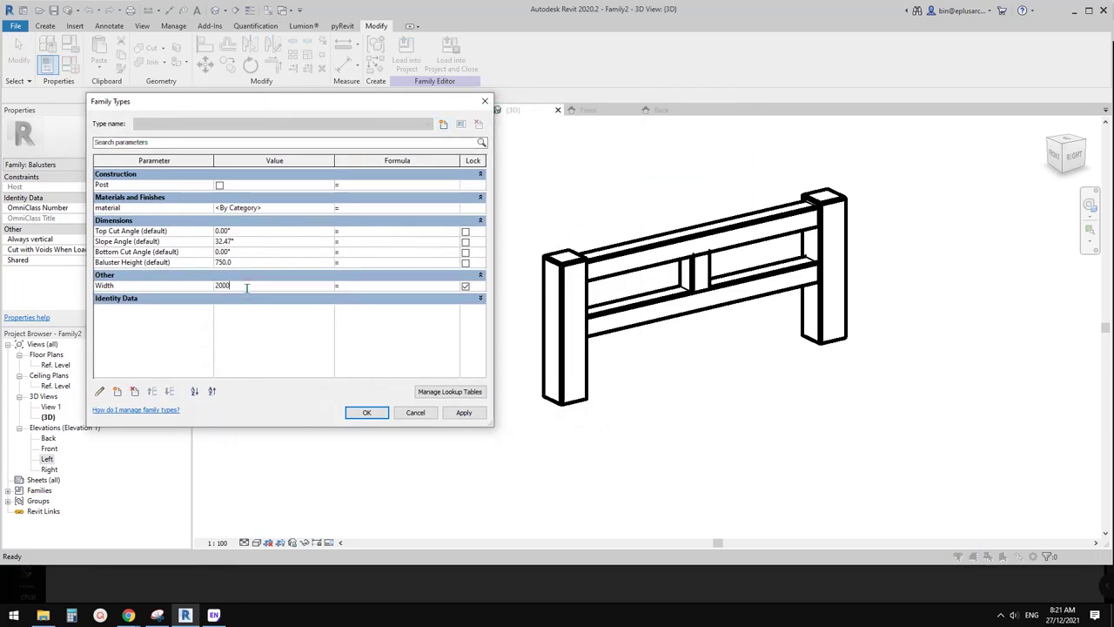
{"action": "left_click", "coordinate": [463, 412]}
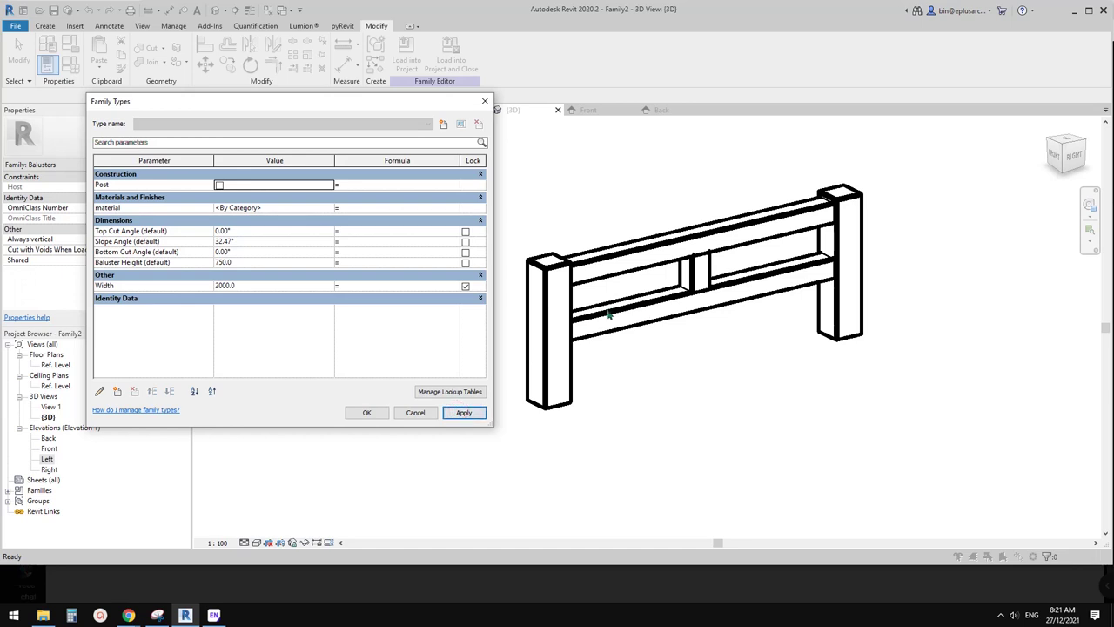
Test the panel at a smaller size by applying a Width of 1500
{"action": "left_click", "coordinate": [251, 288]}
{"action": "double_click", "coordinate": [249, 287]}
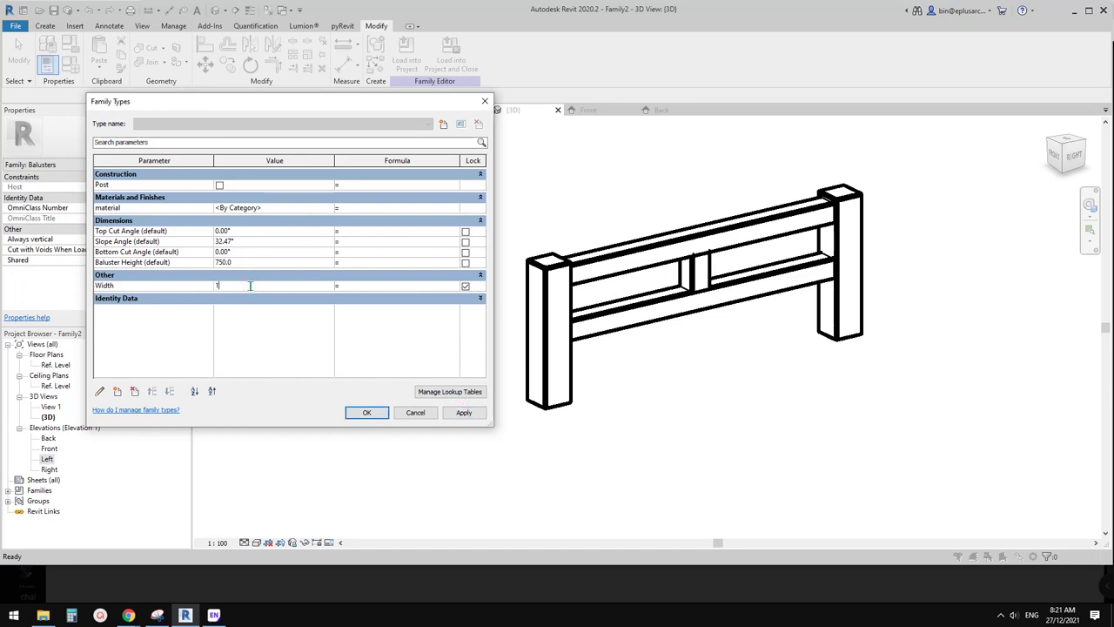
{"action": "left_click", "coordinate": [466, 415]}
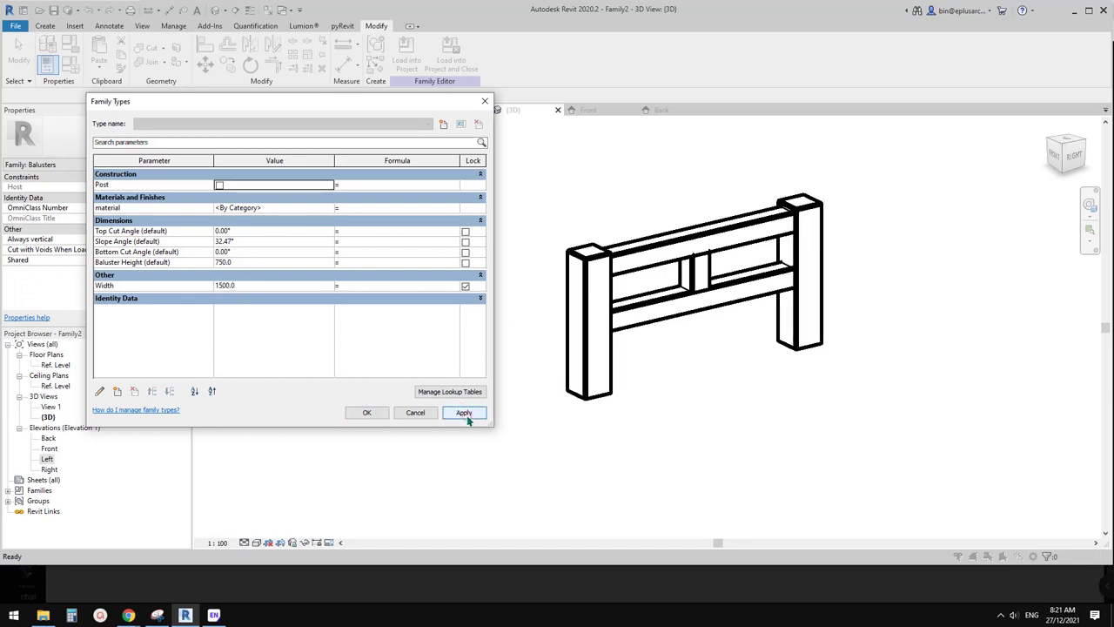
Set the family's Width parameter back to 2000 and accept the type parameters
{"action": "double_click", "coordinate": [277, 288]}
{"action": "type", "text": "20"}
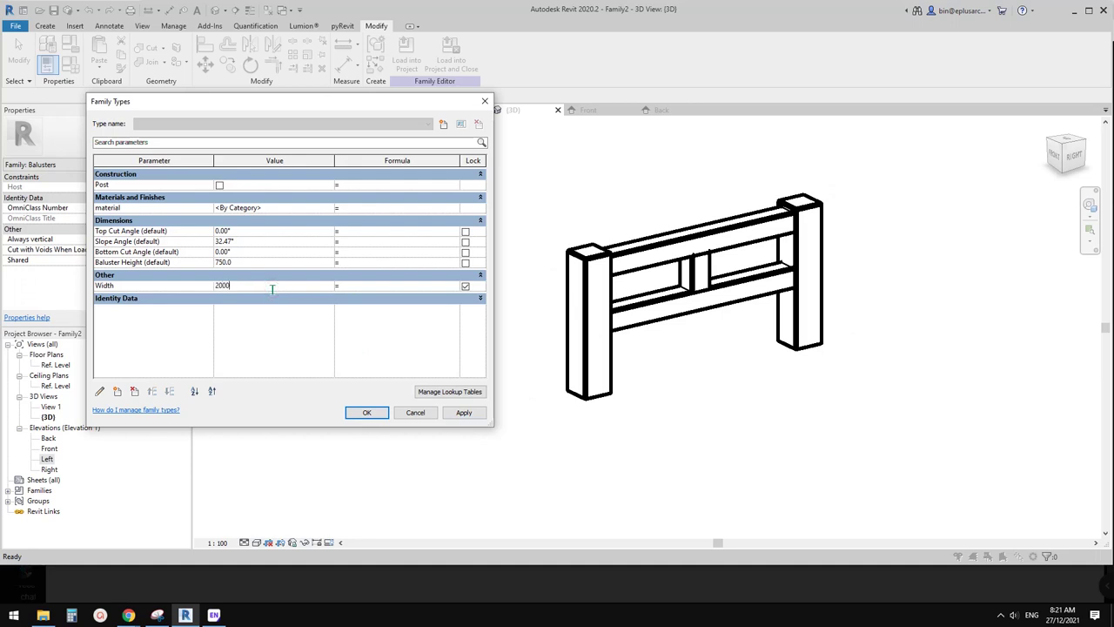
{"action": "left_click", "coordinate": [367, 413]}
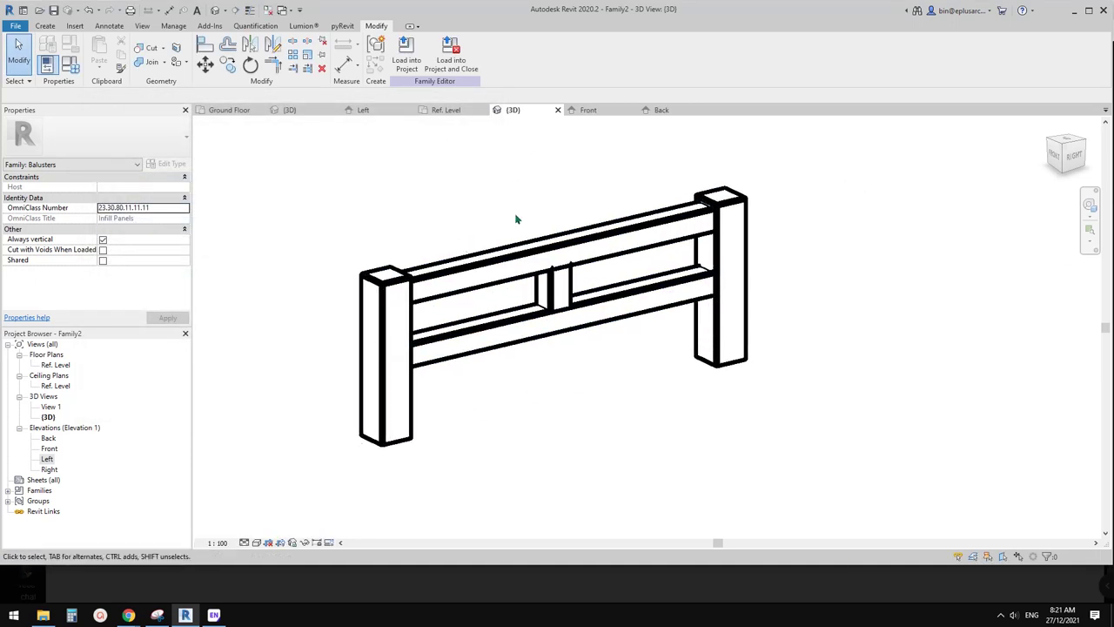
Link the Material property of the rails, the short central upright and both end posts to the family's material parameter
{"action": "left_click", "coordinate": [531, 253]}
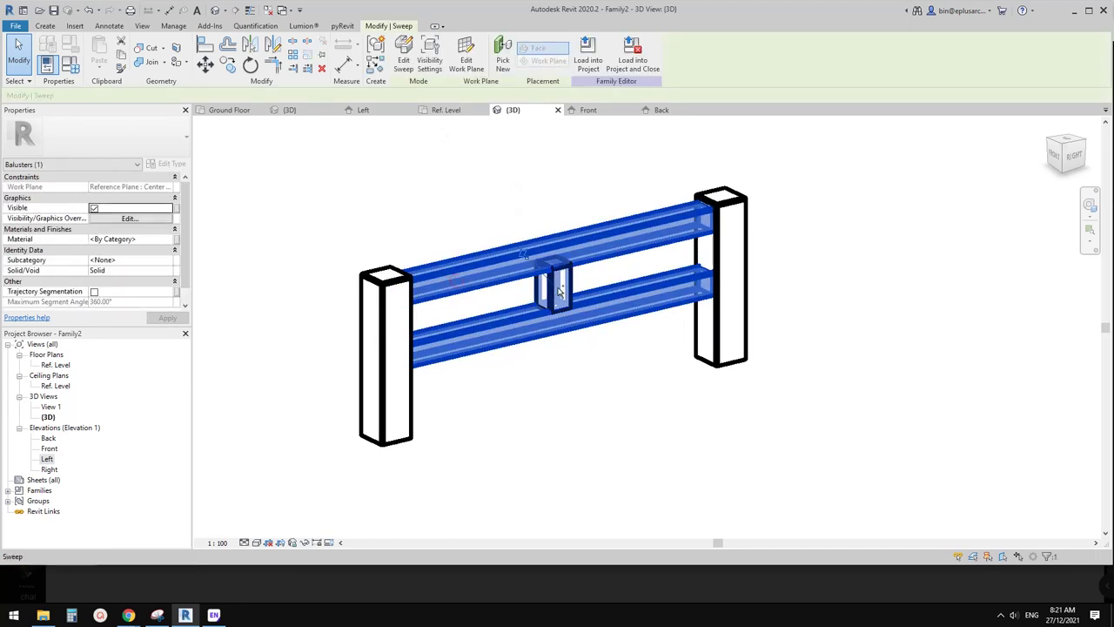
{"action": "left_click", "coordinate": [727, 251], "text": "ctrl"}
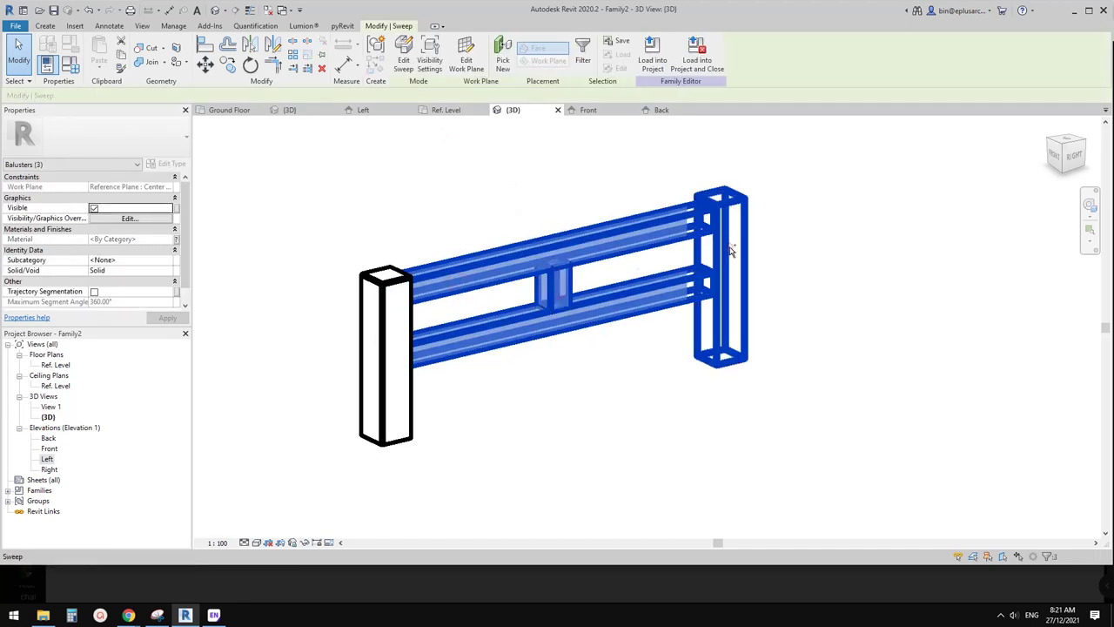
{"action": "left_click", "coordinate": [175, 240]}
{"action": "left_click", "coordinate": [305, 250]}
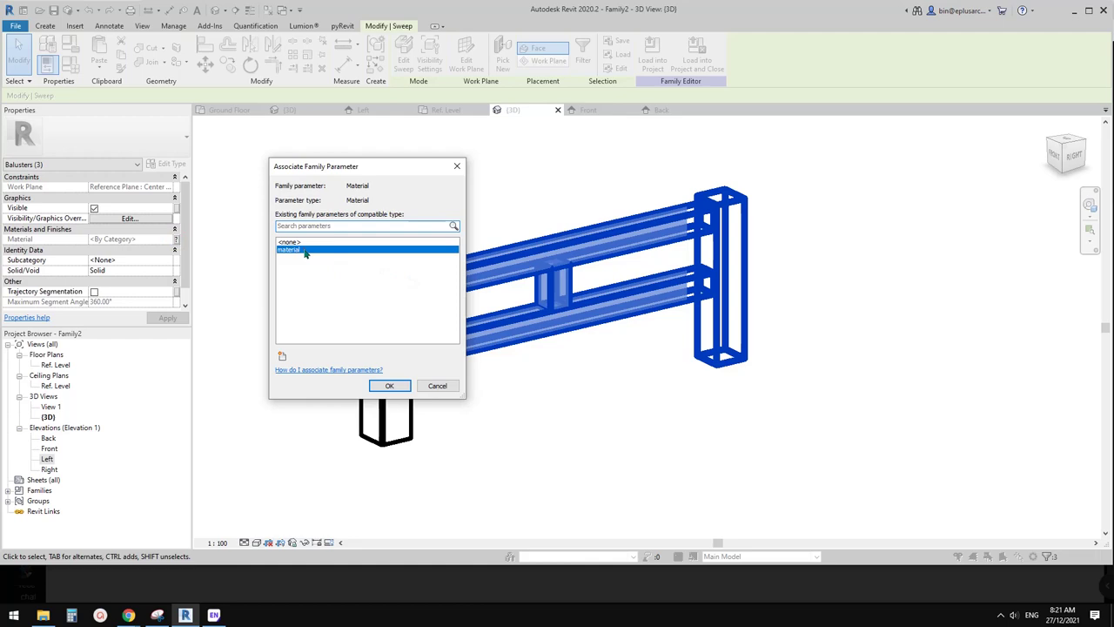
{"action": "left_click", "coordinate": [391, 385]}
{"action": "left_click", "coordinate": [494, 401]}
{"action": "left_click", "coordinate": [381, 374]}
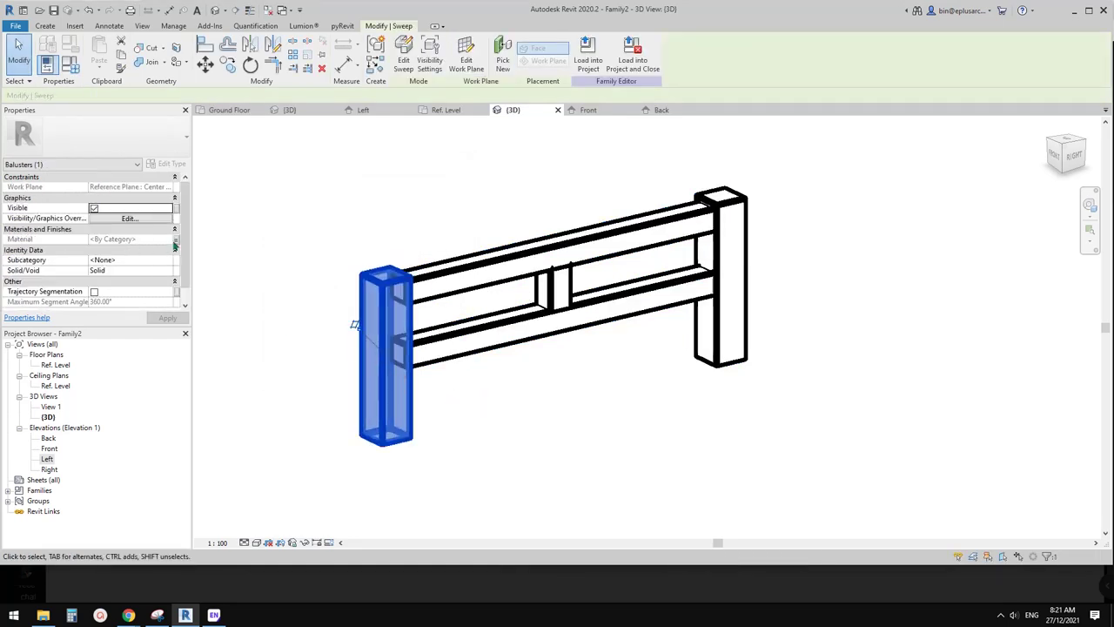
{"action": "left_click", "coordinate": [175, 241]}
{"action": "left_click", "coordinate": [389, 386]}
{"action": "left_click", "coordinate": [517, 356]}
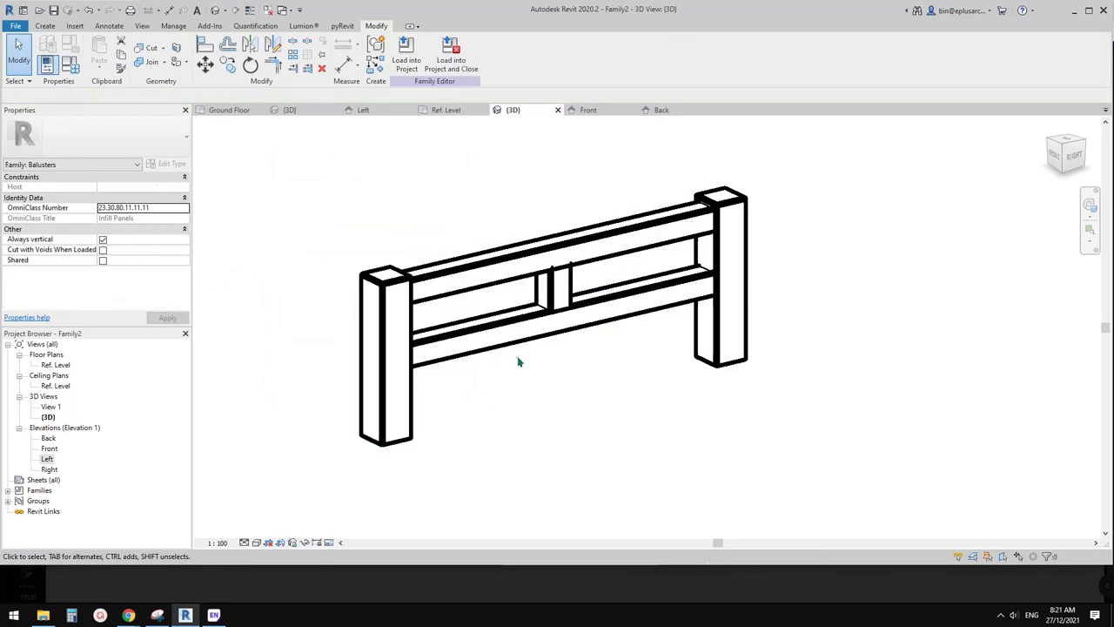
Open the Left elevation and set the Baluster Height parameter to 1000 in the family's type parameters
{"action": "middle_click_drag", "start_coordinate": [503, 332], "coordinate": [500, 323]}
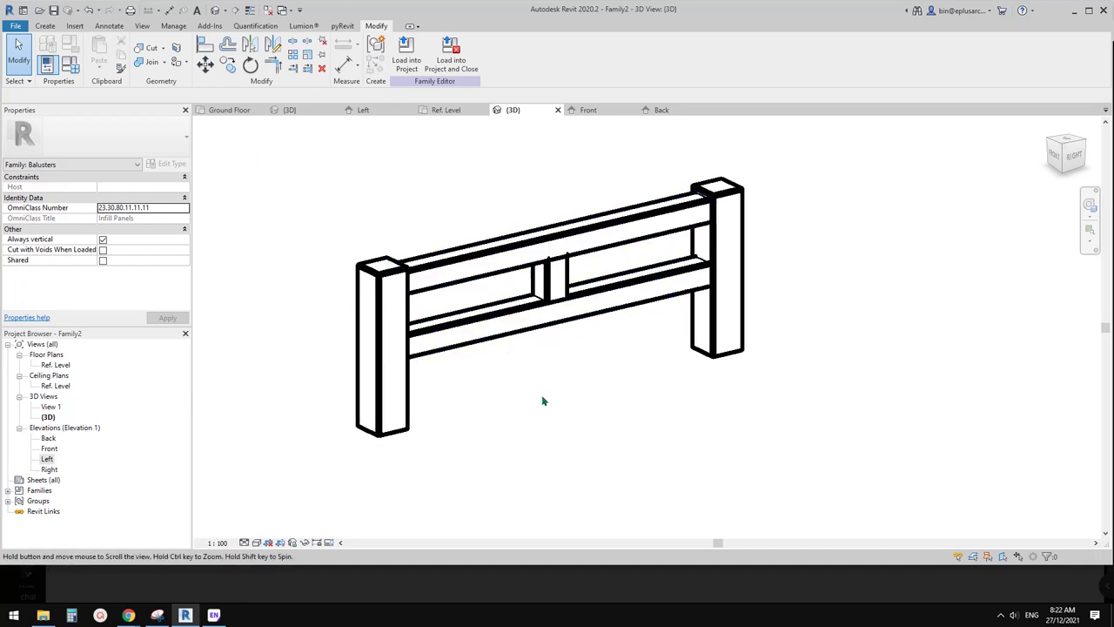
{"action": "double_click", "coordinate": [47, 459]}
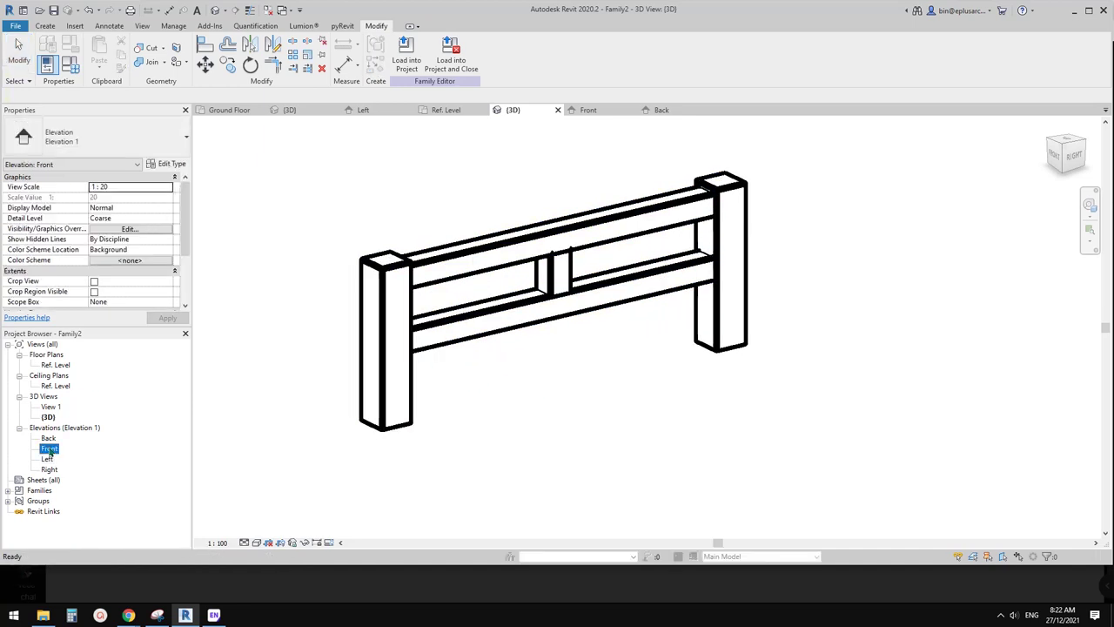
{"action": "middle_click_drag", "start_coordinate": [534, 328], "coordinate": [629, 333]}
{"action": "scroll", "coordinate": [629, 334], "scroll_direction": "up", "scroll_amount": 1}
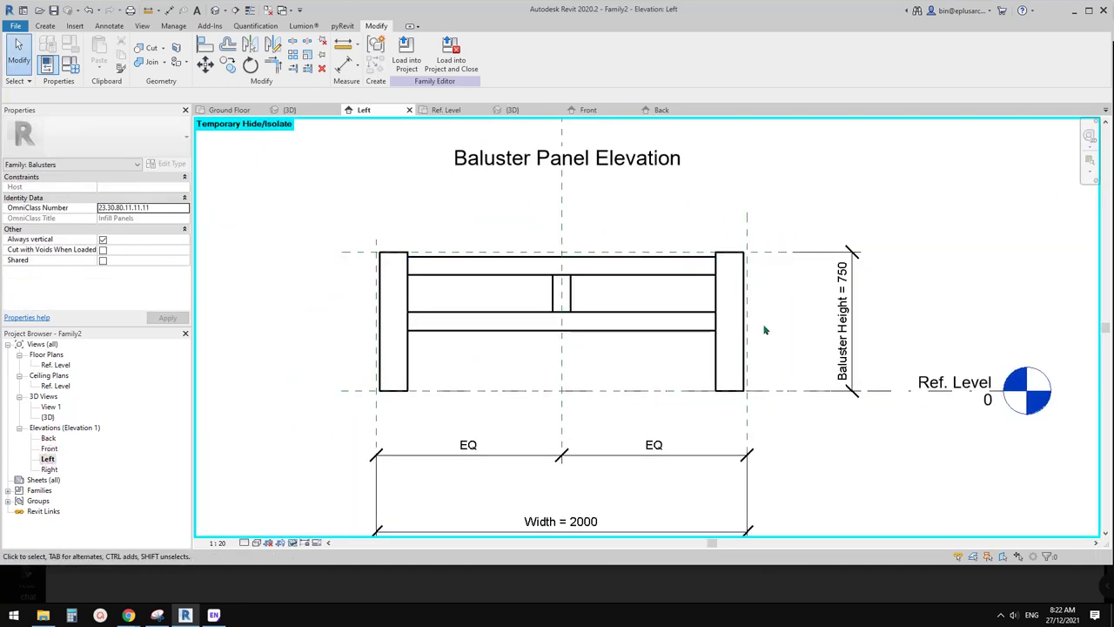
{"action": "middle_click_drag", "start_coordinate": [597, 279], "coordinate": [750, 295]}
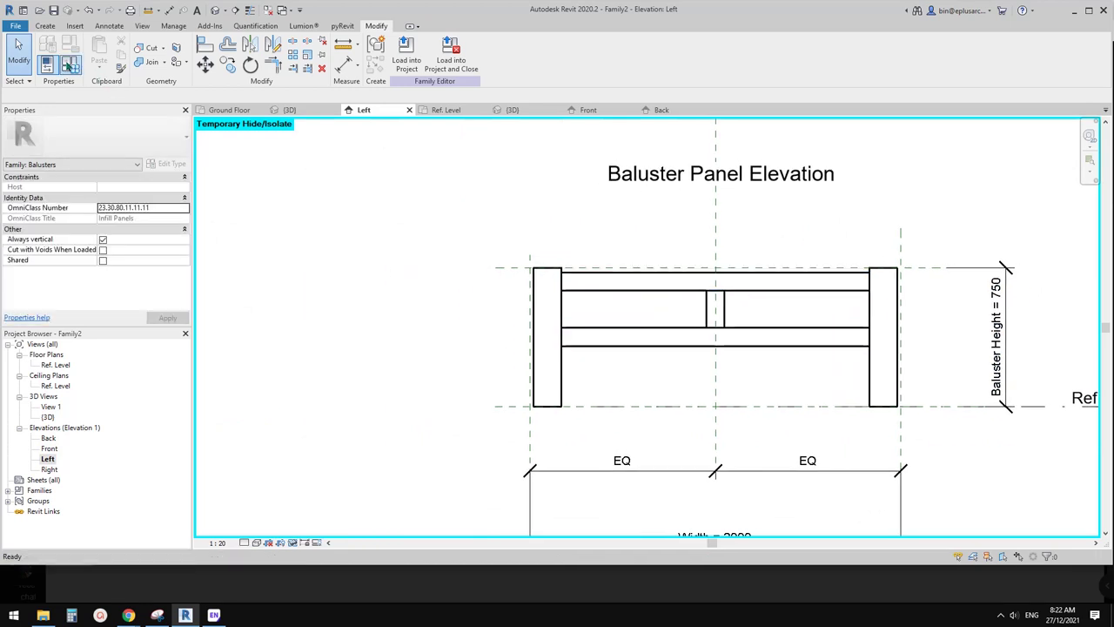
{"action": "left_click", "coordinate": [70, 65]}
{"action": "left_click", "coordinate": [248, 262]}
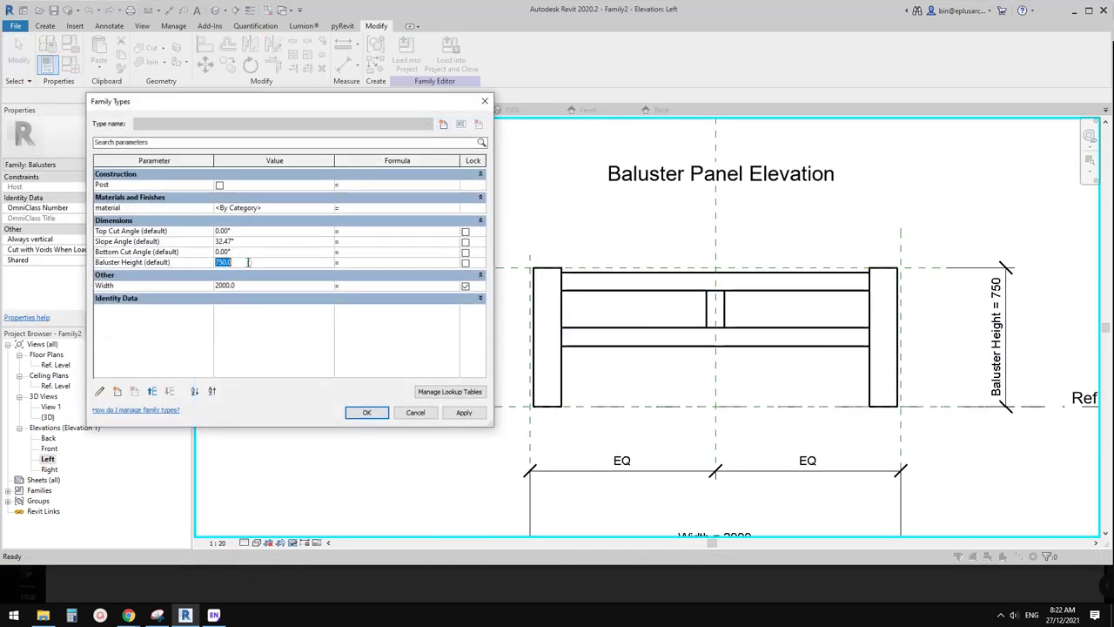
{"action": "type", "text": "1000"}
{"action": "left_click", "coordinate": [469, 414]}
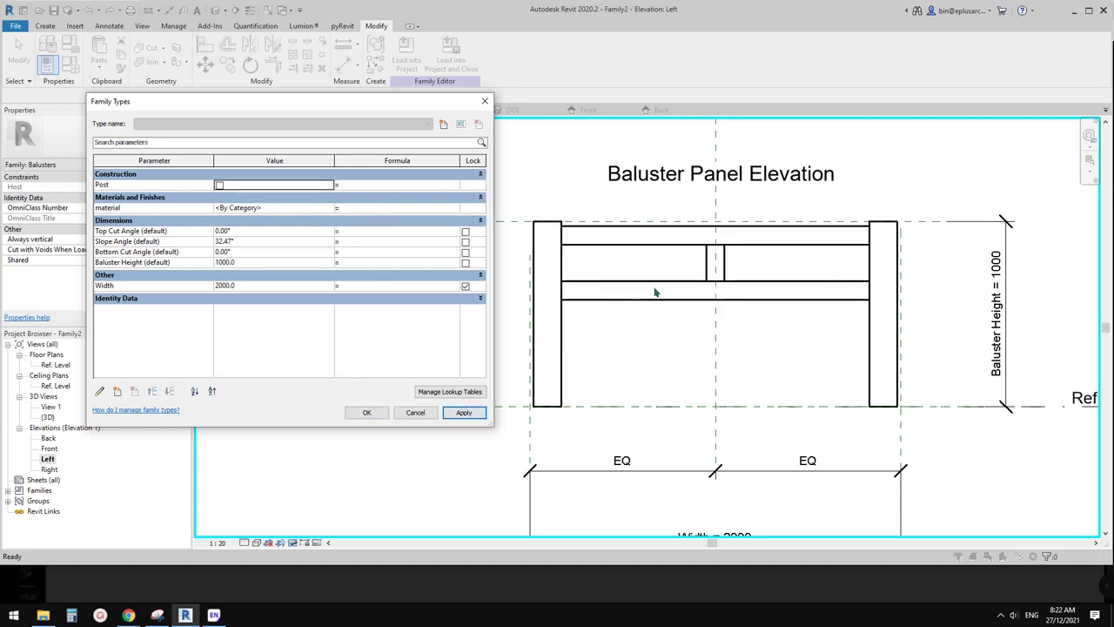
{"action": "left_click", "coordinate": [366, 412]}
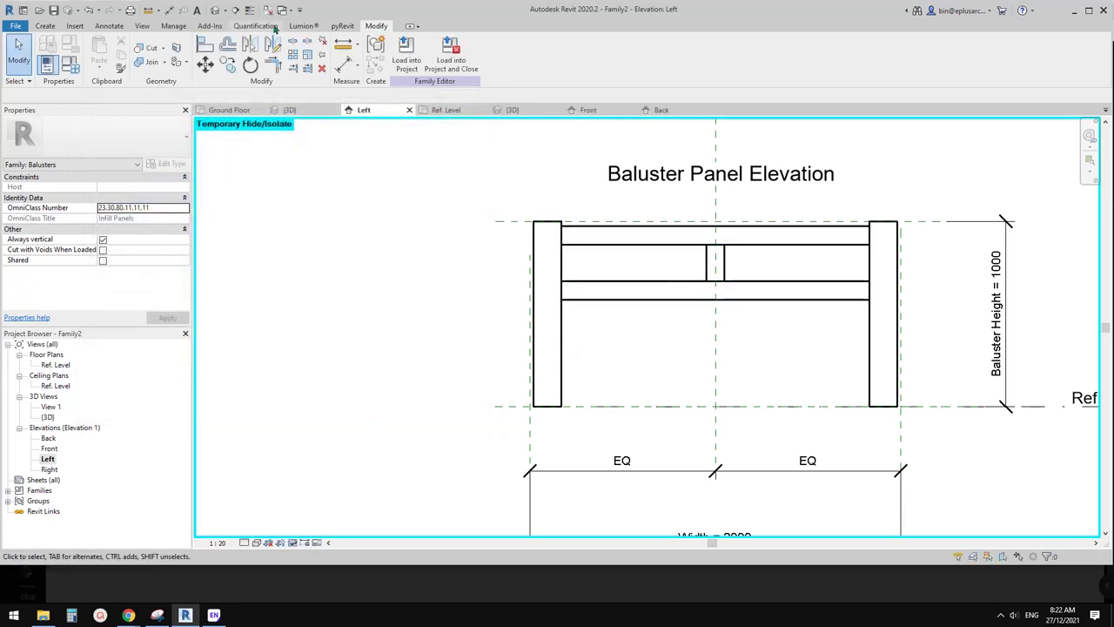
In the 3D view, edit the two-rail sweep's profile, move the lower rail's square down about 100 mm, and finish the sweep
{"action": "left_click", "coordinate": [215, 10]}
{"action": "double_click", "coordinate": [557, 232]}
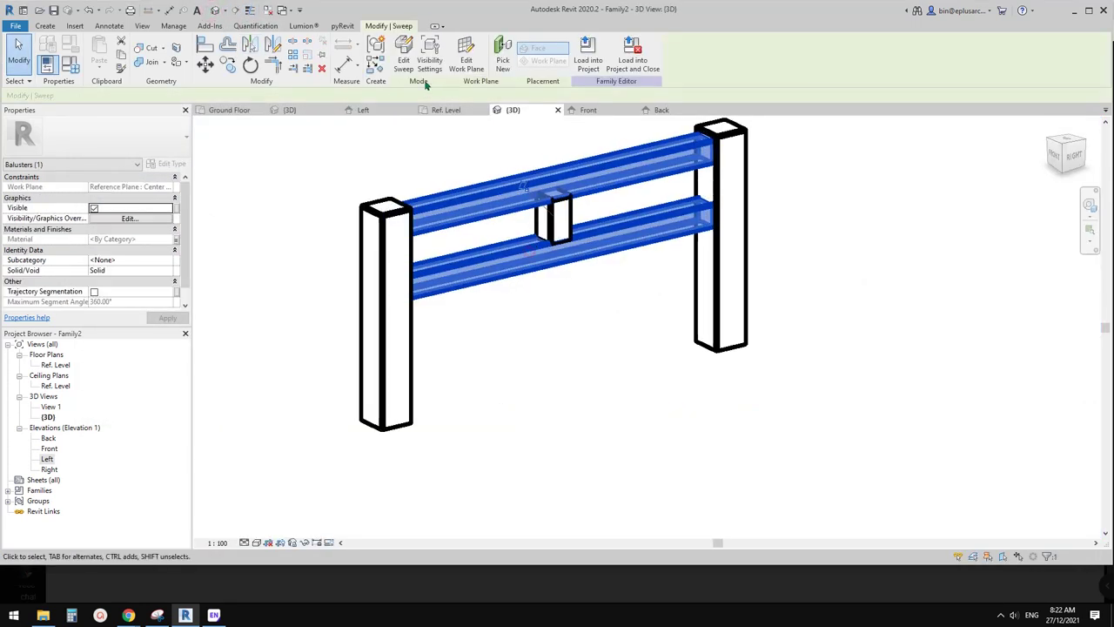
{"action": "left_click", "coordinate": [557, 231]}
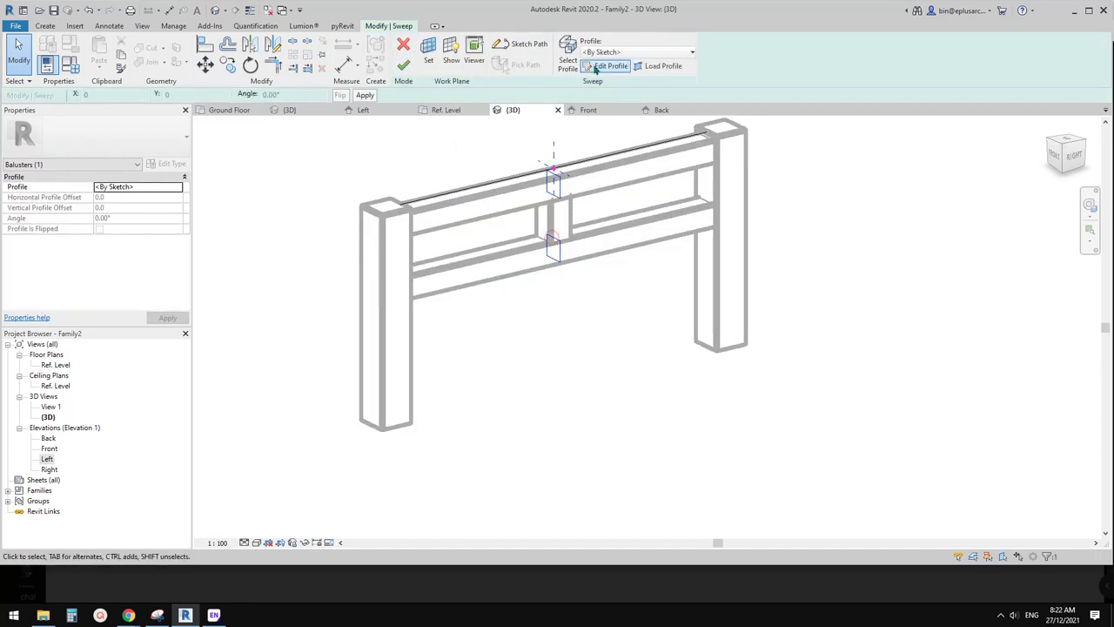
{"action": "left_click", "coordinate": [601, 66]}
{"action": "left_click_drag", "start_coordinate": [526, 214], "coordinate": [599, 306]}
{"action": "key", "text": "m"}
{"action": "key", "text": "v"}
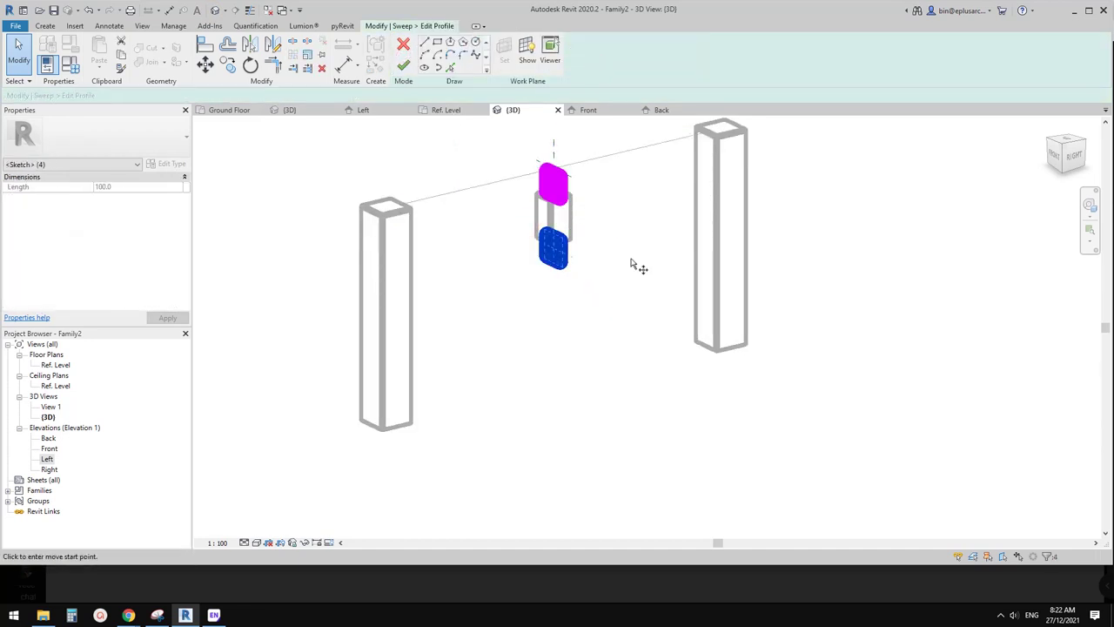
{"action": "left_click", "coordinate": [632, 246]}
{"action": "type", "text": "1"}
{"action": "key", "text": "Return"}
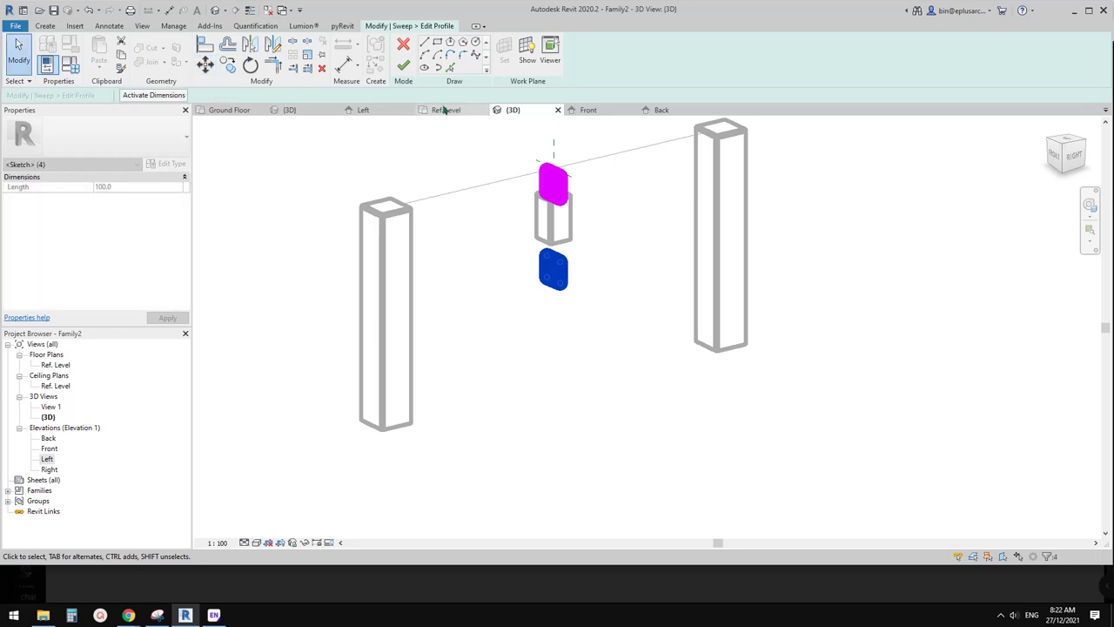
{"action": "left_click", "coordinate": [403, 66]}
{"action": "left_click", "coordinate": [404, 65]}
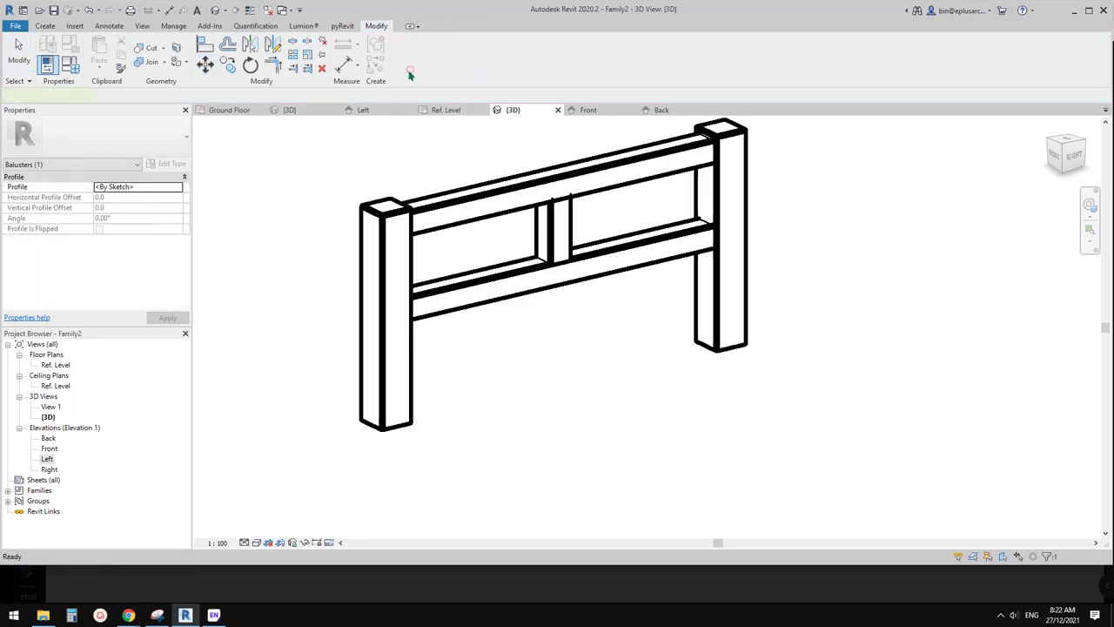
{"action": "left_click", "coordinate": [496, 141]}
Load the finished baluster panel family into Project1 and close the family file
{"action": "middle_click_drag", "start_coordinate": [499, 160], "coordinate": [527, 182]}
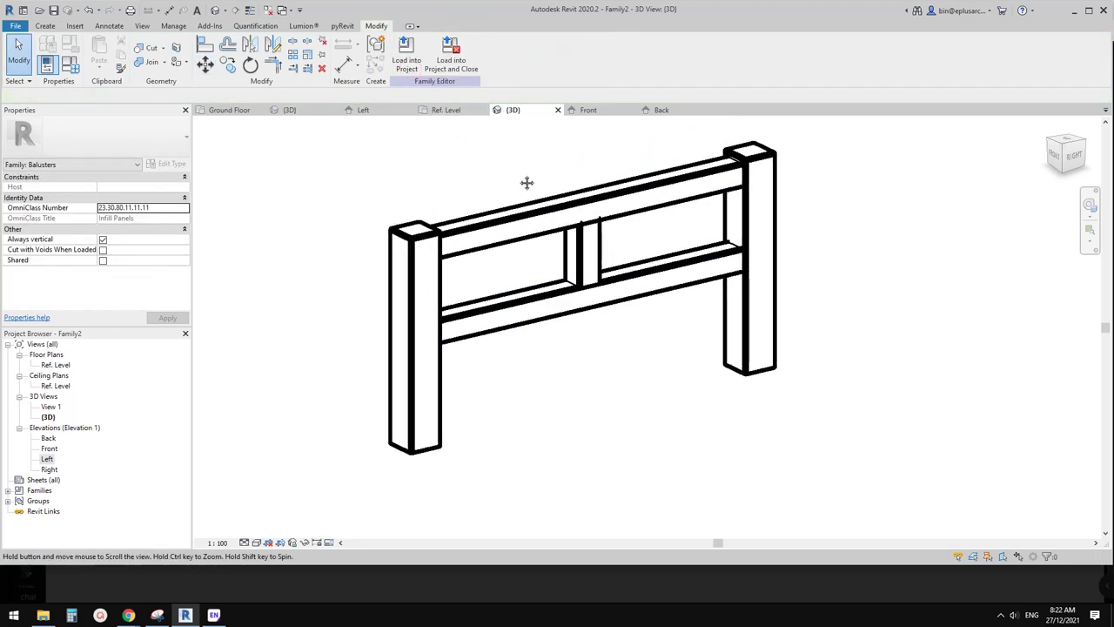
{"action": "left_click", "coordinate": [462, 64]}
{"action": "left_click", "coordinate": [580, 305]}
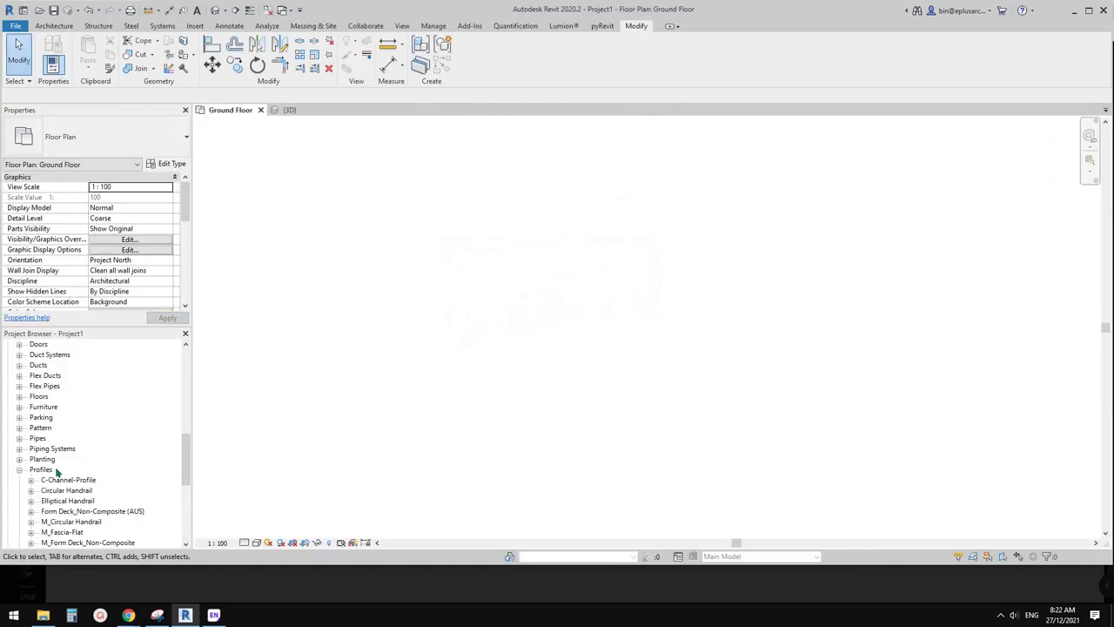
Rename the Family2 family among the project's Railings families to Rail 01
{"action": "left_click", "coordinate": [42, 471]}
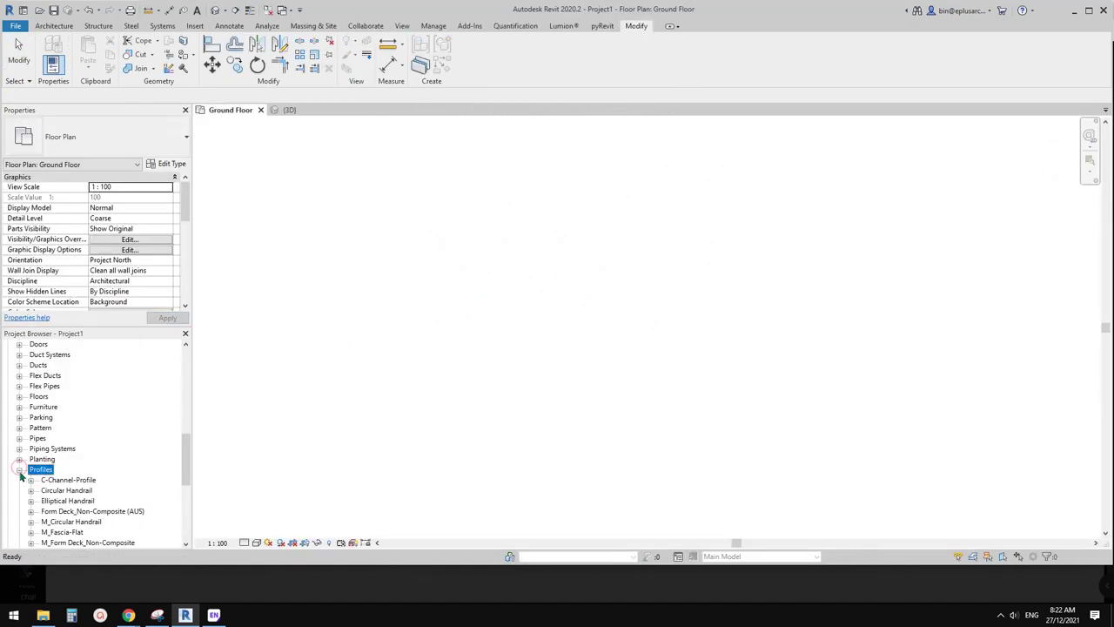
{"action": "left_click", "coordinate": [20, 470]}
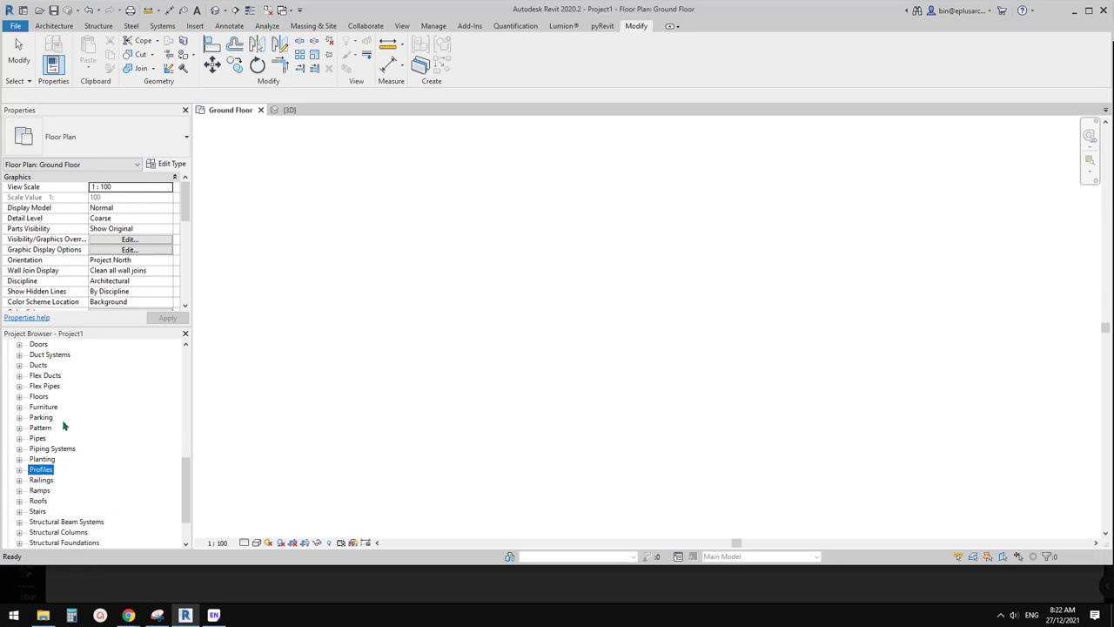
{"action": "scroll", "coordinate": [48, 453], "scroll_direction": "down", "scroll_amount": 1}
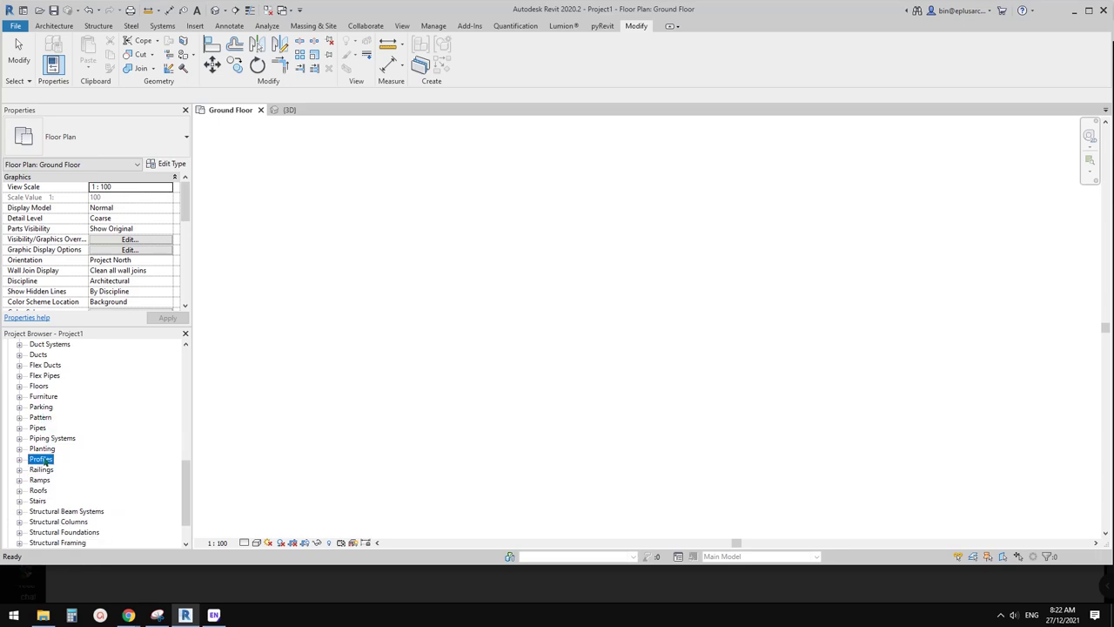
{"action": "left_click", "coordinate": [43, 471]}
{"action": "left_click", "coordinate": [19, 470]}
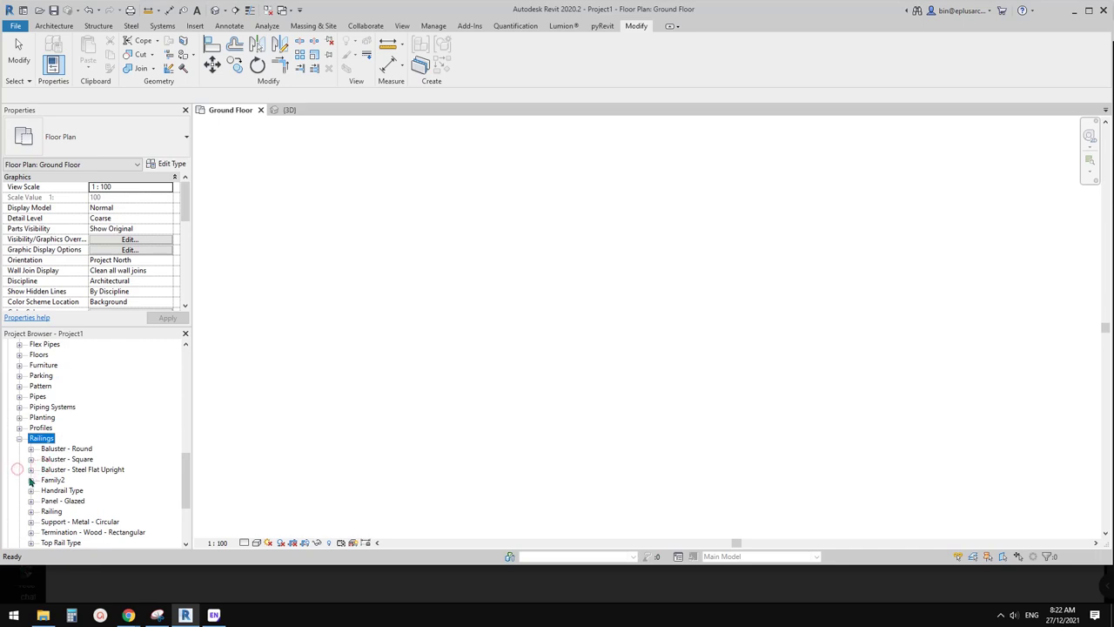
{"action": "right_click", "coordinate": [54, 481]}
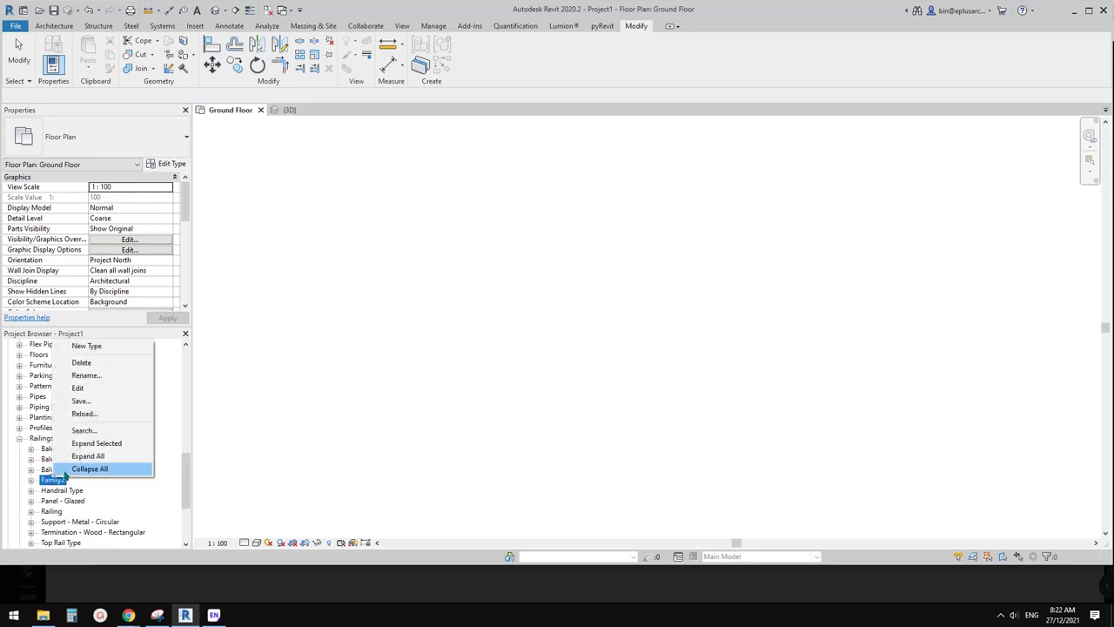
{"action": "left_click", "coordinate": [101, 388]}
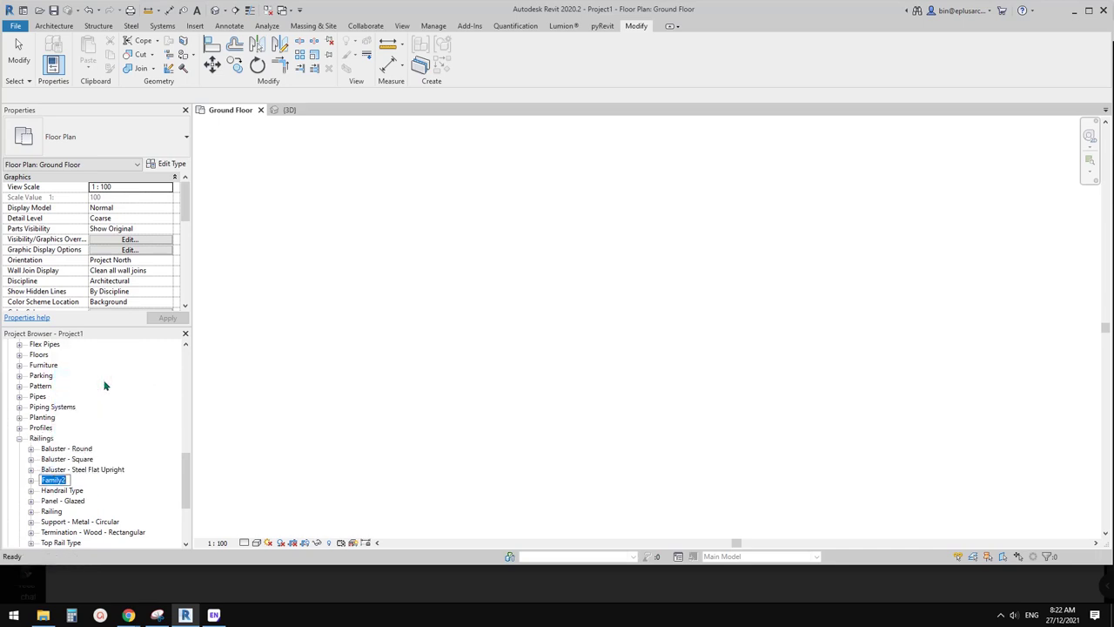
{"action": "key", "text": "BackSpace"}
{"action": "key", "text": "Return"}
Rename the Family2 type inside the Rail 01 family to Rail 01
{"action": "left_click", "coordinate": [32, 501]}
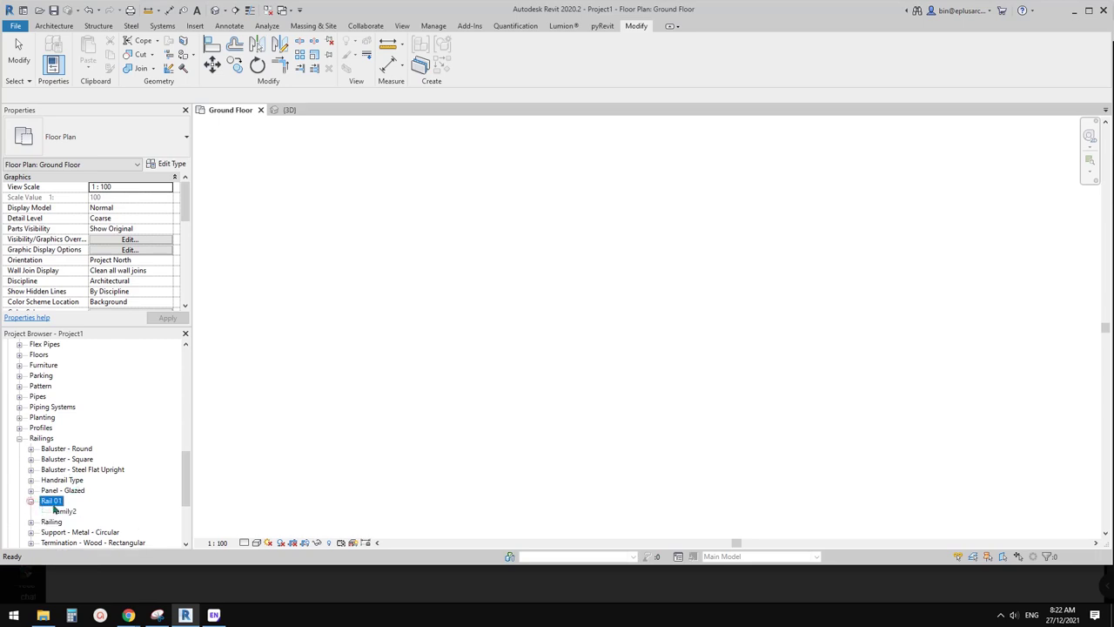
{"action": "right_click", "coordinate": [63, 511]}
{"action": "left_click", "coordinate": [118, 410]}
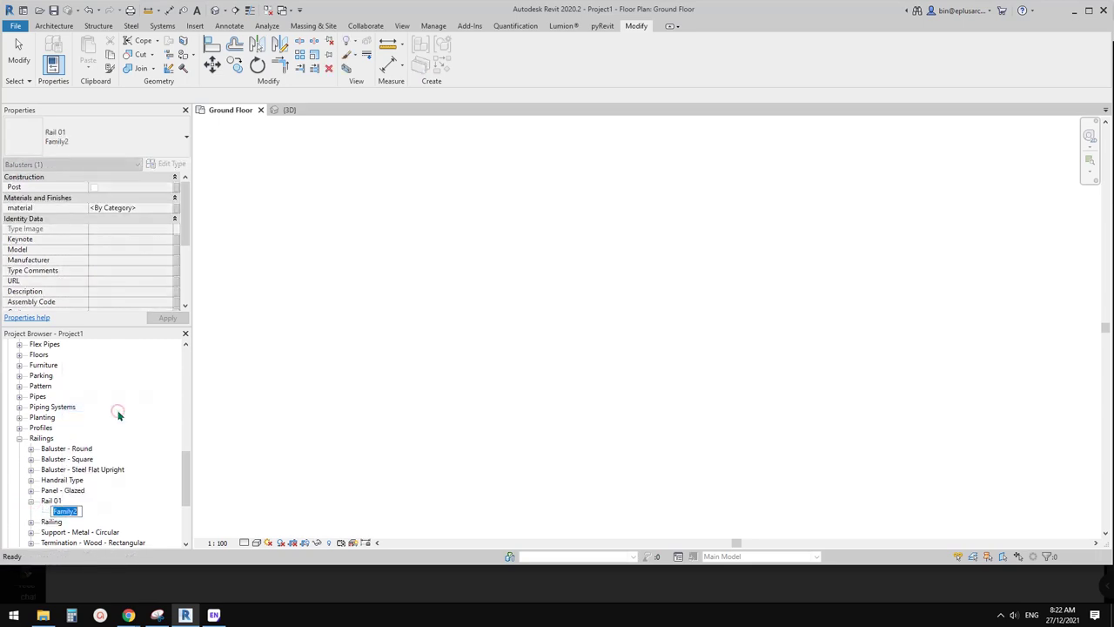
{"action": "type", "text": "Rail 01"}
{"action": "key", "text": "Return"}
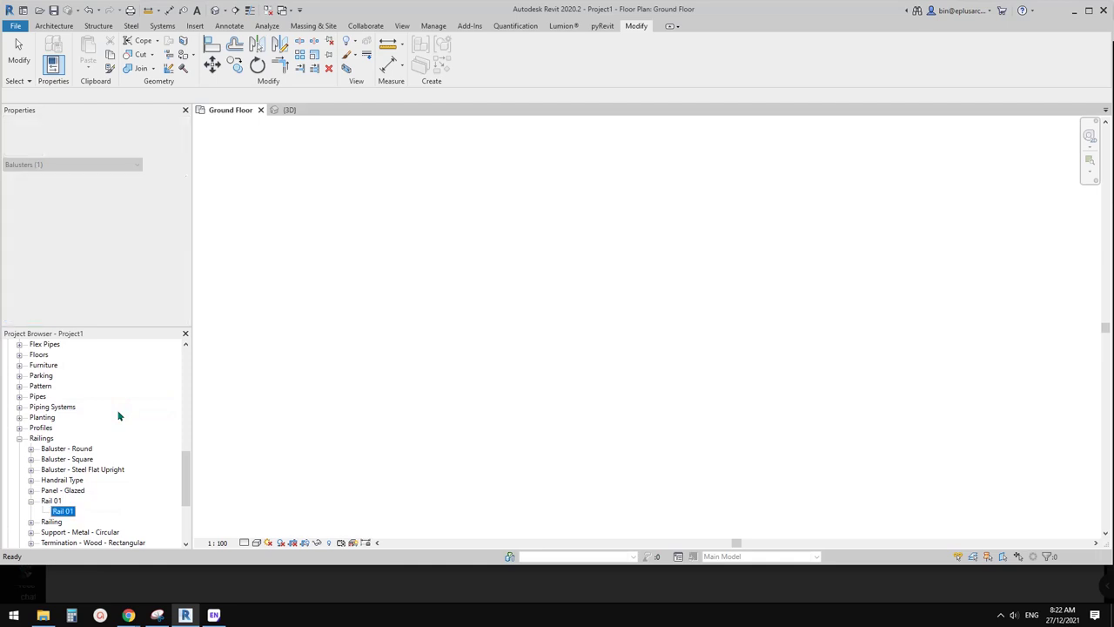
{"action": "left_click", "coordinate": [249, 425]}
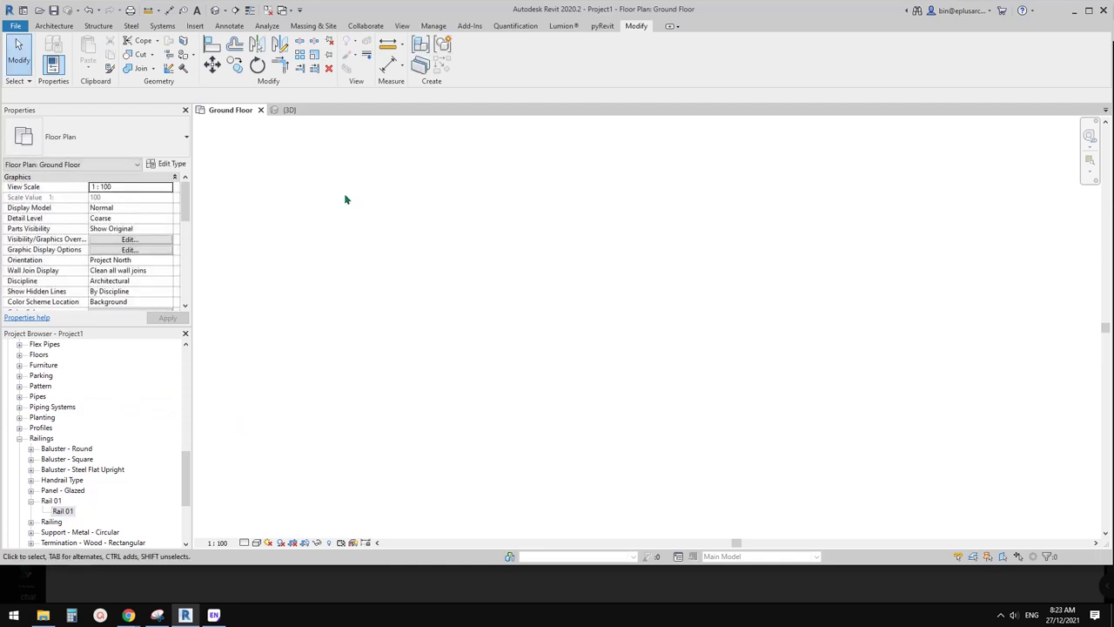
In the 3D view, edit the railing type's baluster placement and set the regular baluster's family to Rail 01 : Rail 01
{"action": "left_click", "coordinate": [215, 10]}
{"action": "scroll", "coordinate": [633, 324], "scroll_direction": "down", "scroll_amount": 3}
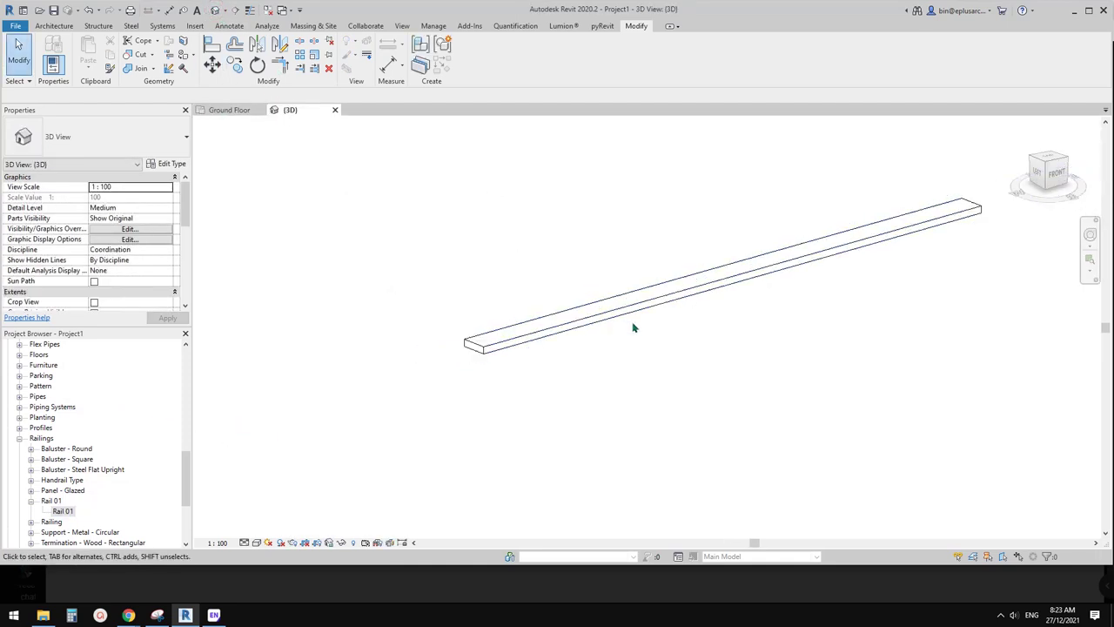
{"action": "middle_click_drag", "start_coordinate": [635, 326], "coordinate": [682, 358], "text": "shift"}
{"action": "left_click", "coordinate": [749, 278]}
{"action": "middle_click_drag", "start_coordinate": [685, 305], "coordinate": [555, 366]}
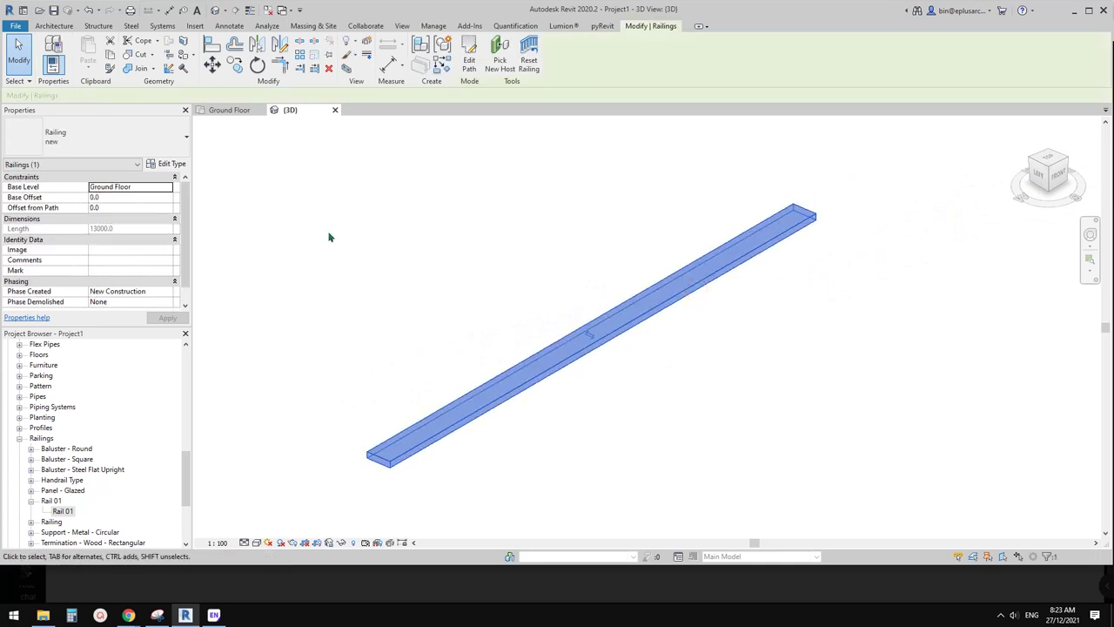
{"action": "left_click", "coordinate": [166, 163]}
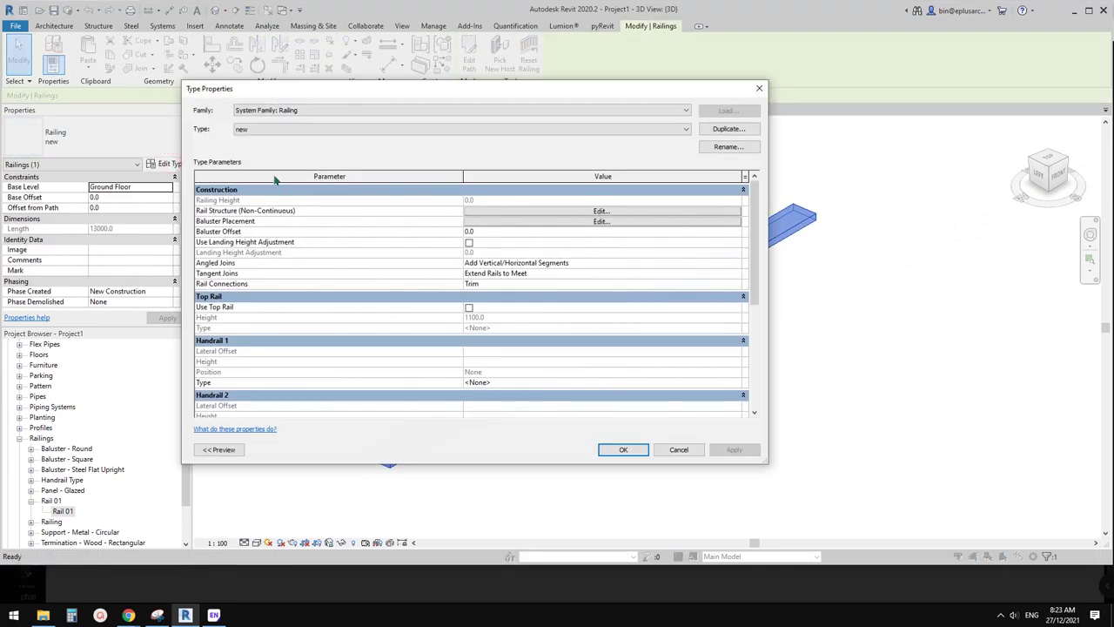
{"action": "left_click", "coordinate": [484, 222]}
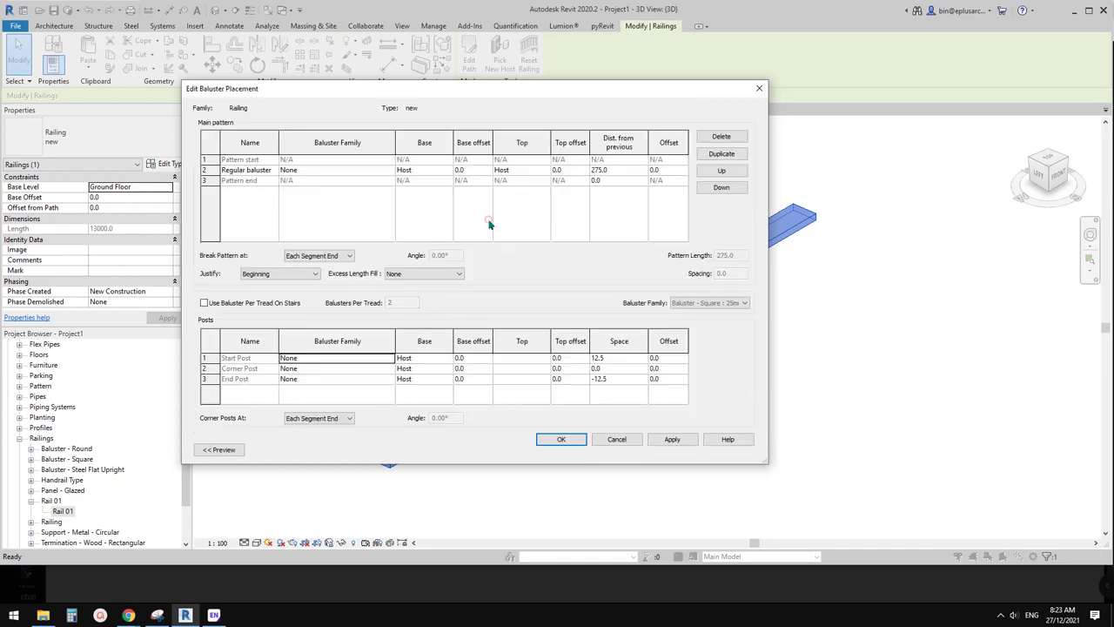
{"action": "left_click", "coordinate": [338, 170]}
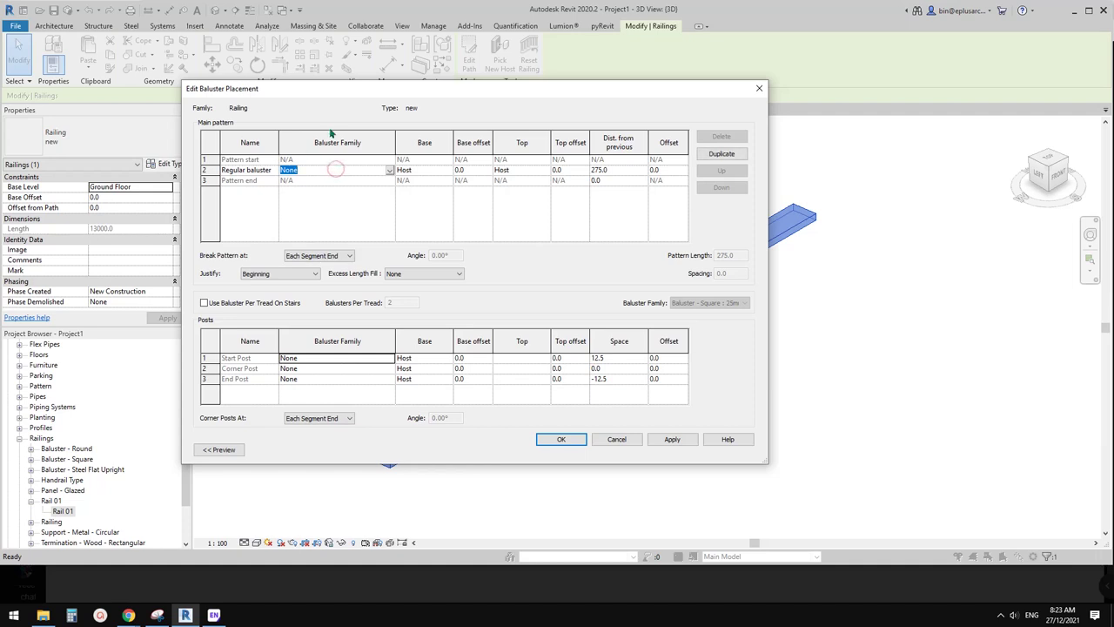
{"action": "left_click", "coordinate": [389, 171]}
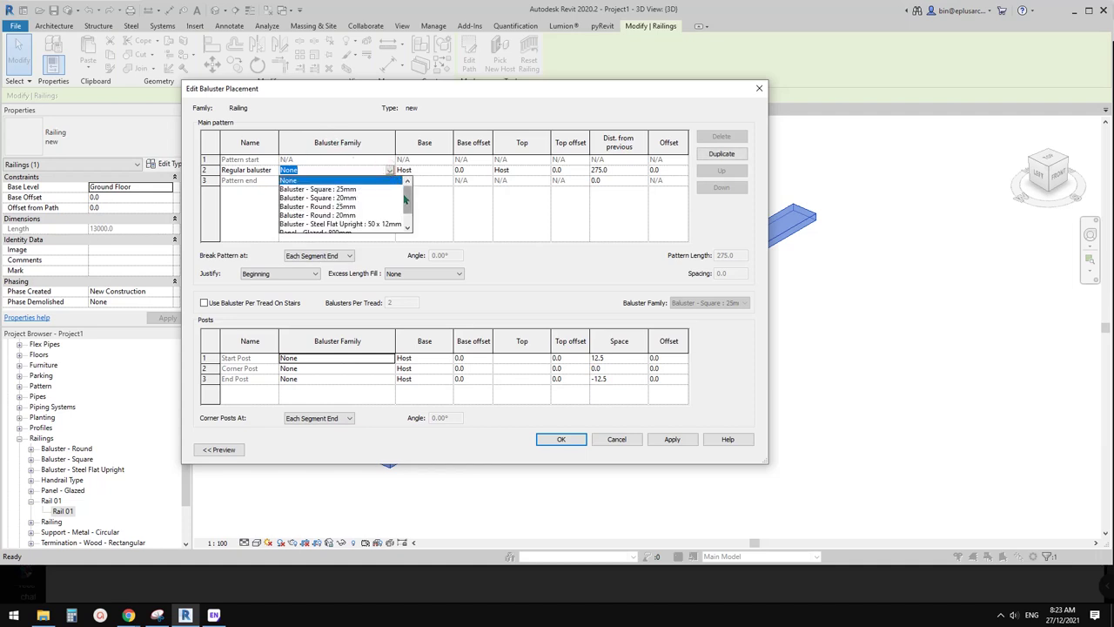
{"action": "scroll", "coordinate": [400, 206], "scroll_direction": "down", "scroll_amount": 1}
{"action": "left_click", "coordinate": [300, 224]}
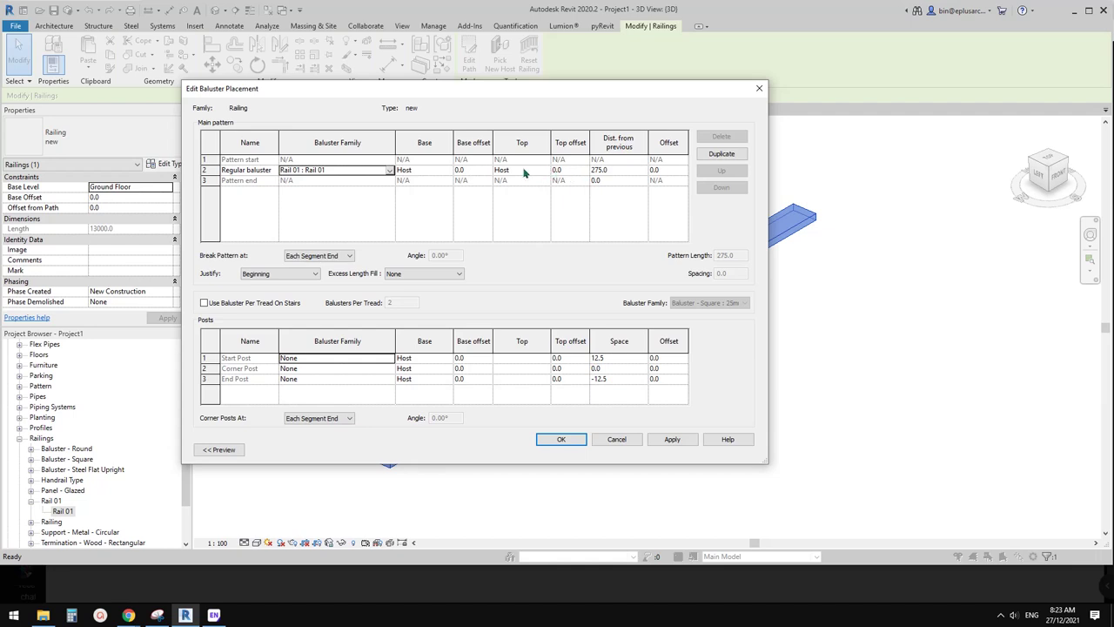
Set the regular baluster's top offset to 1000 and its distance from previous to 2000, and accept the railing type changes
{"action": "left_click", "coordinate": [564, 170]}
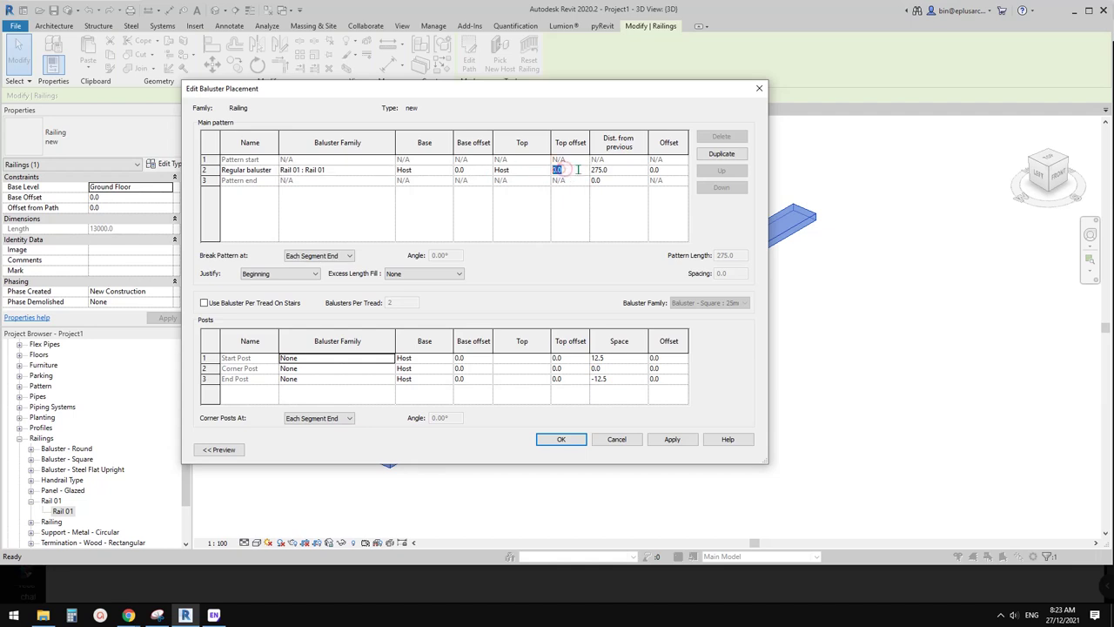
{"action": "type", "text": "1000"}
{"action": "left_click", "coordinate": [622, 170]}
{"action": "left_click", "coordinate": [655, 171]}
{"action": "left_click", "coordinate": [612, 169]}
{"action": "type", "text": "2"}
{"action": "left_click", "coordinate": [570, 440]}
{"action": "left_click", "coordinate": [618, 449]}
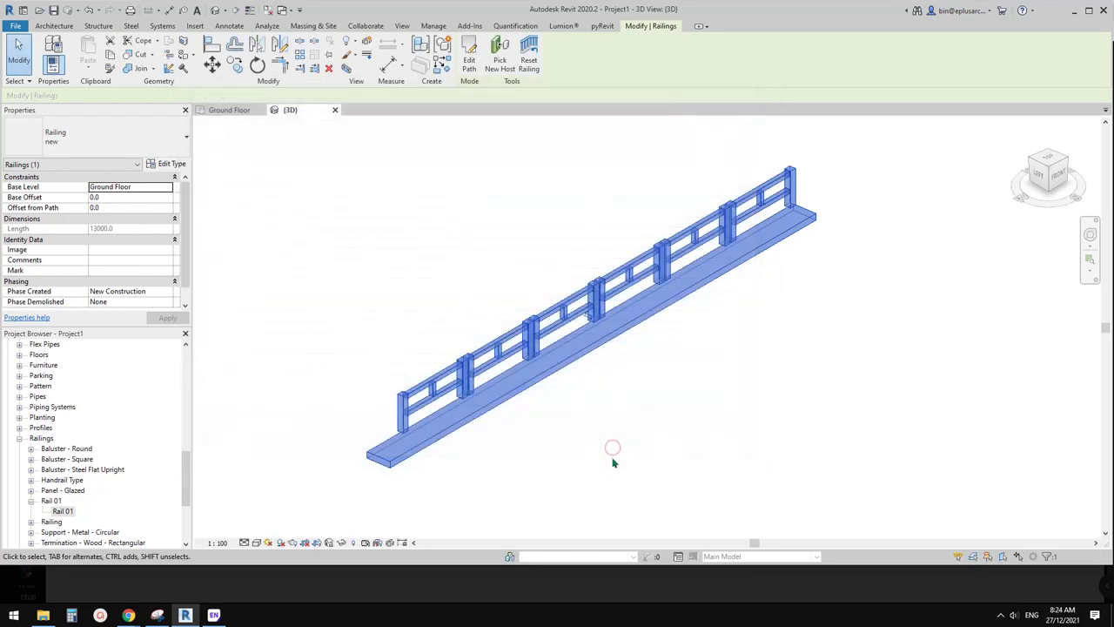
Examine the railing's posts, rails and concrete base from several angles in 3D
{"action": "middle_click_drag", "start_coordinate": [617, 448], "coordinate": [529, 375], "text": "shift"}
{"action": "left_click", "coordinate": [593, 416]}
{"action": "left_click", "coordinate": [519, 374]}
{"action": "left_click", "coordinate": [553, 392]}
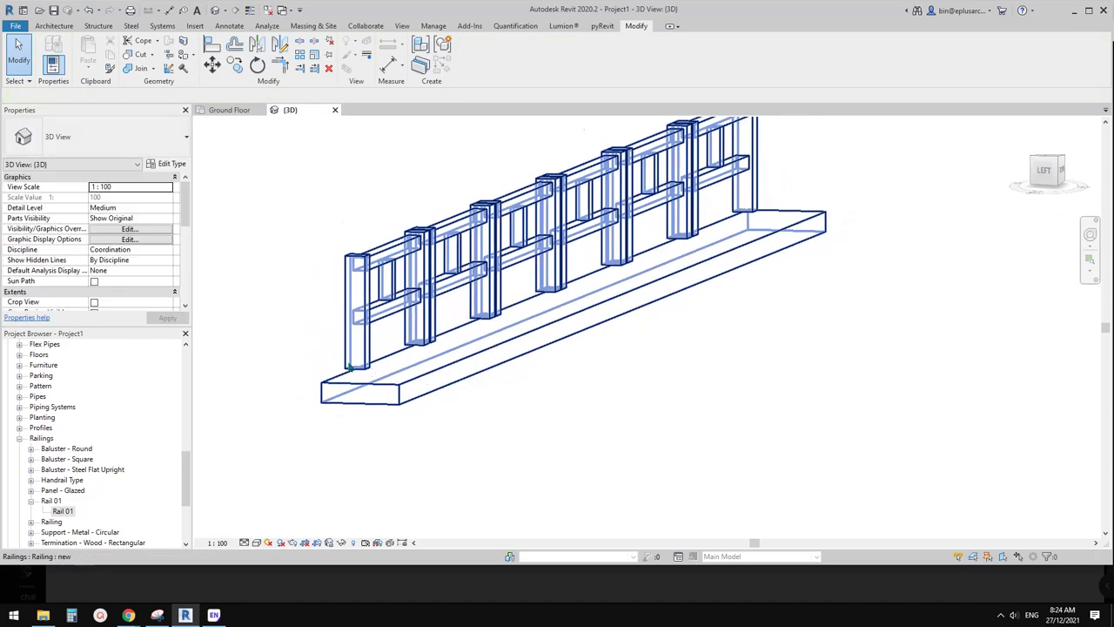
{"action": "scroll", "coordinate": [356, 477], "scroll_direction": "up", "scroll_amount": 4}
{"action": "middle_click_drag", "start_coordinate": [362, 475], "coordinate": [388, 355]}
{"action": "left_click", "coordinate": [358, 259]}
{"action": "scroll", "coordinate": [358, 259], "scroll_direction": "down", "scroll_amount": 1}
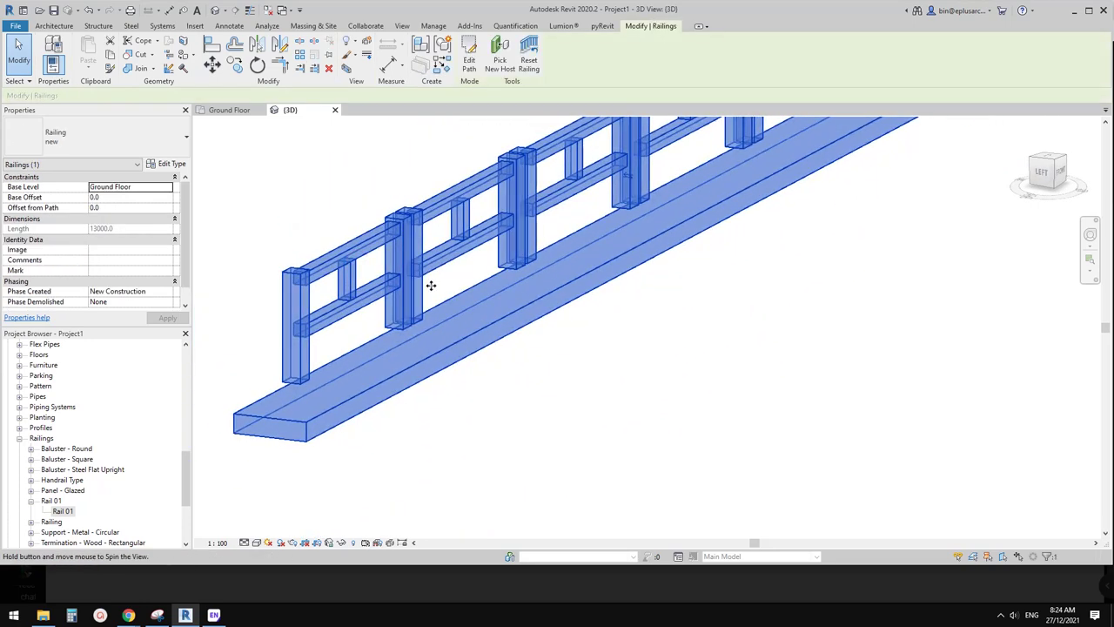
{"action": "middle_click_drag", "start_coordinate": [432, 286], "coordinate": [467, 346], "text": "shift"}
{"action": "key", "text": "Escape"}
{"action": "left_click", "coordinate": [405, 262]}
{"action": "scroll", "coordinate": [437, 264], "scroll_direction": "down", "scroll_amount": 3}
{"action": "key", "text": "Escape"}
{"action": "scroll", "coordinate": [443, 317], "scroll_direction": "down", "scroll_amount": 3}
Create a rectangular Generic 150mm floor about 21300 by 10100 mm around the railing on the Ground Floor level
{"action": "left_click", "coordinate": [46, 23]}
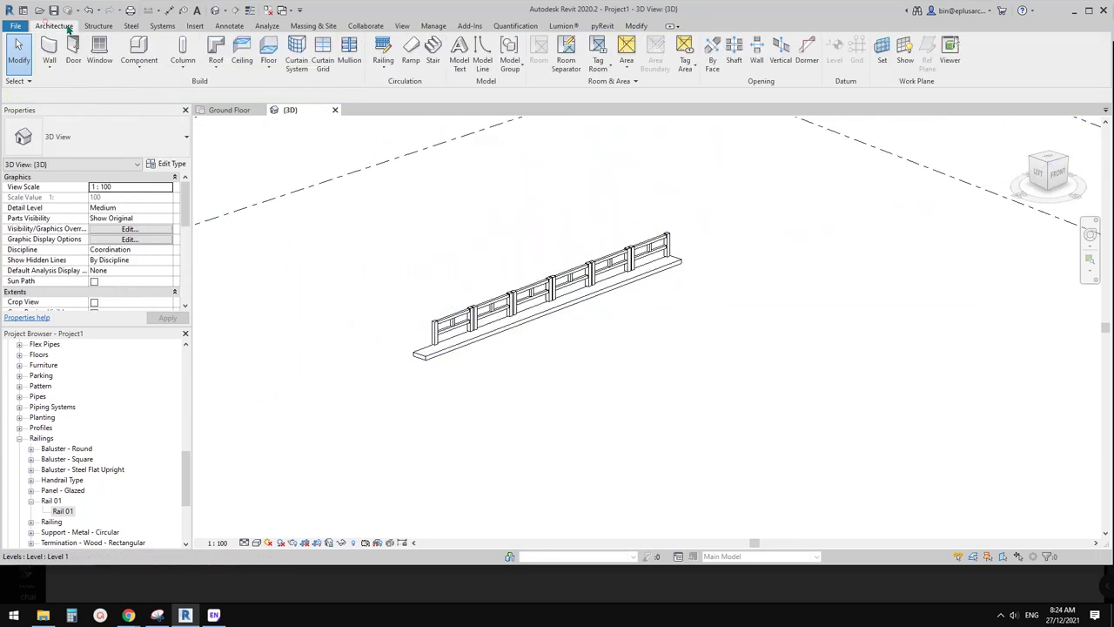
{"action": "left_click", "coordinate": [270, 54]}
{"action": "left_click", "coordinate": [566, 41]}
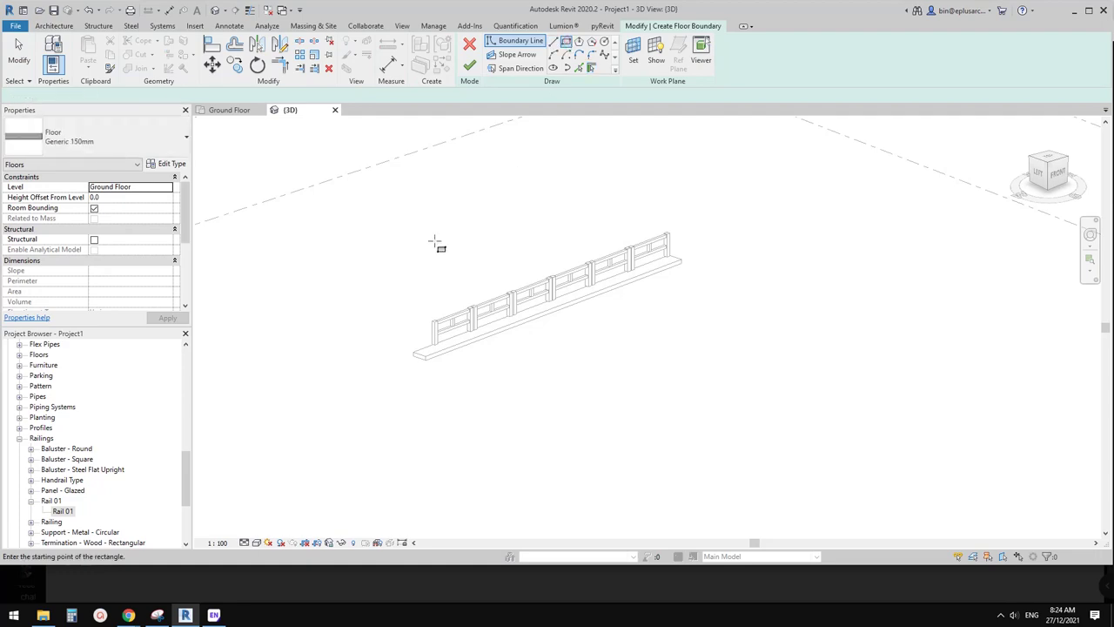
{"action": "left_click", "coordinate": [657, 212]}
{"action": "left_click", "coordinate": [410, 432]}
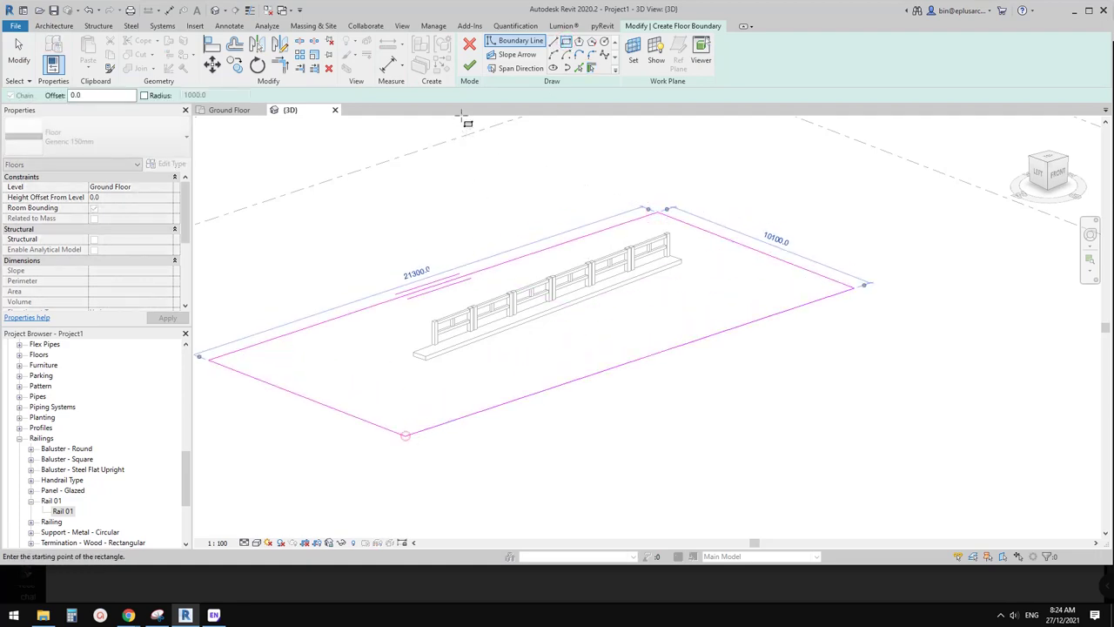
{"action": "left_click", "coordinate": [469, 65]}
Inspect the railing standing on the floor and compare it with the reference photo in the Chrome browser
{"action": "scroll", "coordinate": [609, 324], "scroll_direction": "up", "scroll_amount": 4}
{"action": "middle_click_drag", "start_coordinate": [608, 322], "coordinate": [740, 253], "text": "shift"}
{"action": "scroll", "coordinate": [537, 338], "scroll_direction": "up", "scroll_amount": 3}
{"action": "left_click", "coordinate": [430, 264]}
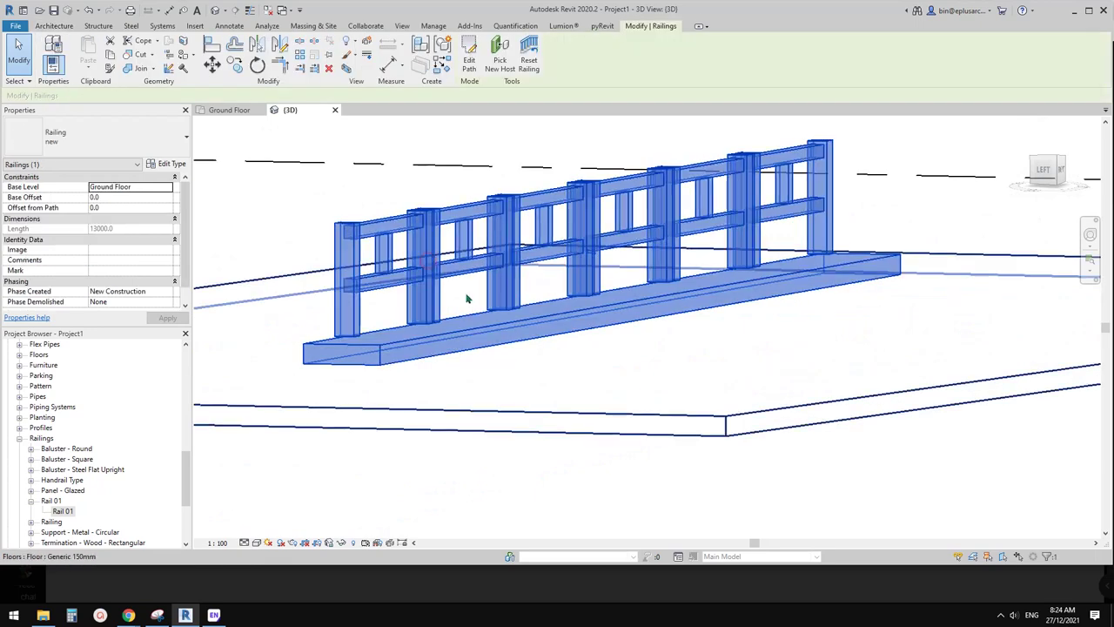
{"action": "middle_click_drag", "start_coordinate": [493, 322], "coordinate": [475, 288], "text": "shift"}
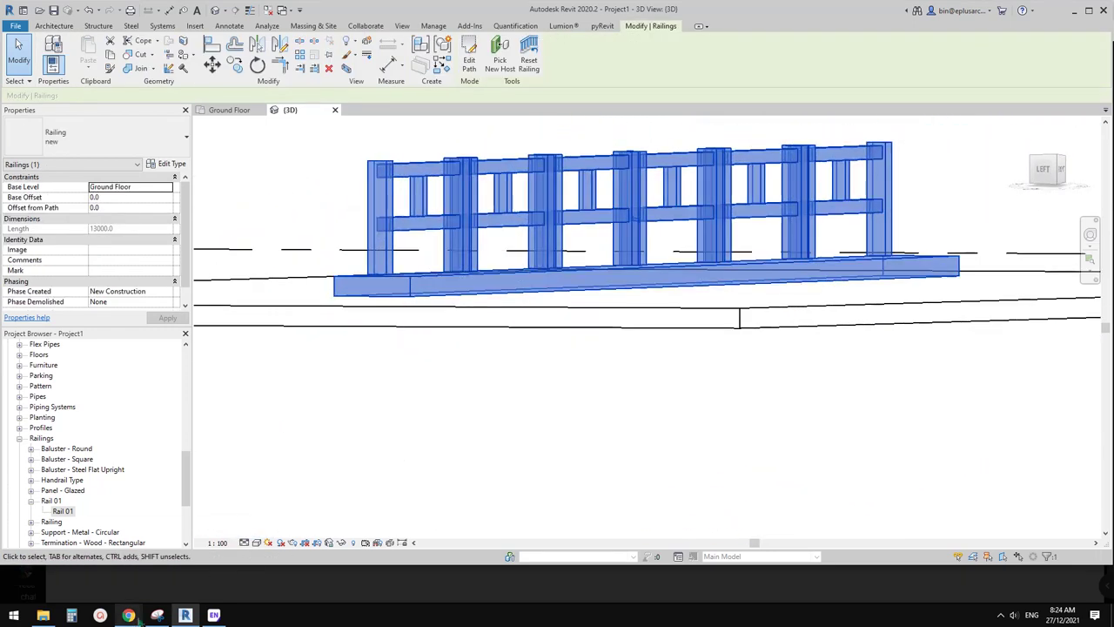
{"action": "left_click", "coordinate": [128, 614]}
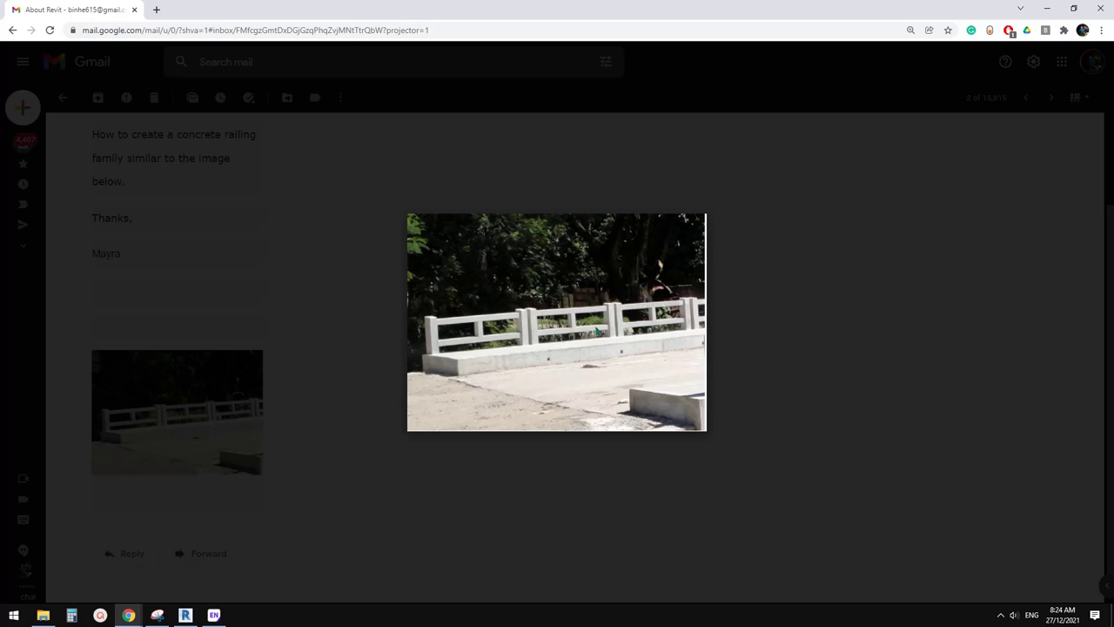
{"action": "left_click", "coordinate": [184, 614]}
{"action": "middle_click_drag", "start_coordinate": [323, 453], "coordinate": [618, 303], "text": "shift"}
{"action": "key", "text": "Escape"}
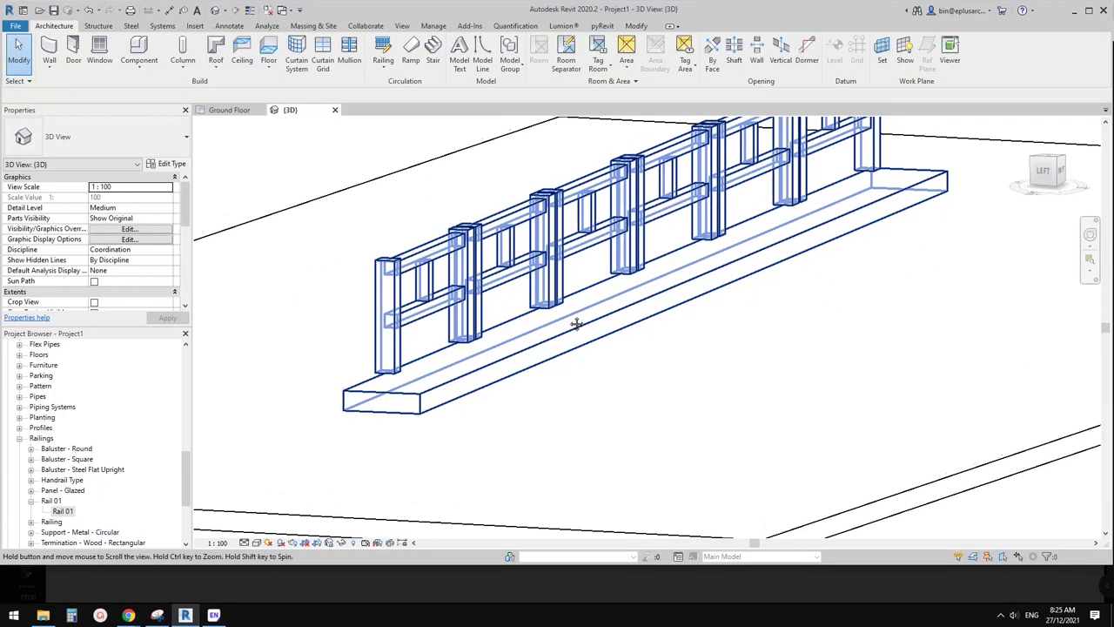
In the railing type's baluster placement, set the regular baluster's offset to -75 and its top offset to 750
{"action": "left_click", "coordinate": [562, 262]}
{"action": "mouse_move", "coordinate": [562, 262]}
{"action": "middle_mouse_down", "text": "shift"}
{"action": "mouse_move", "coordinate": [566, 287]}
{"action": "mouse_move", "coordinate": [563, 254]}
{"action": "middle_mouse_up", "text": "shift"}
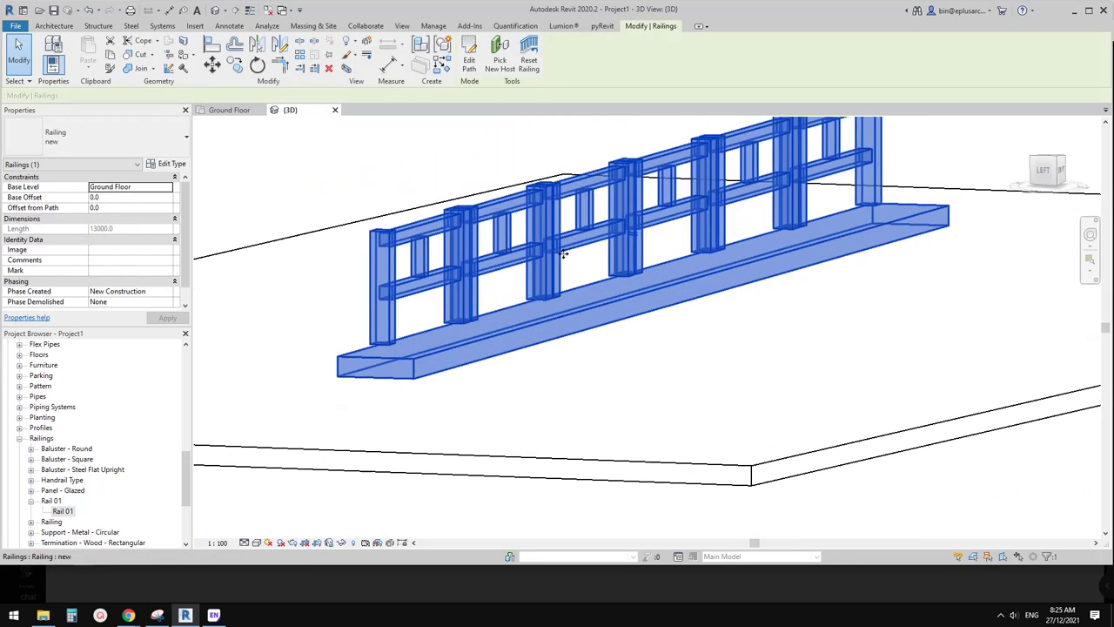
{"action": "middle_click_drag", "start_coordinate": [397, 349], "coordinate": [189, 219], "text": "shift"}
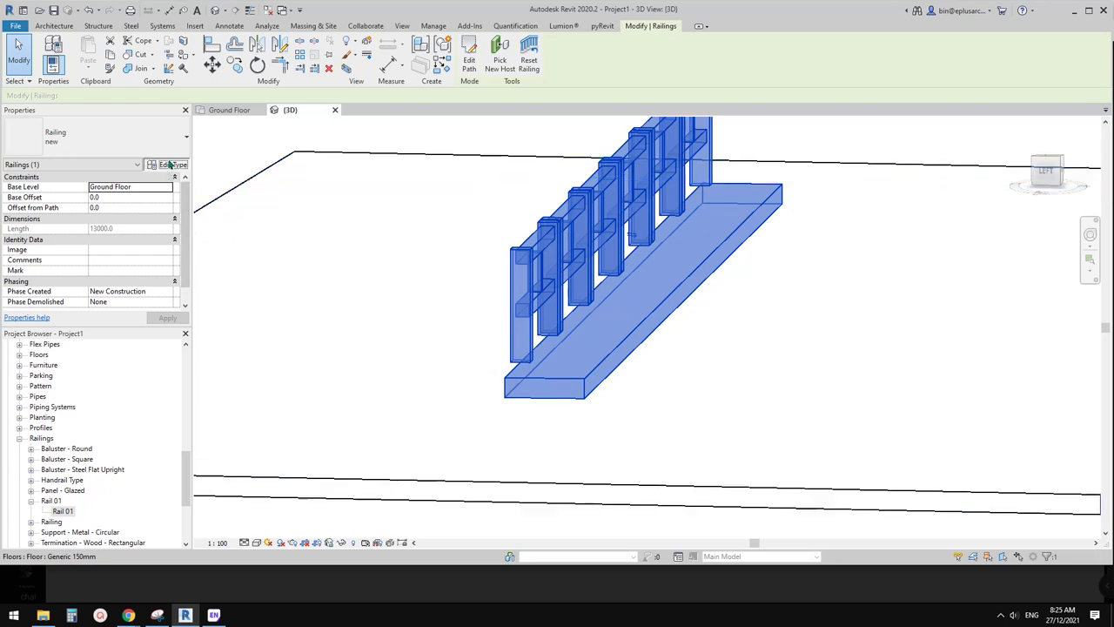
{"action": "left_click", "coordinate": [166, 164]}
{"action": "left_click", "coordinate": [531, 222]}
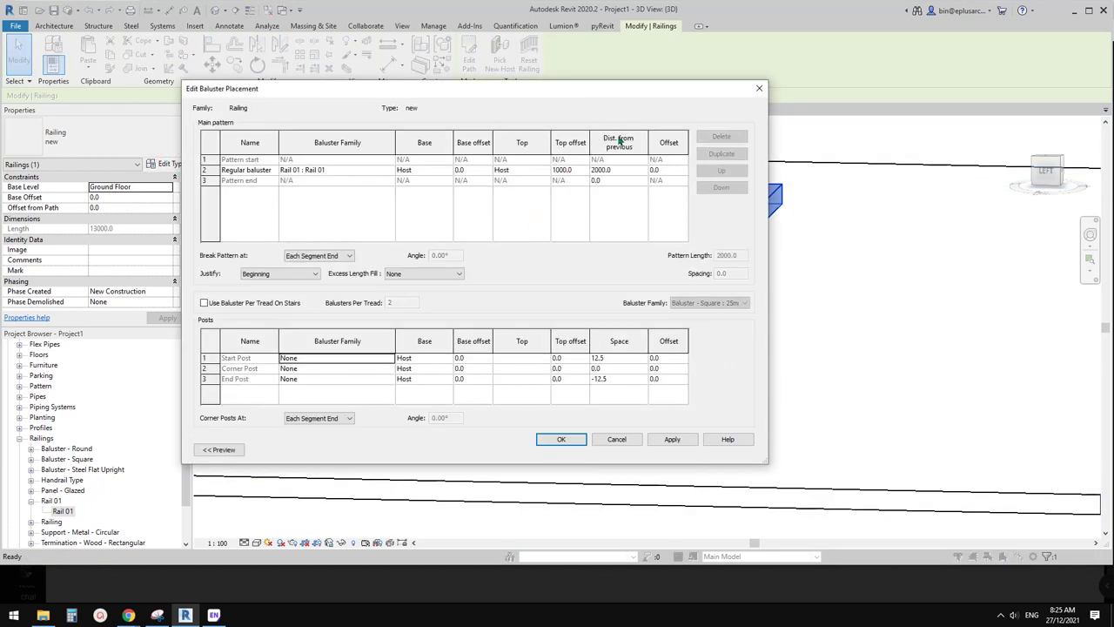
{"action": "left_click", "coordinate": [677, 171]}
{"action": "left_click", "coordinate": [579, 170]}
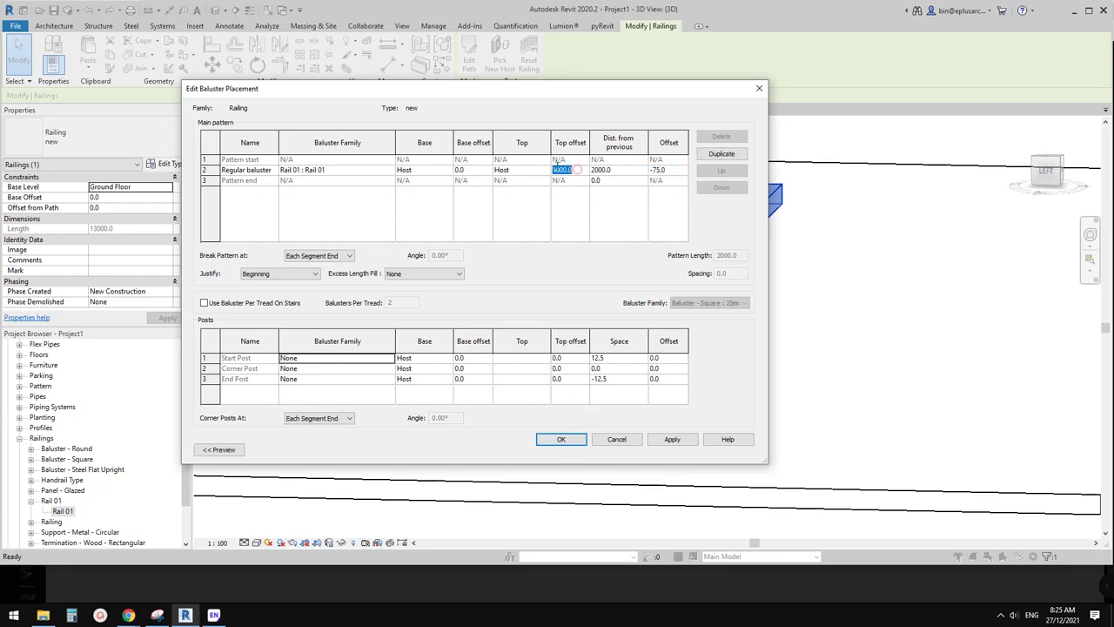
{"action": "left_click_drag", "start_coordinate": [592, 92], "coordinate": [613, 211]}
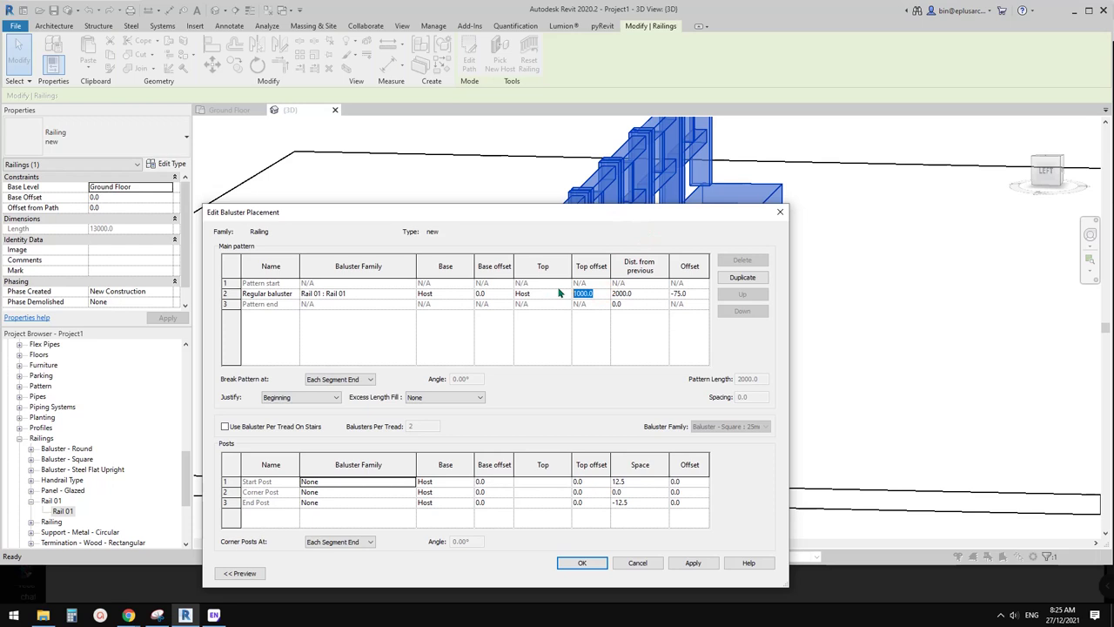
{"action": "type", "text": "750"}
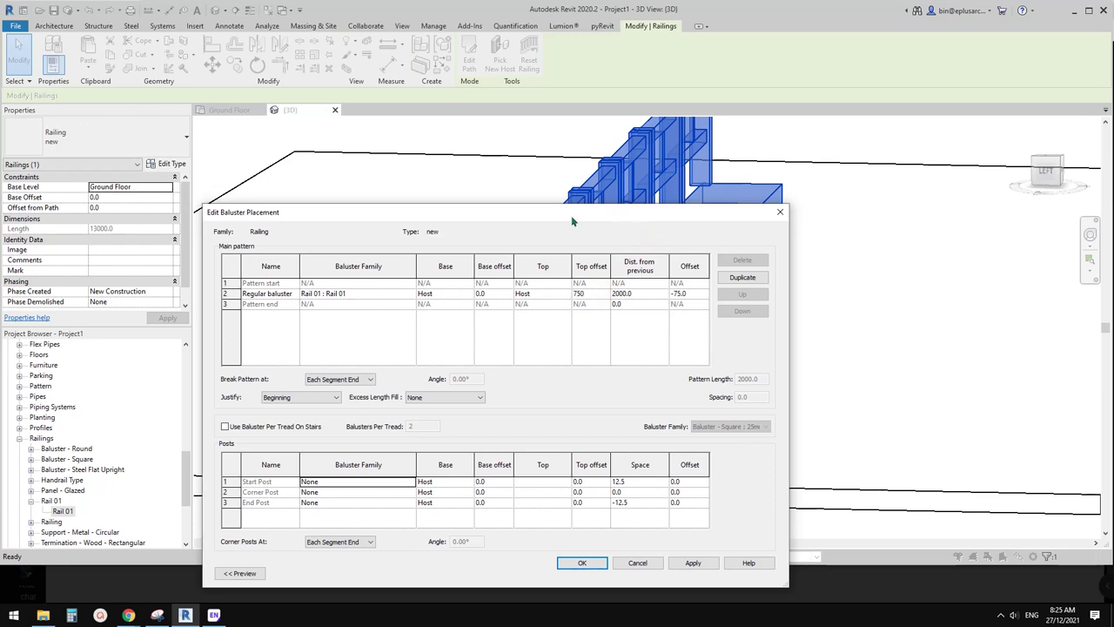
{"action": "left_click_drag", "start_coordinate": [572, 221], "coordinate": [529, 137]}
{"action": "left_click", "coordinate": [539, 478]}
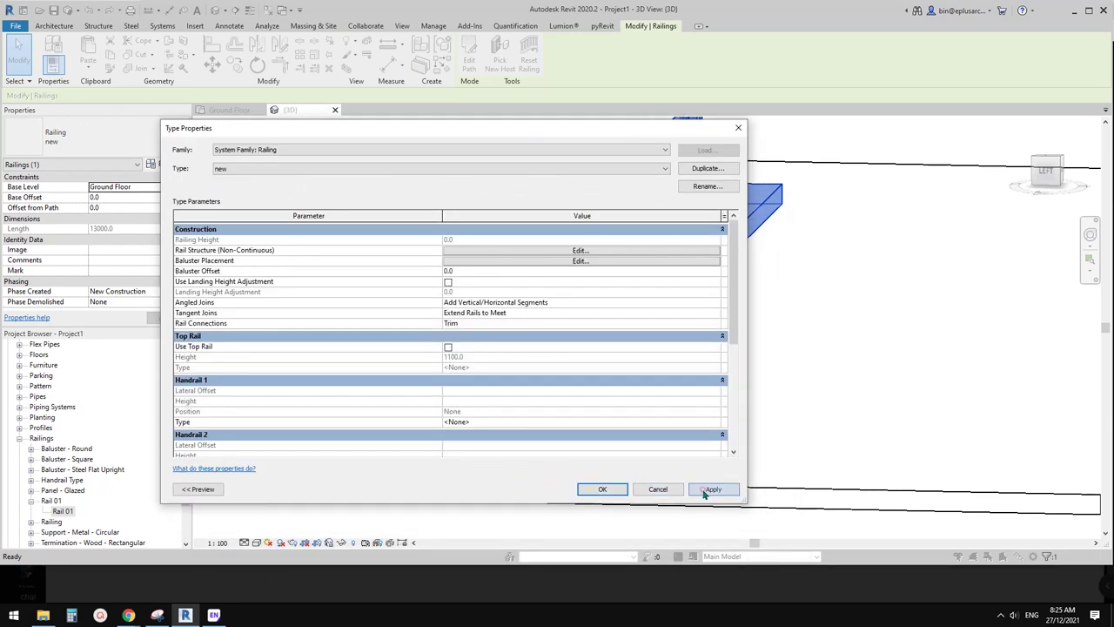
Apply the baluster placement changes to the railing type and check the posts' position on the concrete base from the railing's end
{"action": "left_click", "coordinate": [709, 489]}
{"action": "left_click", "coordinate": [602, 489]}
{"action": "middle_click_drag", "start_coordinate": [604, 418], "coordinate": [586, 313], "text": "shift"}
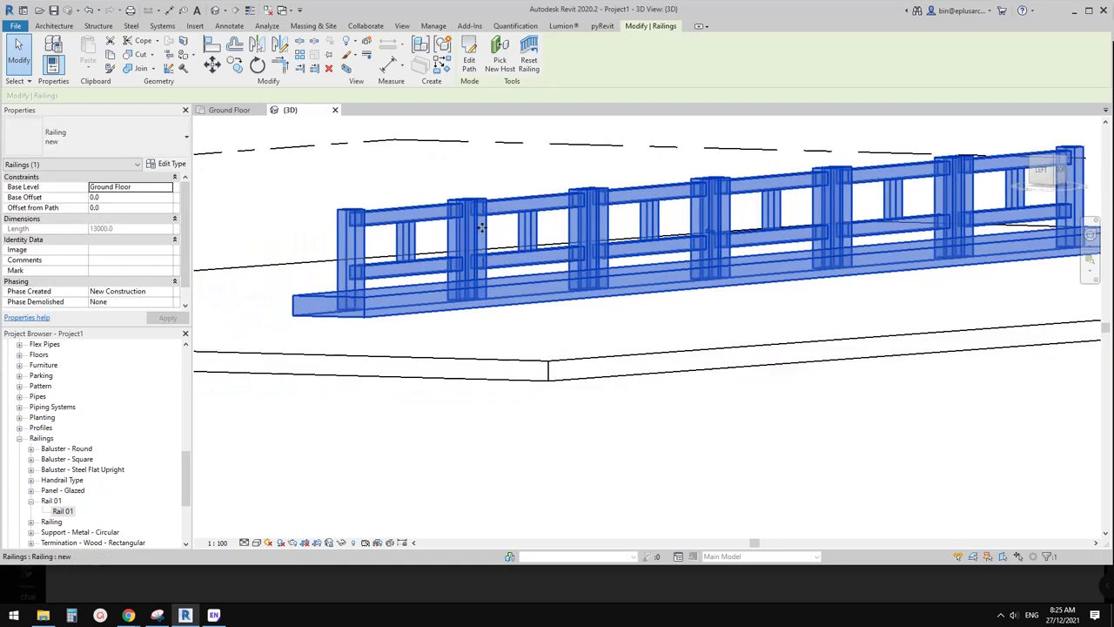
{"action": "middle_click_drag", "start_coordinate": [513, 228], "coordinate": [651, 283], "text": "shift"}
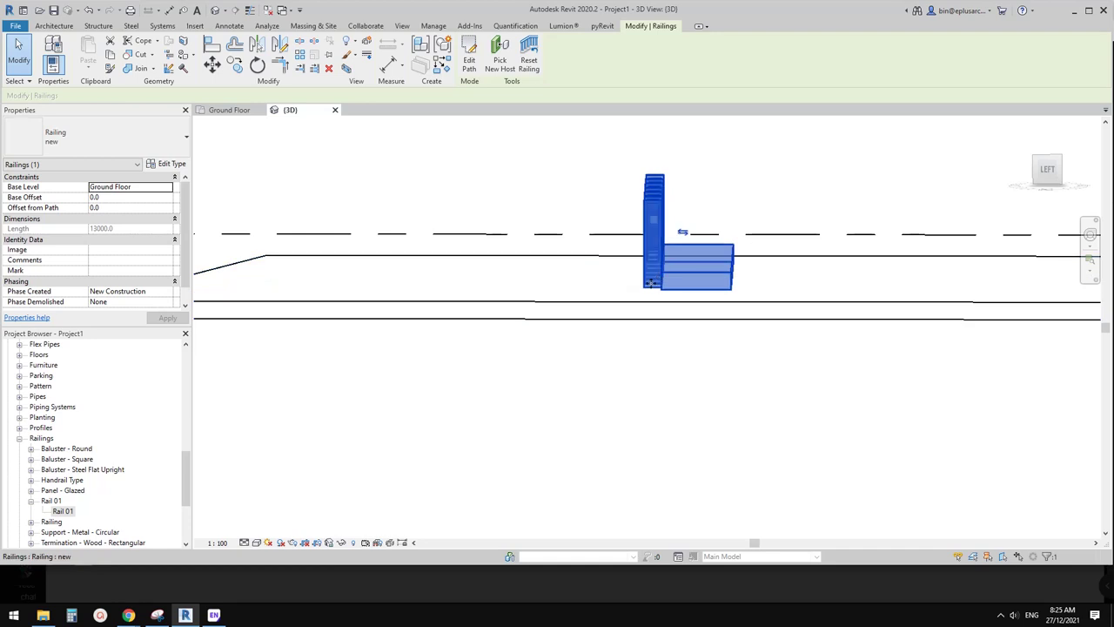
{"action": "scroll", "coordinate": [679, 244], "scroll_direction": "up", "scroll_amount": 3}
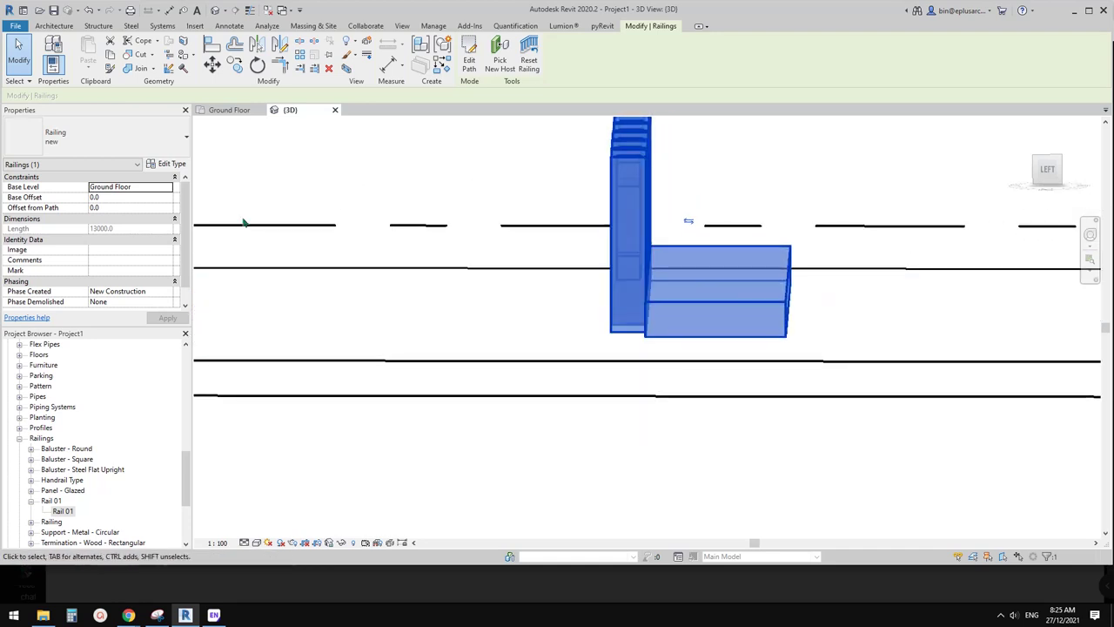
{"action": "middle_click_drag", "start_coordinate": [374, 213], "coordinate": [529, 227]}
Set the regular baluster's offset to 75 in the railing type's baluster placement and apply the change to the railing
{"action": "left_click", "coordinate": [170, 164]}
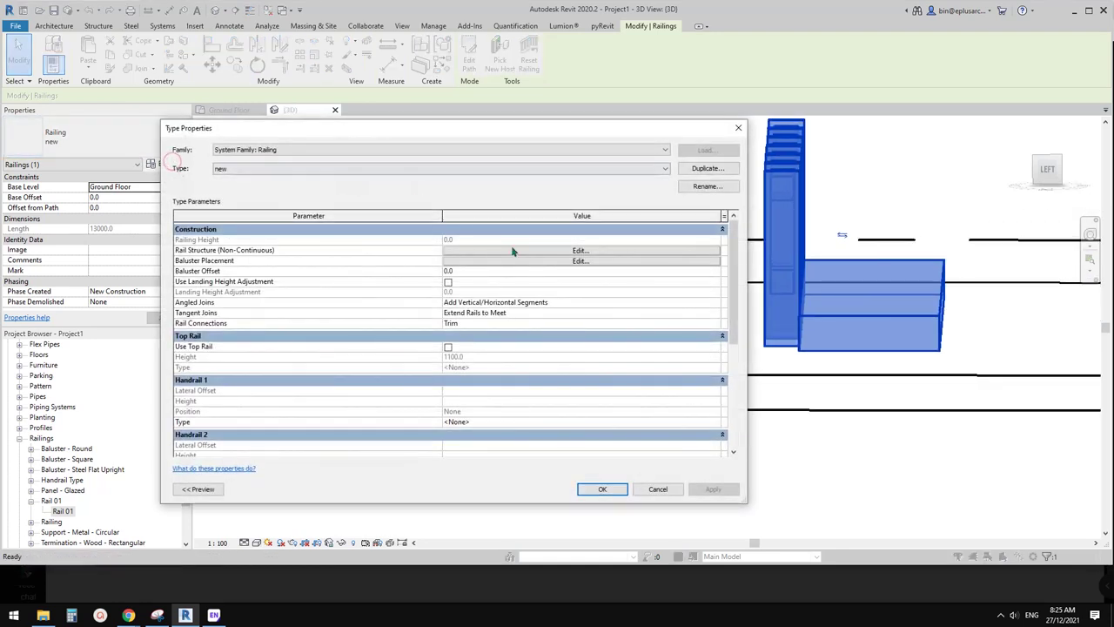
{"action": "left_click", "coordinate": [558, 258]}
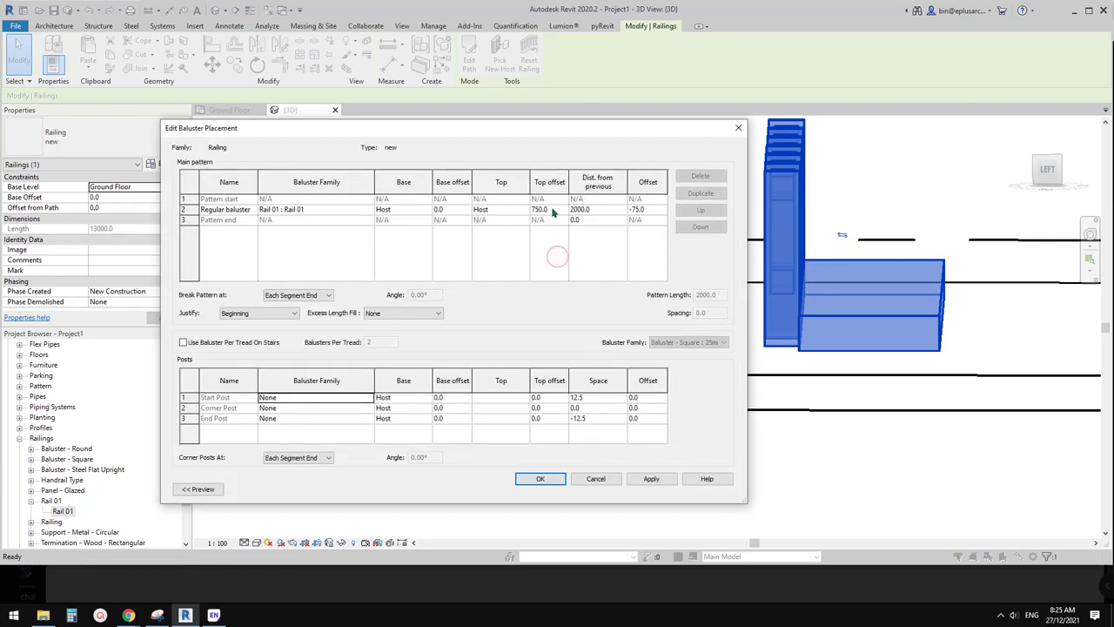
{"action": "left_click", "coordinate": [552, 209]}
{"action": "left_click", "coordinate": [649, 210]}
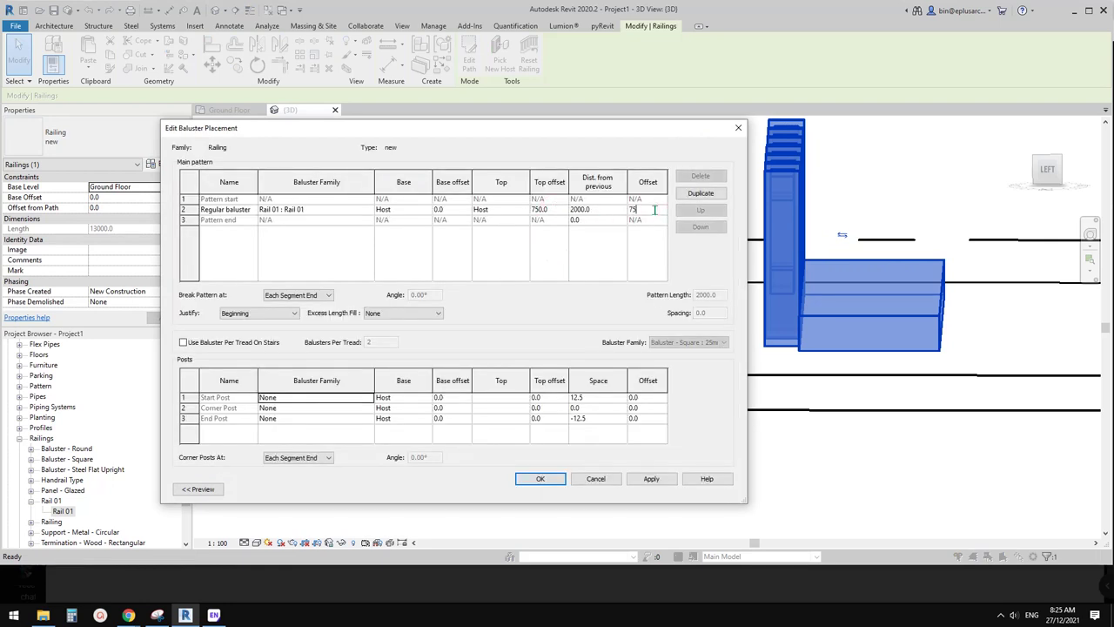
{"action": "left_click", "coordinate": [651, 479]}
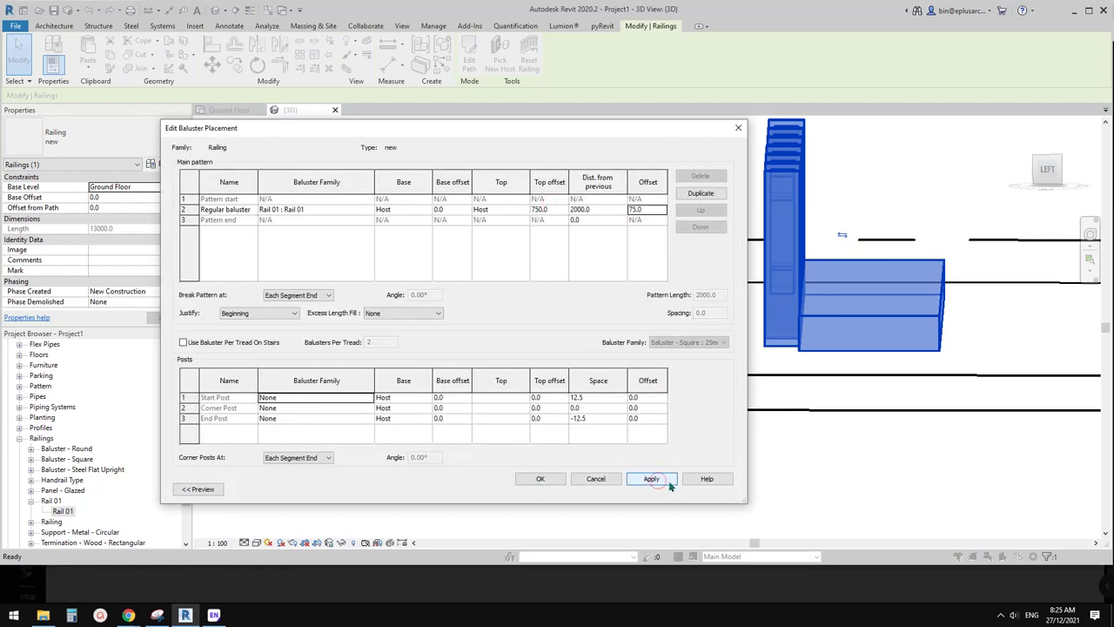
{"action": "left_click", "coordinate": [557, 478]}
{"action": "left_click", "coordinate": [713, 489]}
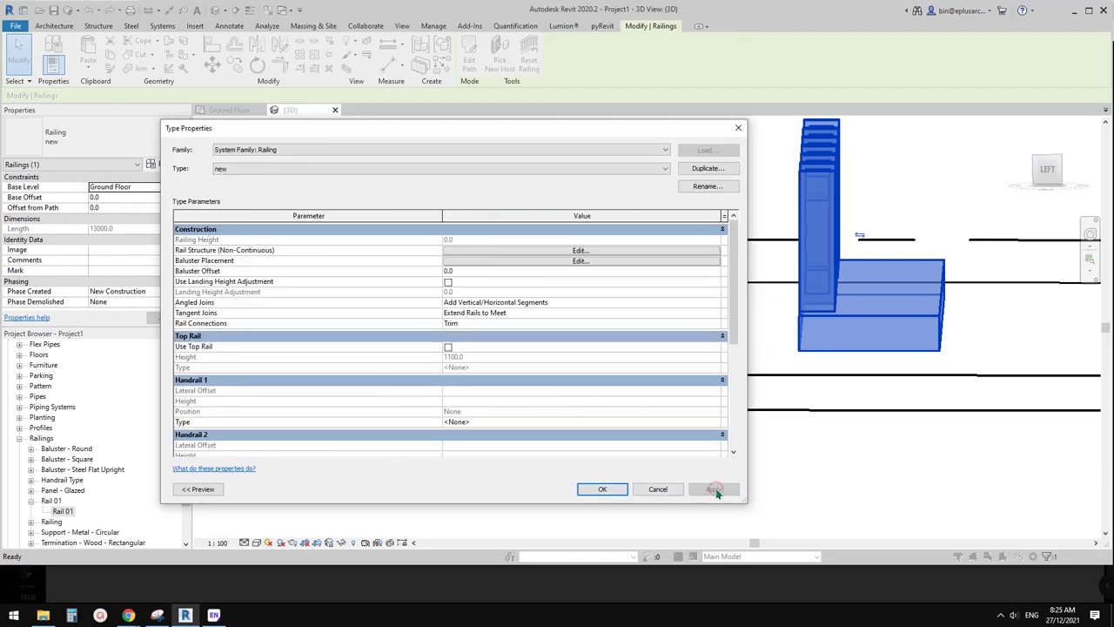
{"action": "left_click", "coordinate": [623, 492]}
Inspect the posts on the concrete base in 3D and compare the railing with the reference photo in Chrome, returning to Revit
{"action": "middle_click_drag", "start_coordinate": [621, 490], "coordinate": [618, 377], "text": "shift"}
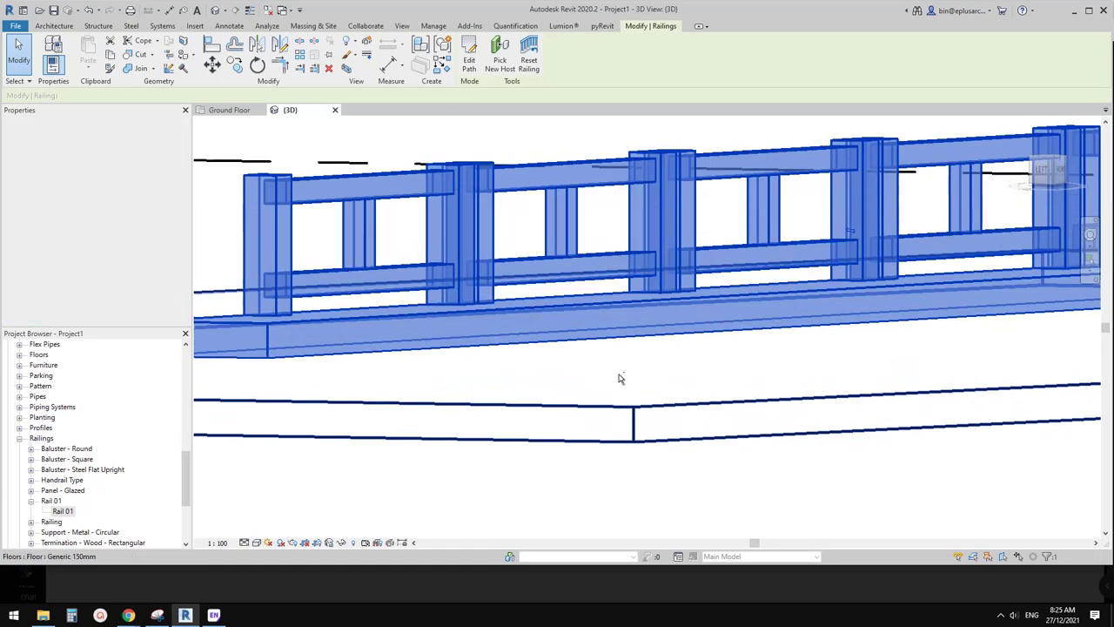
{"action": "middle_click_drag", "start_coordinate": [254, 311], "coordinate": [505, 388], "text": "shift"}
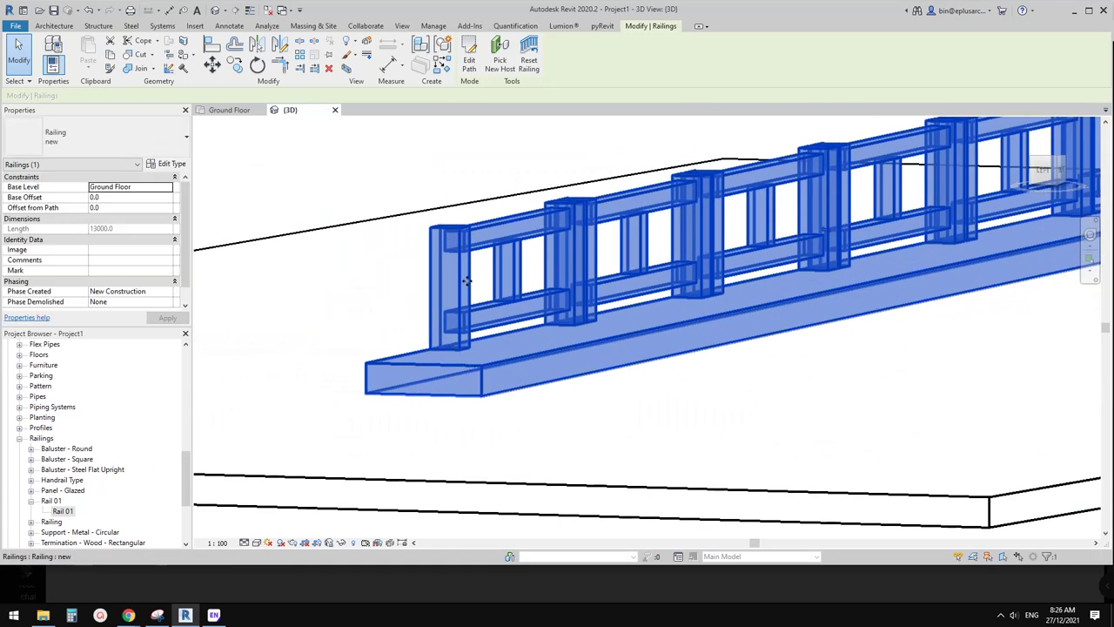
{"action": "middle_click_drag", "start_coordinate": [457, 281], "coordinate": [514, 366], "text": "shift"}
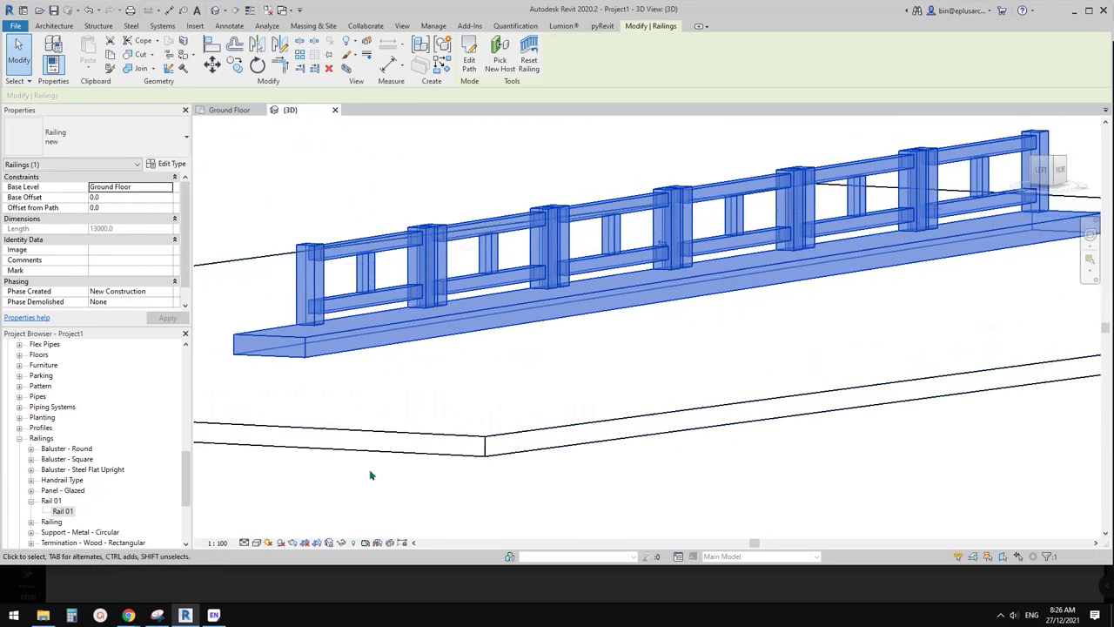
{"action": "left_click", "coordinate": [371, 476]}
{"action": "mouse_move", "coordinate": [128, 615]}
{"action": "left_click", "coordinate": [194, 582]}
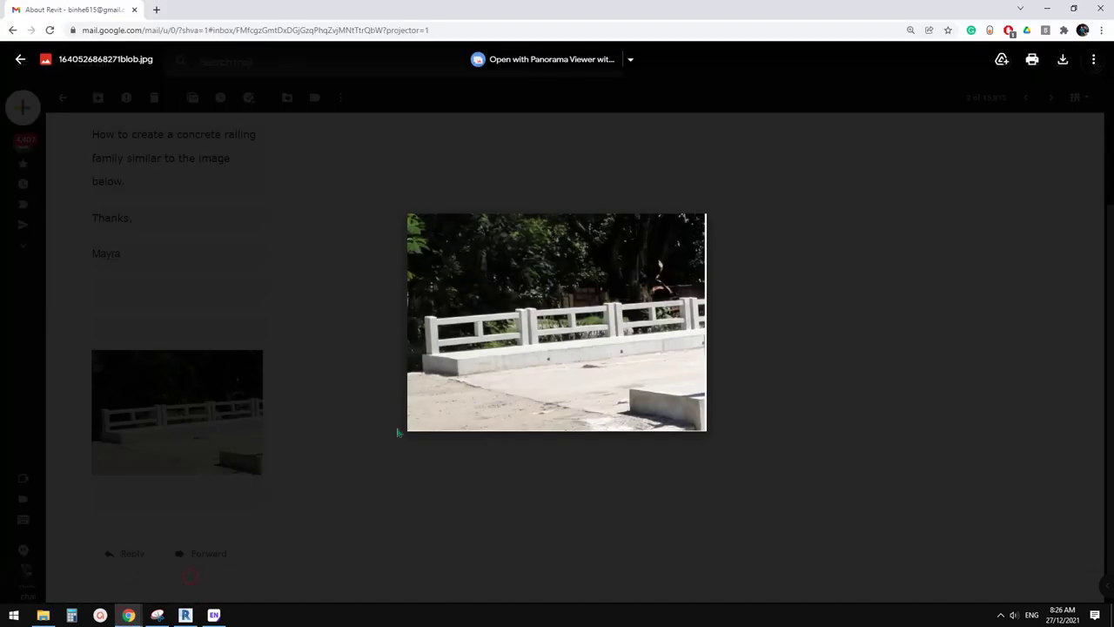
{"action": "left_click", "coordinate": [185, 615]}
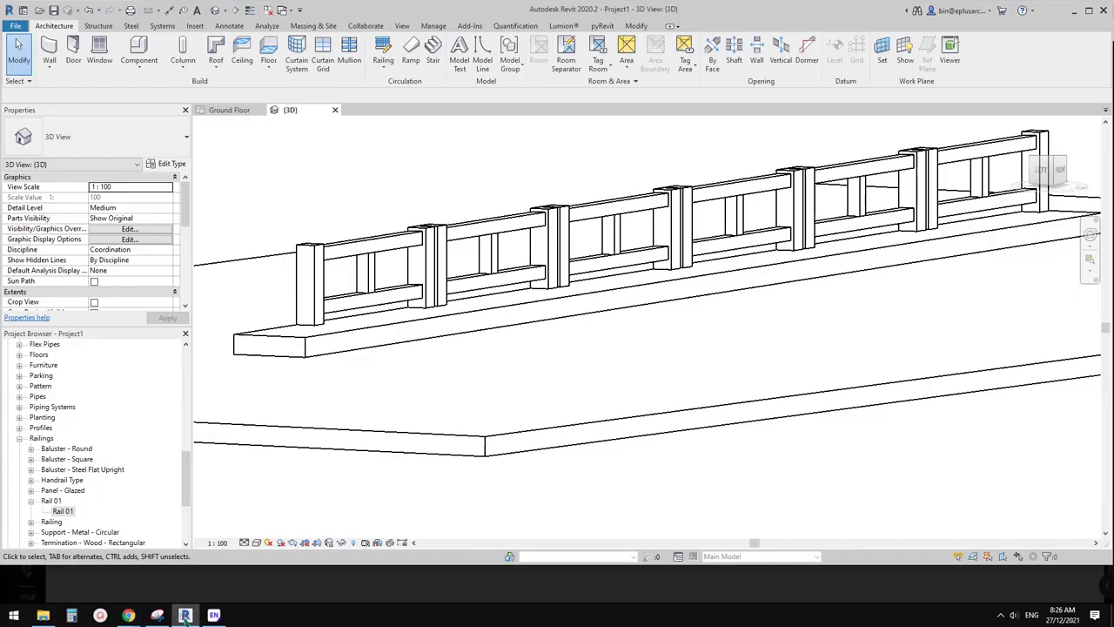
Examine both ends of the railing in 3D, checking where the end posts sit relative to the ends of the concrete base
{"action": "scroll", "coordinate": [429, 430], "scroll_direction": "up", "scroll_amount": 4}
{"action": "scroll", "coordinate": [507, 396], "scroll_direction": "down", "scroll_amount": 2}
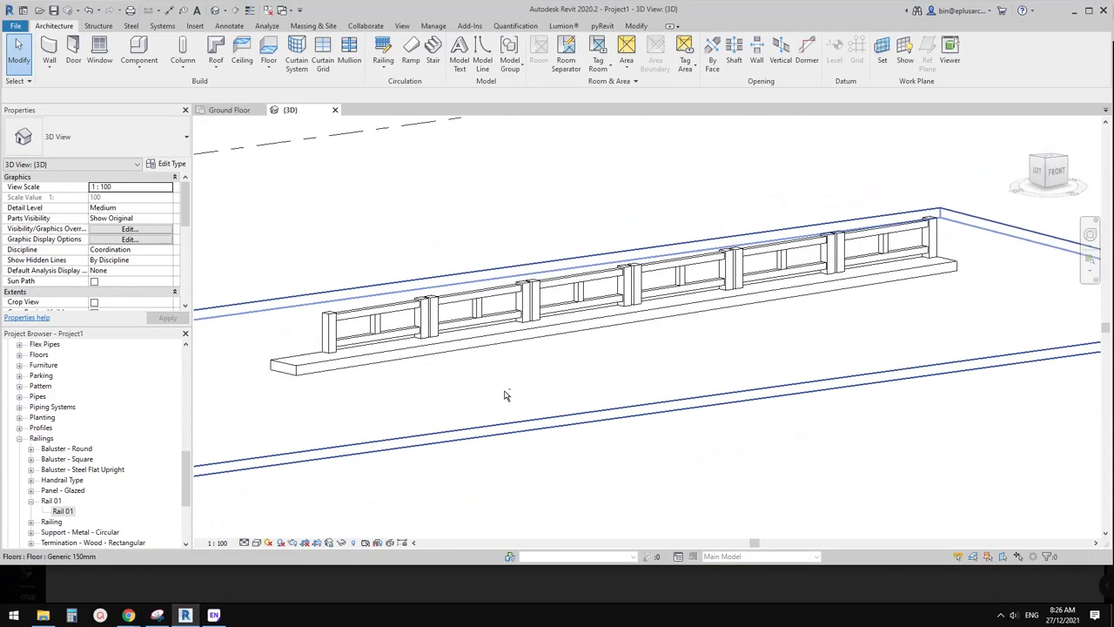
{"action": "middle_click_drag", "start_coordinate": [508, 396], "coordinate": [496, 429], "text": "shift"}
{"action": "middle_click_drag", "start_coordinate": [688, 321], "coordinate": [652, 347], "text": "shift"}
{"action": "middle_click_drag", "start_coordinate": [775, 357], "coordinate": [631, 348]}
{"action": "scroll", "coordinate": [726, 359], "scroll_direction": "up", "scroll_amount": 5}
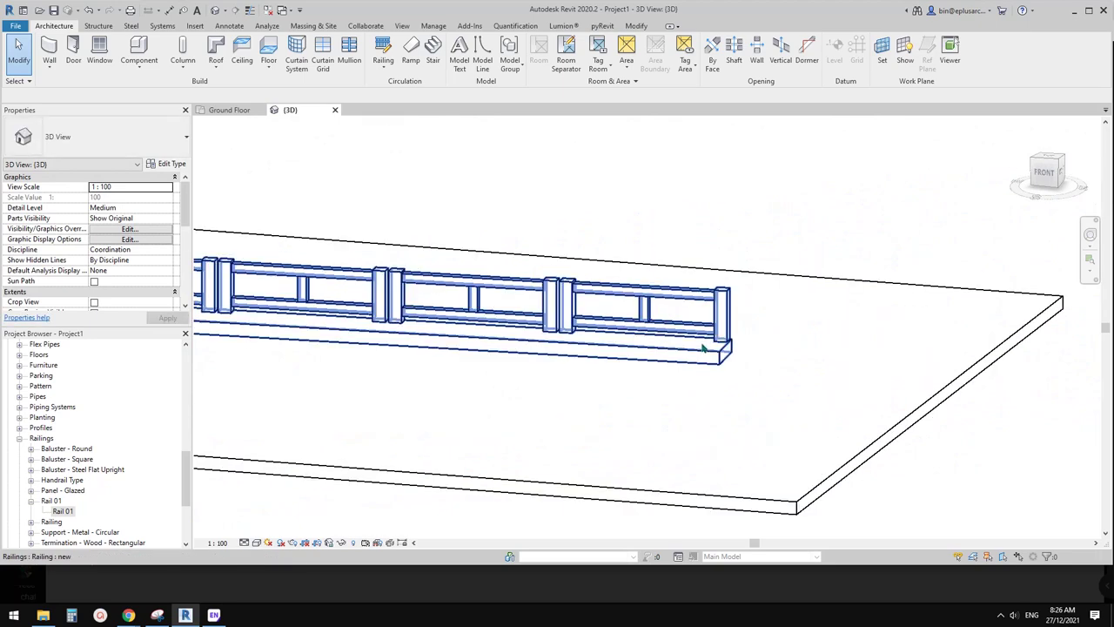
{"action": "left_click", "coordinate": [728, 365]}
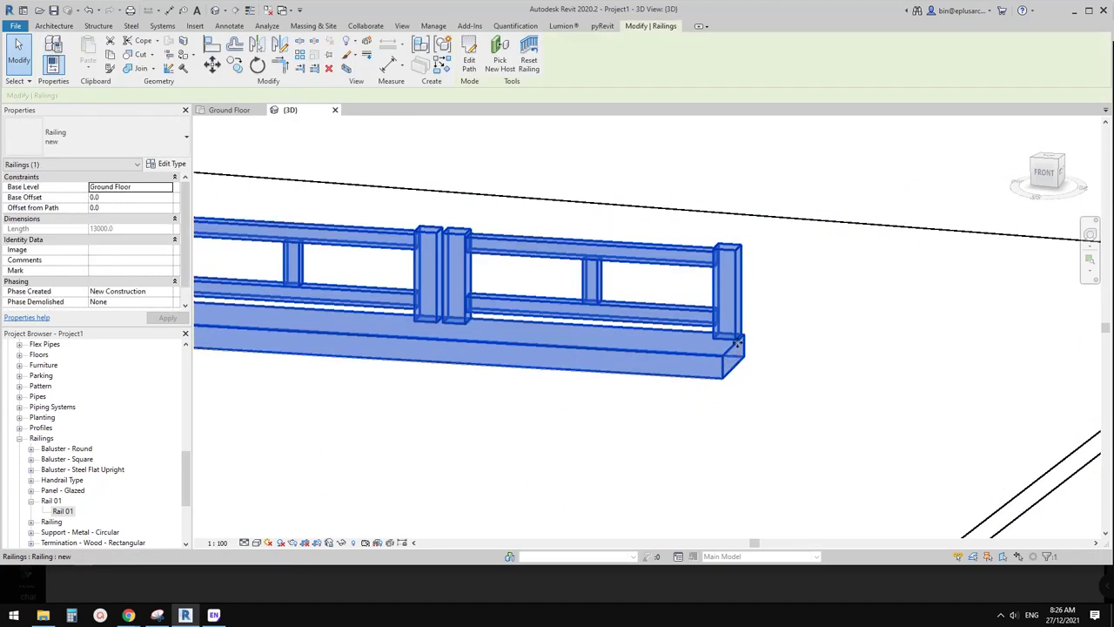
{"action": "scroll", "coordinate": [736, 347], "scroll_direction": "up", "scroll_amount": 4}
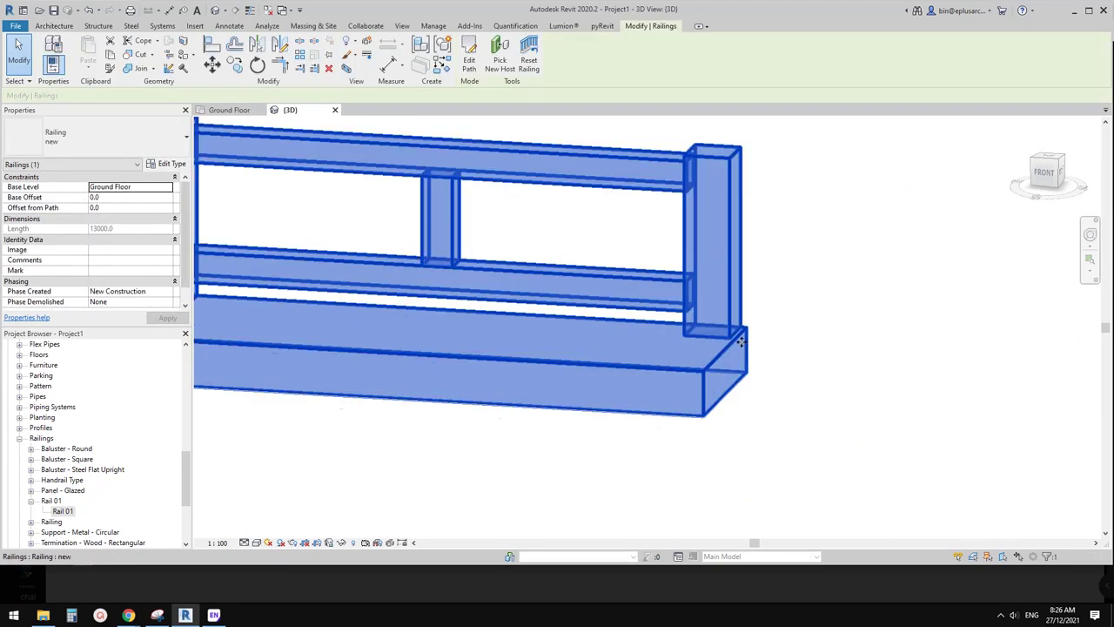
{"action": "key", "text": "Escape"}
{"action": "scroll", "coordinate": [739, 336], "scroll_direction": "down", "scroll_amount": 6}
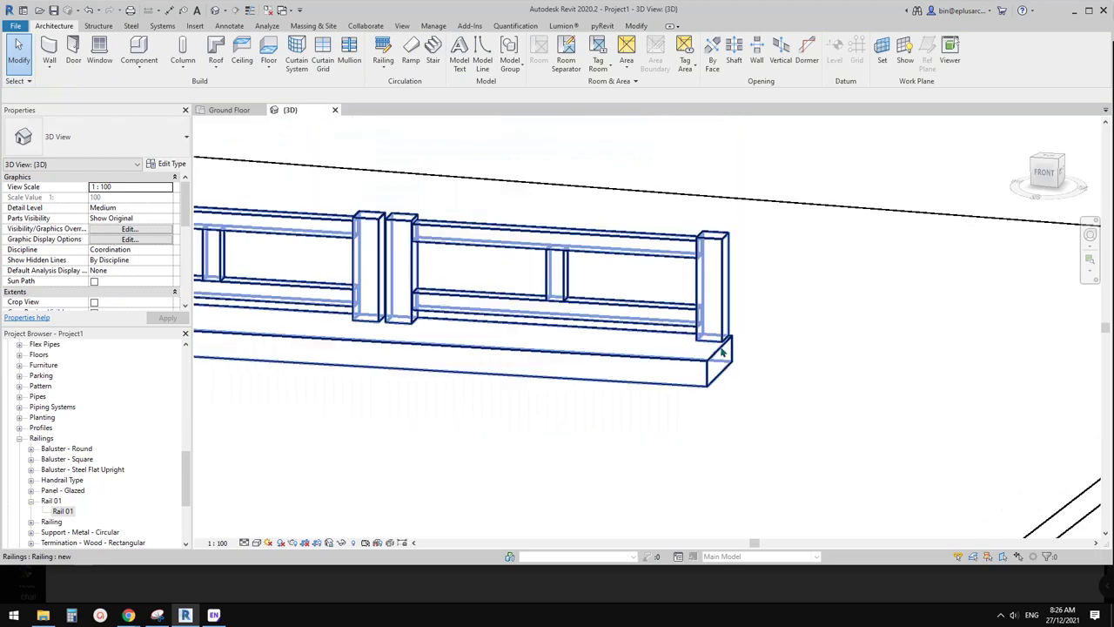
{"action": "scroll", "coordinate": [337, 329], "scroll_direction": "up", "scroll_amount": 3}
{"action": "left_click", "coordinate": [338, 329]}
{"action": "scroll", "coordinate": [315, 333], "scroll_direction": "down", "scroll_amount": 1}
{"action": "middle_click_drag", "start_coordinate": [315, 333], "coordinate": [465, 355]}
{"action": "scroll", "coordinate": [422, 338], "scroll_direction": "down", "scroll_amount": 1}
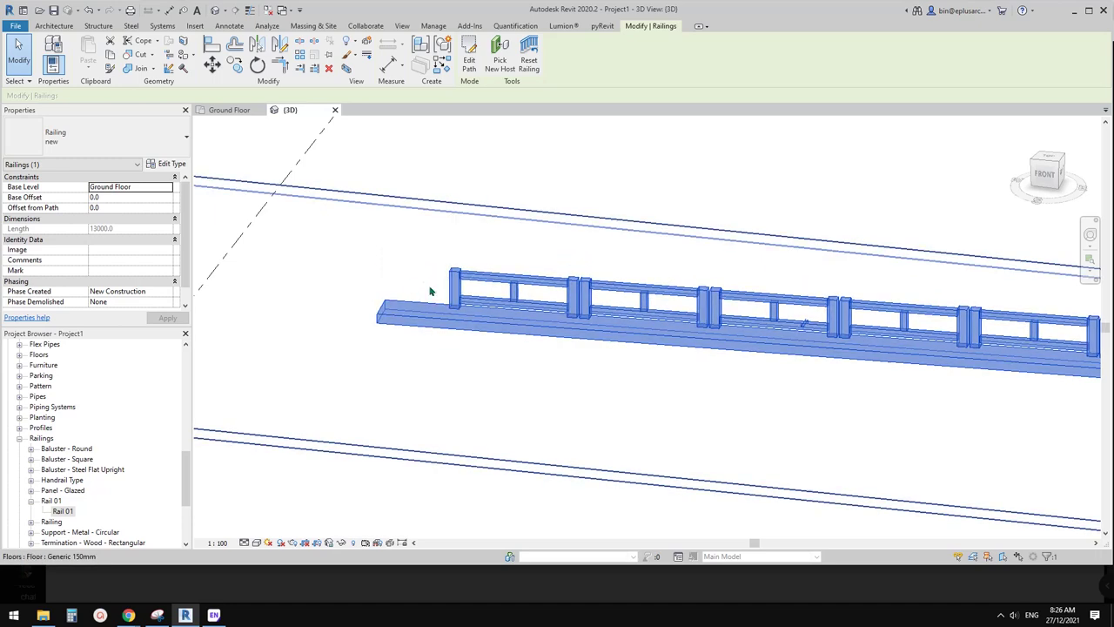
{"action": "middle_click_drag", "start_coordinate": [479, 294], "coordinate": [455, 289], "text": "shift"}
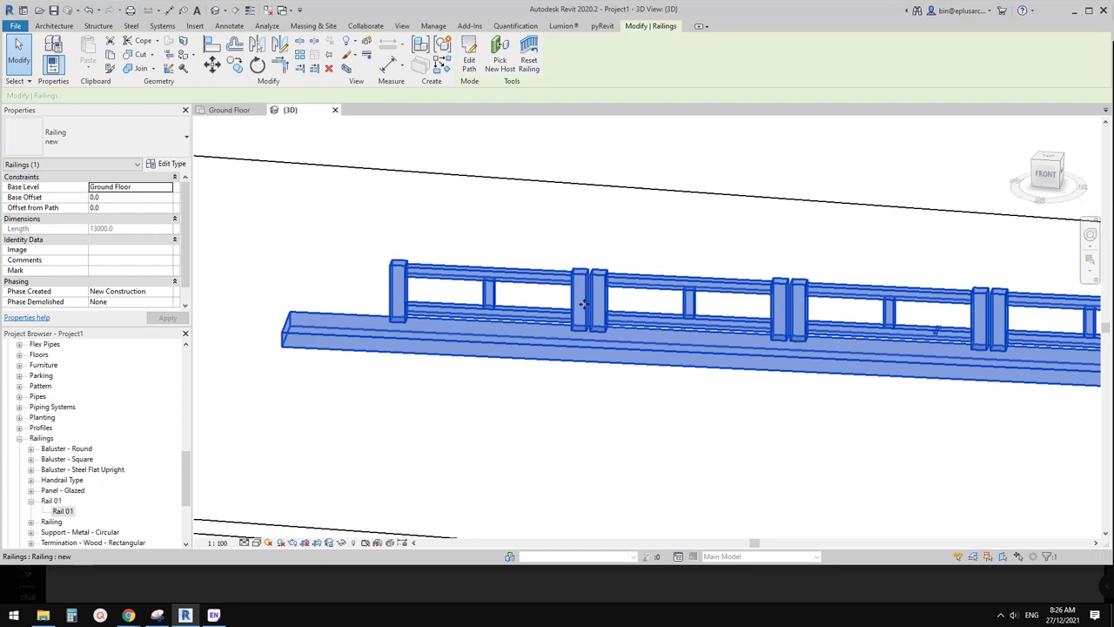
{"action": "middle_click_drag", "start_coordinate": [456, 325], "coordinate": [462, 321]}
{"action": "left_click", "coordinate": [338, 261]}
Edit the railing's path, shortening it from its left end to a length of 12000 mm
{"action": "left_click", "coordinate": [380, 327]}
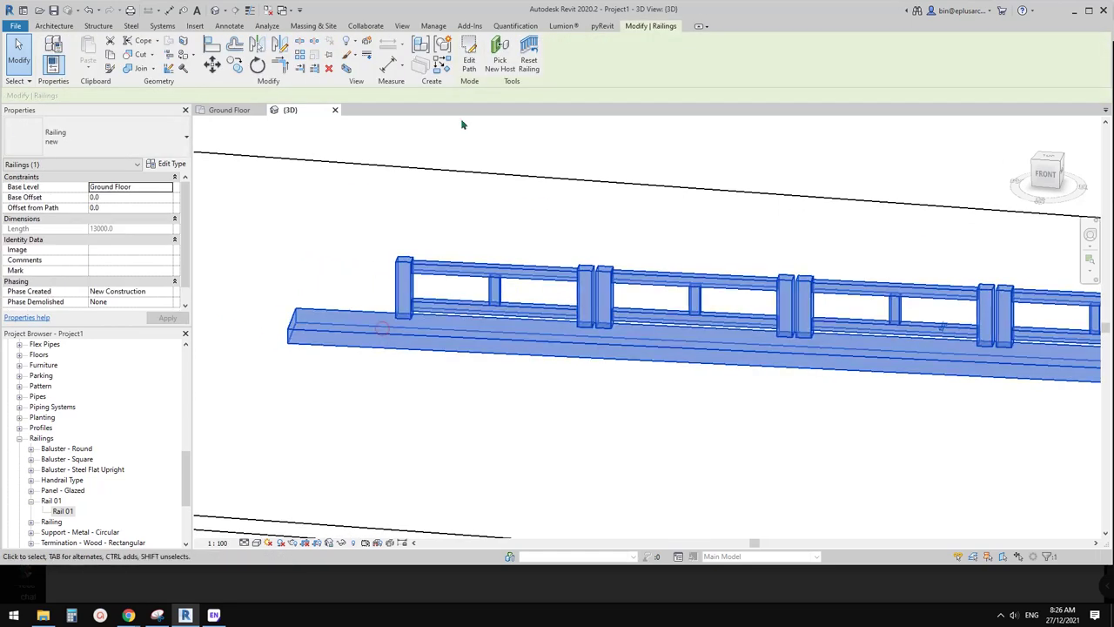
{"action": "left_click", "coordinate": [470, 60]}
{"action": "left_click", "coordinate": [293, 322]}
{"action": "left_click_drag", "start_coordinate": [293, 321], "coordinate": [394, 326]}
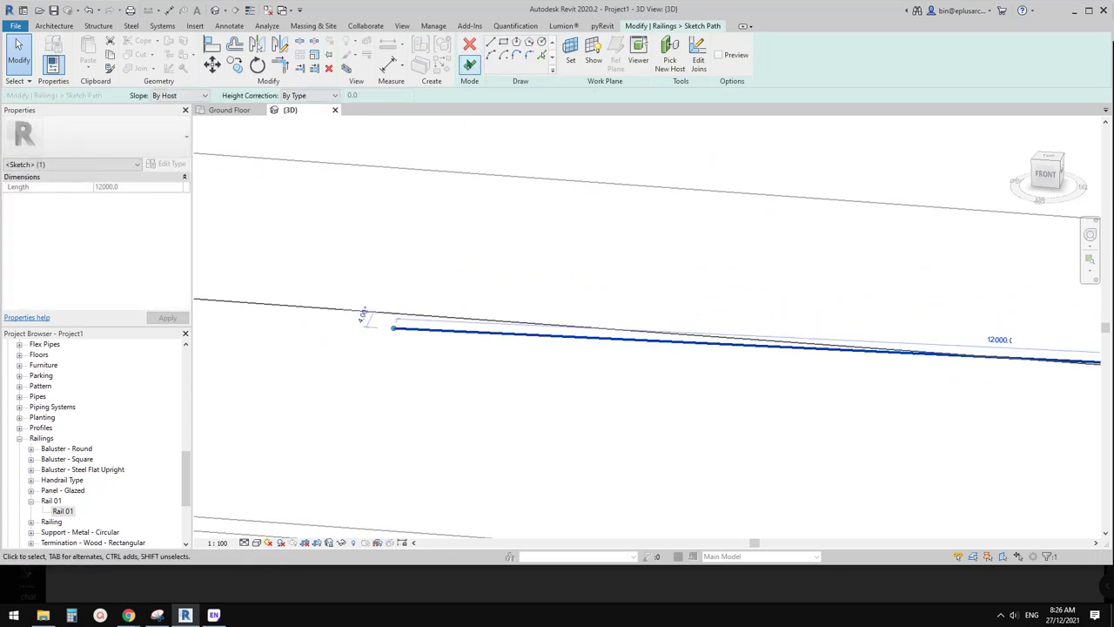
{"action": "left_click", "coordinate": [469, 64]}
{"action": "scroll", "coordinate": [391, 287], "scroll_direction": "down", "scroll_amount": 3}
{"action": "scroll", "coordinate": [392, 285], "scroll_direction": "up", "scroll_amount": 1}
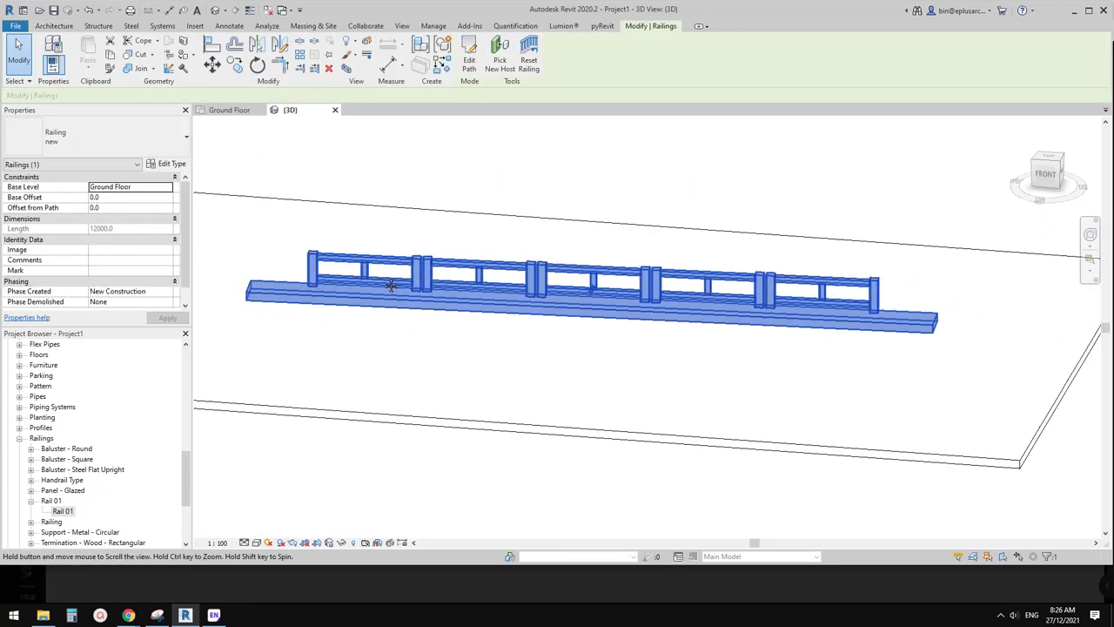
{"action": "middle_click_drag", "start_coordinate": [392, 286], "coordinate": [401, 287]}
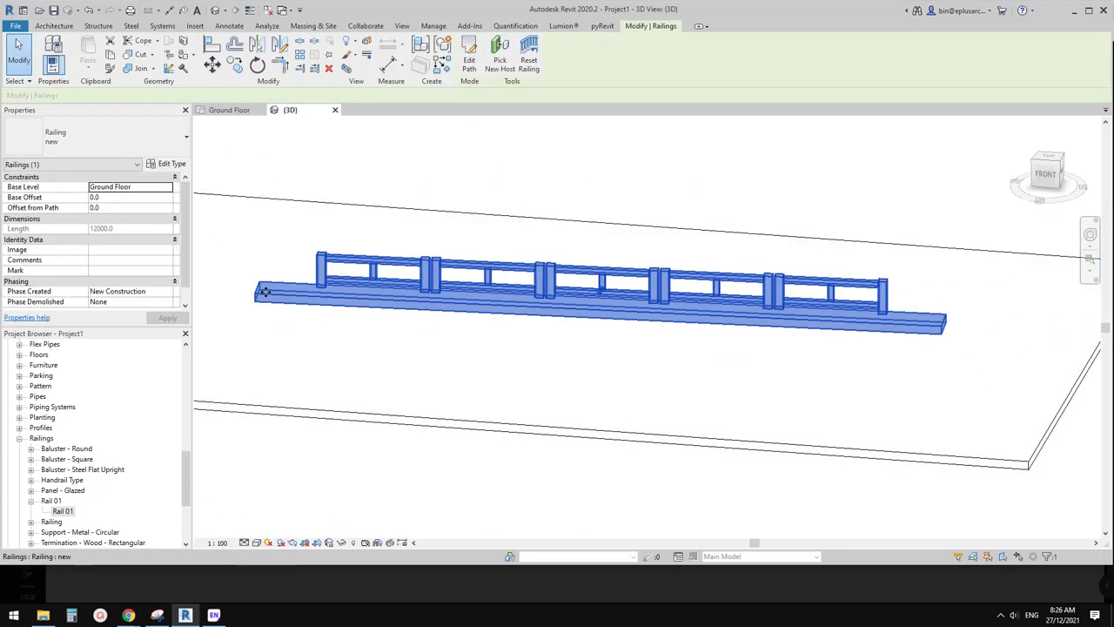
Edit the railing's path again, extending its left end slightly to a total length of 12100 mm
{"action": "left_click", "coordinate": [469, 61]}
{"action": "left_click", "coordinate": [279, 290]}
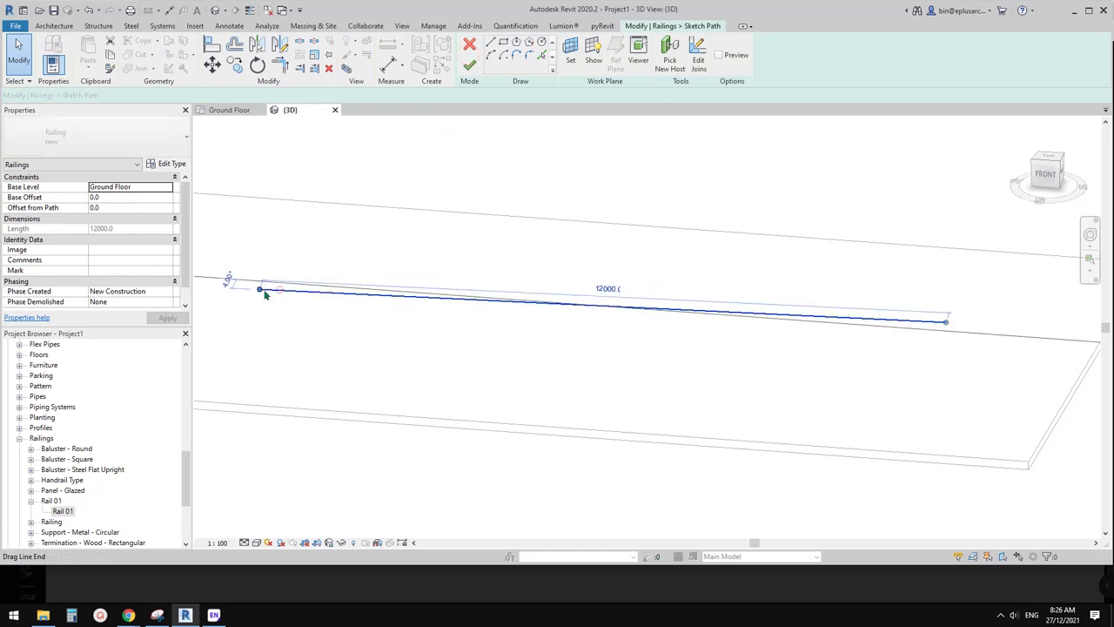
{"action": "left_click_drag", "start_coordinate": [260, 290], "coordinate": [250, 289]}
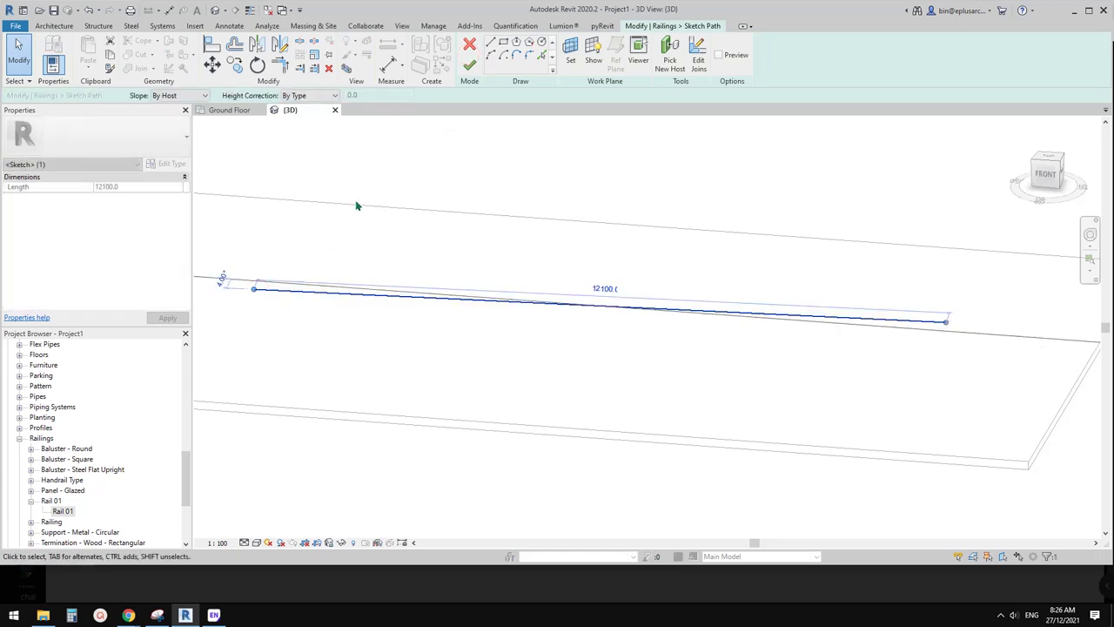
{"action": "left_click", "coordinate": [469, 64]}
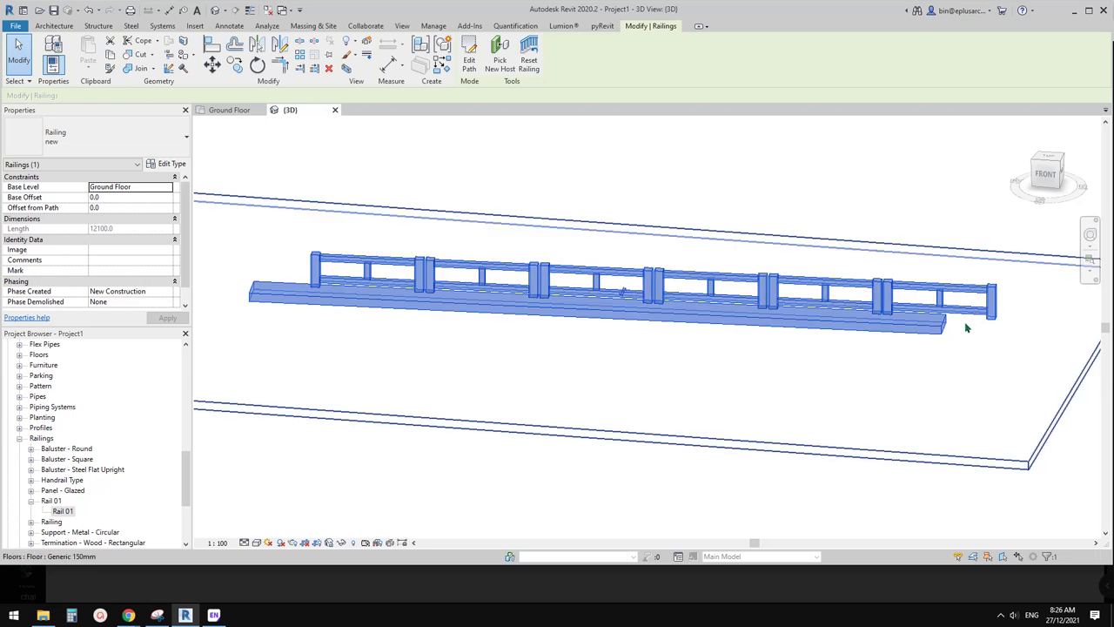
{"action": "scroll", "coordinate": [692, 327], "scroll_direction": "up", "scroll_amount": 2}
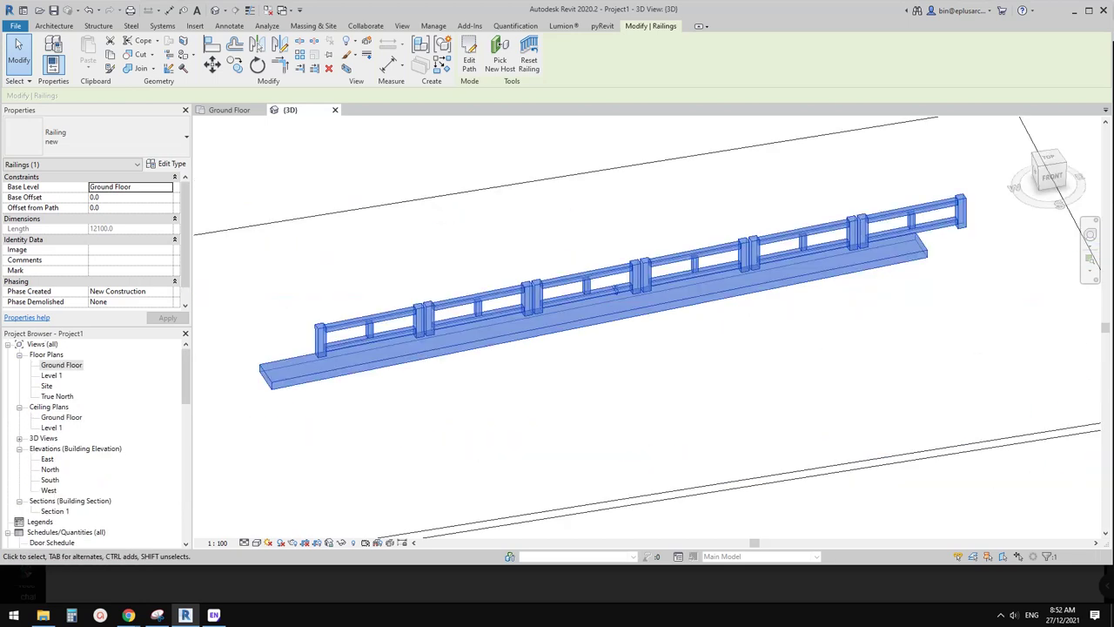
{"action": "middle_click_drag", "start_coordinate": [616, 291], "coordinate": [602, 232], "text": "shift"}
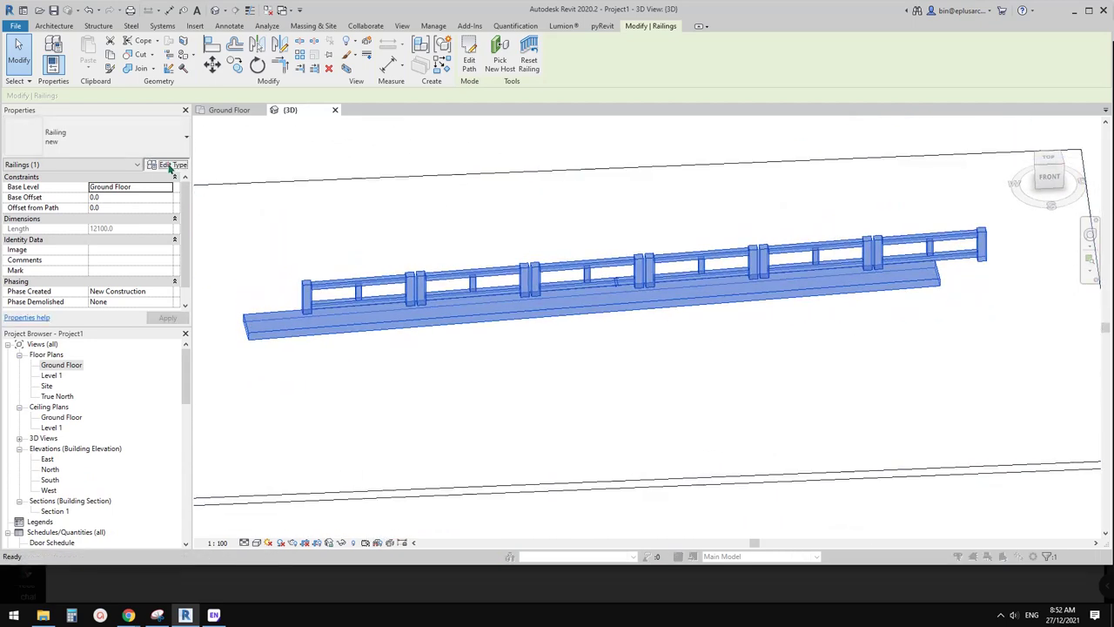
Open the baluster placement settings of the railing type and review the main pattern and justification against the model
{"action": "left_click", "coordinate": [168, 164]}
{"action": "left_click_drag", "start_coordinate": [210, 93], "coordinate": [313, 97]}
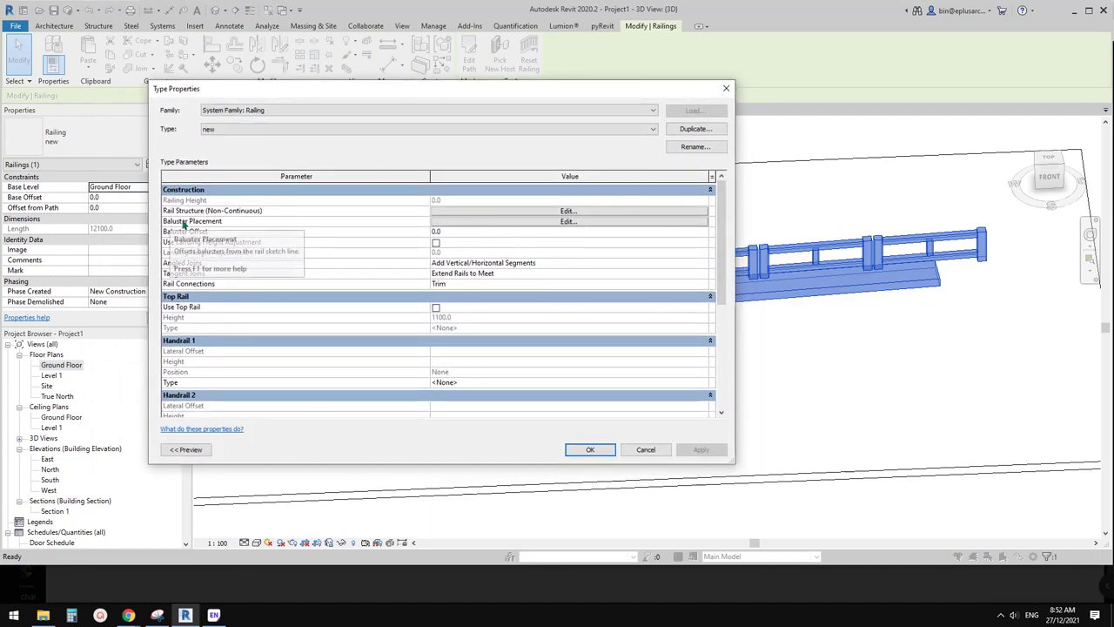
{"action": "left_click", "coordinate": [504, 222]}
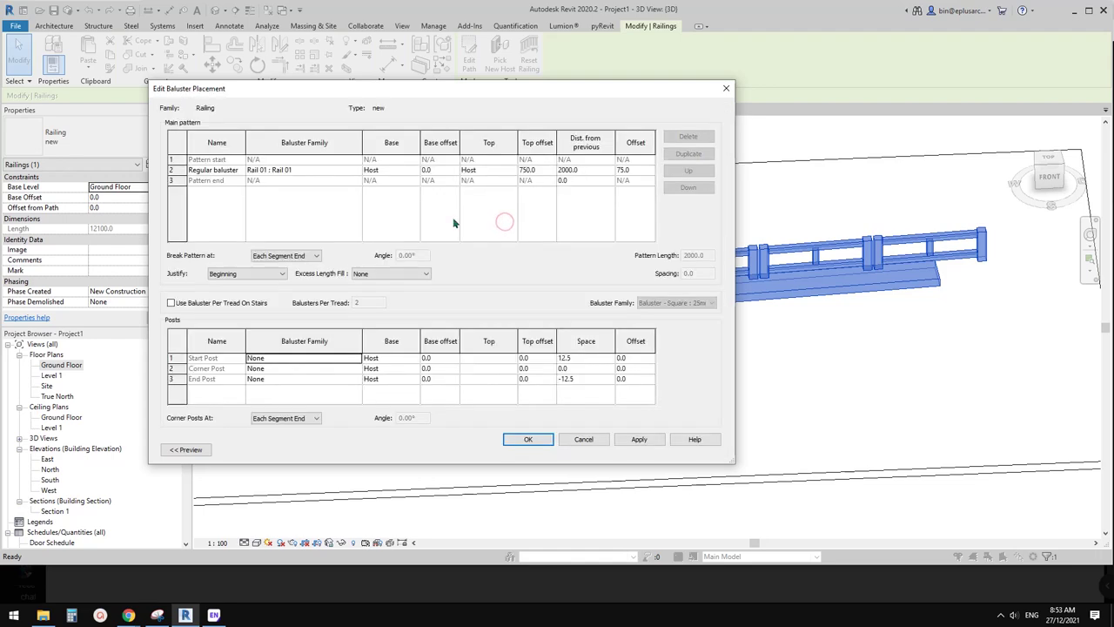
{"action": "left_click_drag", "start_coordinate": [414, 88], "coordinate": [342, 94]}
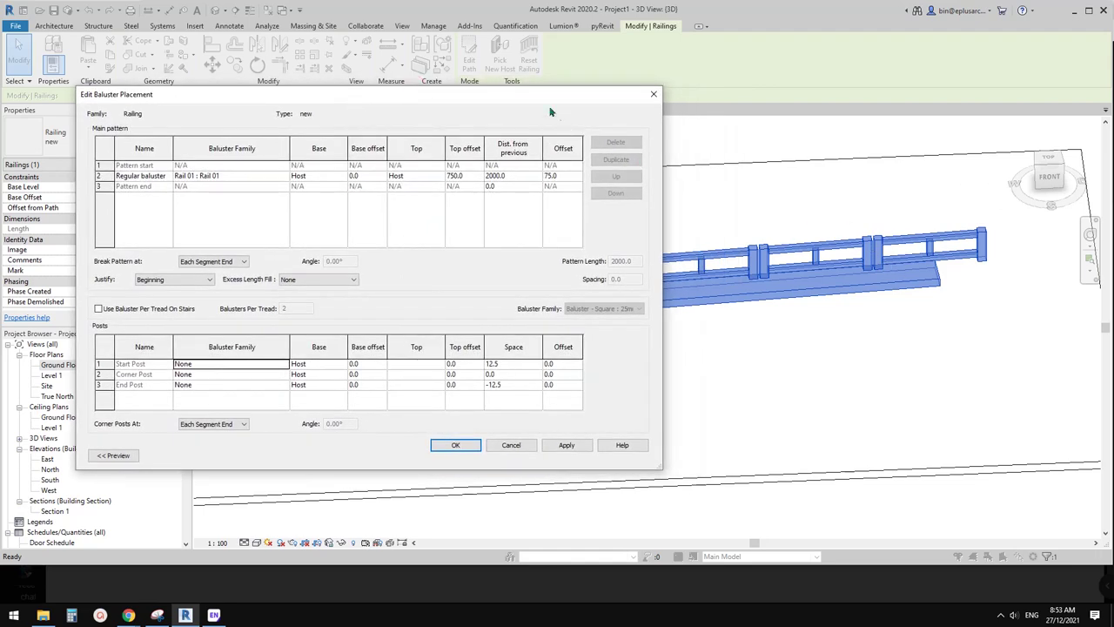
{"action": "left_click_drag", "start_coordinate": [547, 96], "coordinate": [595, 377]}
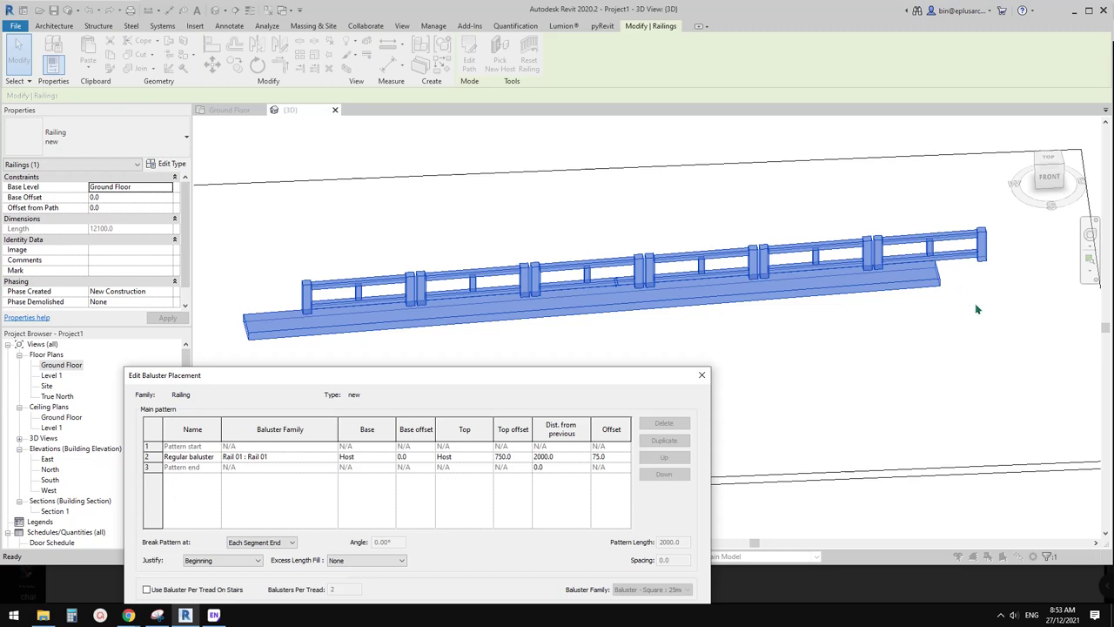
{"action": "mouse_move", "coordinate": [591, 383]}
{"action": "left_mouse_down"}
{"action": "mouse_move", "coordinate": [556, 338]}
{"action": "mouse_move", "coordinate": [597, 374]}
{"action": "left_mouse_up"}
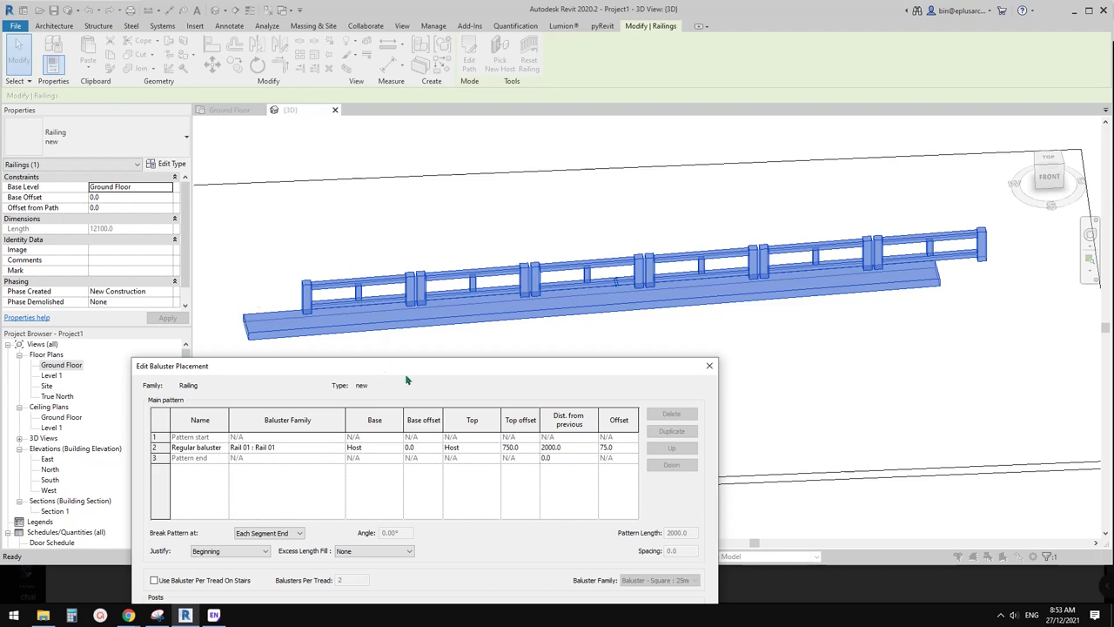
{"action": "left_click_drag", "start_coordinate": [442, 371], "coordinate": [406, 161]}
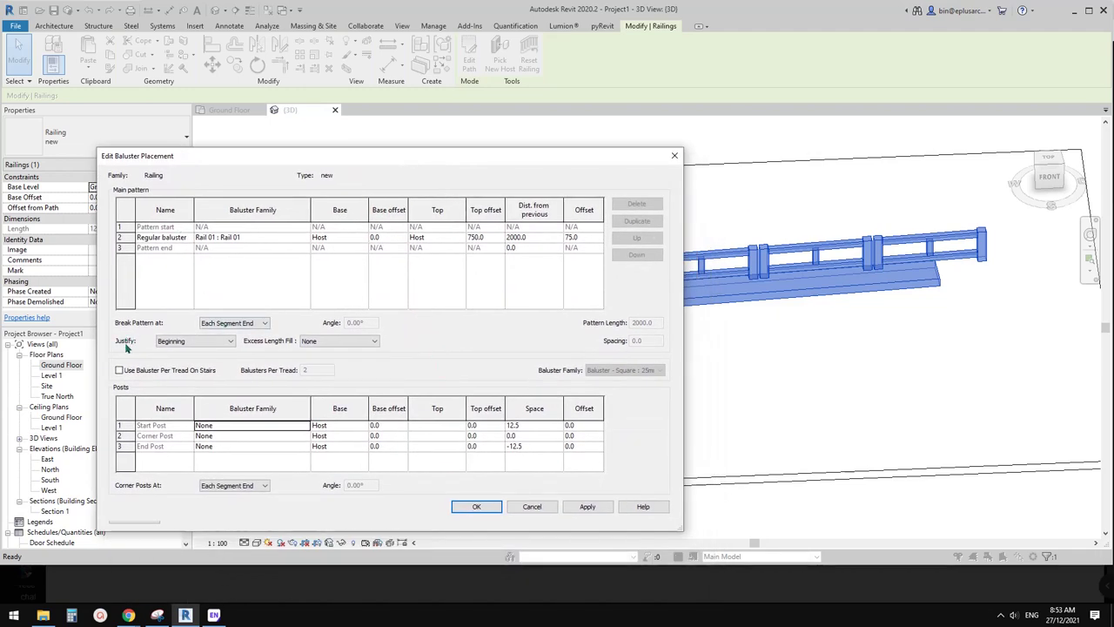
Set the baluster pattern's justification to Center, apply it to the railing type, and check the railing in 3D
{"action": "left_click", "coordinate": [213, 340]}
{"action": "left_click", "coordinate": [183, 367]}
{"action": "left_click", "coordinate": [568, 506]}
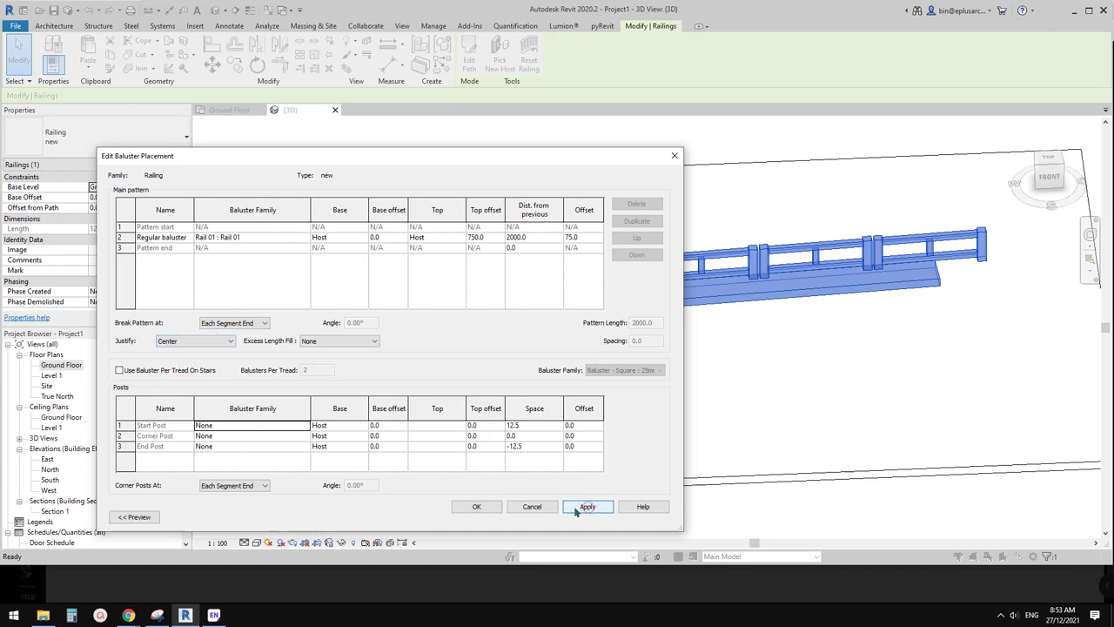
{"action": "left_click", "coordinate": [482, 506]}
{"action": "left_click", "coordinate": [650, 517]}
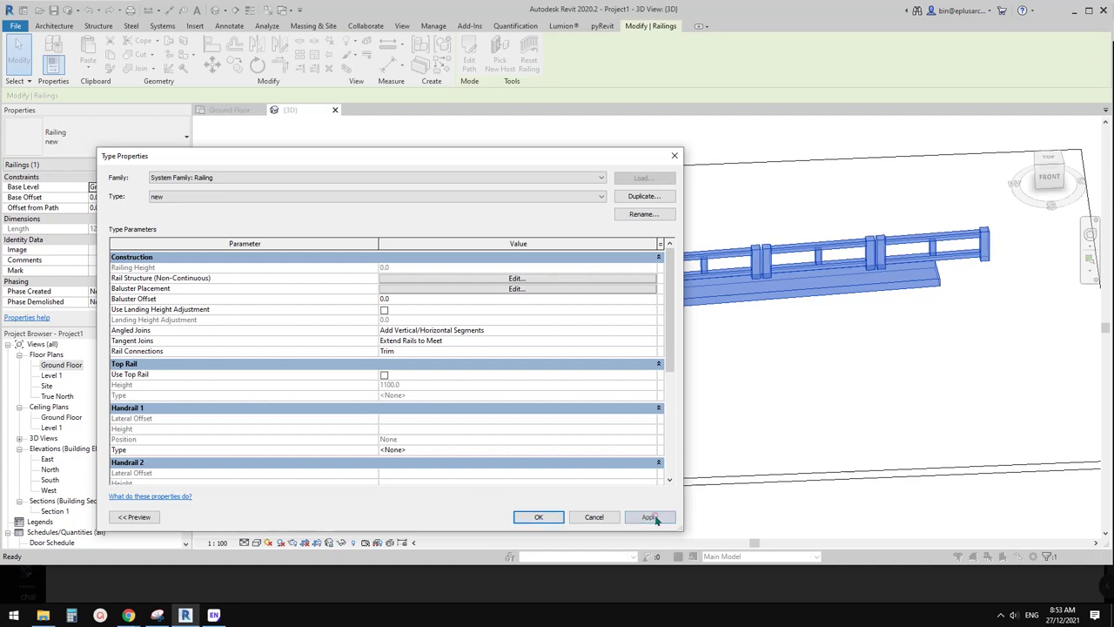
{"action": "left_click_drag", "start_coordinate": [574, 157], "coordinate": [689, 412]}
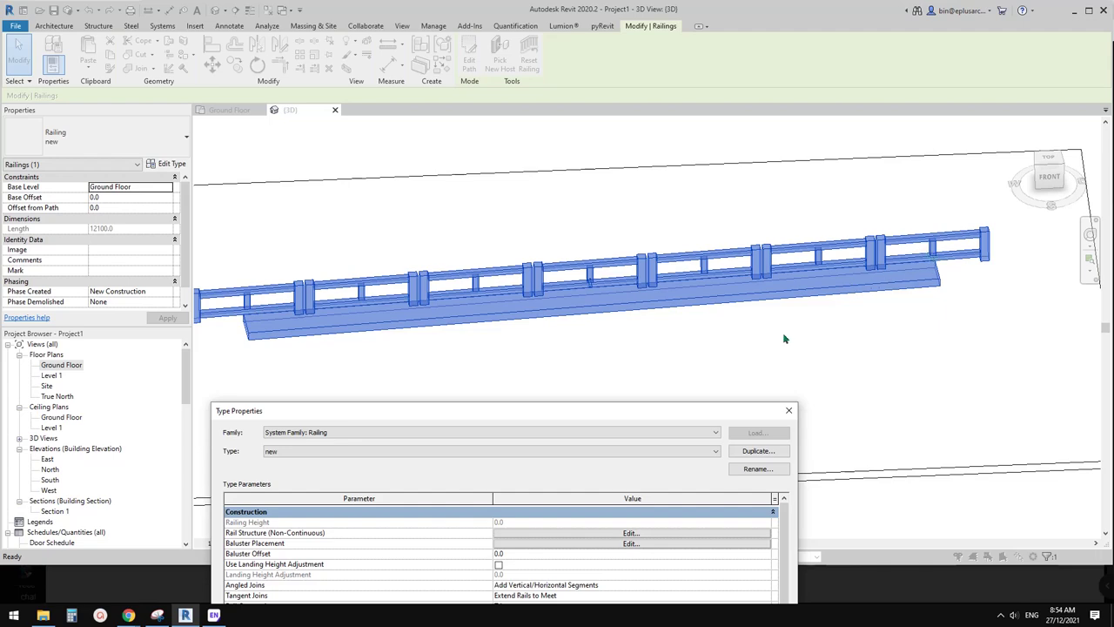
{"action": "left_click_drag", "start_coordinate": [661, 410], "coordinate": [602, 148]}
{"action": "left_click", "coordinate": [603, 503]}
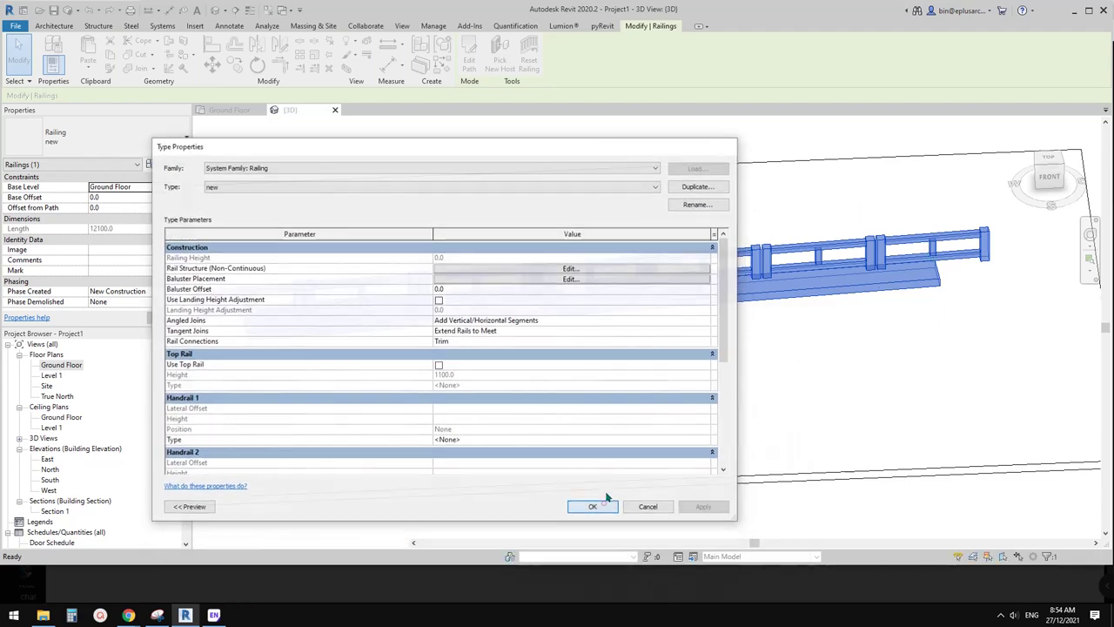
Edit the railing's path, setting its length to 12000 mm, and finish the sketch
{"action": "middle_click_drag", "start_coordinate": [631, 388], "coordinate": [711, 398]}
{"action": "left_click", "coordinate": [685, 391]}
{"action": "left_click", "coordinate": [666, 311]}
{"action": "middle_click_drag", "start_coordinate": [670, 311], "coordinate": [628, 311]}
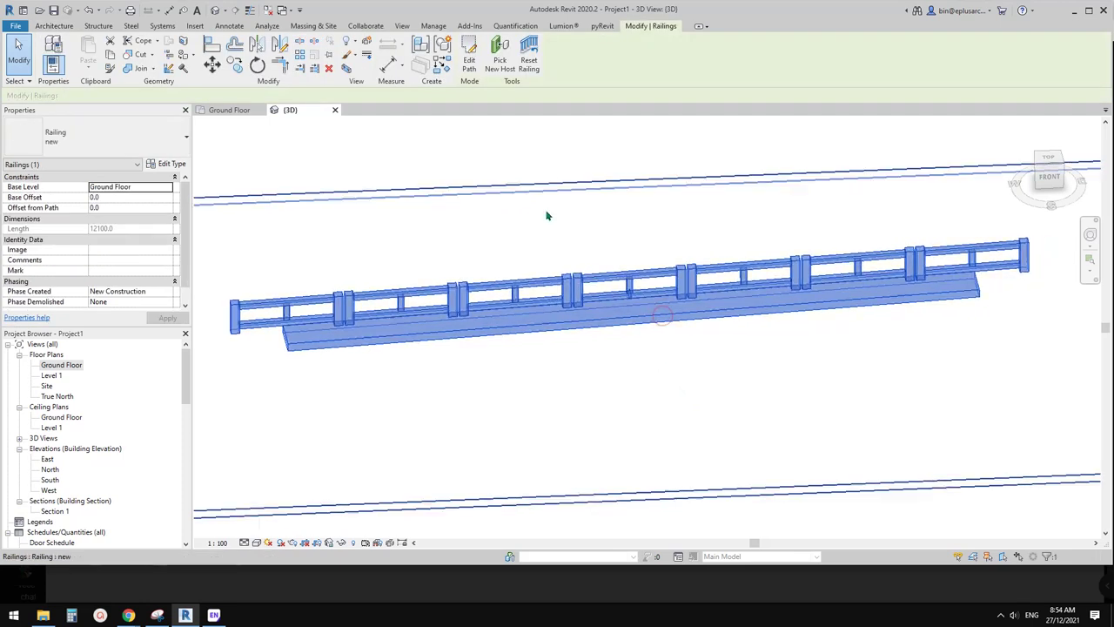
{"action": "left_click", "coordinate": [472, 74]}
{"action": "left_click", "coordinate": [609, 306]}
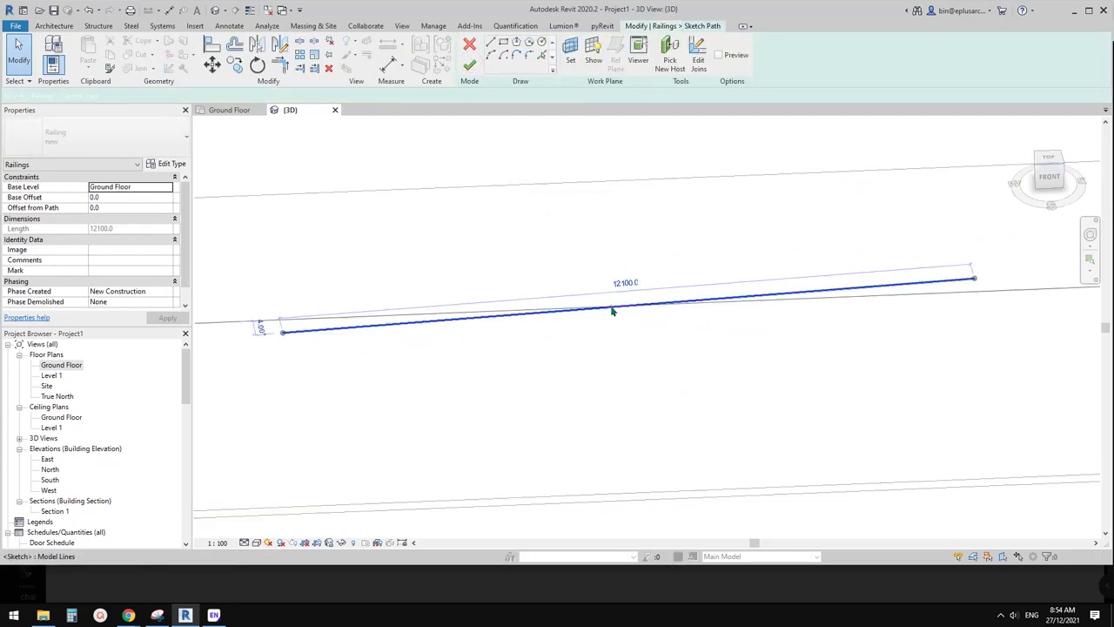
{"action": "left_click", "coordinate": [631, 288]}
{"action": "type", "text": "12000"}
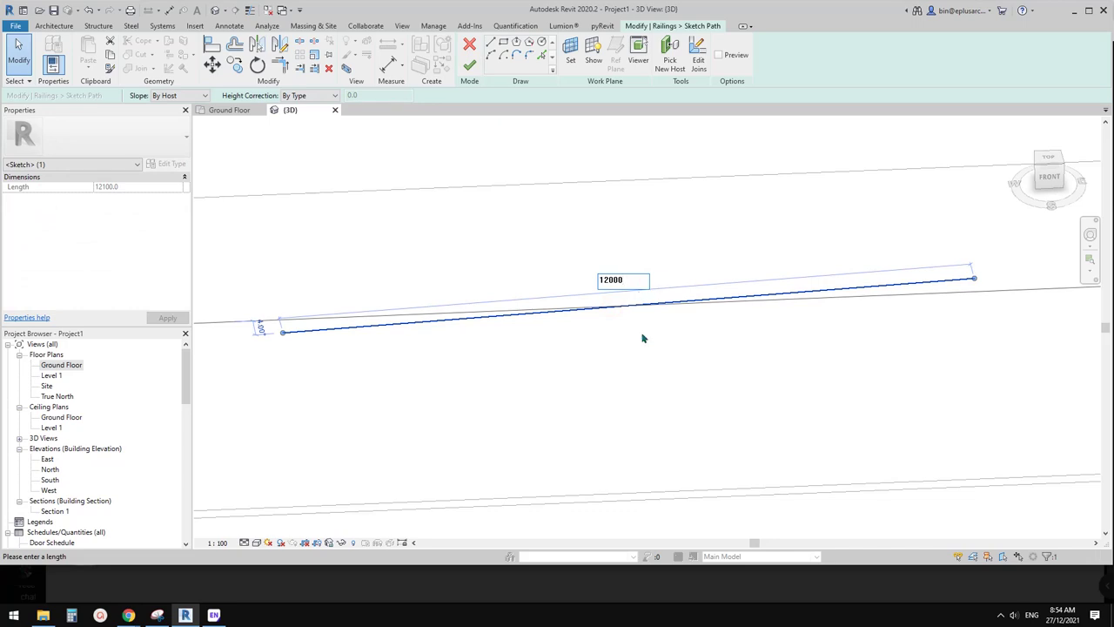
{"action": "key", "text": "Return"}
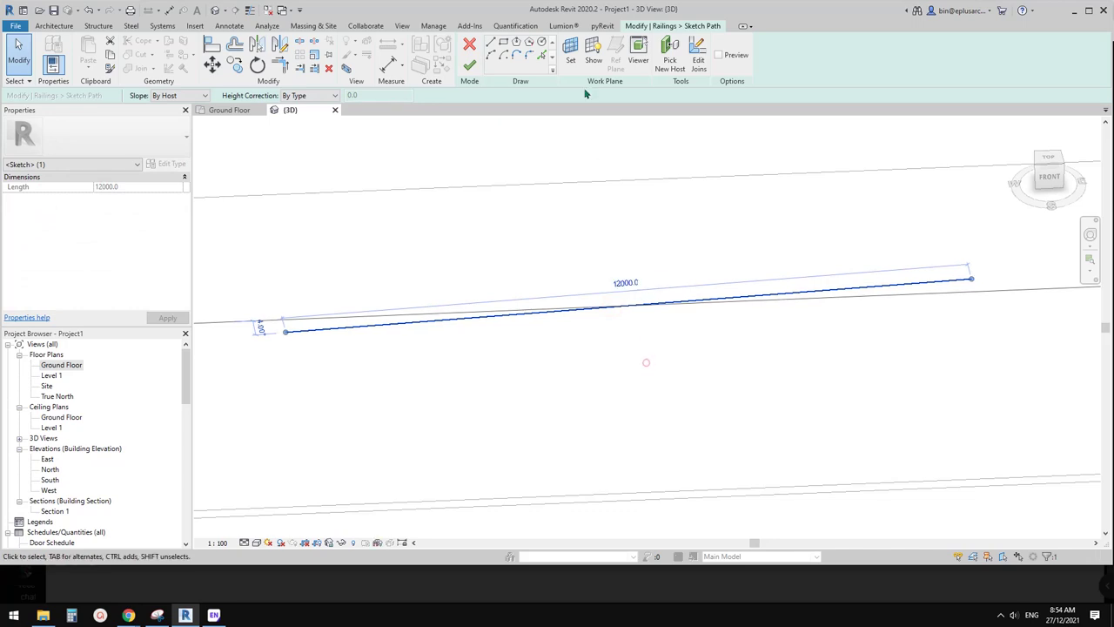
{"action": "left_click", "coordinate": [469, 66]}
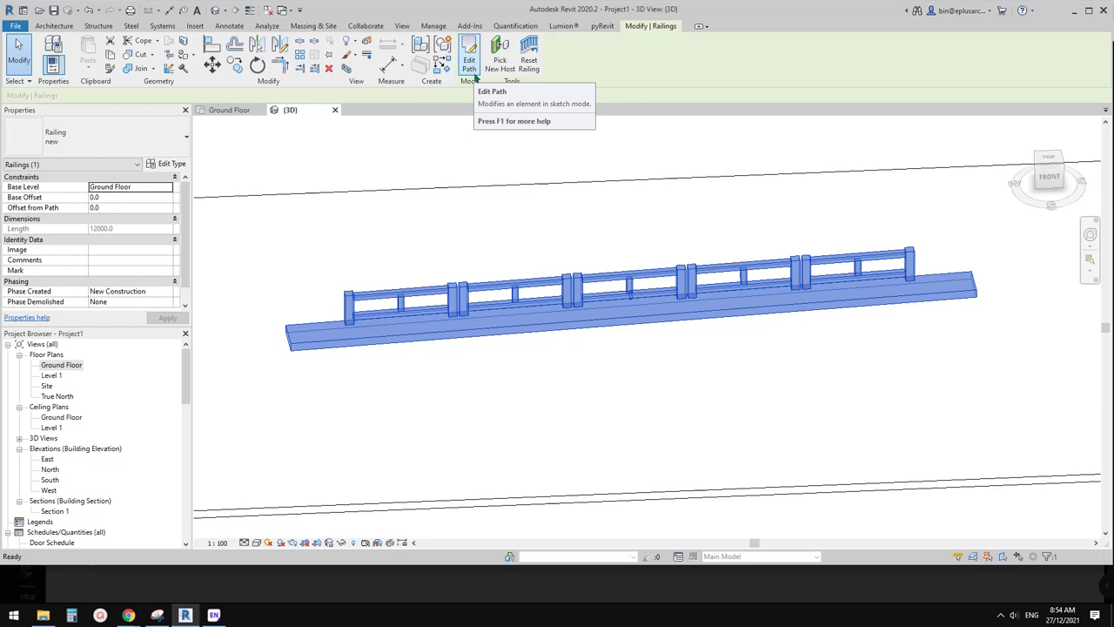
Edit the railing's path again, setting its length to 12040 mm, and finish the sketch
{"action": "left_click", "coordinate": [471, 65]}
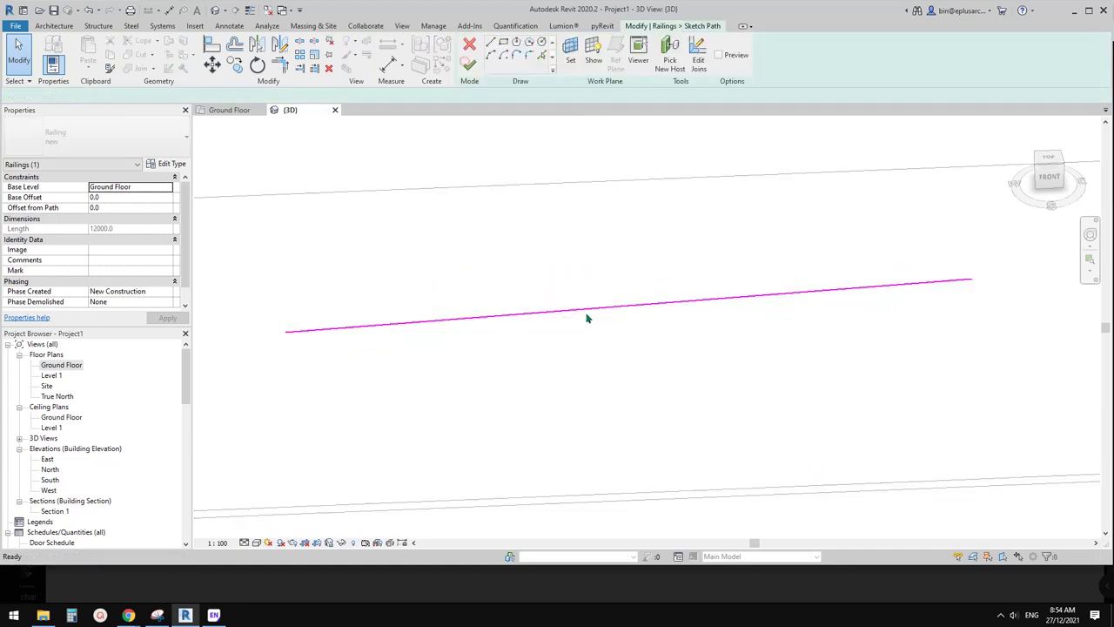
{"action": "left_click", "coordinate": [620, 310]}
{"action": "left_click", "coordinate": [634, 279]}
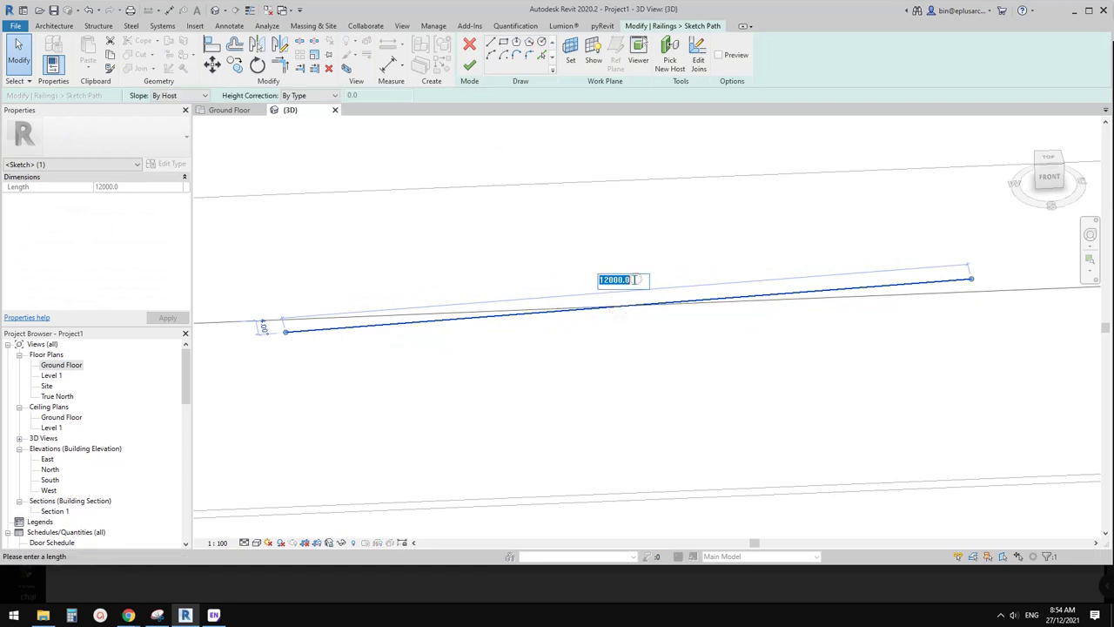
{"action": "type", "text": "12040"}
{"action": "key", "text": "Return"}
{"action": "left_click", "coordinate": [469, 65]}
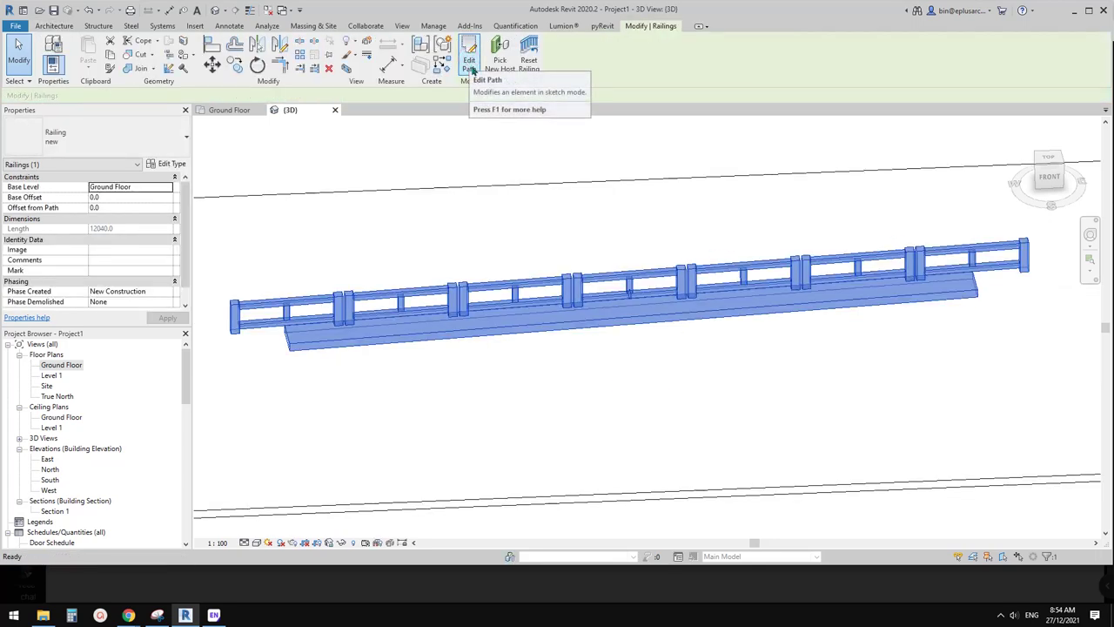
Reselect the railing and set its path length to 11980 mm, finishing the sketch
{"action": "middle_click_drag", "start_coordinate": [615, 297], "coordinate": [609, 324]}
{"action": "key", "text": "Escape"}
{"action": "left_click", "coordinate": [592, 299]}
{"action": "left_click", "coordinate": [470, 62]}
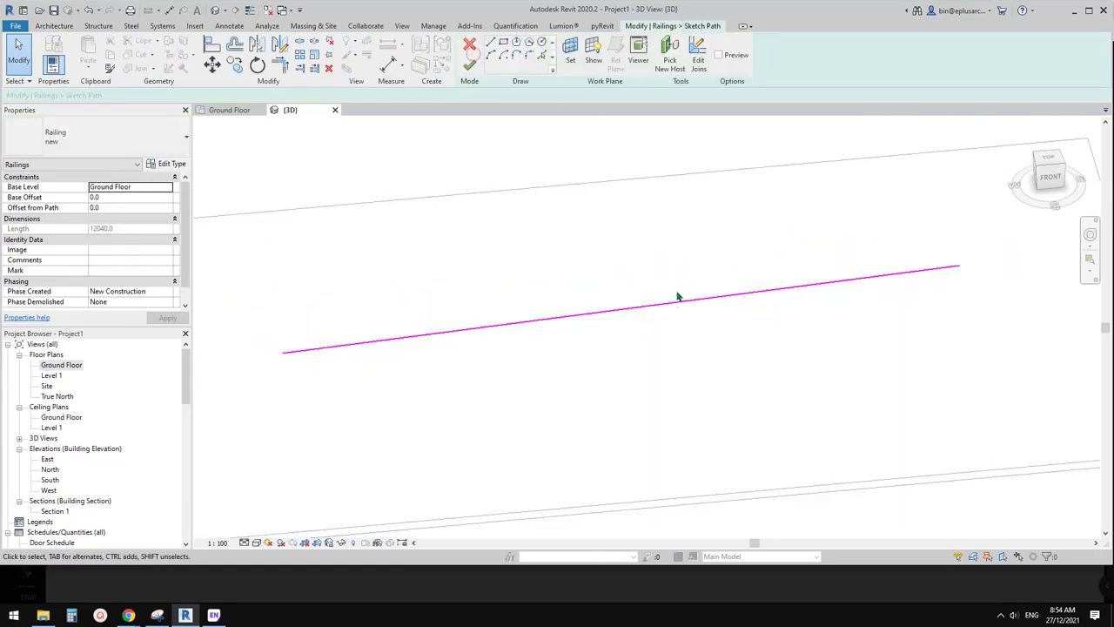
{"action": "left_click", "coordinate": [679, 304]}
{"action": "left_click", "coordinate": [614, 286]}
{"action": "type", "text": "1"}
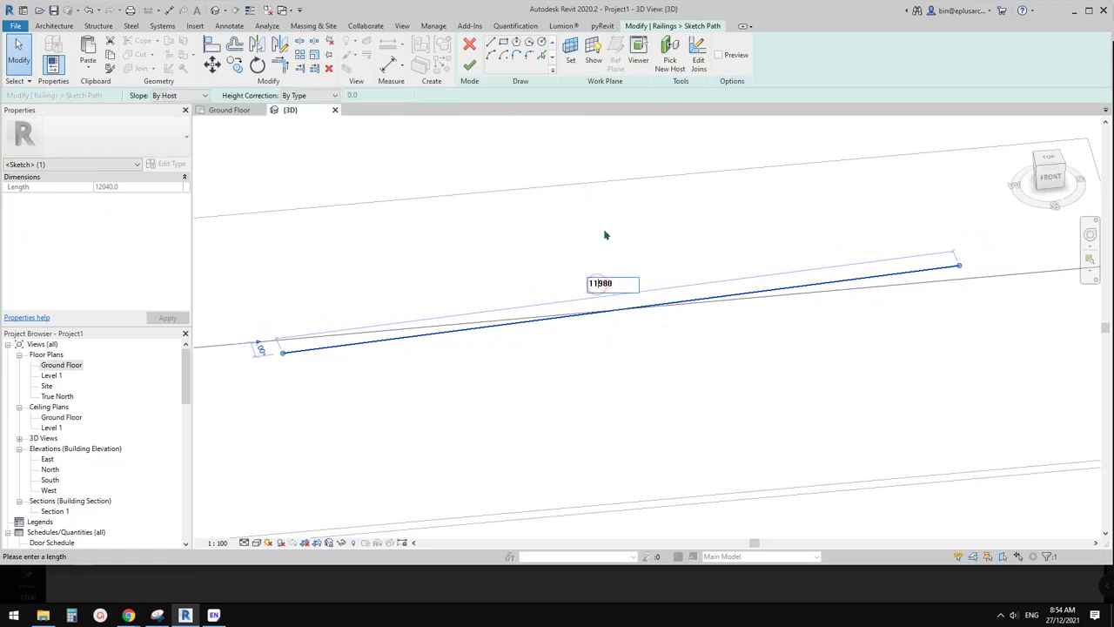
{"action": "type", "text": "1980"}
{"action": "key", "text": "Return"}
{"action": "left_click", "coordinate": [469, 65]}
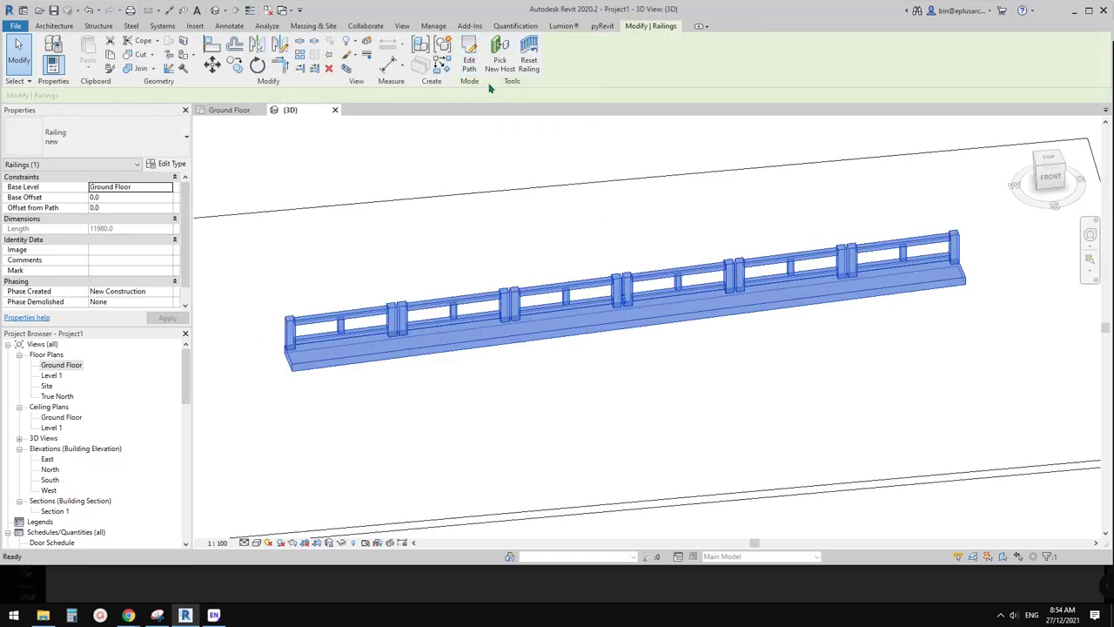
Inspect the railing's ends in 3D and set its path length to 11960 mm
{"action": "left_click", "coordinate": [545, 241]}
{"action": "middle_click_drag", "start_coordinate": [617, 296], "coordinate": [644, 308], "text": "shift"}
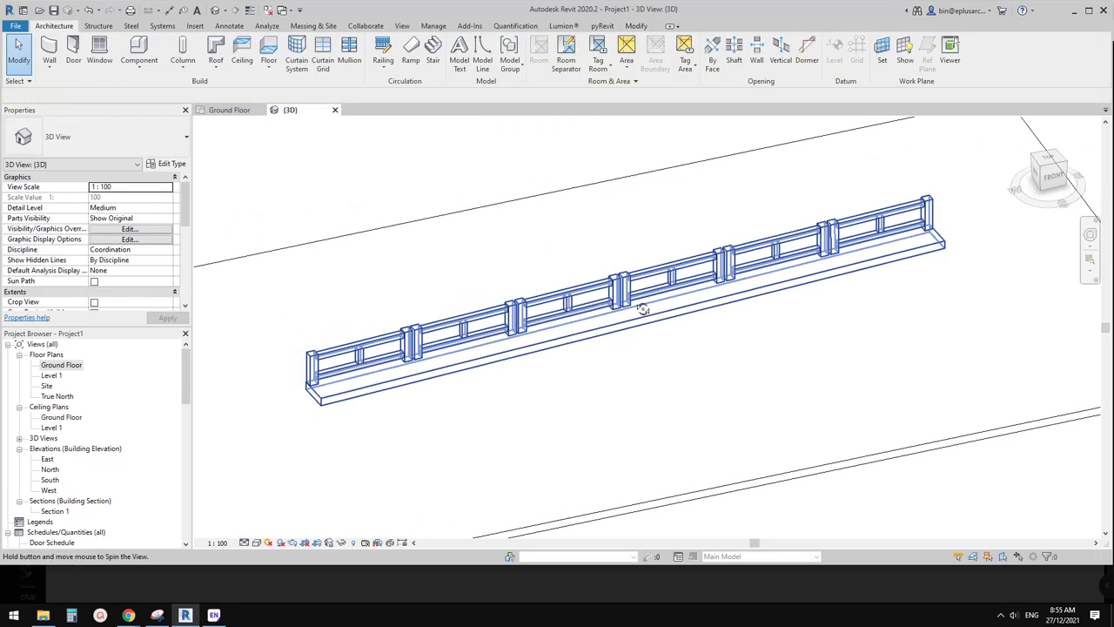
{"action": "left_click", "coordinate": [629, 310]}
{"action": "scroll", "coordinate": [633, 299], "scroll_direction": "up", "scroll_amount": 1}
{"action": "left_click", "coordinate": [469, 63]}
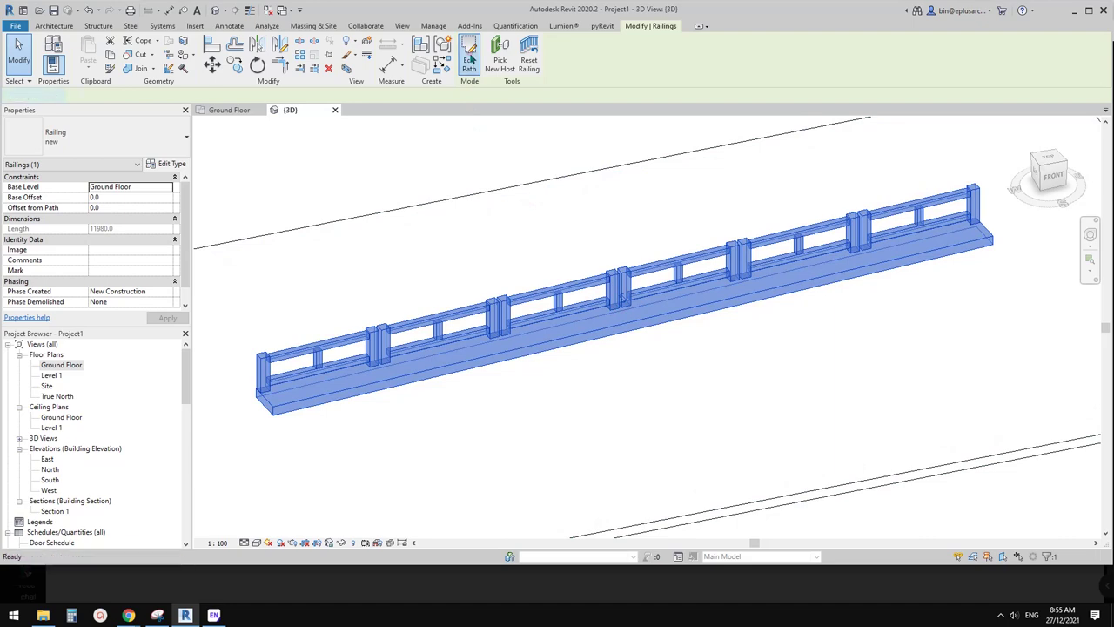
{"action": "left_click", "coordinate": [469, 64]}
{"action": "left_click", "coordinate": [469, 62]}
{"action": "left_click", "coordinate": [634, 308]}
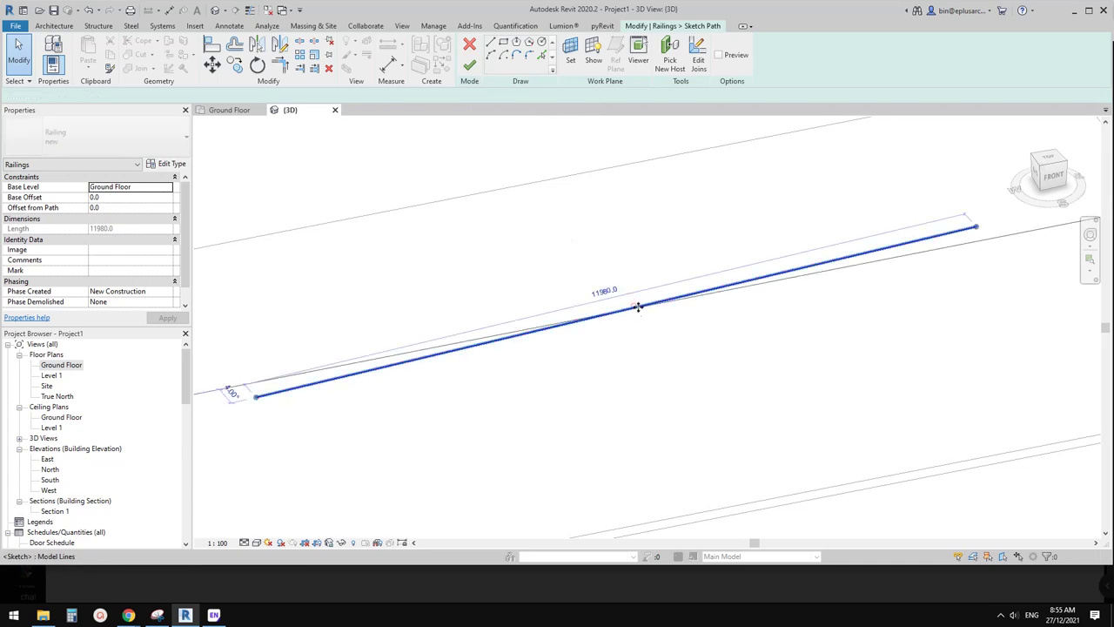
{"action": "left_click", "coordinate": [600, 294]}
{"action": "left_click", "coordinate": [592, 288]}
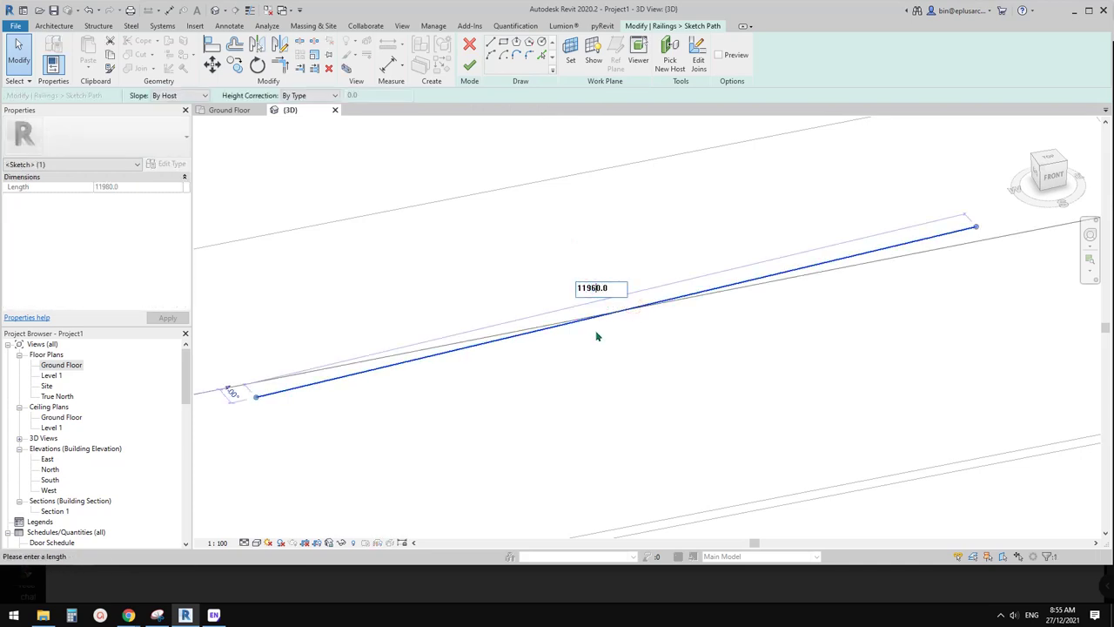
{"action": "key", "text": "Return"}
{"action": "left_click", "coordinate": [469, 66]}
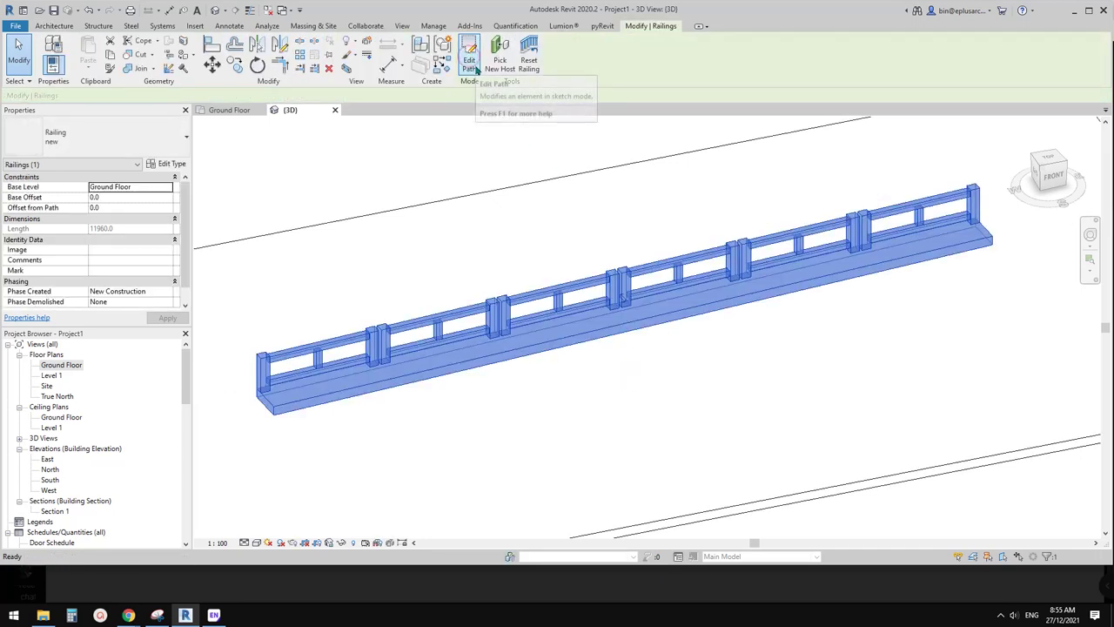
Shorten the railing's path to 11800 mm and finish the sketch
{"action": "left_click", "coordinate": [469, 66]}
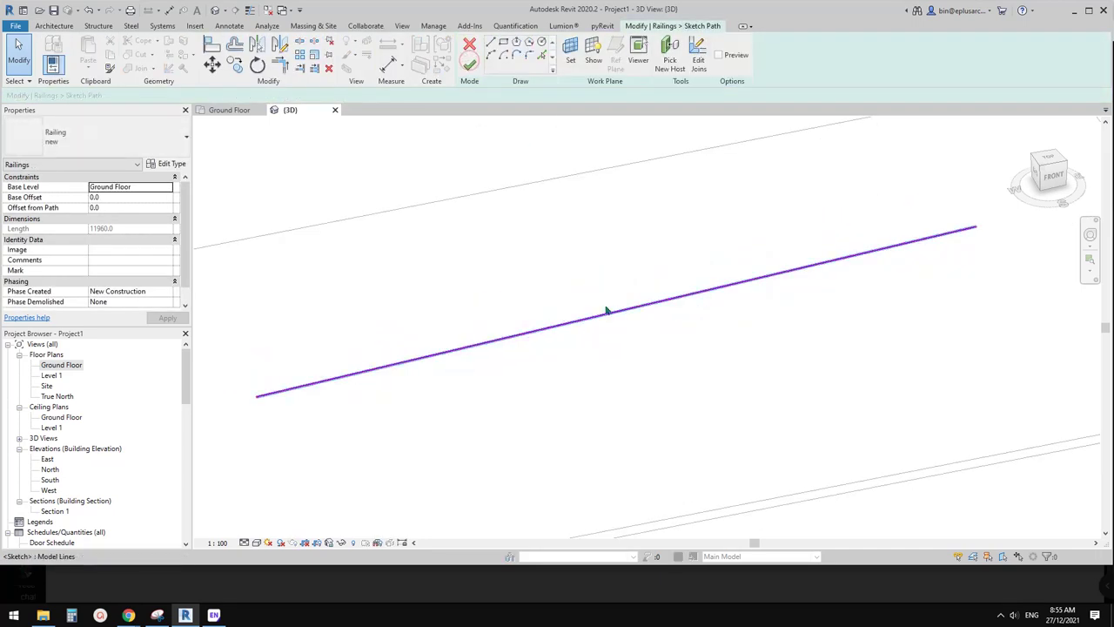
{"action": "left_click", "coordinate": [604, 295]}
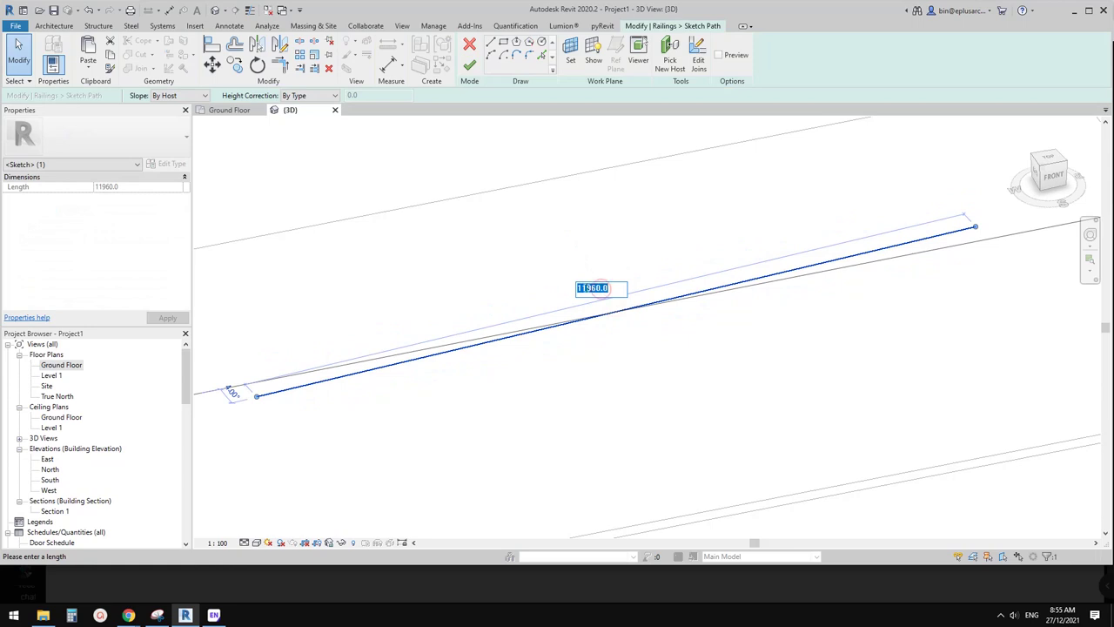
{"action": "left_click_drag", "start_coordinate": [597, 288], "coordinate": [588, 288]}
{"action": "type", "text": "80"}
{"action": "key", "text": "Return"}
{"action": "left_click", "coordinate": [469, 66]}
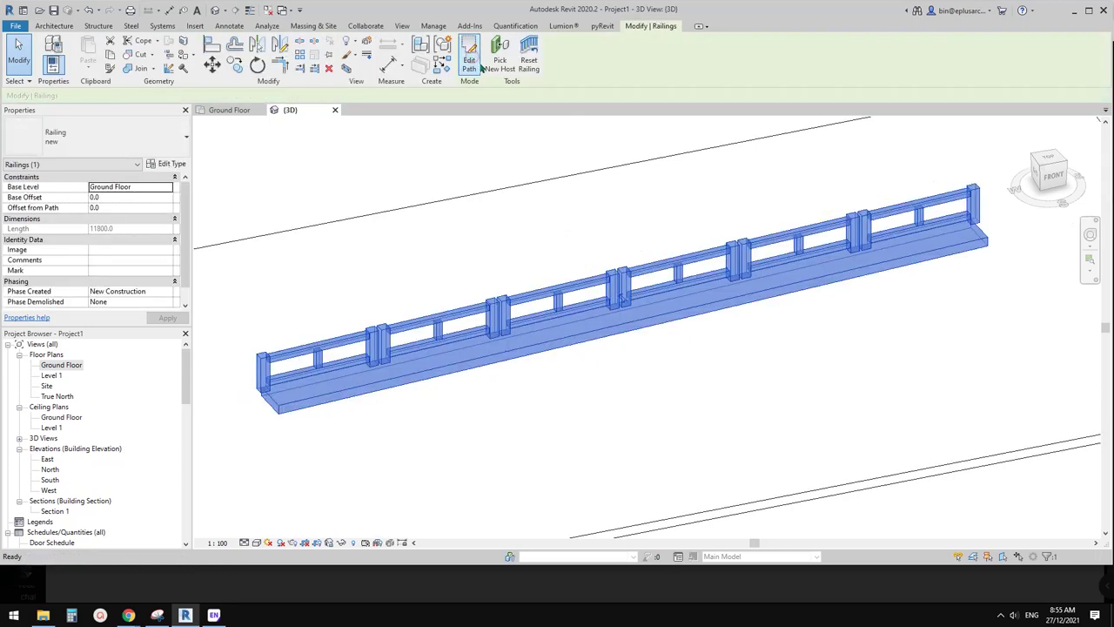
View the railing from a lower 3D angle and set its path length to 11500 mm
{"action": "left_click", "coordinate": [543, 186]}
{"action": "middle_click_drag", "start_coordinate": [691, 299], "coordinate": [612, 287], "text": "shift"}
{"action": "left_click", "coordinate": [612, 287]}
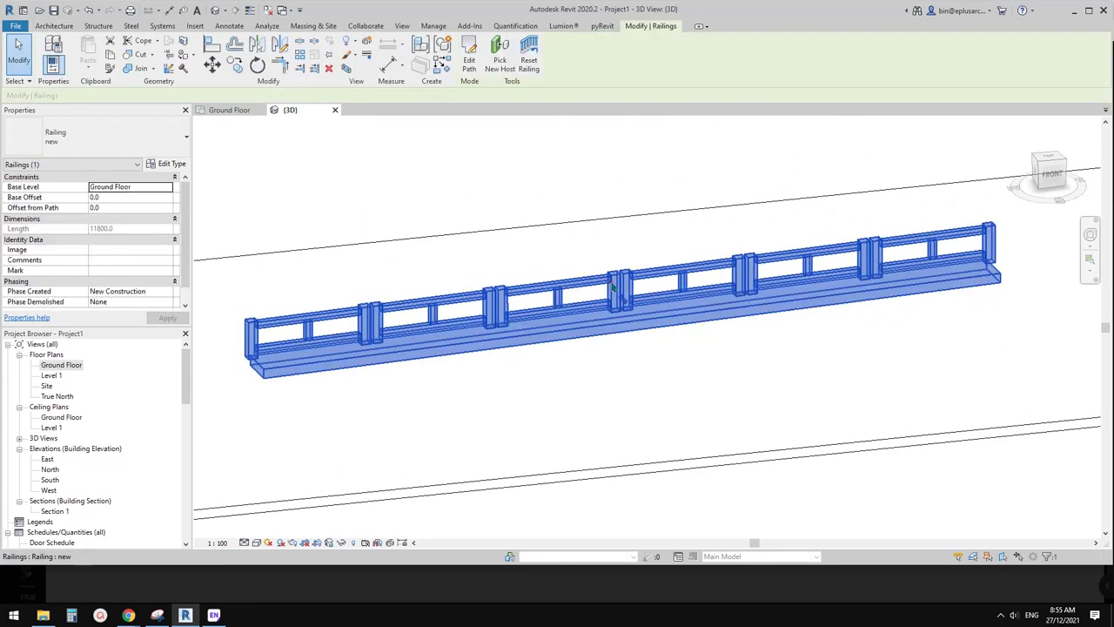
{"action": "left_click", "coordinate": [471, 59]}
{"action": "left_click", "coordinate": [587, 323]}
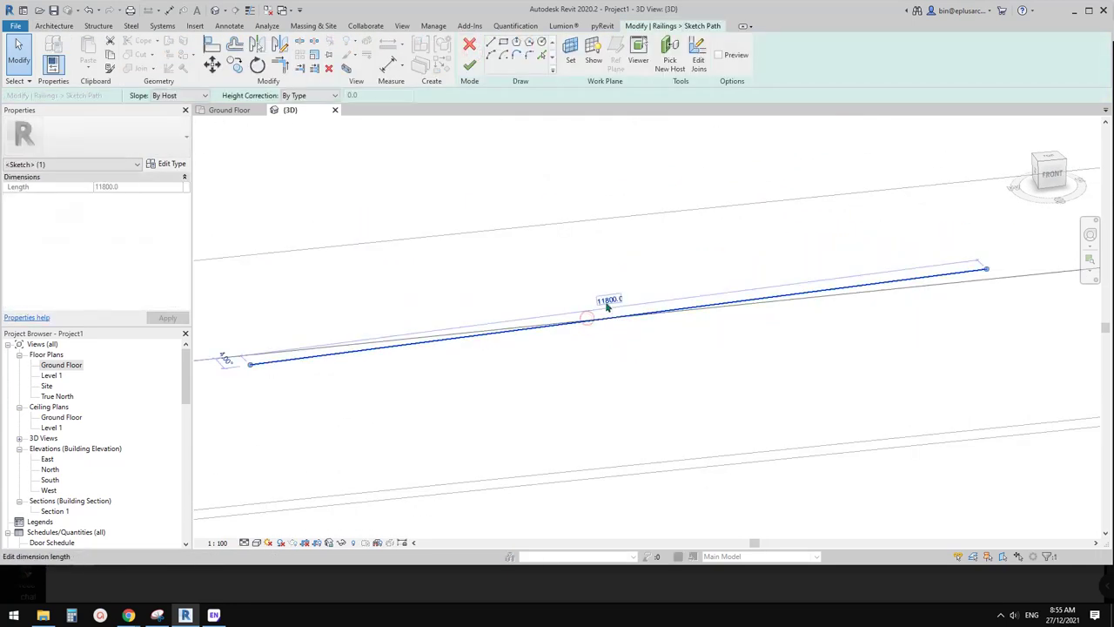
{"action": "left_click", "coordinate": [608, 301]}
{"action": "left_click", "coordinate": [594, 296]}
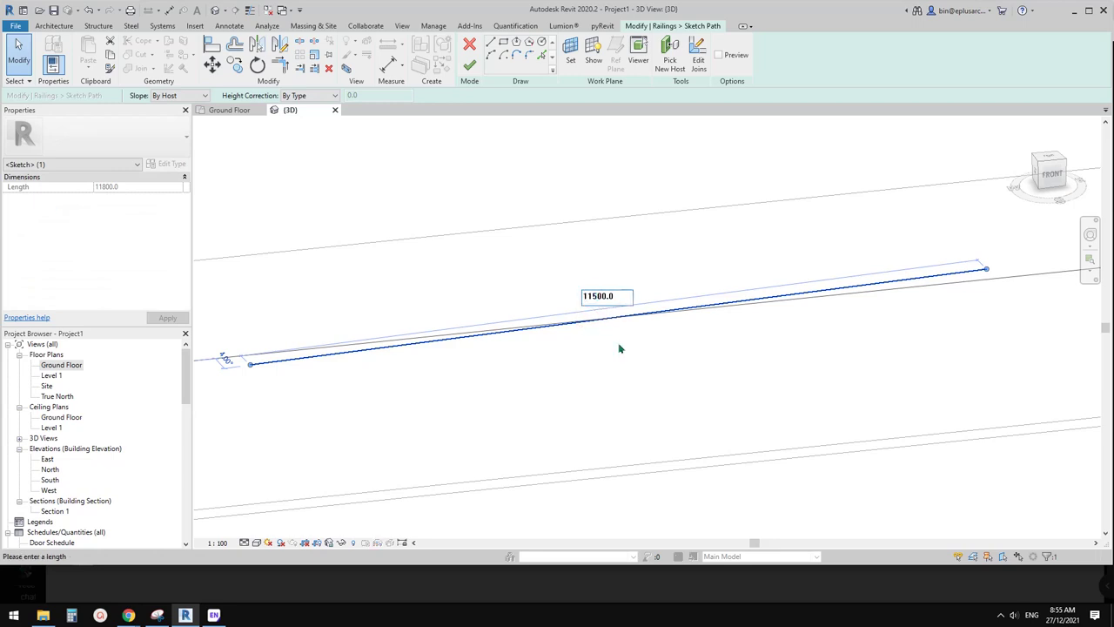
{"action": "key", "text": "Return"}
{"action": "left_click", "coordinate": [475, 68]}
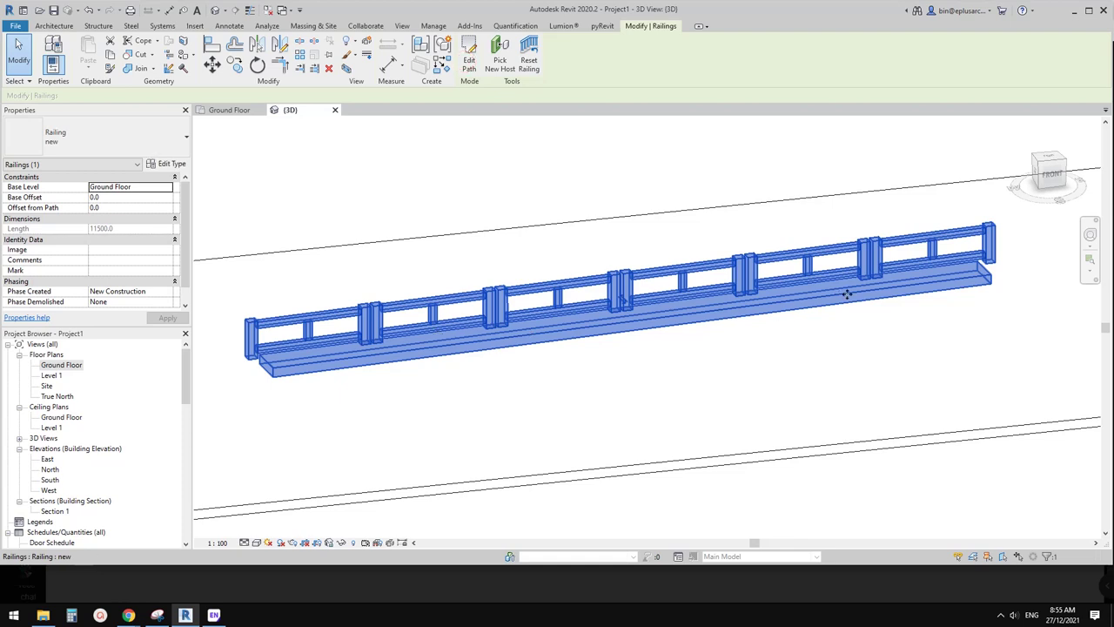
Set the railing's sketch path length to 12000 mm, finish the sketch and check the result in 3D
{"action": "left_click", "coordinate": [469, 59]}
{"action": "left_click", "coordinate": [632, 321]}
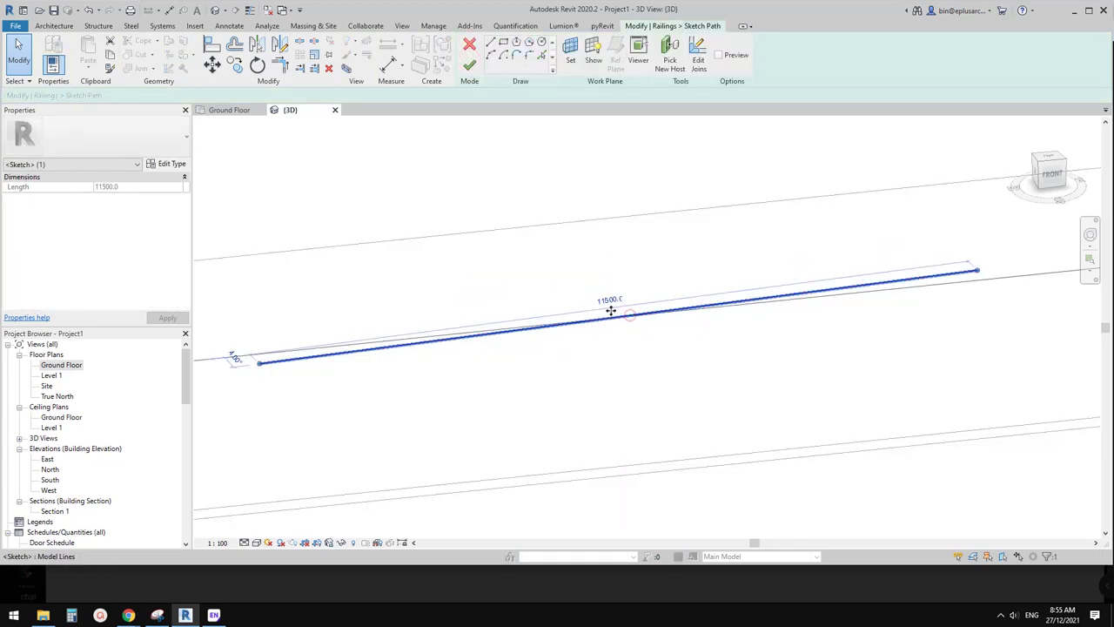
{"action": "left_click", "coordinate": [613, 298]}
{"action": "type", "text": "12000"}
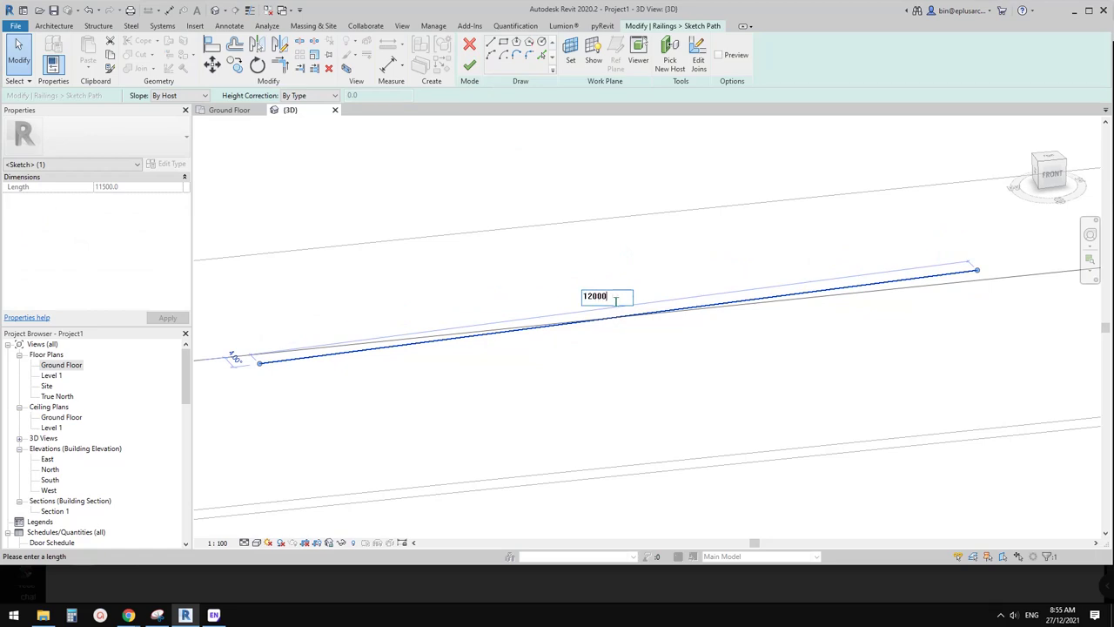
{"action": "key", "text": "Return"}
{"action": "left_click", "coordinate": [469, 65]}
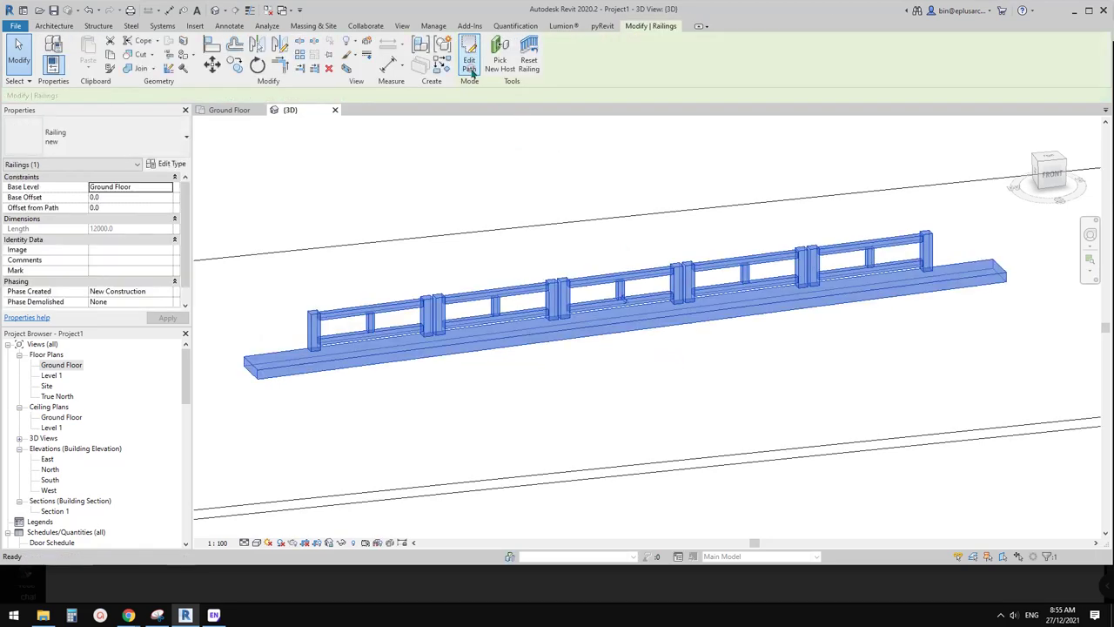
{"action": "left_click", "coordinate": [680, 351]}
{"action": "middle_click_drag", "start_coordinate": [680, 351], "coordinate": [659, 323], "text": "shift"}
{"action": "left_click", "coordinate": [659, 323]}
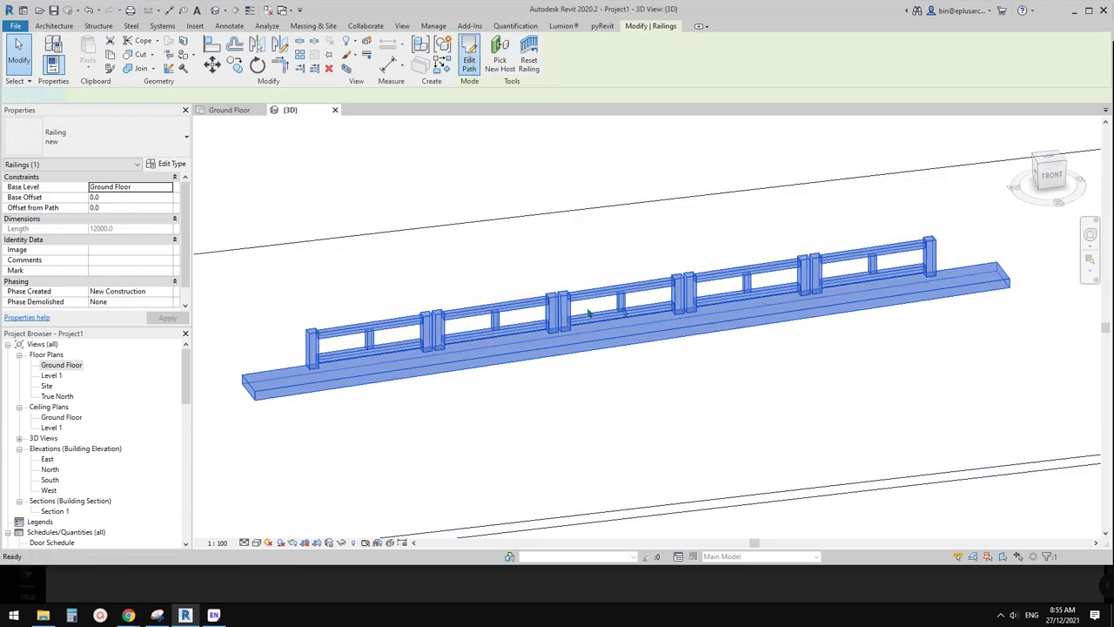
Edit the railing's path again, set its length to 11980 mm and finish the sketch
{"action": "left_click", "coordinate": [469, 59]}
{"action": "left_click", "coordinate": [574, 336]}
{"action": "left_click", "coordinate": [600, 303]}
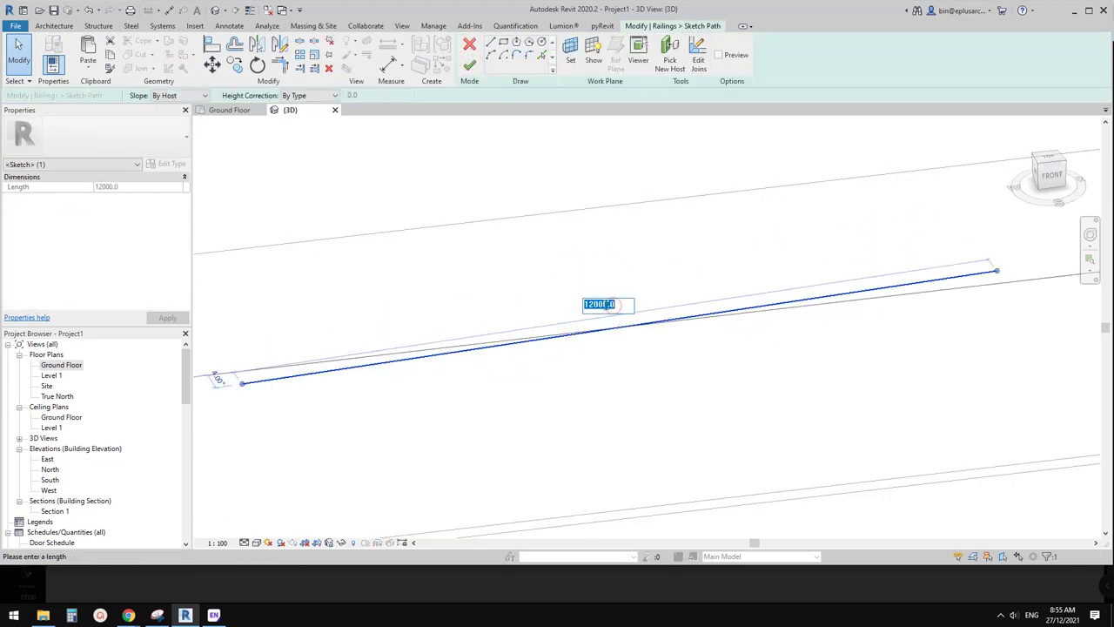
{"action": "left_click_drag", "start_coordinate": [607, 307], "coordinate": [574, 304]}
{"action": "type", "text": "11980"}
{"action": "left_click", "coordinate": [513, 223]}
{"action": "left_click", "coordinate": [469, 65]}
{"action": "key", "text": "Escape"}
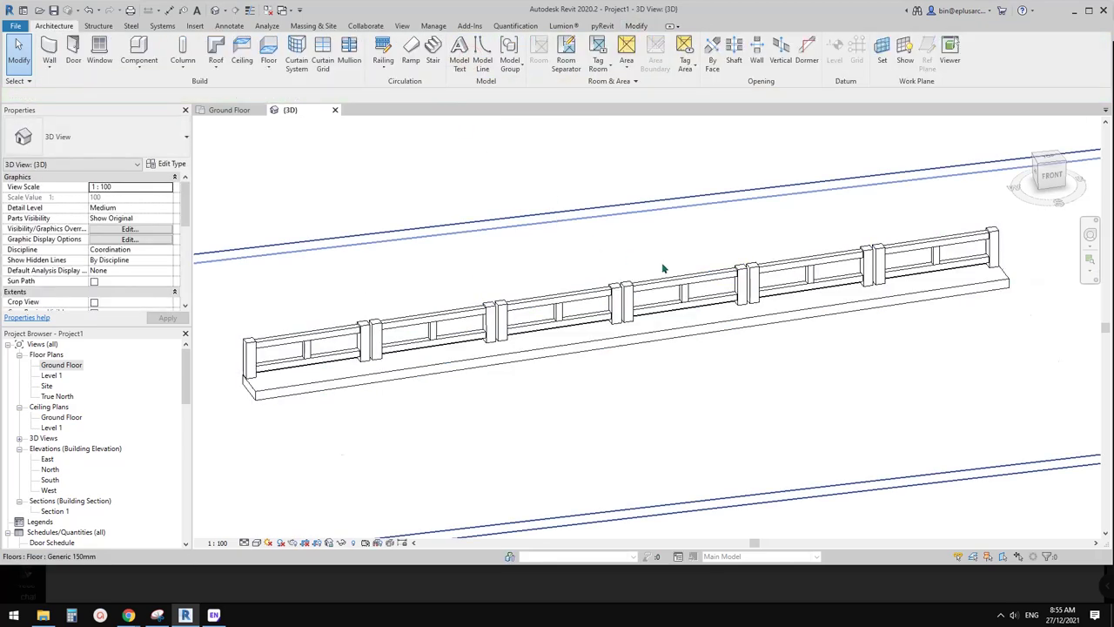
Examine the baluster panels along the railing and at both of its ends from several 3D angles
{"action": "middle_click_drag", "start_coordinate": [664, 266], "coordinate": [580, 356], "text": "shift"}
{"action": "scroll", "coordinate": [565, 361], "scroll_direction": "up", "scroll_amount": 5}
{"action": "scroll", "coordinate": [566, 360], "scroll_direction": "down", "scroll_amount": 4}
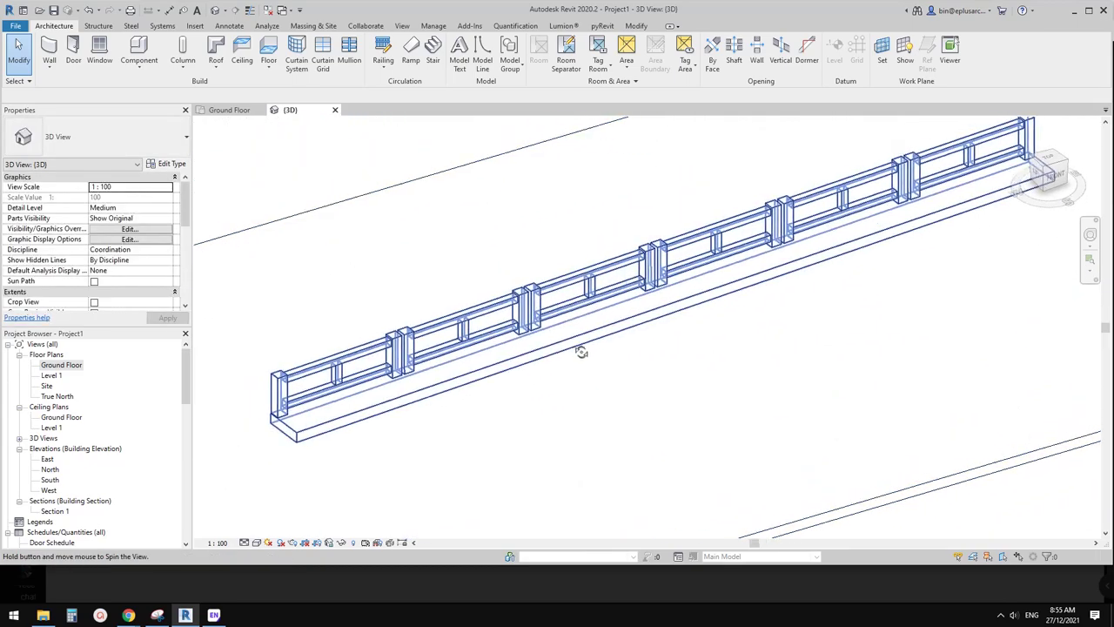
{"action": "left_click", "coordinate": [629, 298]}
{"action": "middle_click_drag", "start_coordinate": [629, 298], "coordinate": [699, 317], "text": "shift"}
{"action": "scroll", "coordinate": [663, 302], "scroll_direction": "down", "scroll_amount": 1}
{"action": "key", "text": "Escape"}
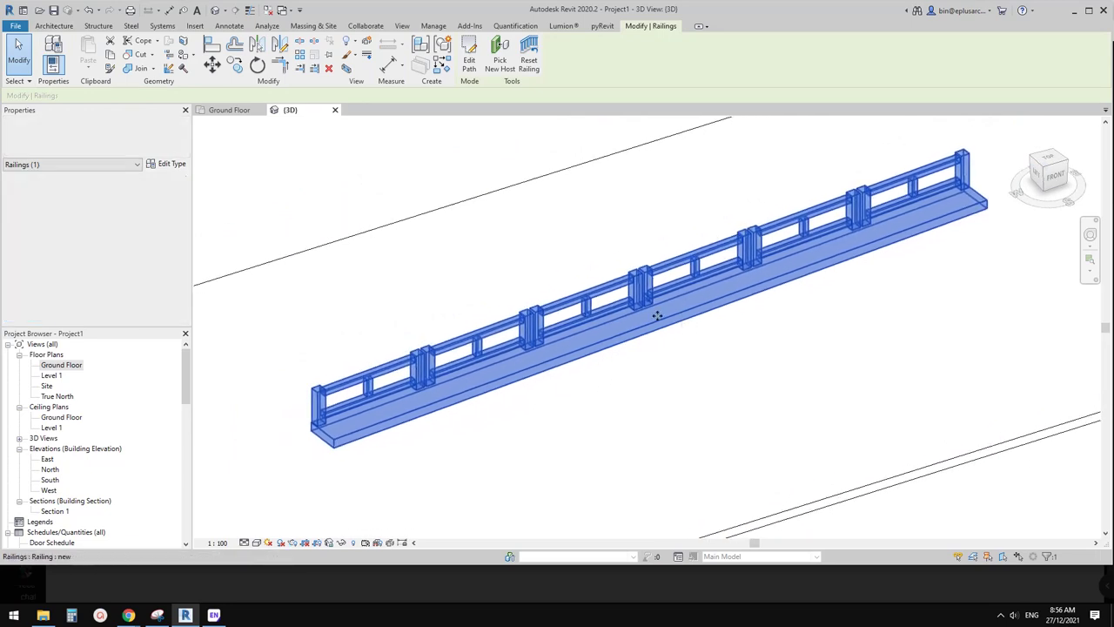
{"action": "scroll", "coordinate": [659, 294], "scroll_direction": "up", "scroll_amount": 2}
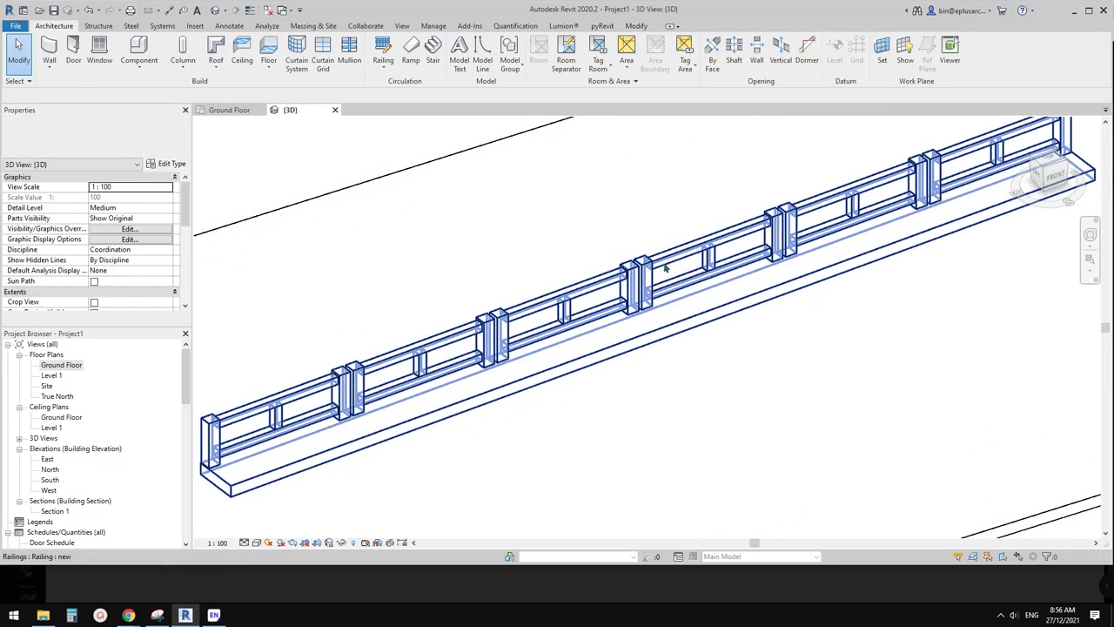
{"action": "middle_click_drag", "start_coordinate": [644, 283], "coordinate": [632, 246], "text": "shift"}
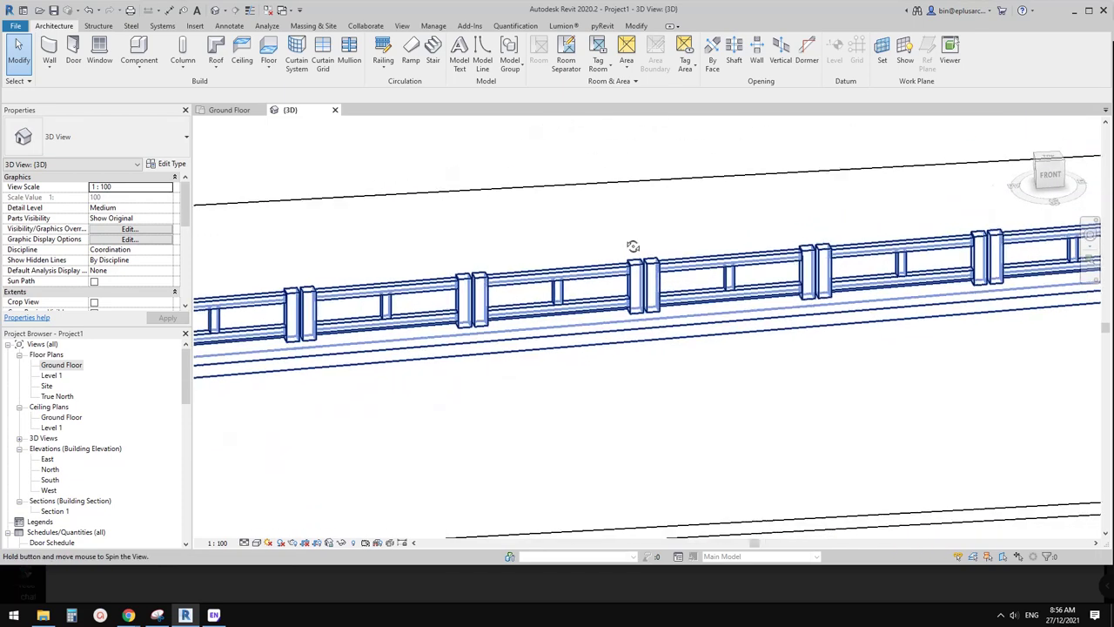
{"action": "scroll", "coordinate": [659, 283], "scroll_direction": "down", "scroll_amount": 2}
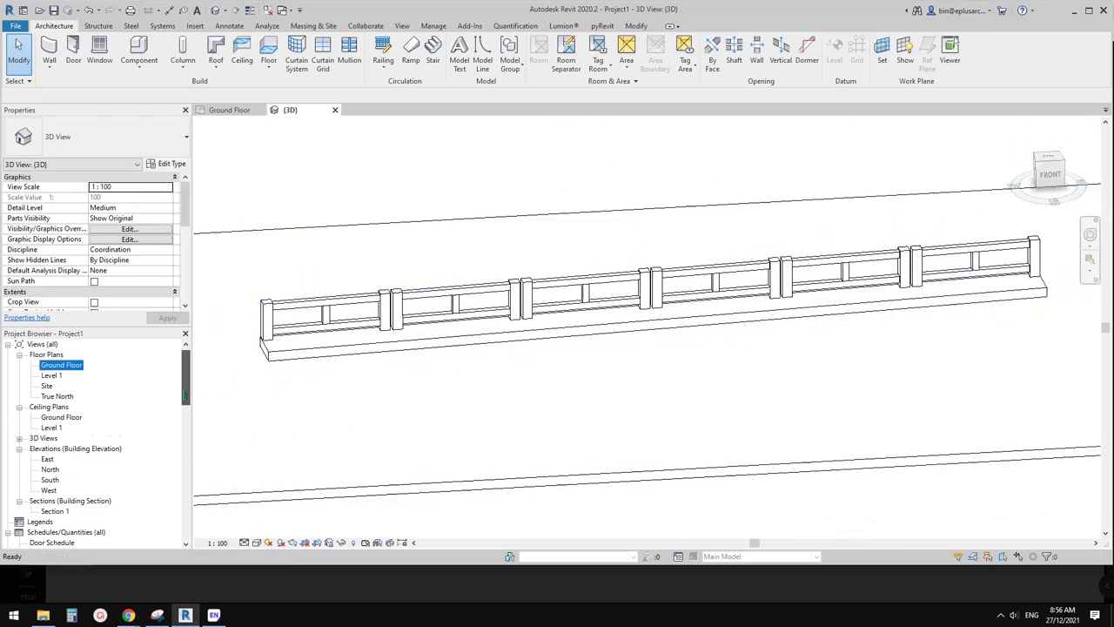
Check the type properties of the Rail 01 baluster family's type and rename that type to 2000mm
{"action": "left_click_drag", "start_coordinate": [185, 396], "coordinate": [185, 509]}
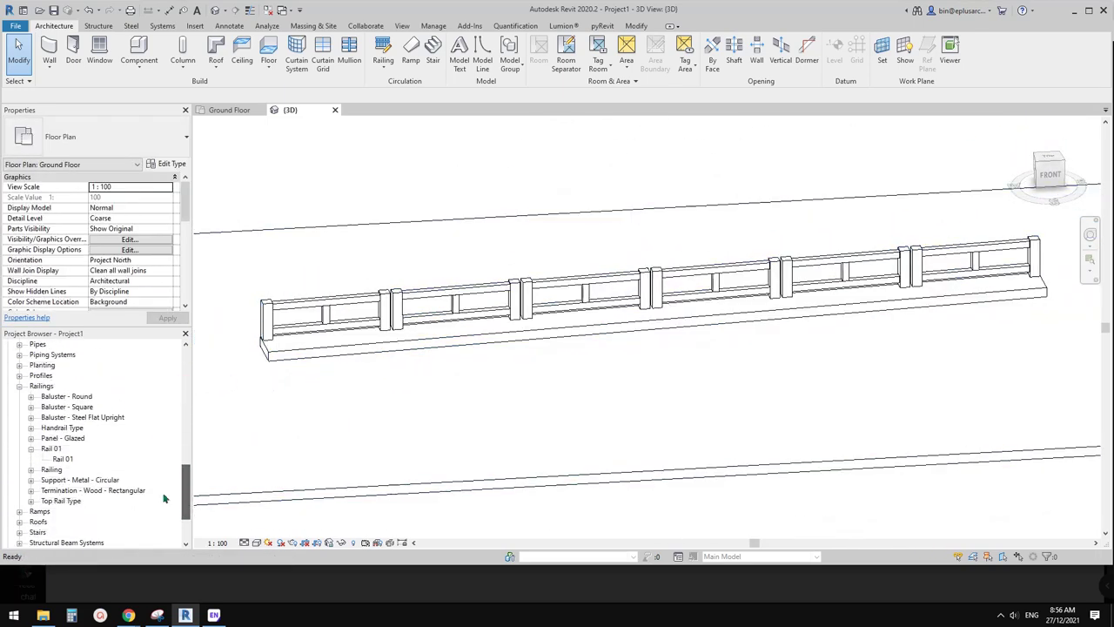
{"action": "left_click", "coordinate": [63, 459]}
{"action": "right_click", "coordinate": [63, 459]}
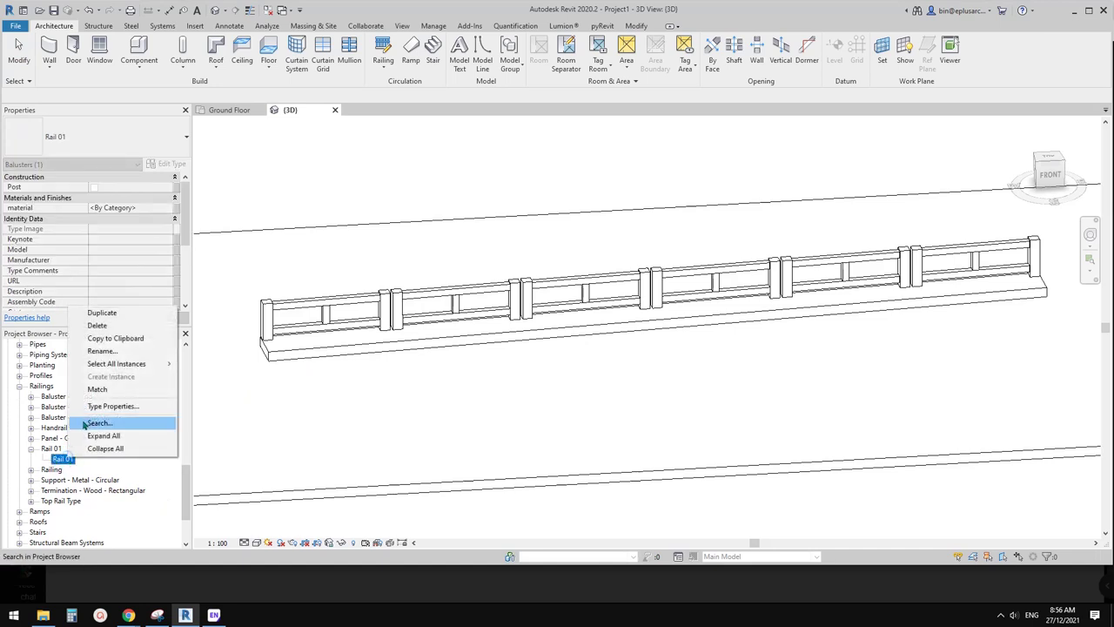
{"action": "left_click", "coordinate": [96, 421]}
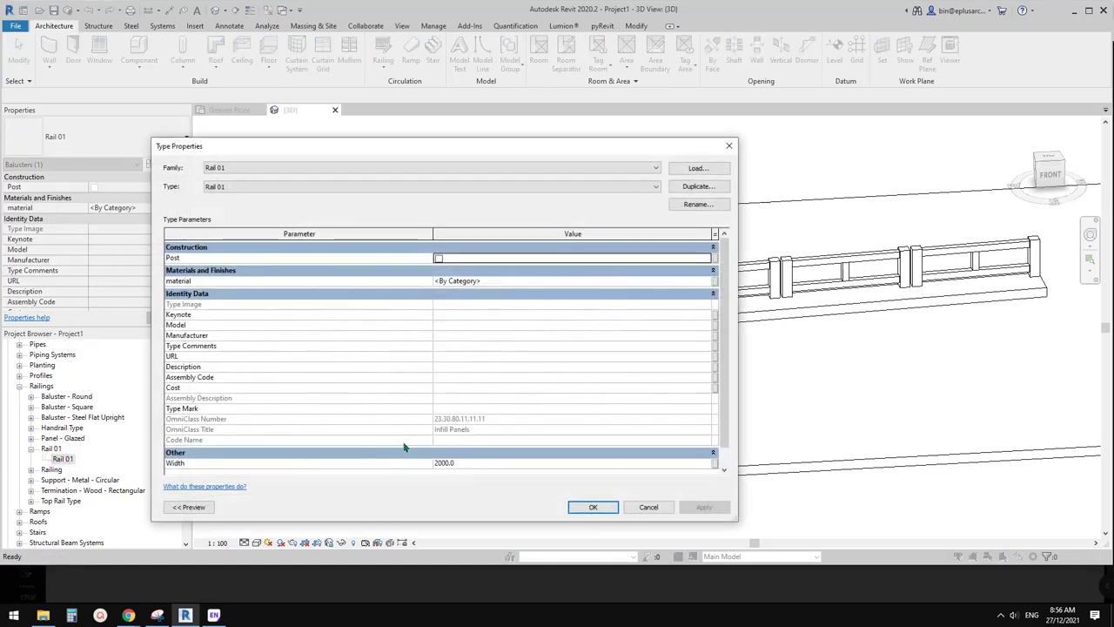
{"action": "scroll", "coordinate": [404, 447], "scroll_direction": "down", "scroll_amount": 1}
{"action": "left_click", "coordinate": [729, 146]}
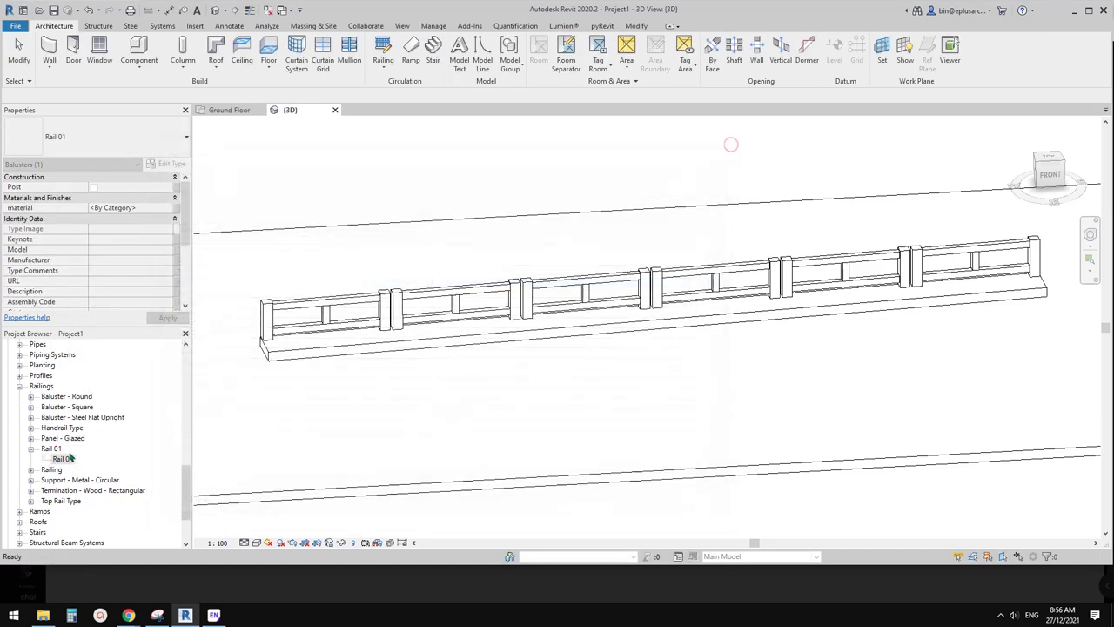
{"action": "right_click", "coordinate": [63, 459]}
{"action": "left_click", "coordinate": [103, 350]}
{"action": "type", "text": "2000mm"}
{"action": "left_click", "coordinate": [253, 396]}
Duplicate the 2000mm baluster type of Rail 01 and name the copy 1800mm
{"action": "right_click", "coordinate": [67, 459]}
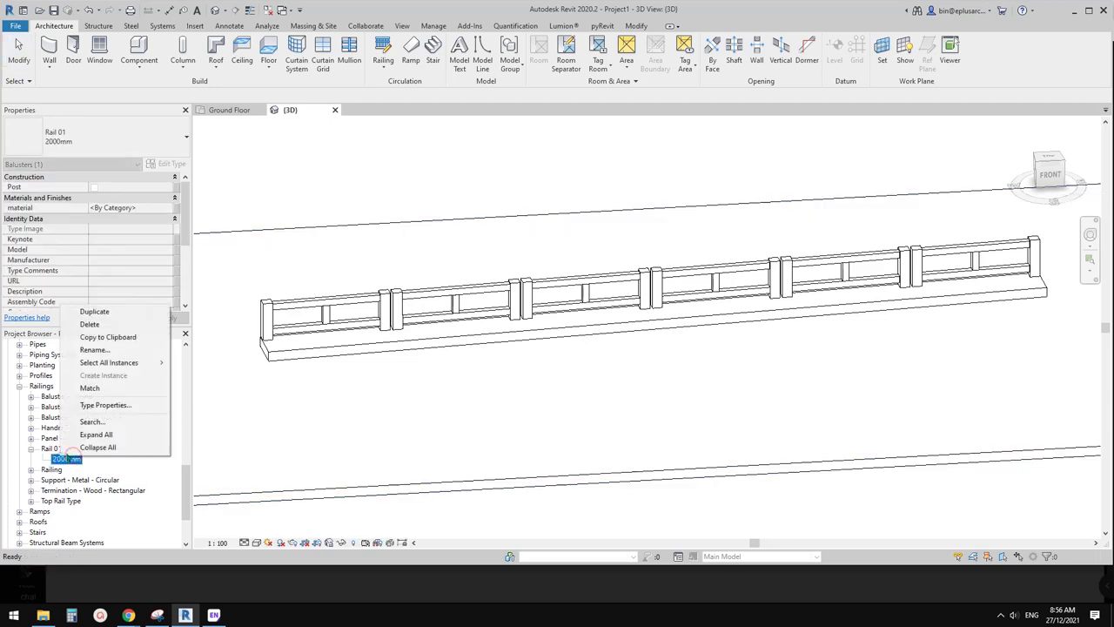
{"action": "left_click", "coordinate": [114, 312]}
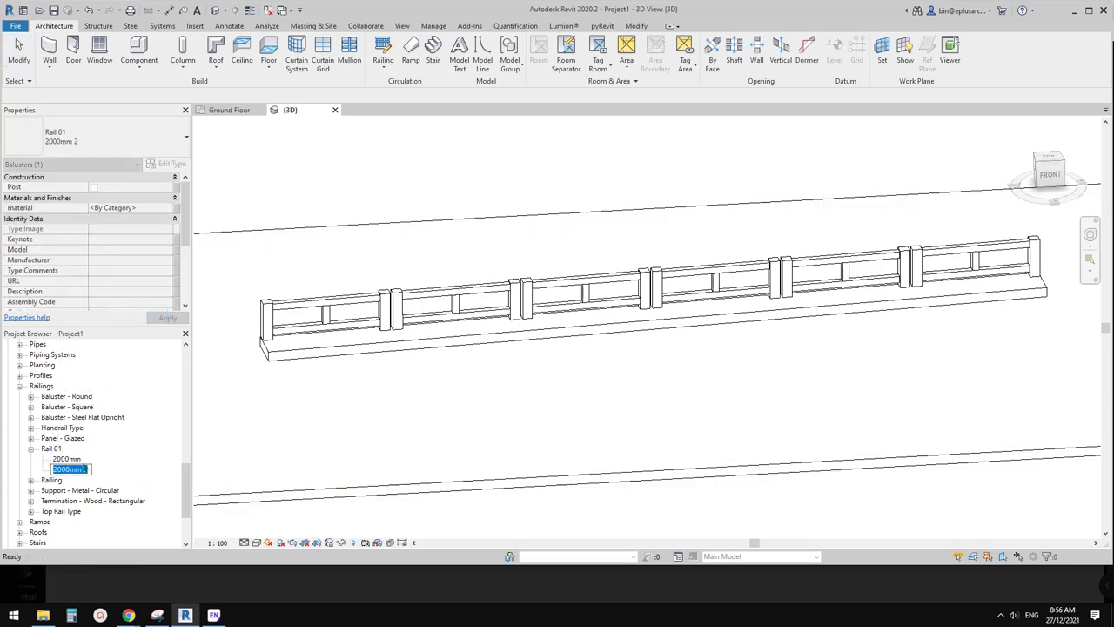
{"action": "type", "text": "180"}
{"action": "key", "text": "Return"}
Set the Width parameter of Rail 01's 1800mm type to 1800 and confirm its type properties
{"action": "double_click", "coordinate": [97, 461]}
{"action": "scroll", "coordinate": [484, 463], "scroll_direction": "down", "scroll_amount": 1}
{"action": "left_click", "coordinate": [484, 450]}
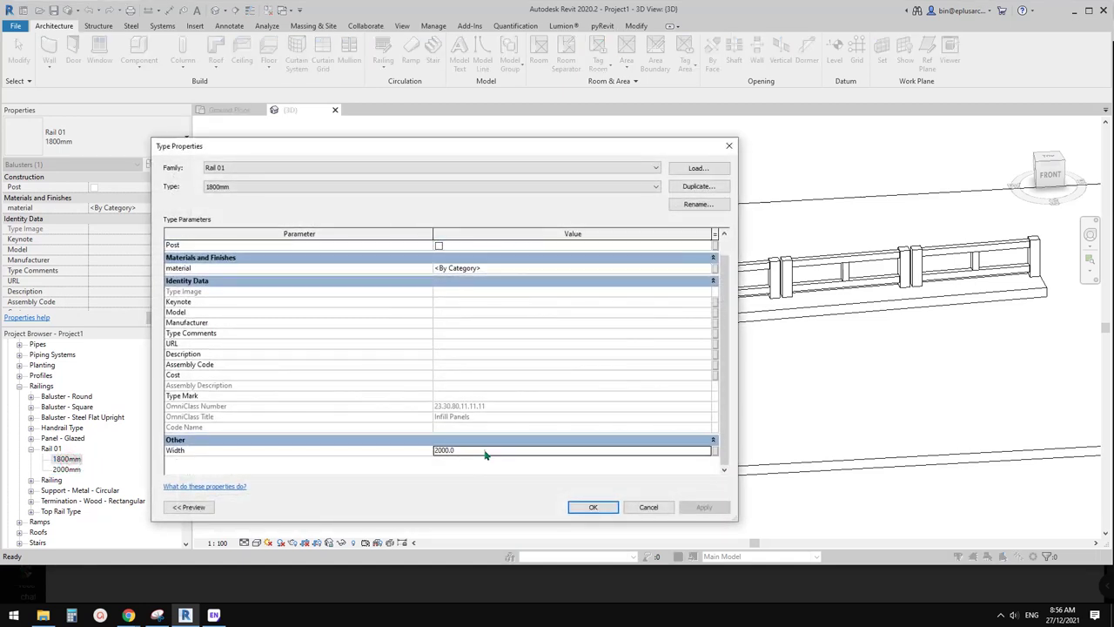
{"action": "type", "text": "18"}
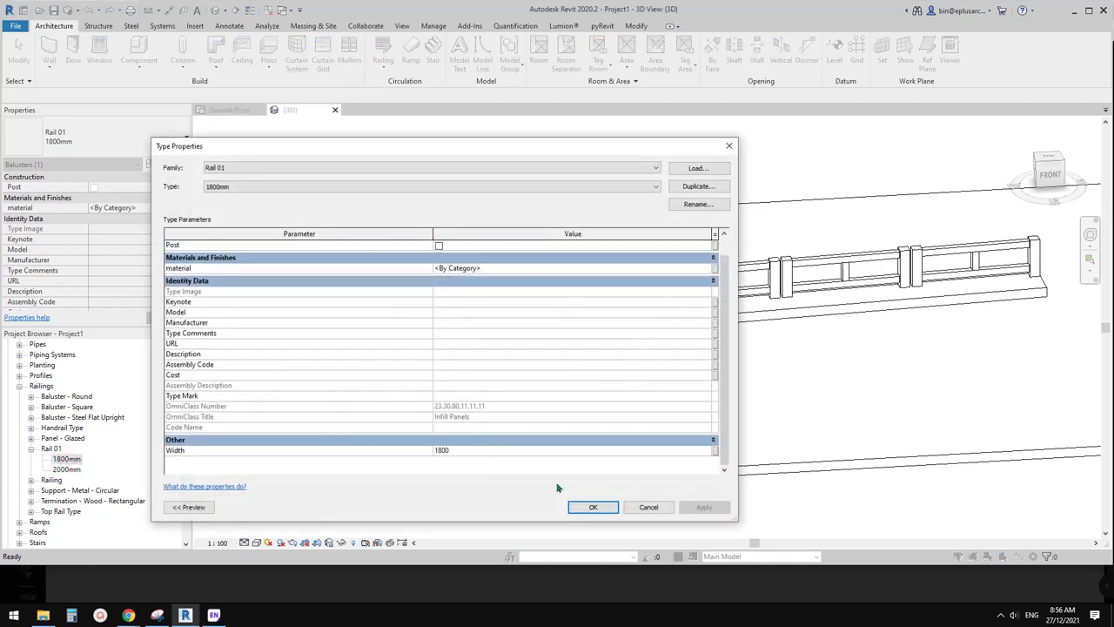
{"action": "left_click", "coordinate": [591, 508]}
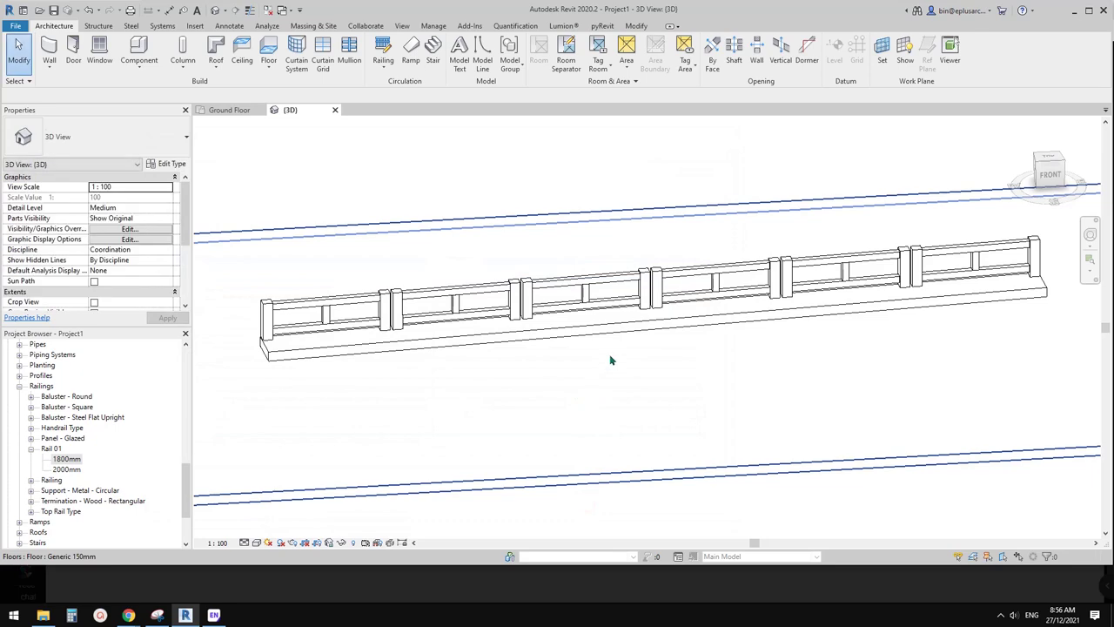
In the railing type's baluster placement, assign Rail 01 : 1800mm as the regular baluster of the main pattern
{"action": "left_click", "coordinate": [592, 309]}
{"action": "middle_click_drag", "start_coordinate": [595, 309], "coordinate": [618, 338], "text": "shift"}
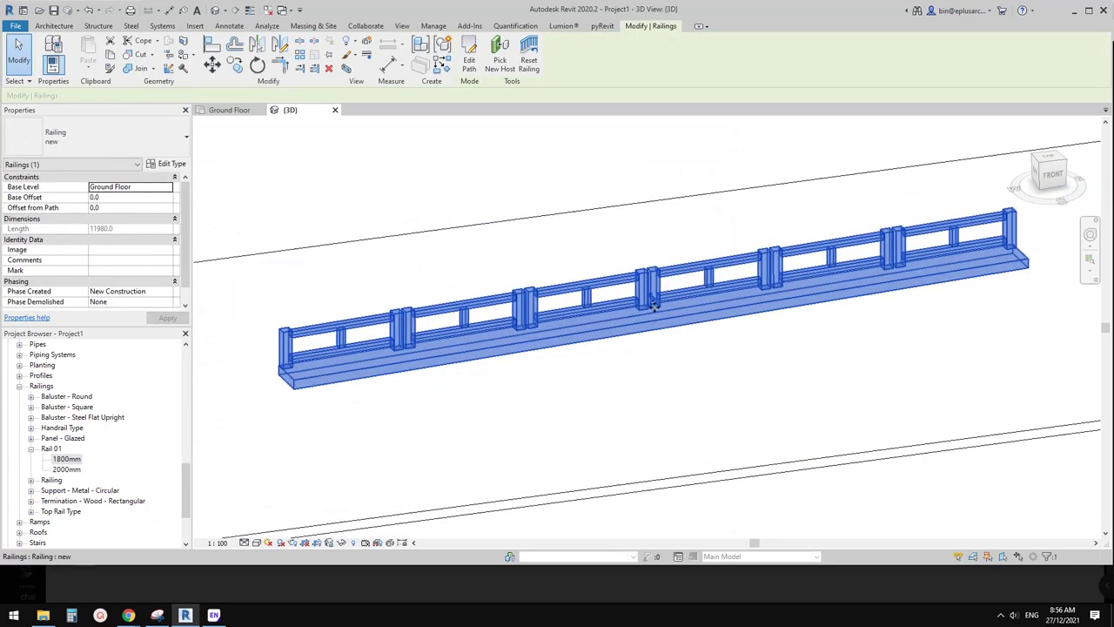
{"action": "middle_click_drag", "start_coordinate": [734, 280], "coordinate": [360, 249], "text": "shift"}
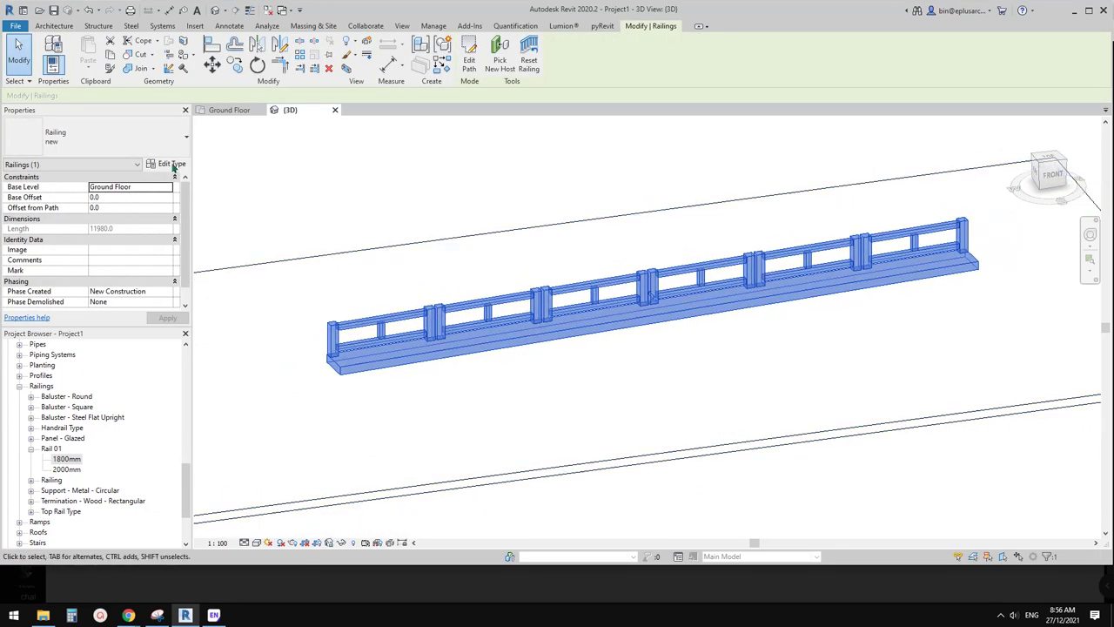
{"action": "left_click", "coordinate": [171, 164]}
{"action": "left_click", "coordinate": [548, 280]}
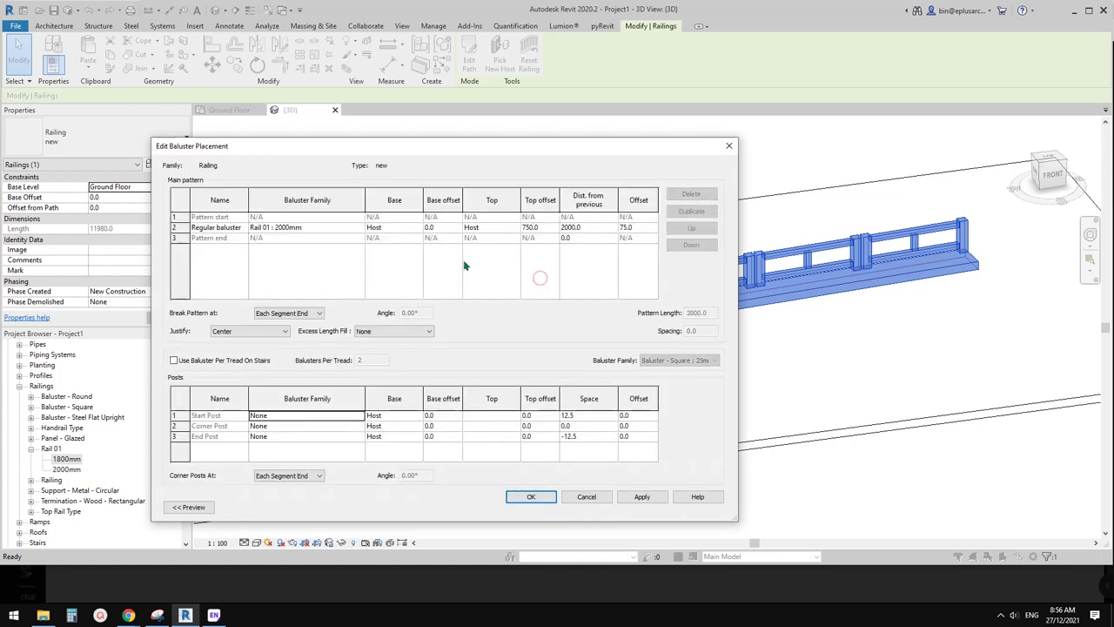
{"action": "left_click", "coordinate": [315, 228]}
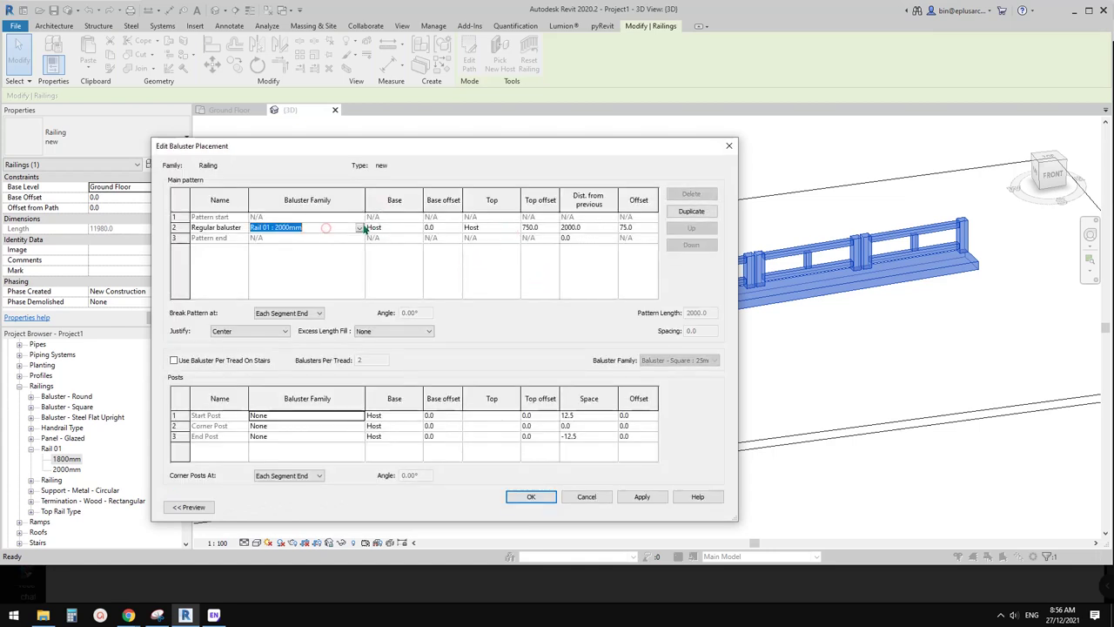
{"action": "left_click", "coordinate": [359, 228]}
{"action": "left_click", "coordinate": [275, 281]}
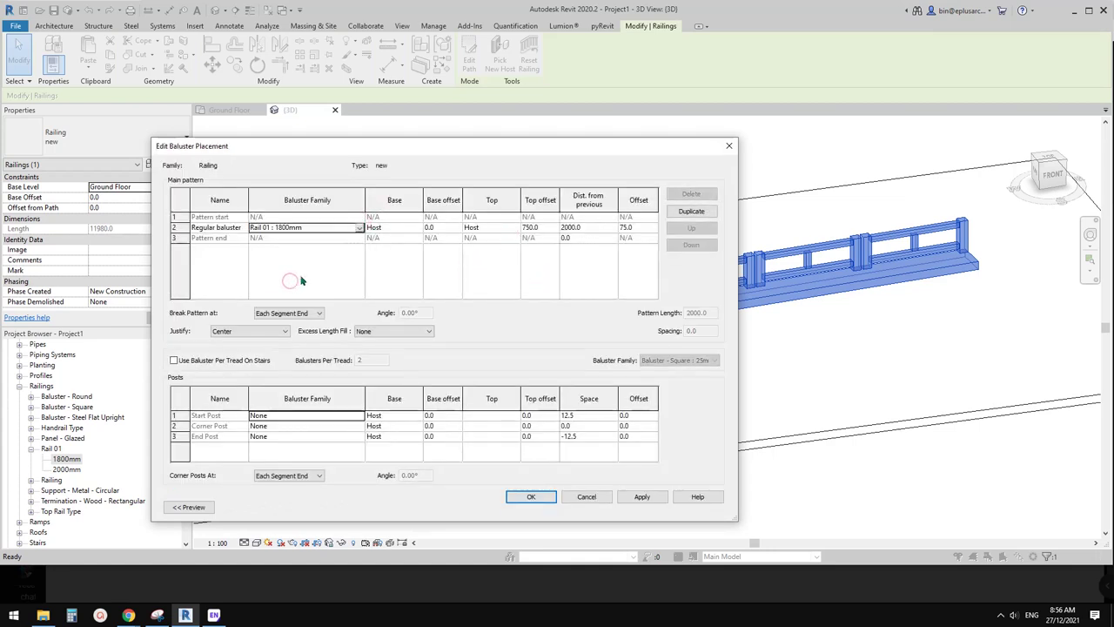
Set the regular baluster's distance from previous to 1800 and apply the changes to the railing type
{"action": "left_click", "coordinate": [591, 231]}
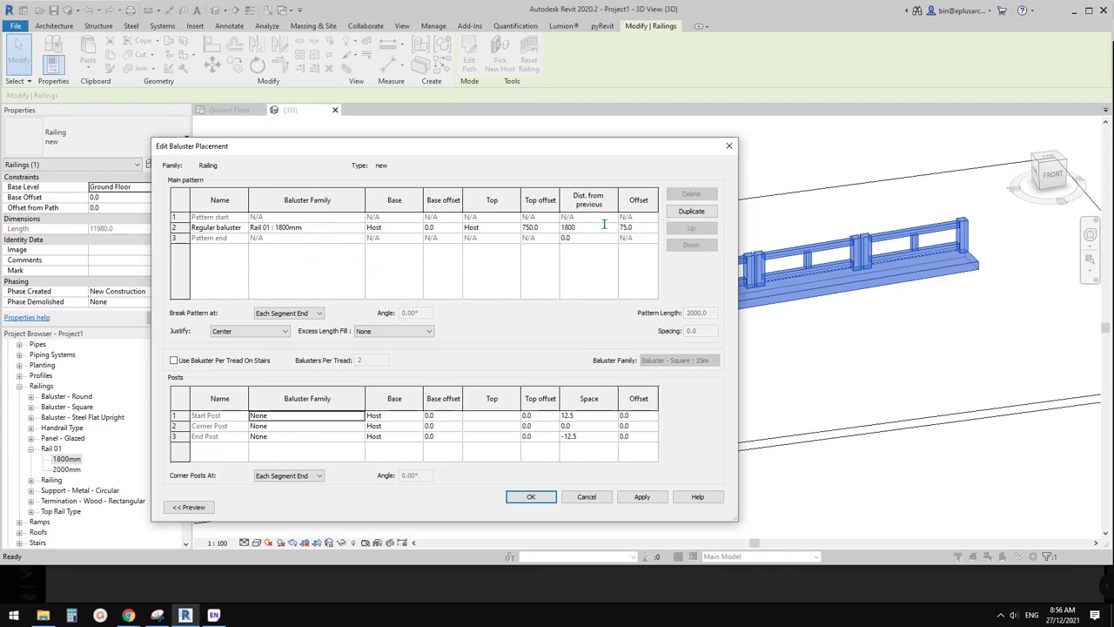
{"action": "type", "text": "1800"}
{"action": "left_click", "coordinate": [530, 496]}
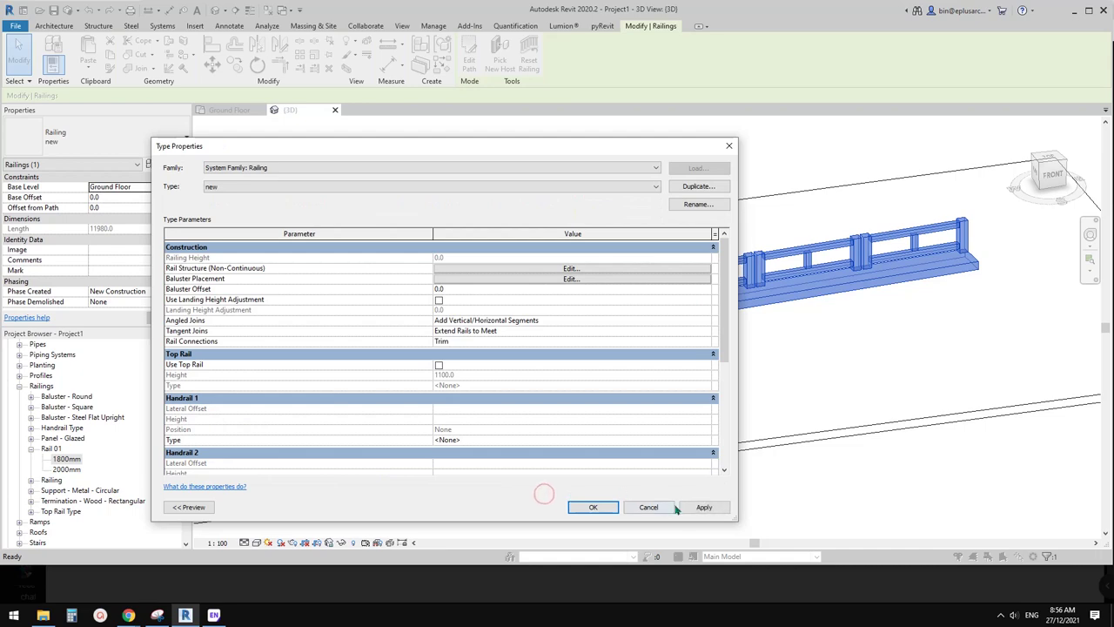
{"action": "left_click", "coordinate": [694, 512]}
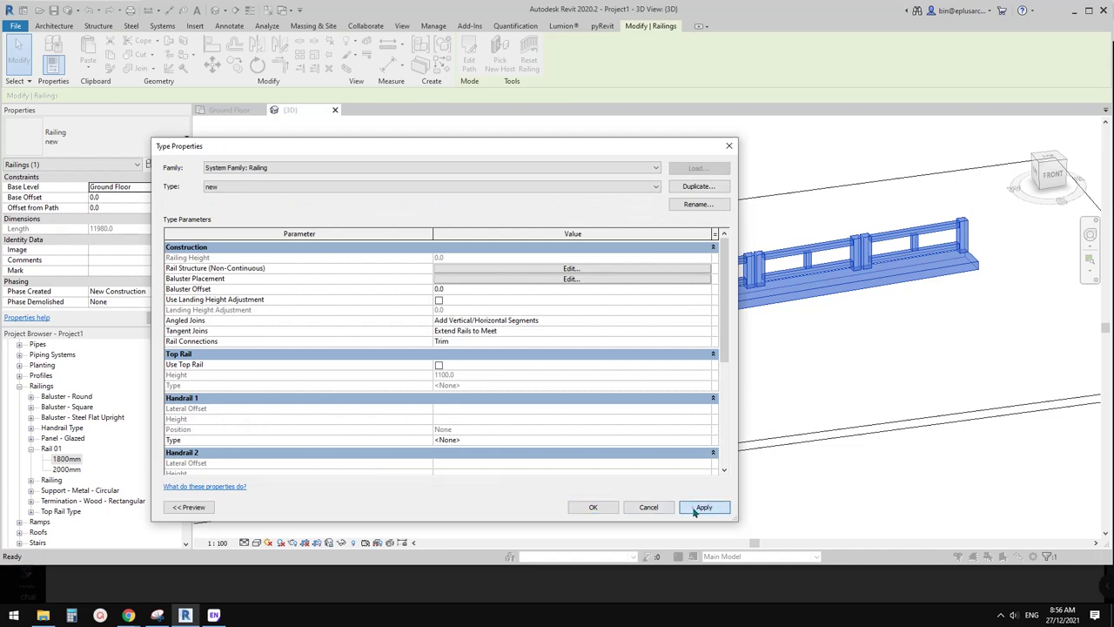
{"action": "left_click", "coordinate": [593, 506]}
Set the railing's sketch path length to 12400 mm, finish the sketch and check the baluster layout in 3D
{"action": "middle_click_drag", "start_coordinate": [666, 365], "coordinate": [507, 235], "text": "shift"}
{"action": "left_click", "coordinate": [469, 67]}
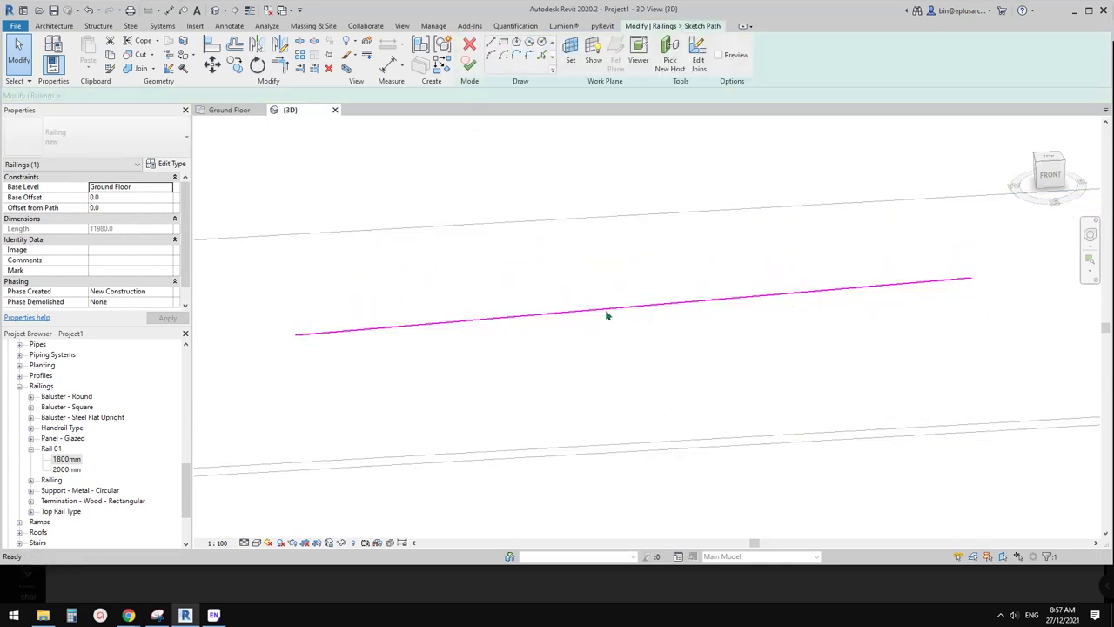
{"action": "left_click", "coordinate": [614, 311]}
{"action": "left_click", "coordinate": [622, 285]}
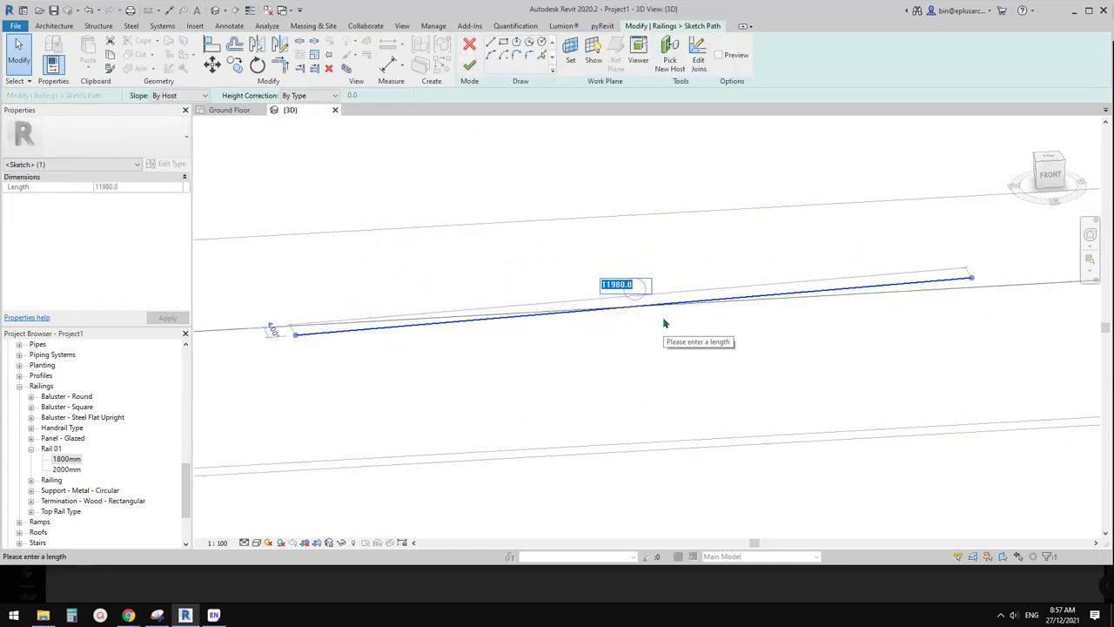
{"action": "type", "text": "12400"}
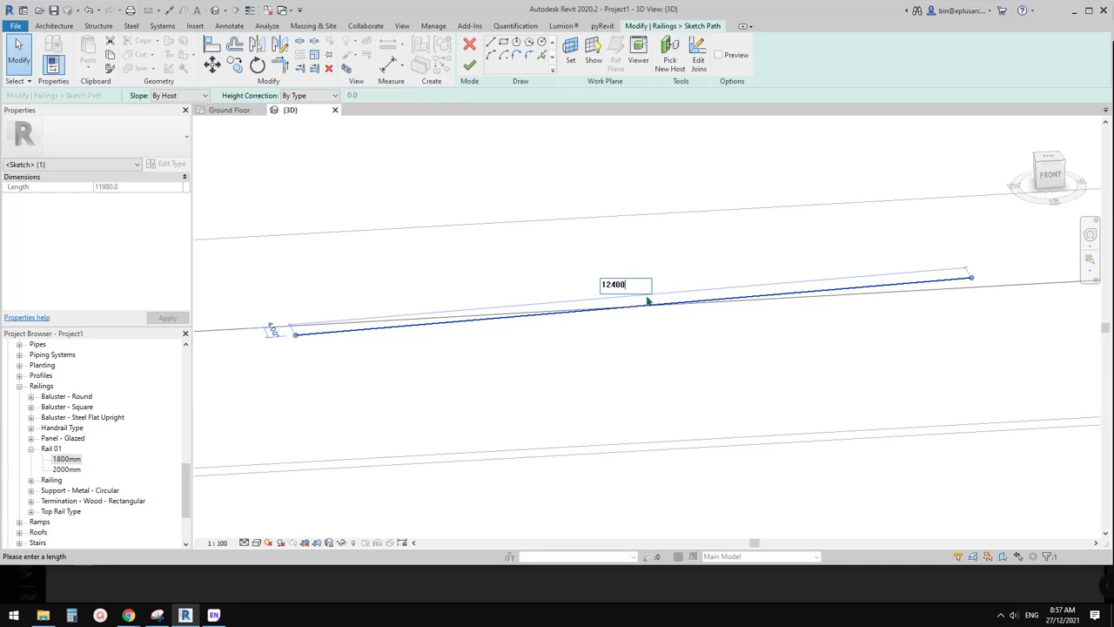
{"action": "left_click", "coordinate": [598, 351]}
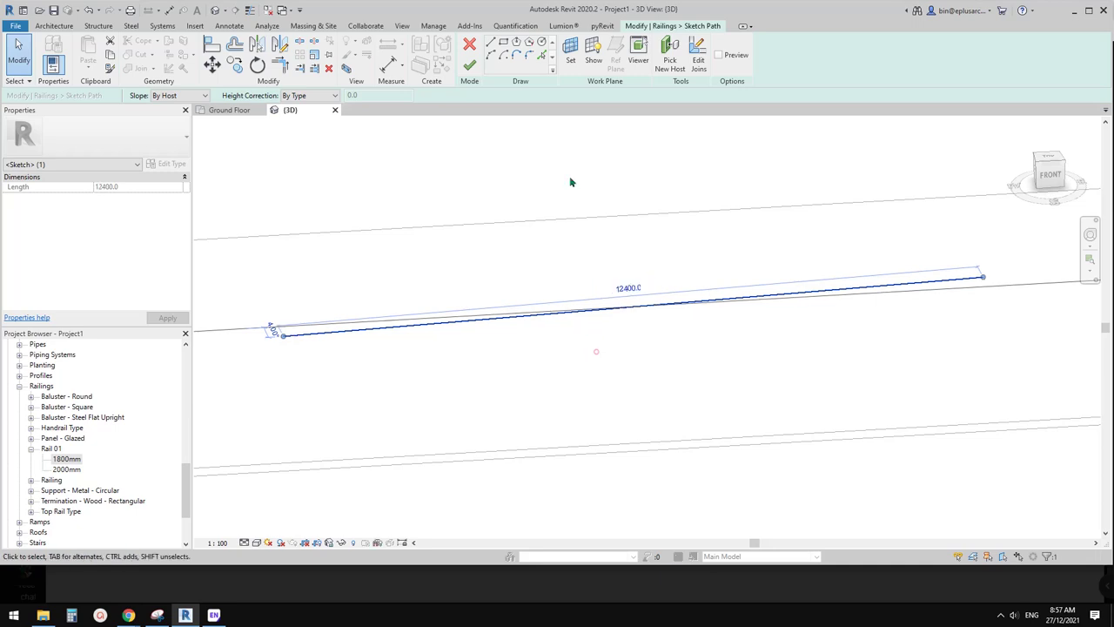
{"action": "left_click", "coordinate": [469, 68]}
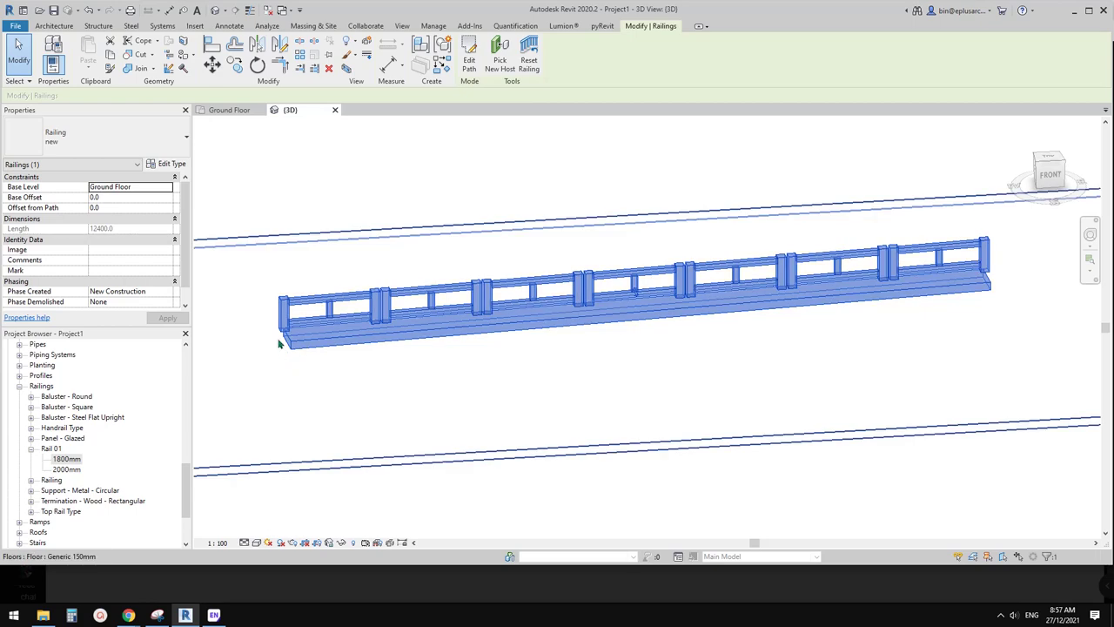
{"action": "middle_click_drag", "start_coordinate": [308, 335], "coordinate": [462, 351], "text": "shift"}
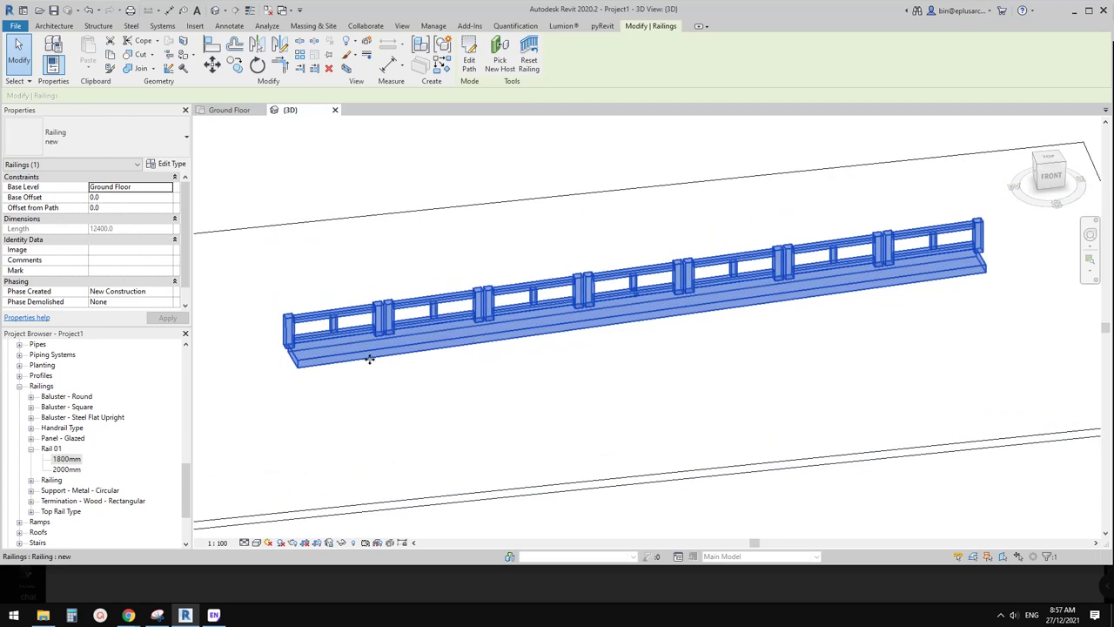
Duplicate Rail 01's 1800mm type and name the new type 1500mm
{"action": "left_click", "coordinate": [65, 460]}
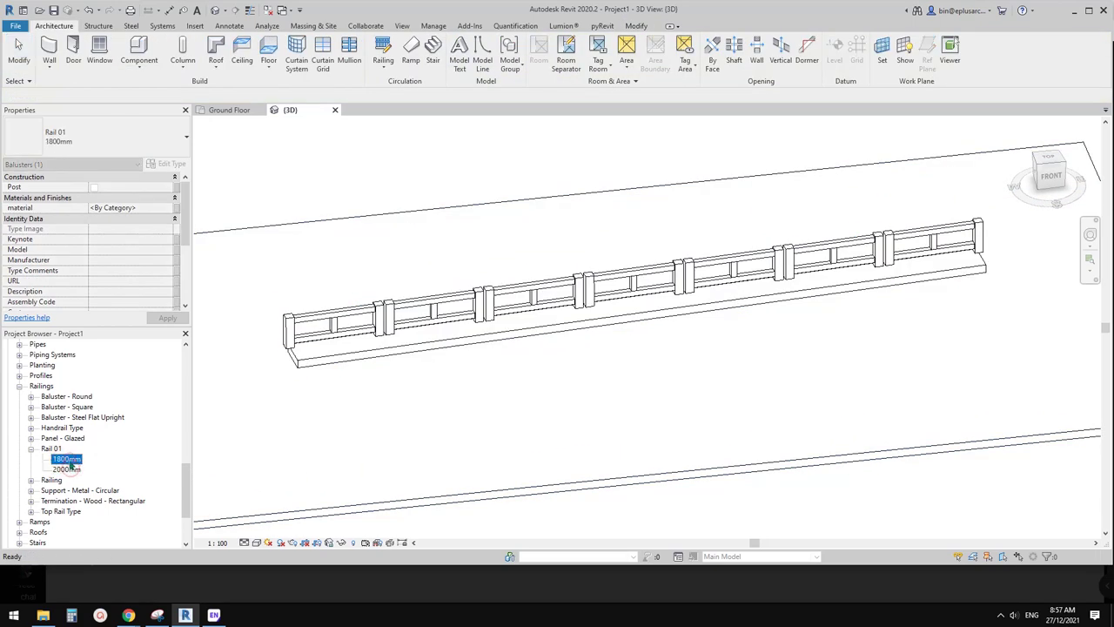
{"action": "right_click", "coordinate": [64, 461]}
{"action": "left_click", "coordinate": [104, 317]}
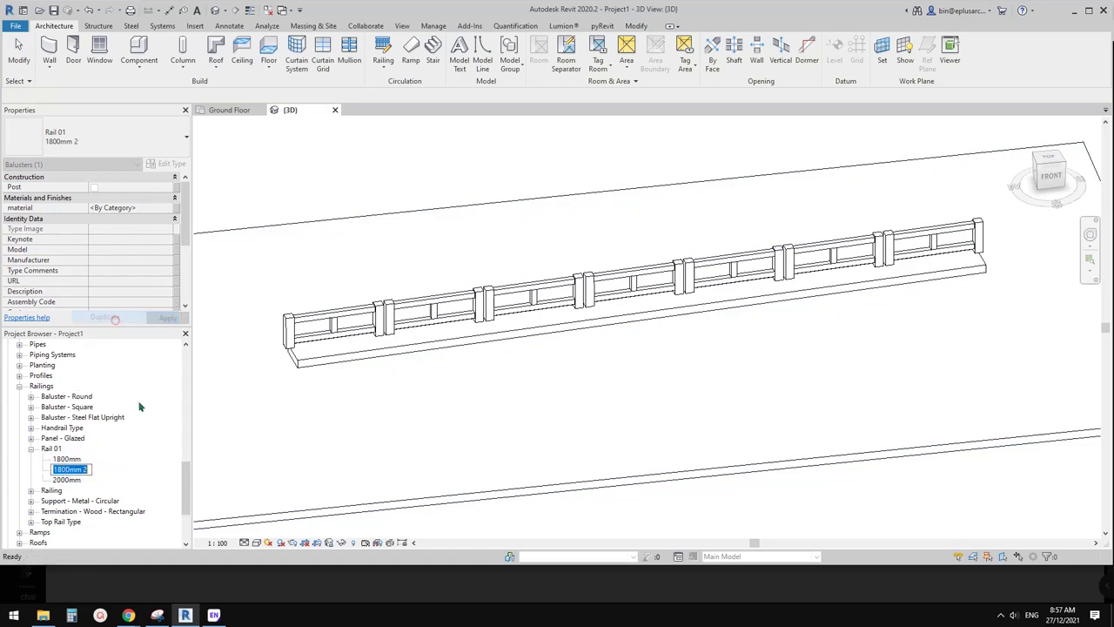
{"action": "type", "text": "15"}
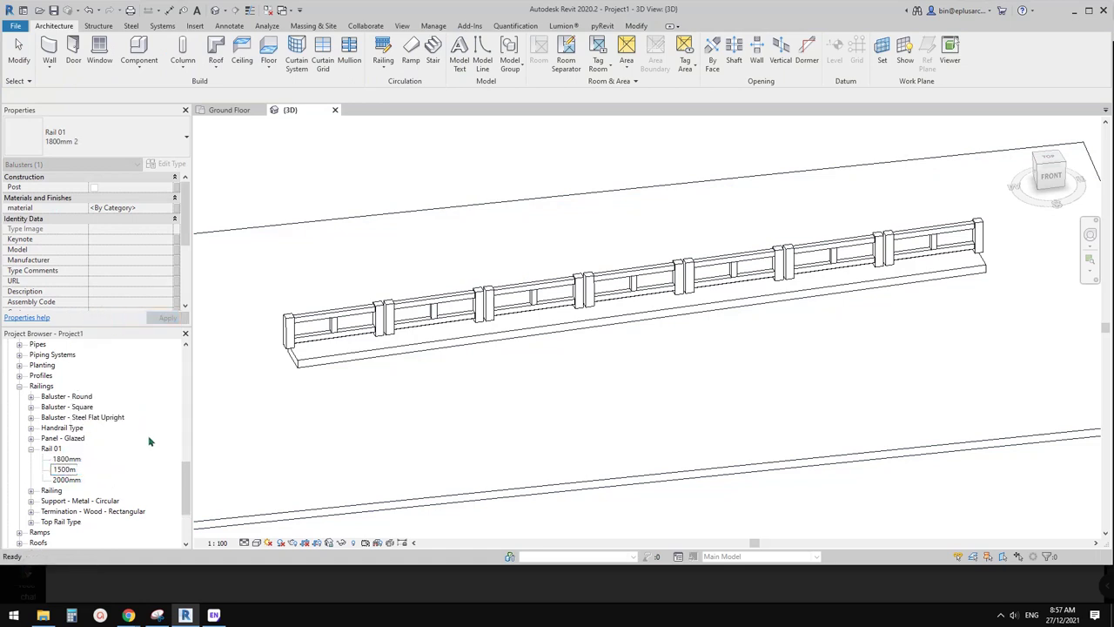
{"action": "left_click", "coordinate": [119, 466]}
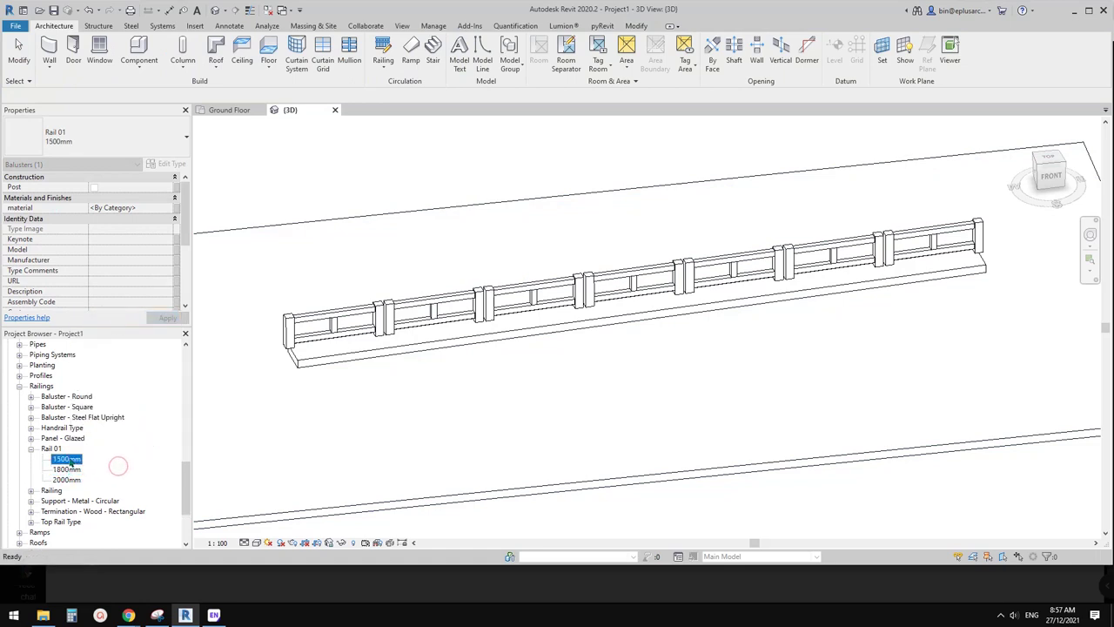
Set the Width parameter of Rail 01's 1500mm type to 1500 and confirm its type properties
{"action": "double_click", "coordinate": [69, 459]}
{"action": "left_click", "coordinate": [474, 463]}
{"action": "type", "text": "1500.0"}
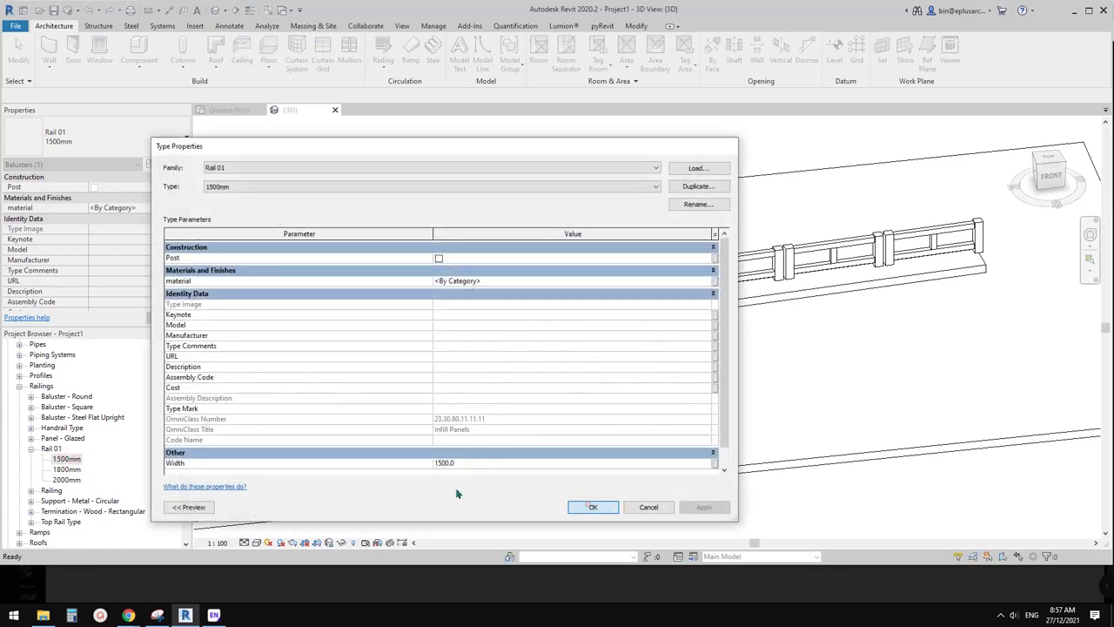
{"action": "left_click", "coordinate": [592, 507]}
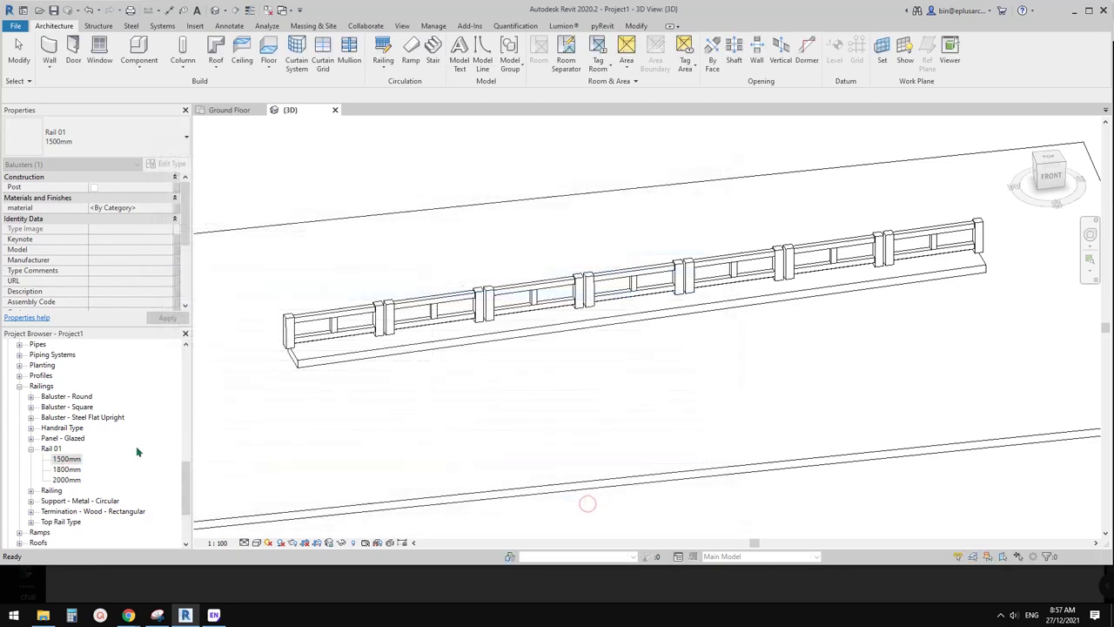
Copy the railing onto the open floor area in front of the original, parallel to it
{"action": "left_click", "coordinate": [419, 357]}
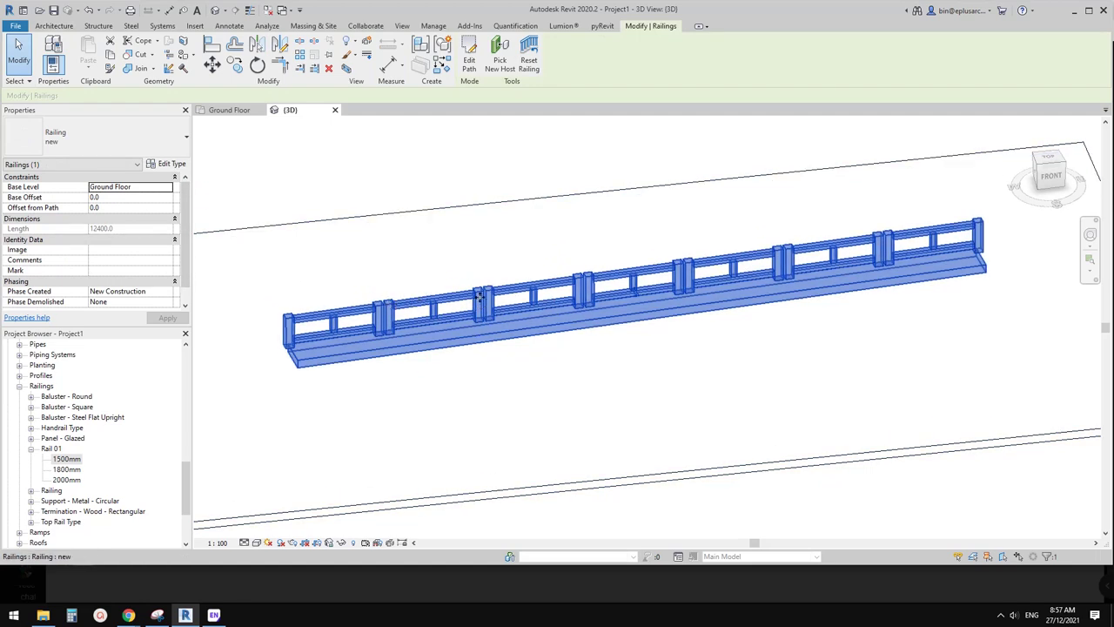
{"action": "scroll", "coordinate": [555, 363], "scroll_direction": "down", "scroll_amount": 3}
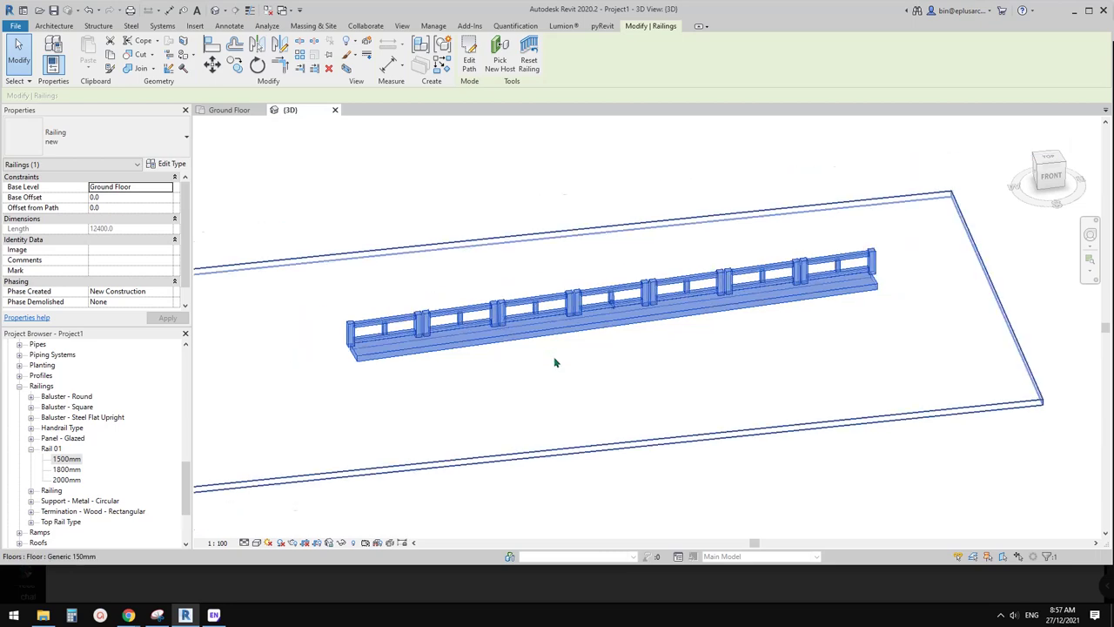
{"action": "middle_click_drag", "start_coordinate": [555, 363], "coordinate": [527, 316], "text": "shift"}
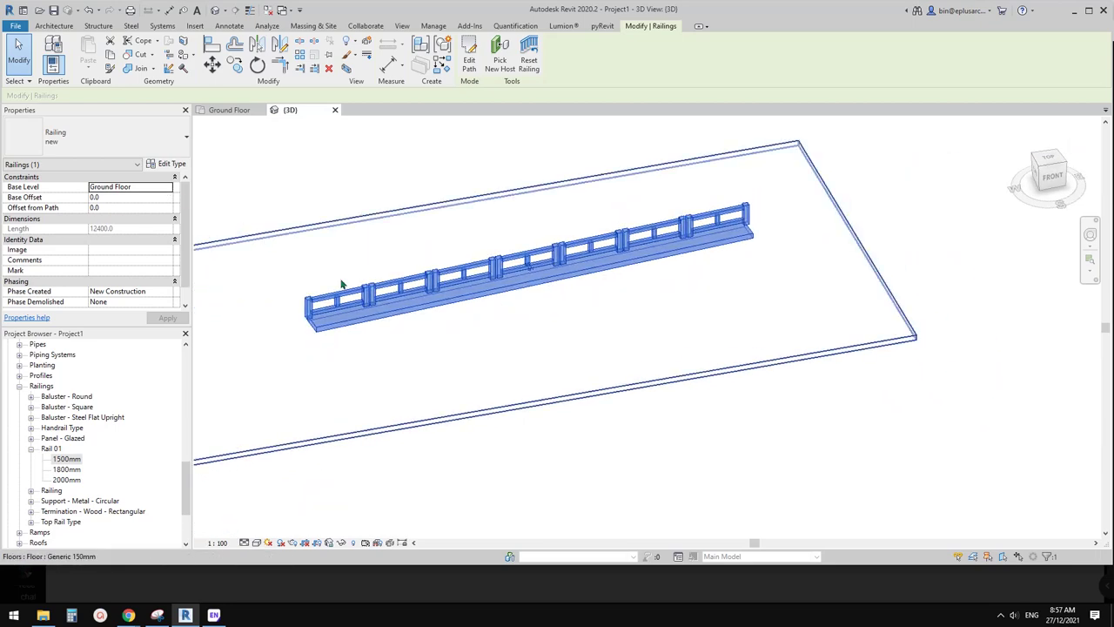
{"action": "scroll", "coordinate": [420, 304], "scroll_direction": "up", "scroll_amount": 2}
{"action": "key", "text": "m"}
{"action": "key", "text": "v"}
{"action": "left_click", "coordinate": [490, 301]}
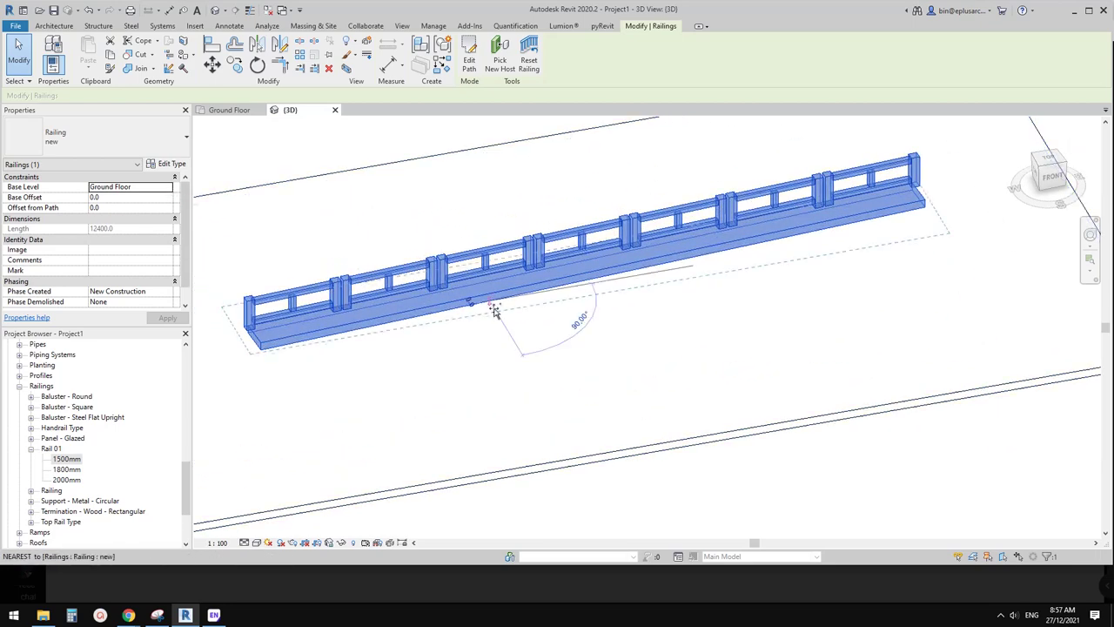
{"action": "left_click", "coordinate": [597, 397]}
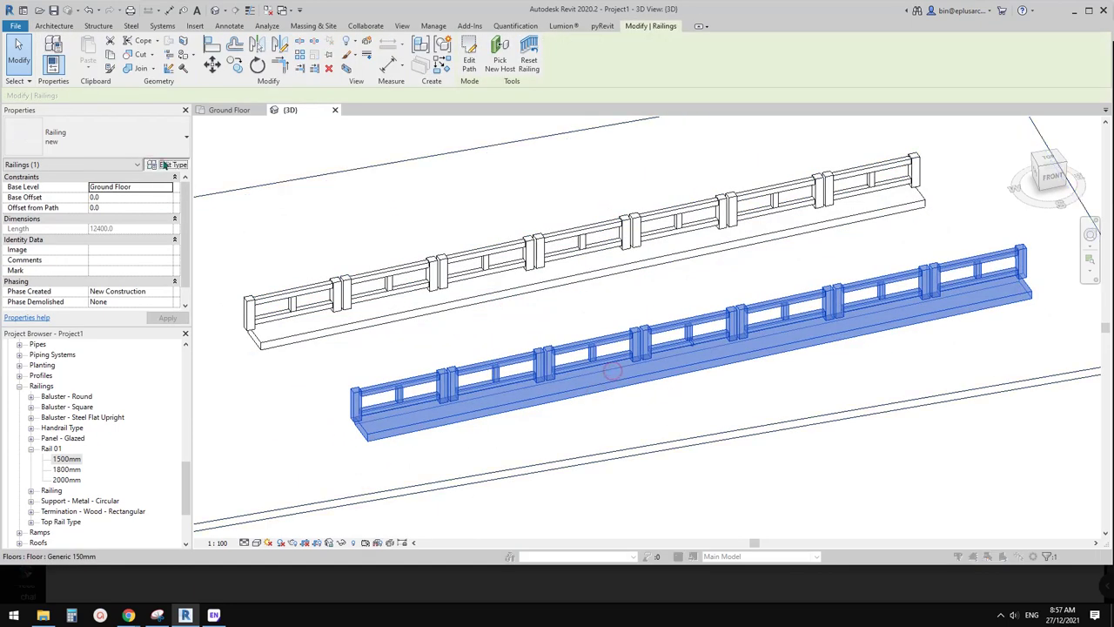
Duplicate the copied railing's type under the name 1500
{"action": "left_click", "coordinate": [166, 164]}
{"action": "left_click", "coordinate": [700, 187]}
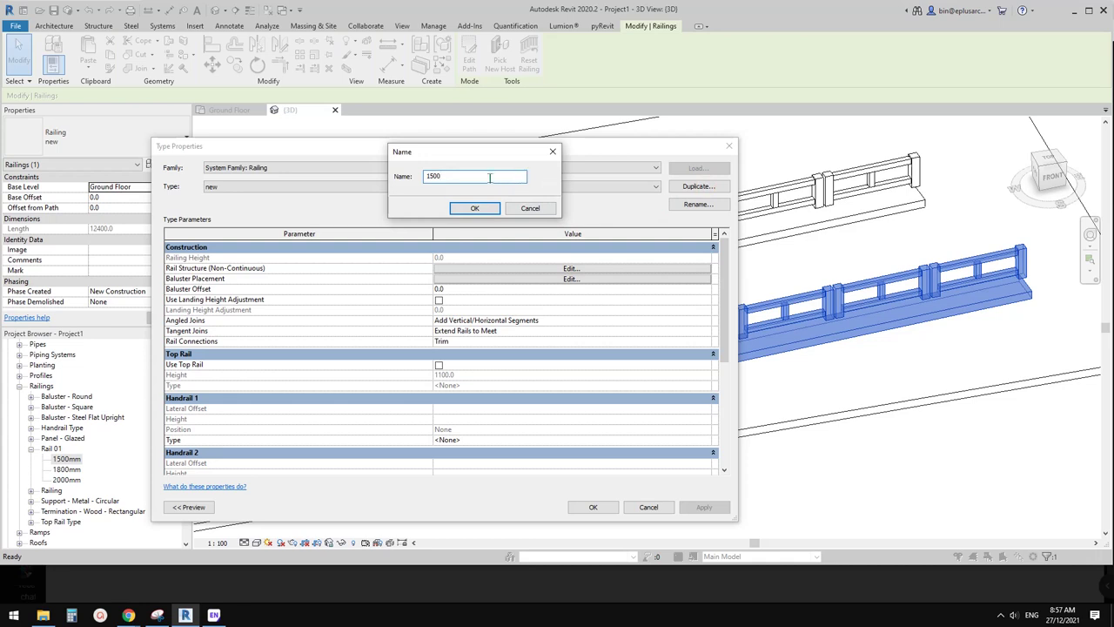
{"action": "left_click", "coordinate": [475, 208]}
In the 1500 railing type's baluster placement, assign Rail 01 : 1500mm as regular baluster with distance from previous 1500, and confirm the type changes
{"action": "left_click", "coordinate": [540, 279]}
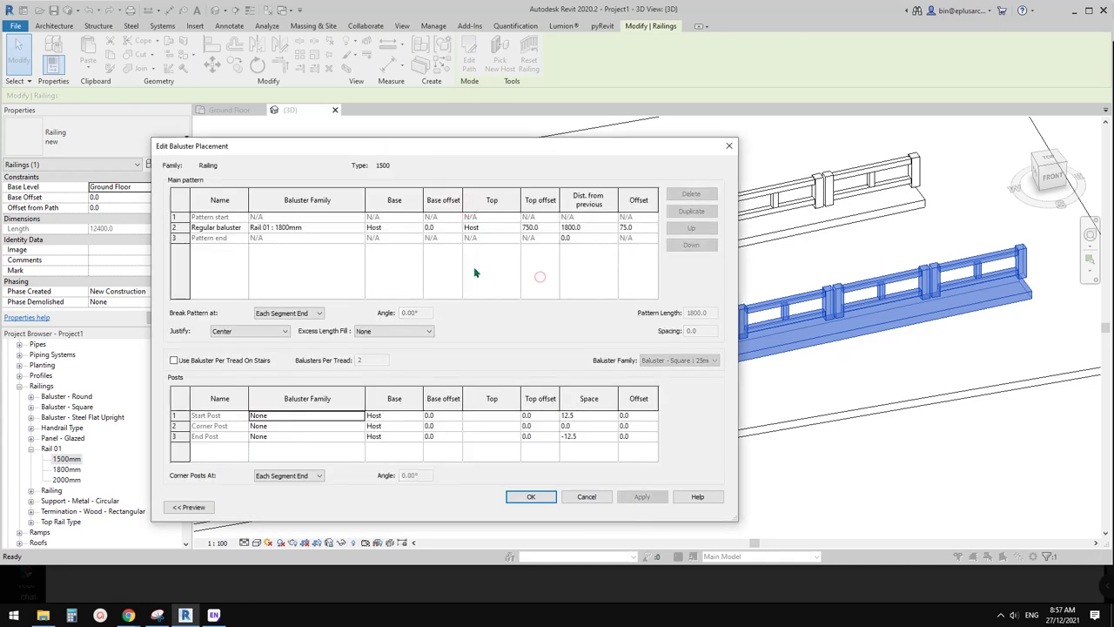
{"action": "left_click", "coordinate": [252, 228]}
{"action": "left_click", "coordinate": [358, 227]}
{"action": "left_click", "coordinate": [295, 277]}
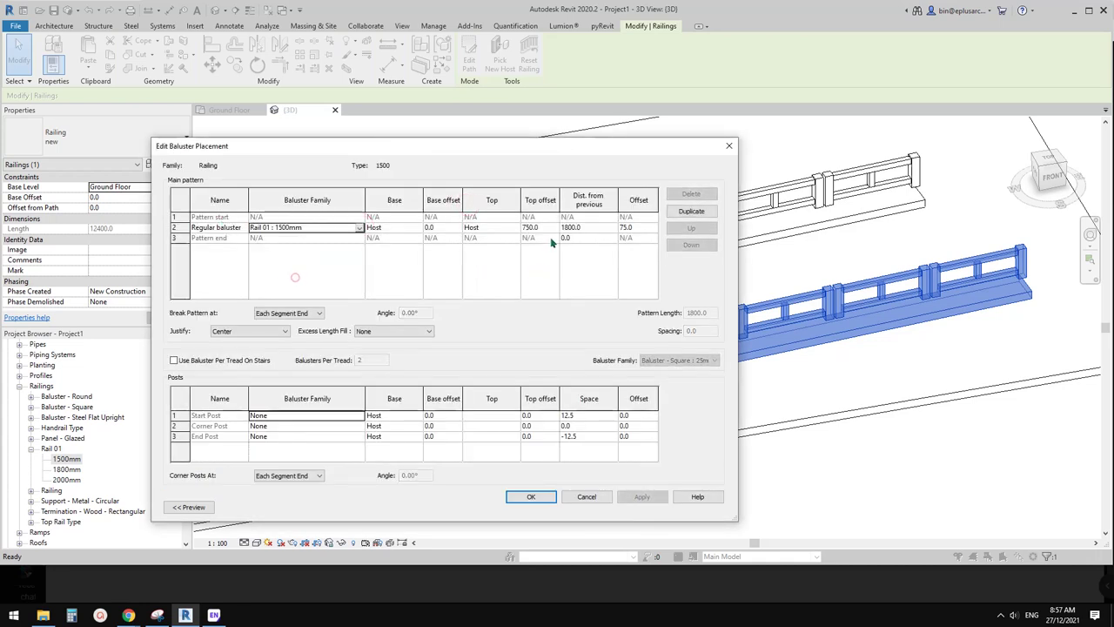
{"action": "left_click", "coordinate": [594, 227]}
{"action": "type", "text": "150"}
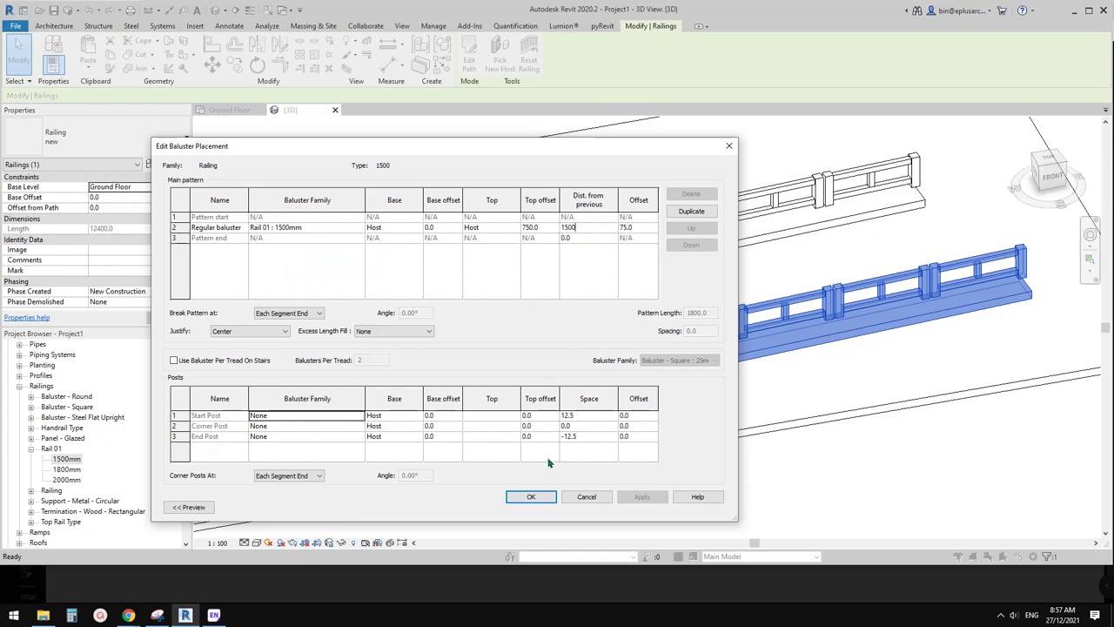
{"action": "left_click", "coordinate": [541, 497]}
{"action": "left_click", "coordinate": [535, 492]}
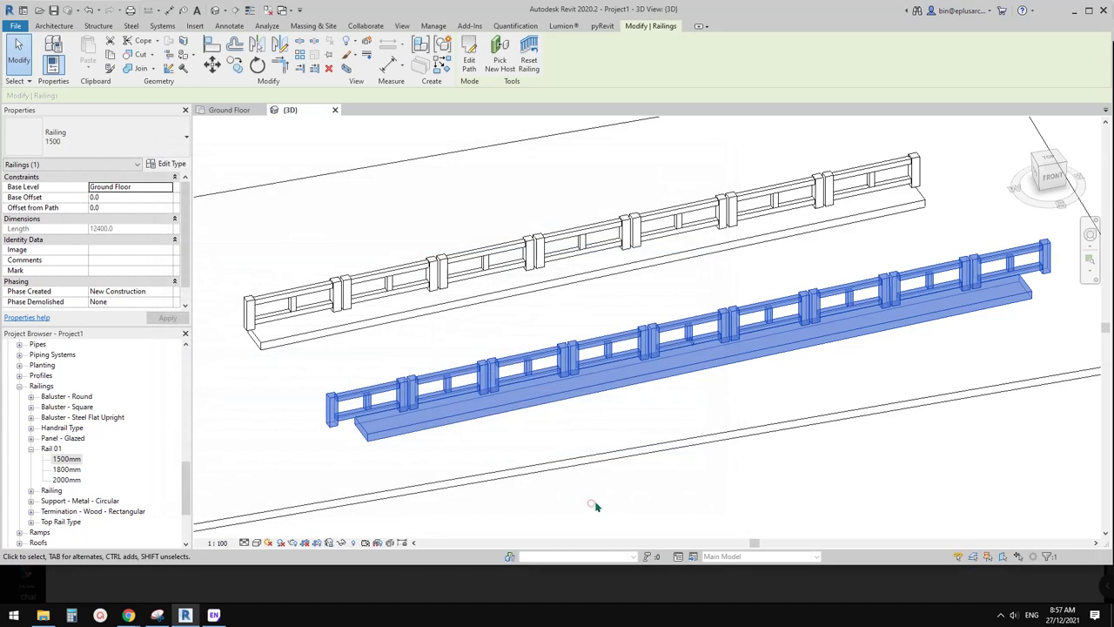
Compare the baluster layout and end overhang of the 1500 railing with the original railing in 3D
{"action": "scroll", "coordinate": [631, 417], "scroll_direction": "down", "scroll_amount": 1}
{"action": "middle_click_drag", "start_coordinate": [631, 417], "coordinate": [565, 323]}
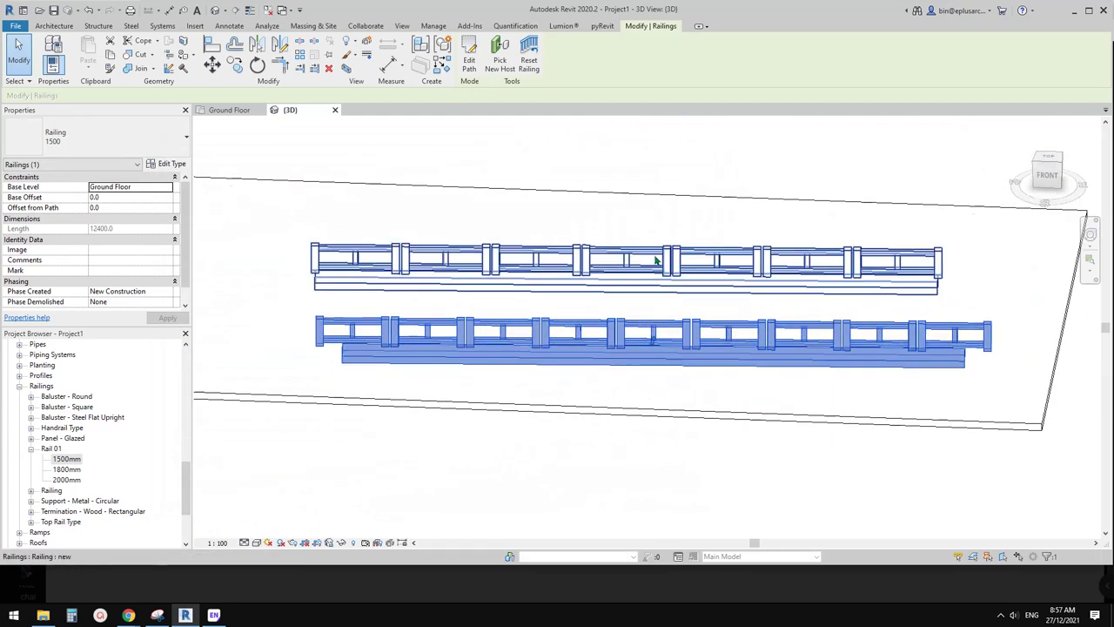
{"action": "middle_click_drag", "start_coordinate": [659, 281], "coordinate": [756, 420], "text": "shift"}
{"action": "left_click", "coordinate": [758, 420]}
{"action": "middle_click_drag", "start_coordinate": [562, 378], "coordinate": [638, 401], "text": "shift"}
{"action": "scroll", "coordinate": [636, 392], "scroll_direction": "up", "scroll_amount": 3}
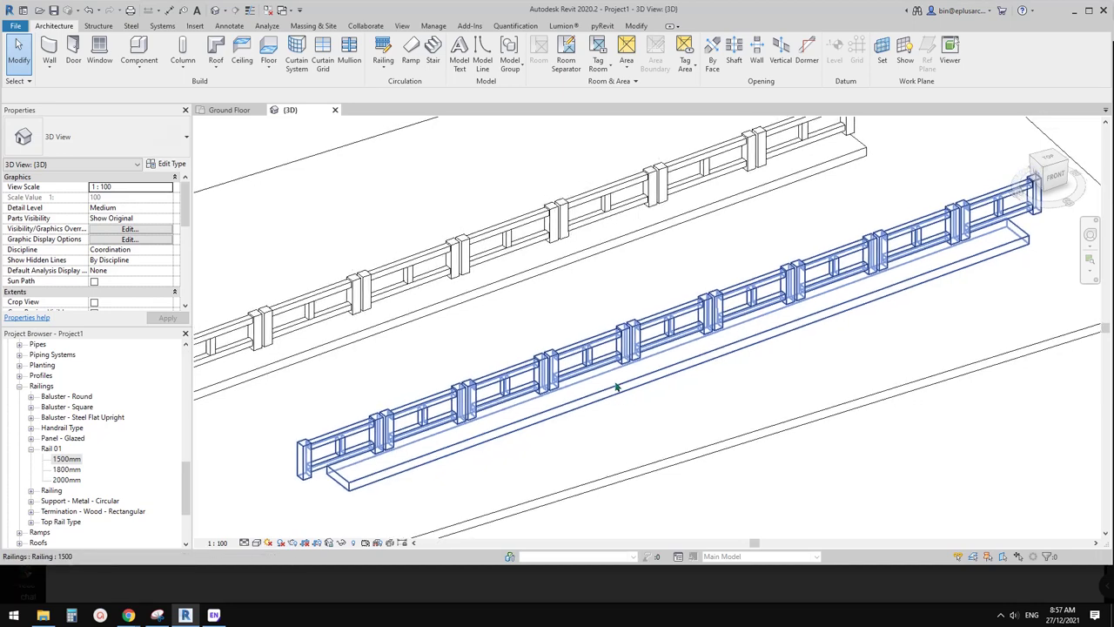
{"action": "scroll", "coordinate": [640, 374], "scroll_direction": "down", "scroll_amount": 2}
{"action": "left_click", "coordinate": [606, 376]}
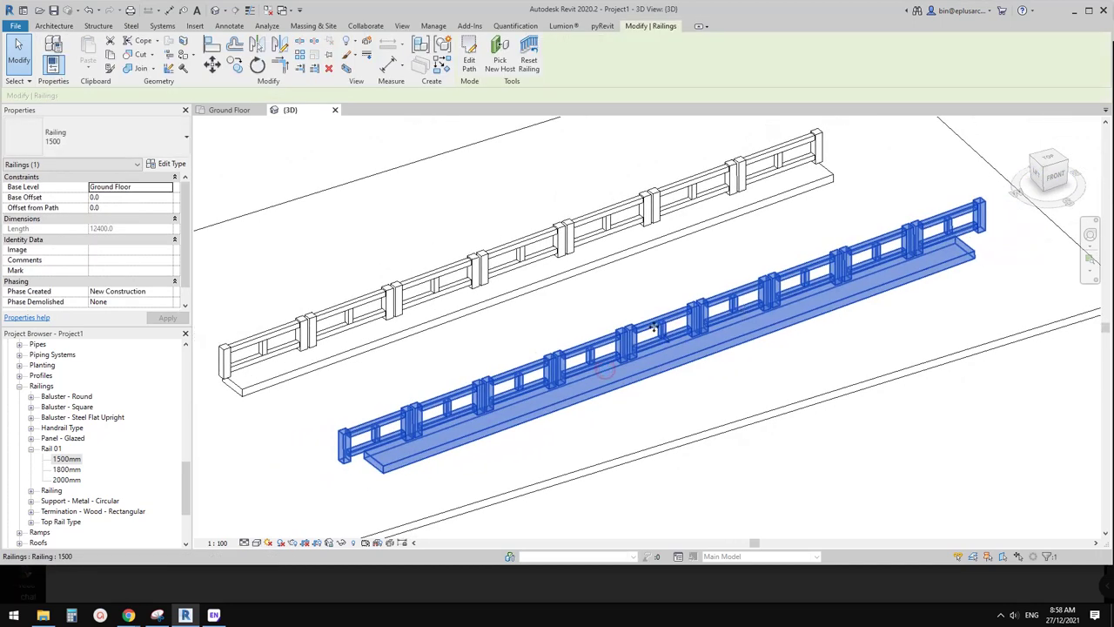
{"action": "middle_click_drag", "start_coordinate": [624, 337], "coordinate": [673, 361]}
{"action": "scroll", "coordinate": [653, 332], "scroll_direction": "up", "scroll_amount": 1}
{"action": "key", "text": "Escape"}
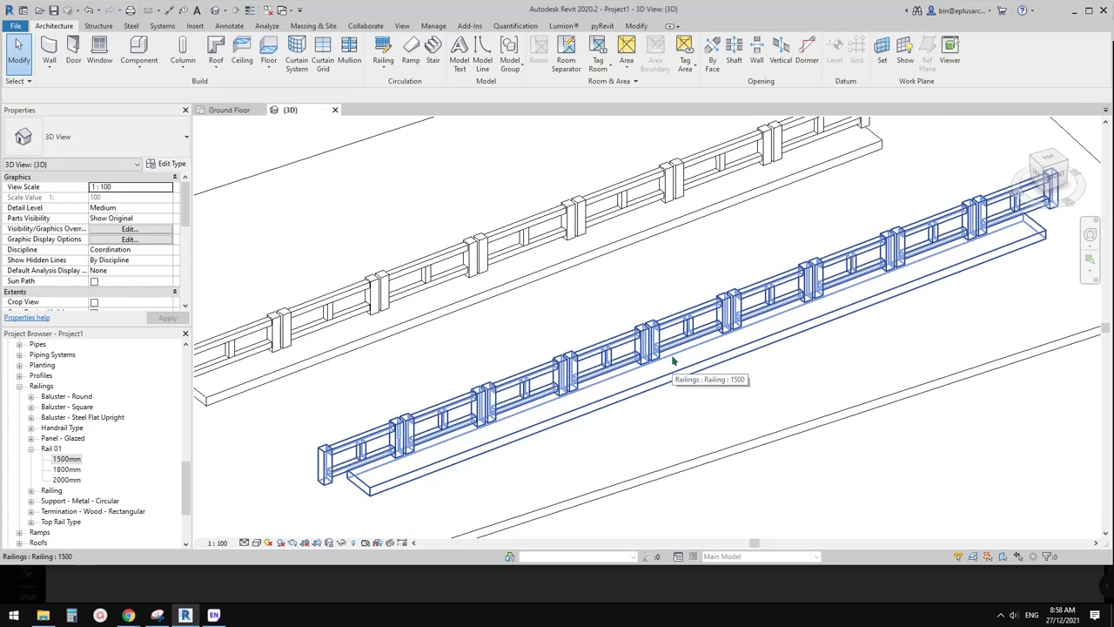